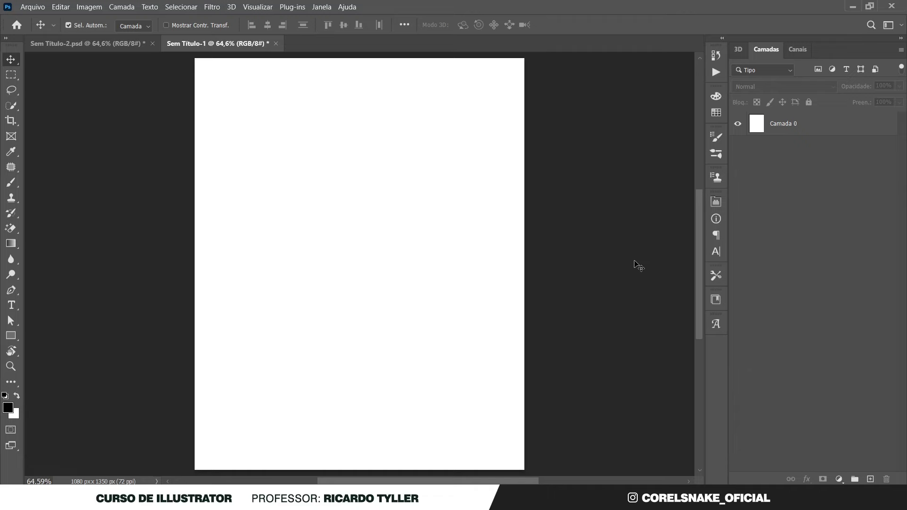
Add a dark red (450000) solid-colour fill layer covering the whole canvas.
click(852, 6)
click(717, 251)
click(840, 478)
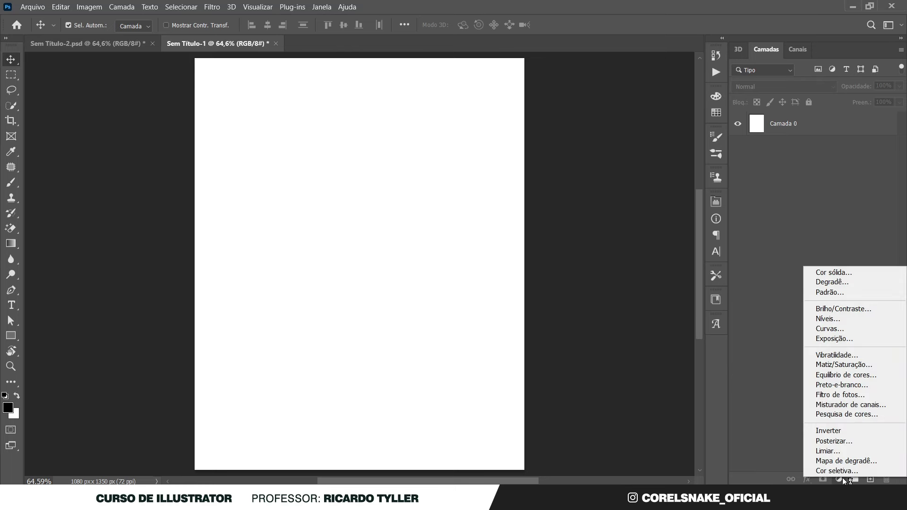
click(842, 272)
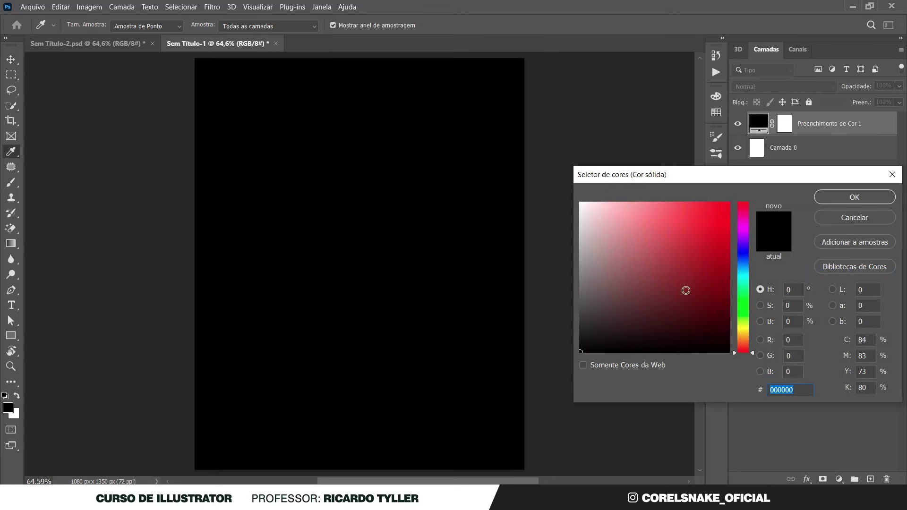
drag(686, 289, 739, 312)
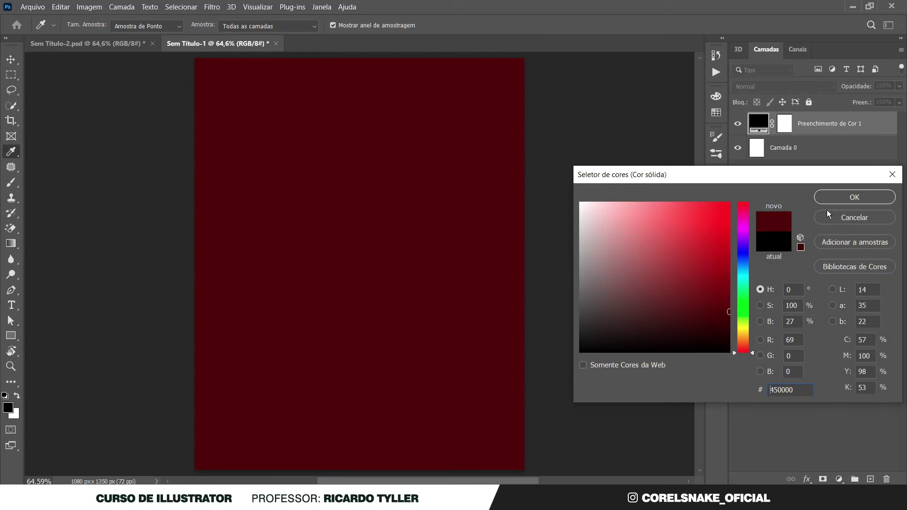
click(830, 197)
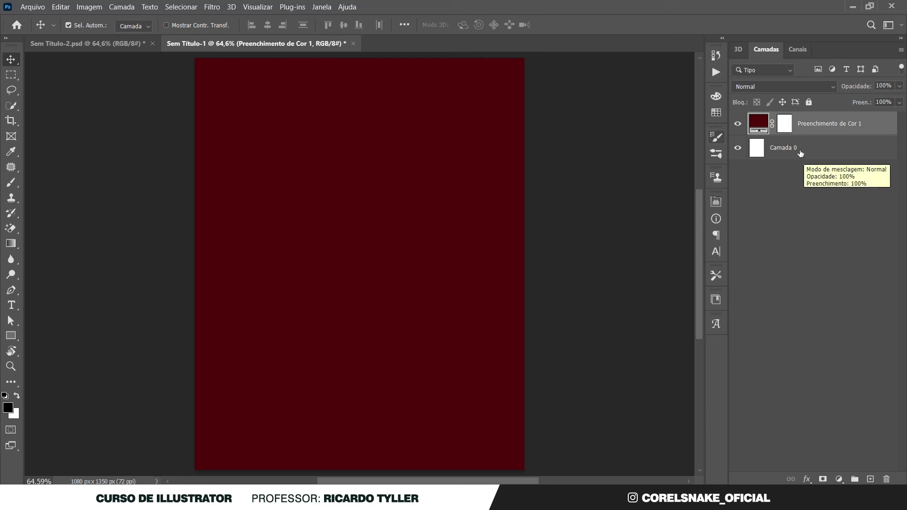
Delete the white Camada 0, rename the red fill layer 'Fundo', and show margin guides.
click(799, 152)
key(Delete)
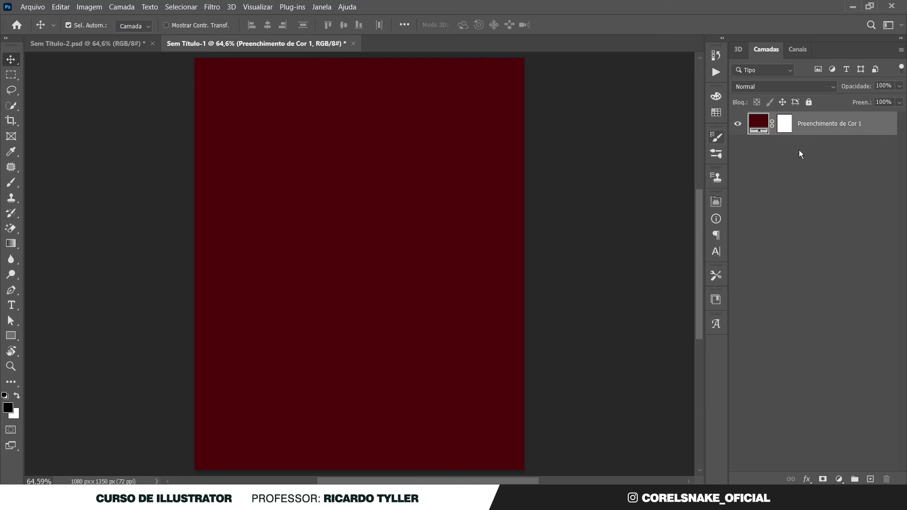
double_click(809, 123)
text(Fundo)
key(Return)
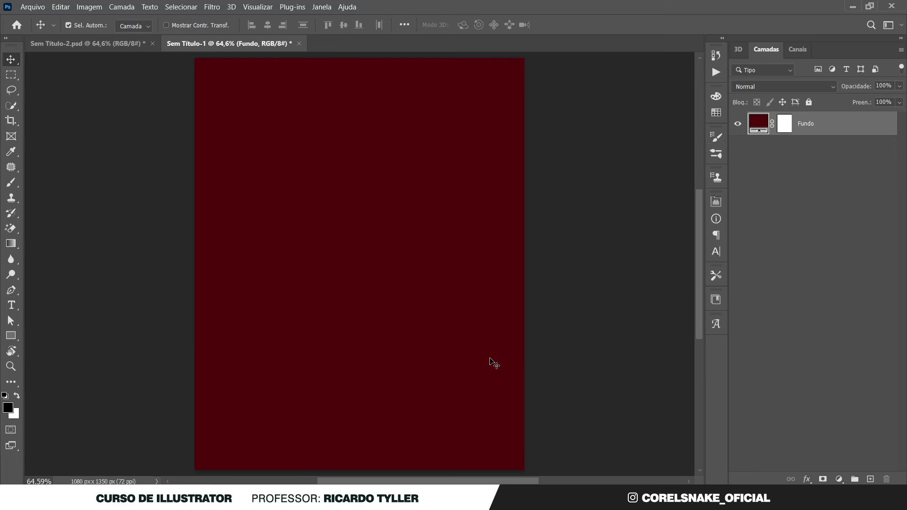
key(ctrl+semicolon)
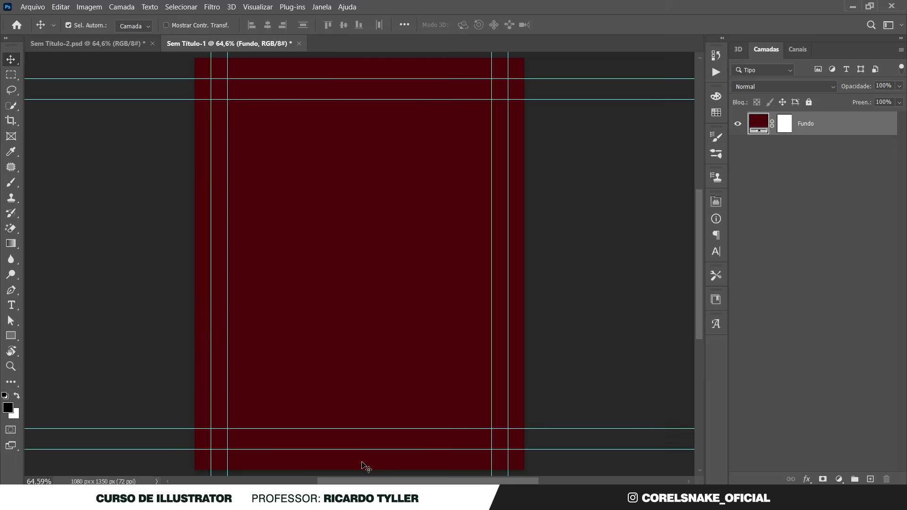
key(alt+Tab)
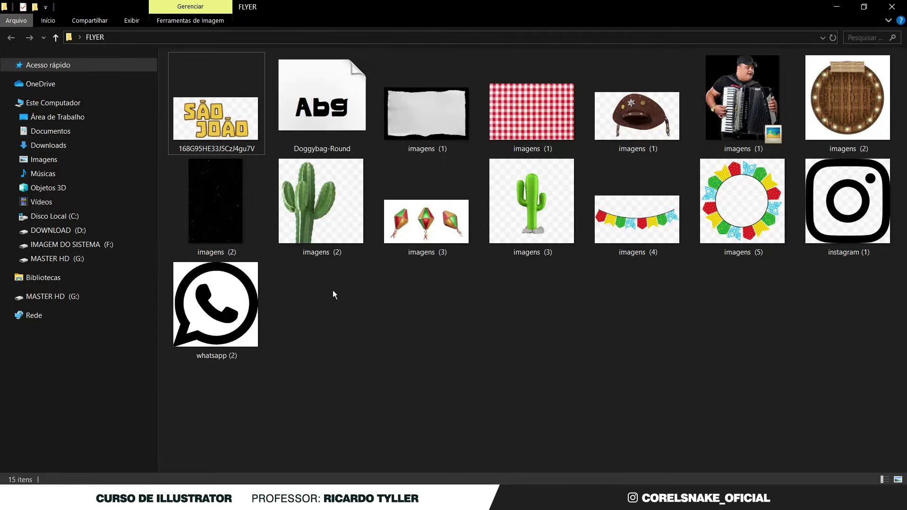
Place the imagens (1) torn-paper image, rotated about -90° and enlarged over most of the page.
drag(429, 127, 392, 356)
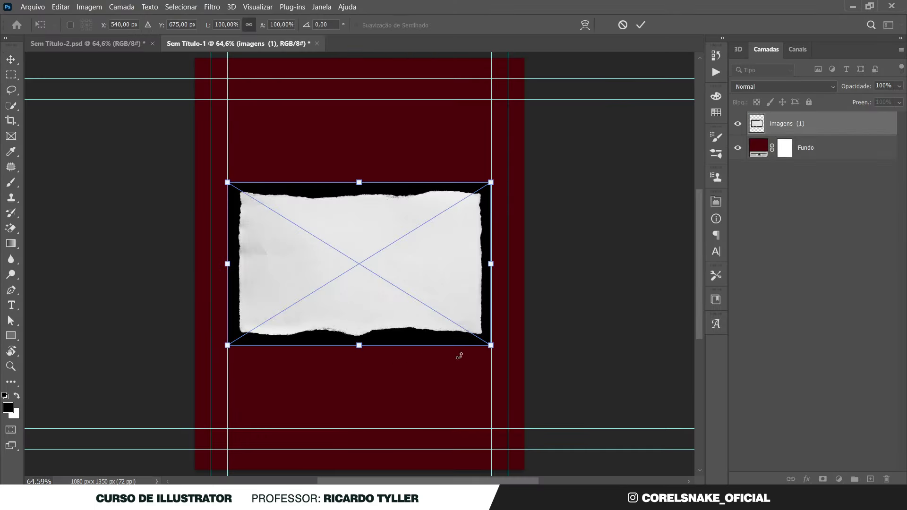
drag(536, 340, 395, 180)
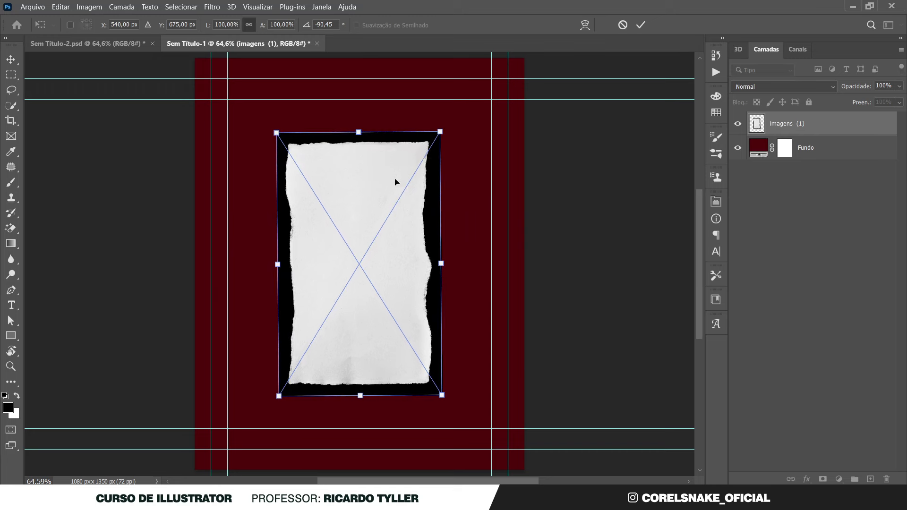
drag(441, 263, 489, 307)
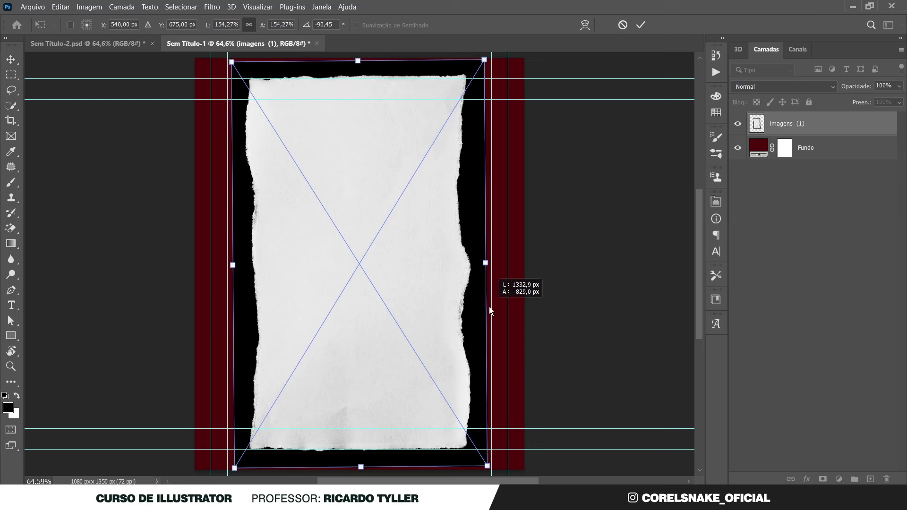
key(Return)
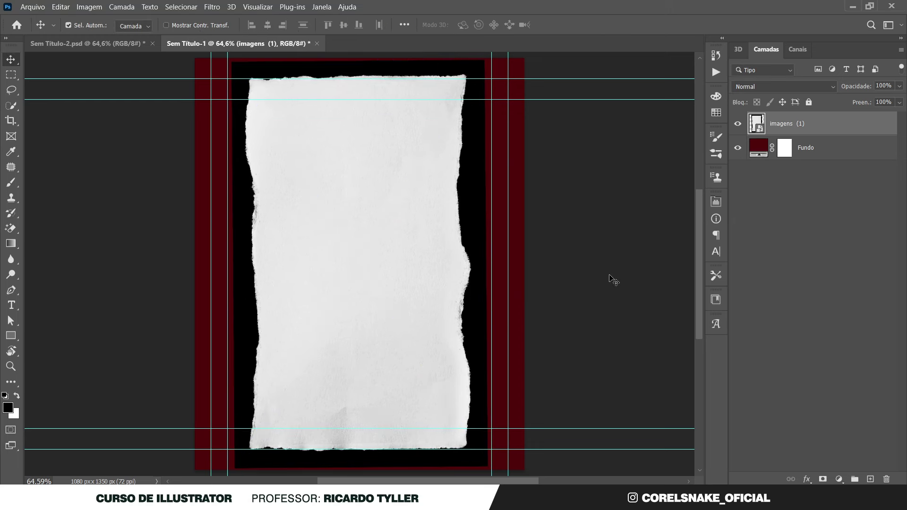
Lasso a paper spot, extend it with Selecionar > Semelhante, and mask out the black border.
click(11, 105)
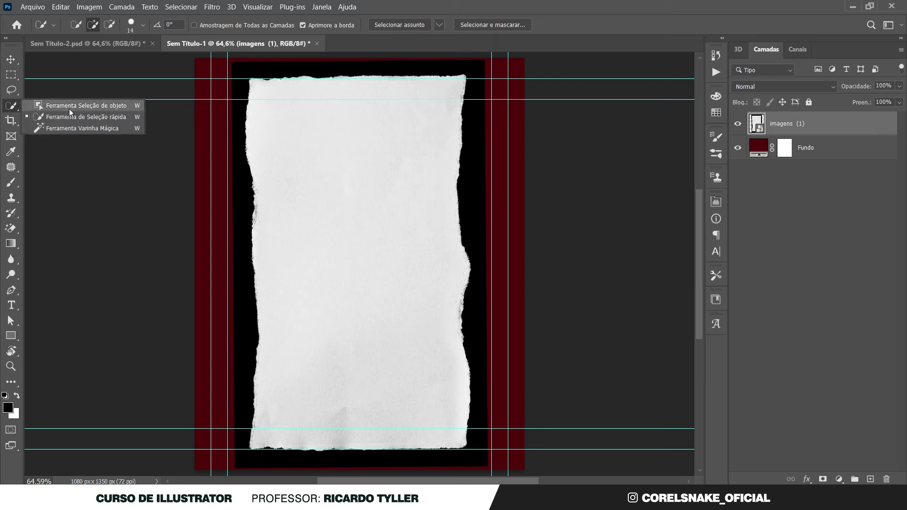
click(12, 89)
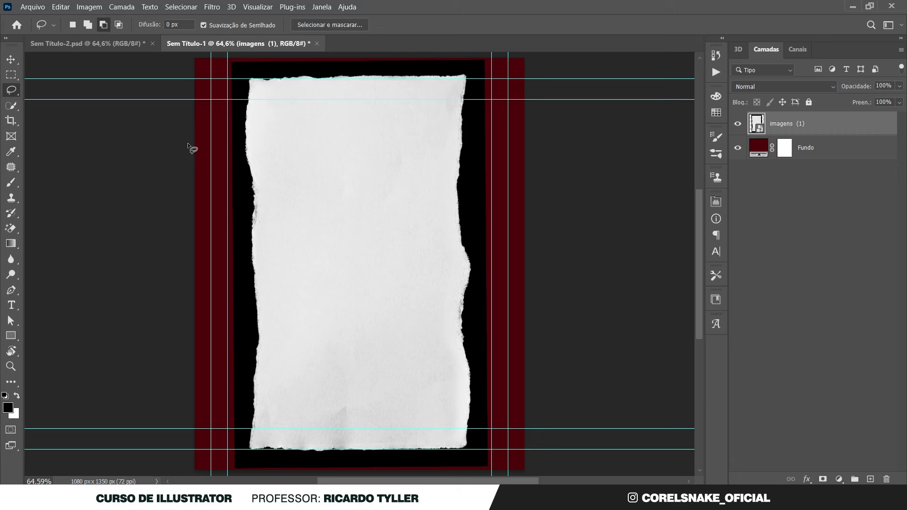
drag(343, 178, 368, 208)
drag(339, 181, 341, 178)
click(181, 7)
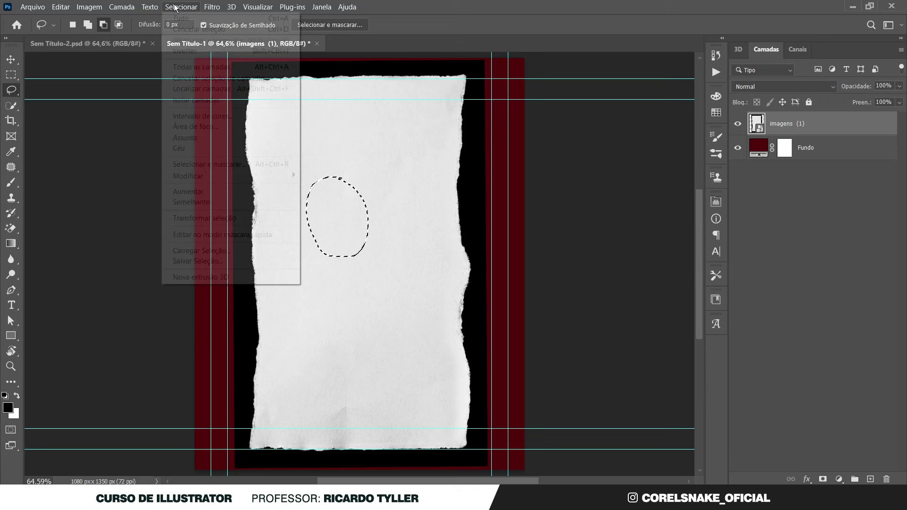
click(205, 203)
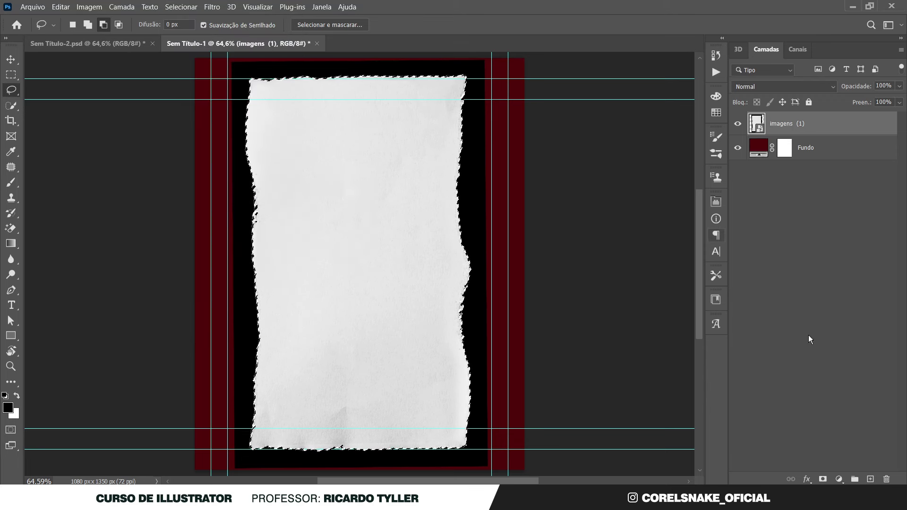
click(824, 479)
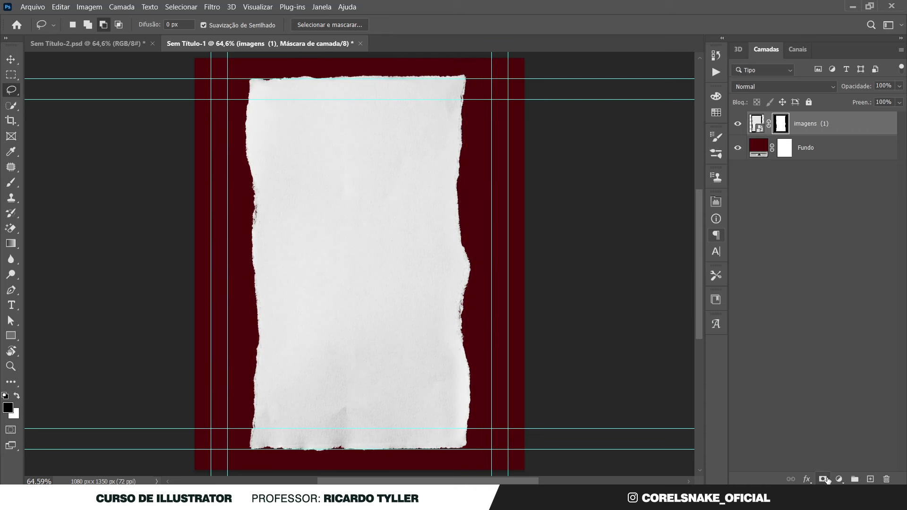
Stretch the torn-paper layer wider to fit between the margin guides.
click(12, 60)
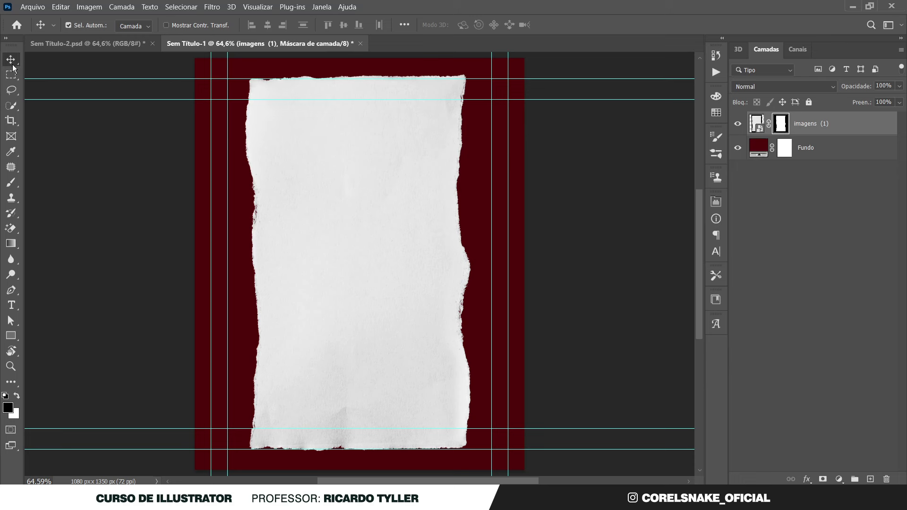
key(ctrl)
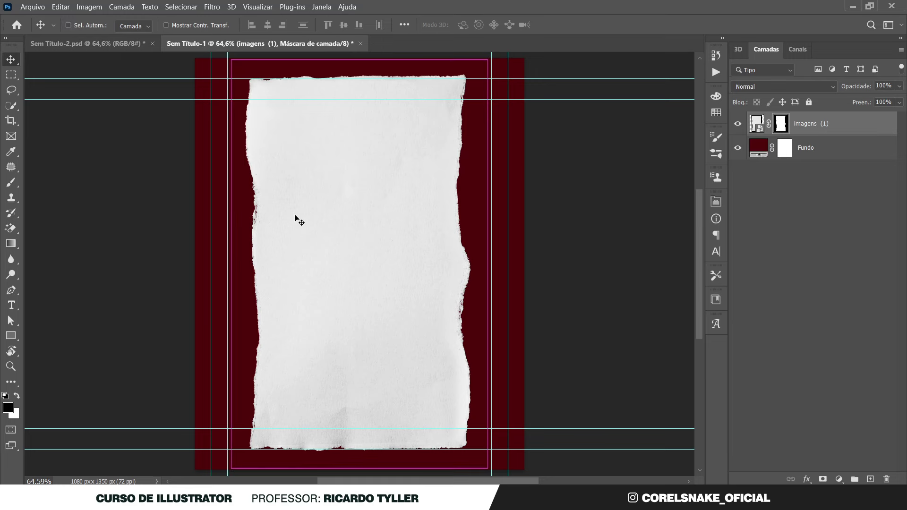
key(ctrl+t)
drag(488, 264, 521, 268)
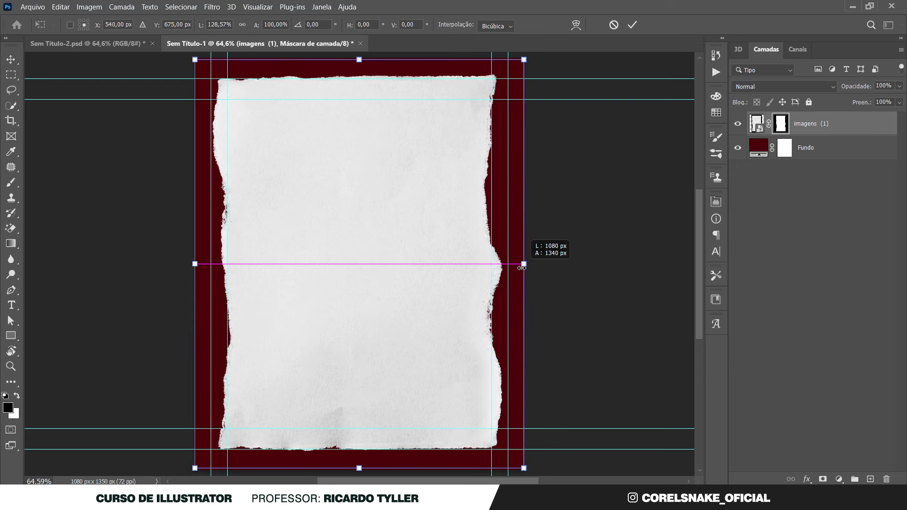
drag(522, 268, 514, 270)
key(Return)
scroll(452, 280, down, 1)
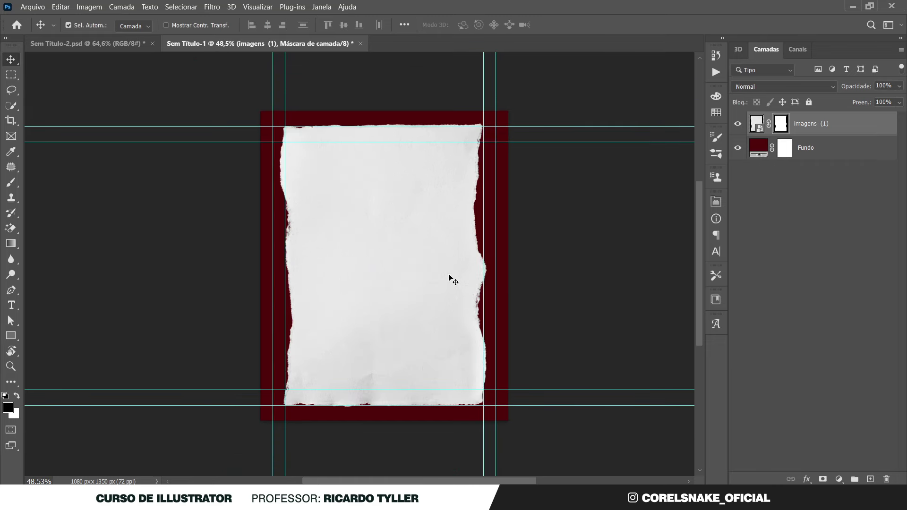
scroll(449, 275, up, 1)
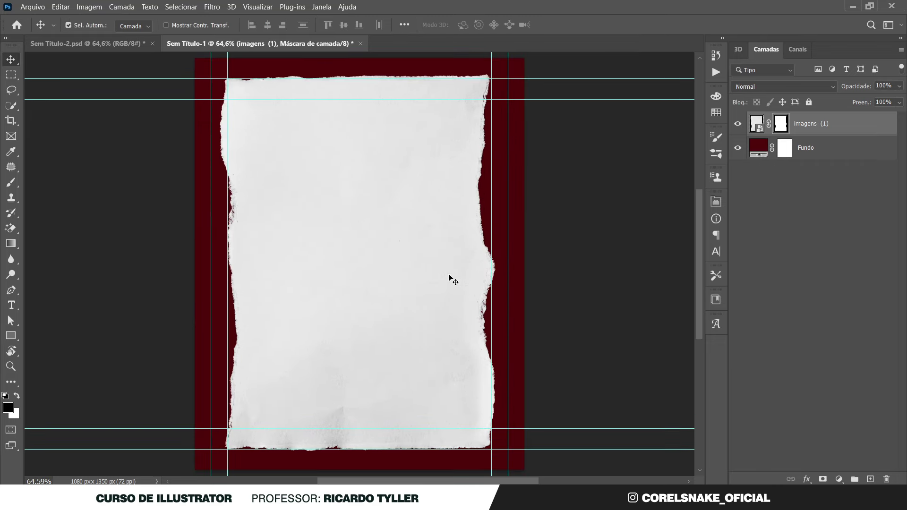
Apply an orange Sobreposição de Cor layer style to the torn paper.
double_click(863, 126)
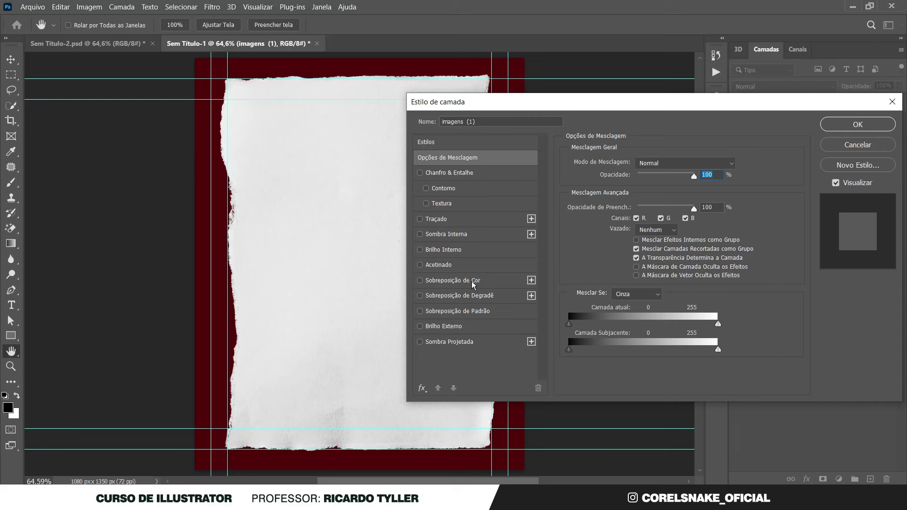
click(472, 282)
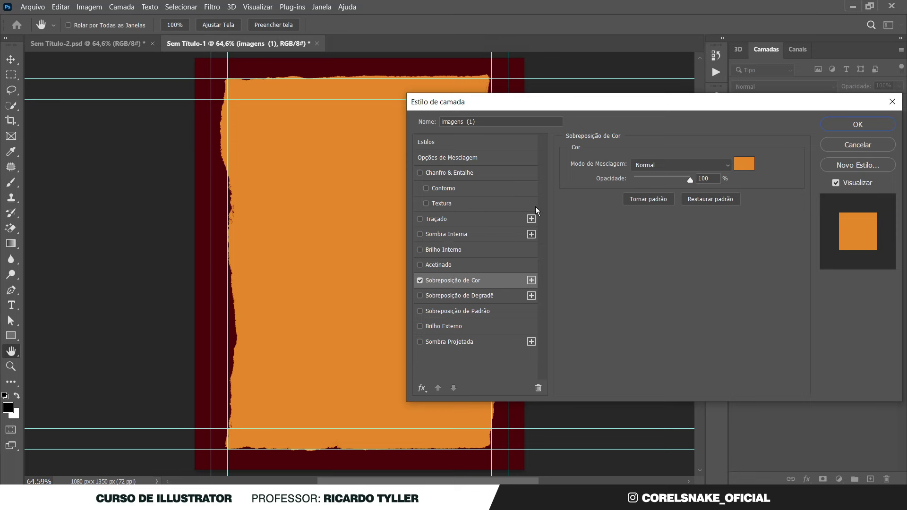
drag(571, 108, 464, 126)
click(761, 149)
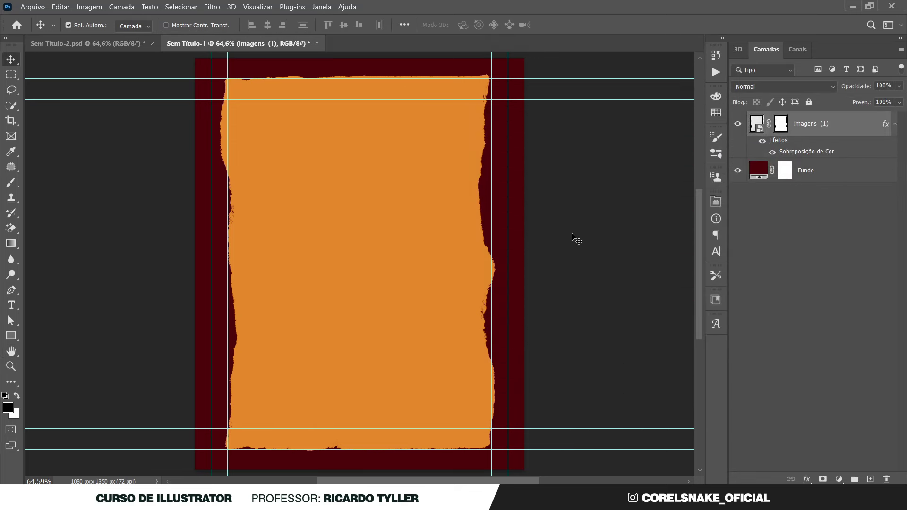
Rename the paper layer 'Base folha', collapse its effects, and hide the guides.
double_click(805, 124)
text(Base)
text( f)
text(olha)
key(Return)
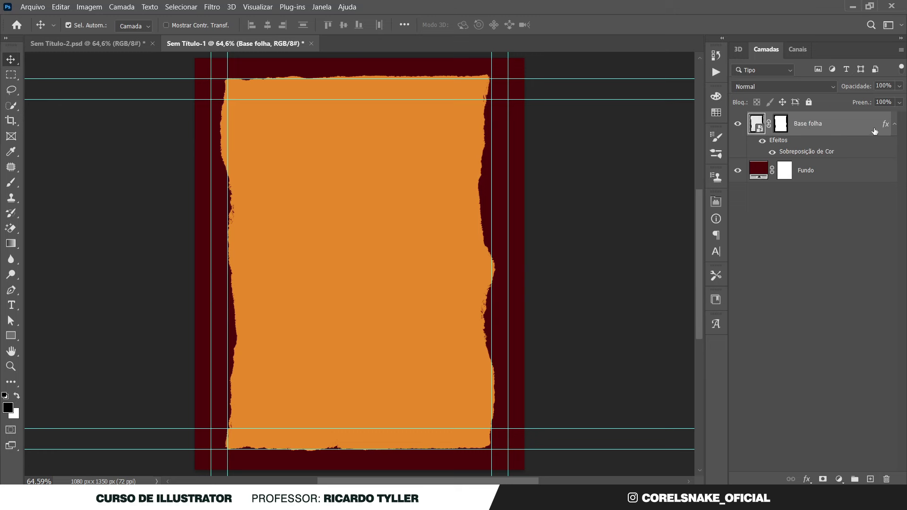
click(894, 125)
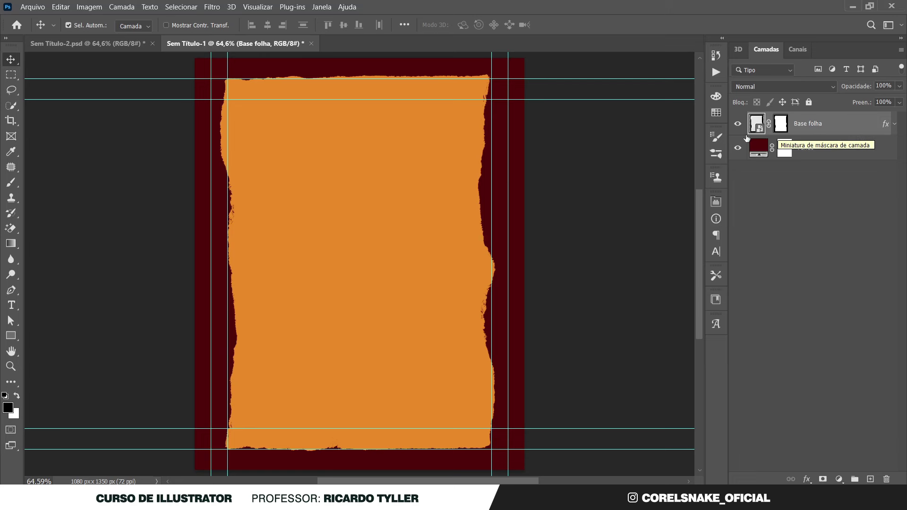
click(553, 211)
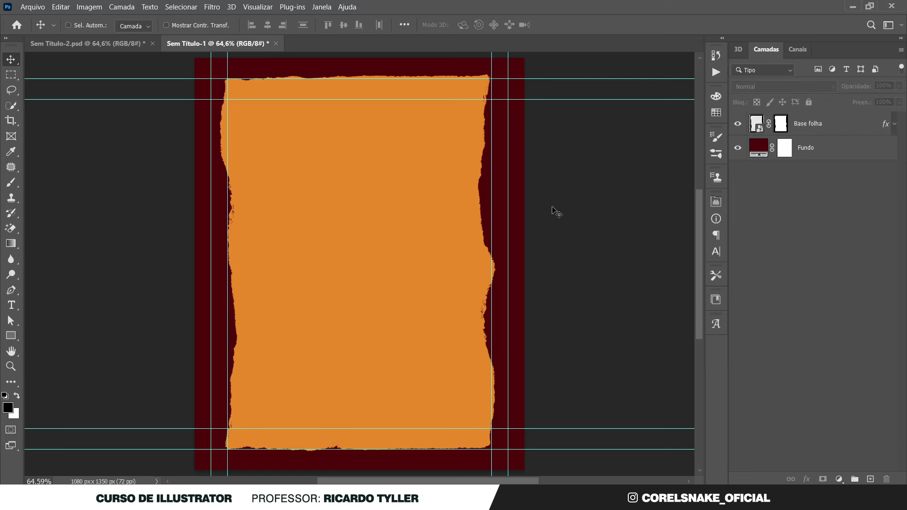
key(ctrl+h)
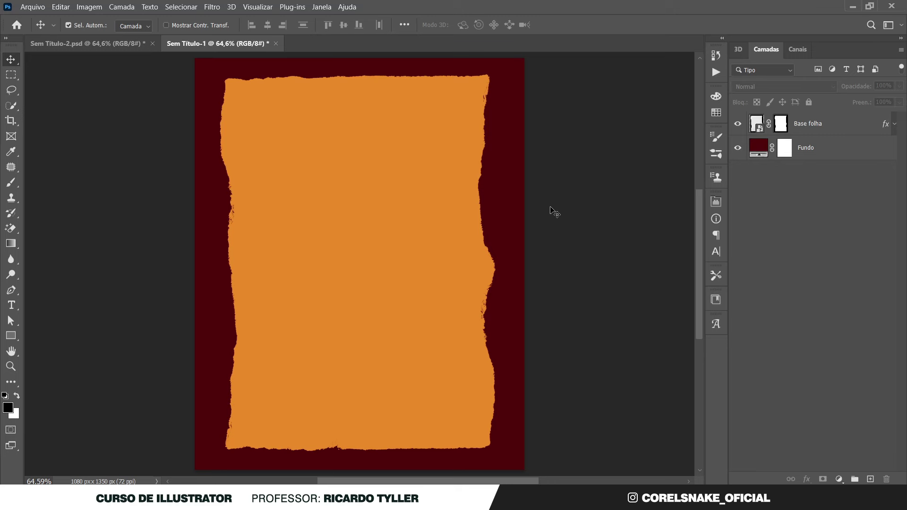
Place the red gingham tablecloth image above Fundo and turn it upright by 90°.
click(758, 150)
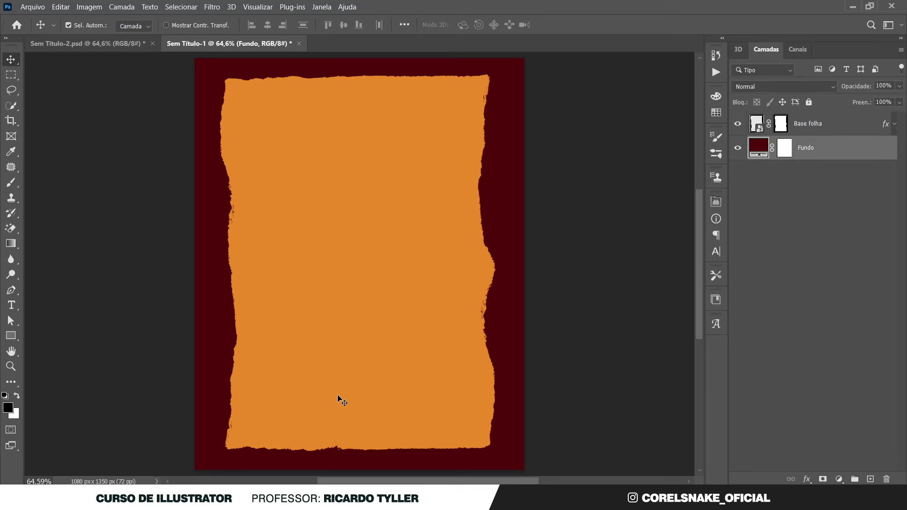
click(366, 501)
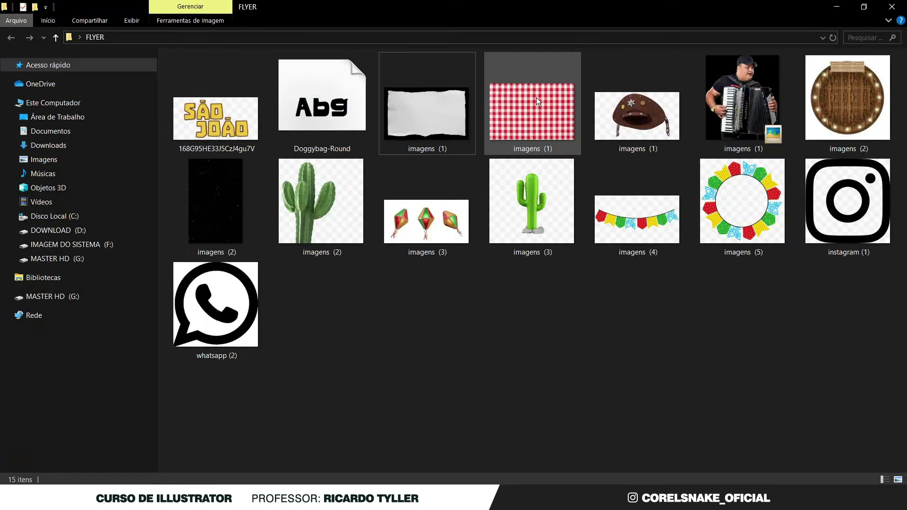
mouse_move(537, 97)
mouse_down()
mouse_move(412, 329)
mouse_move(397, 419)
mouse_up()
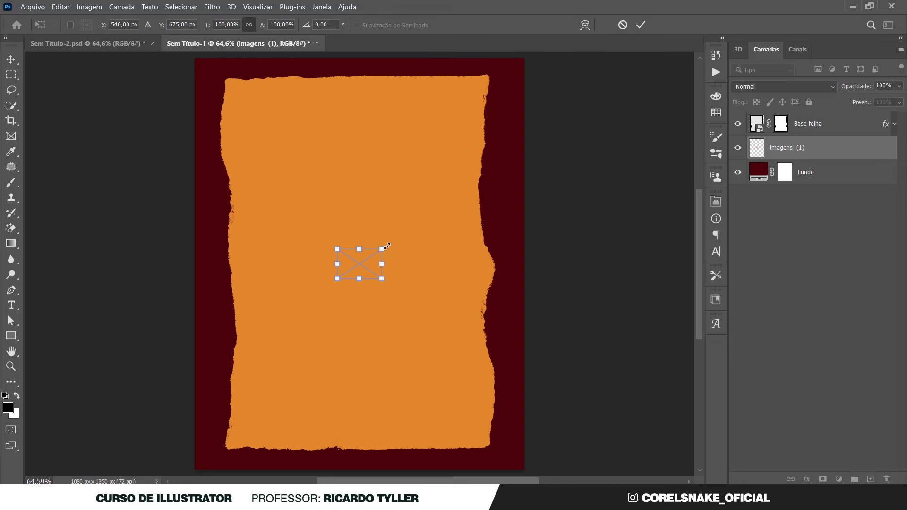
mouse_move(391, 246)
mouse_down()
mouse_move(396, 284)
mouse_move(509, 314)
mouse_up()
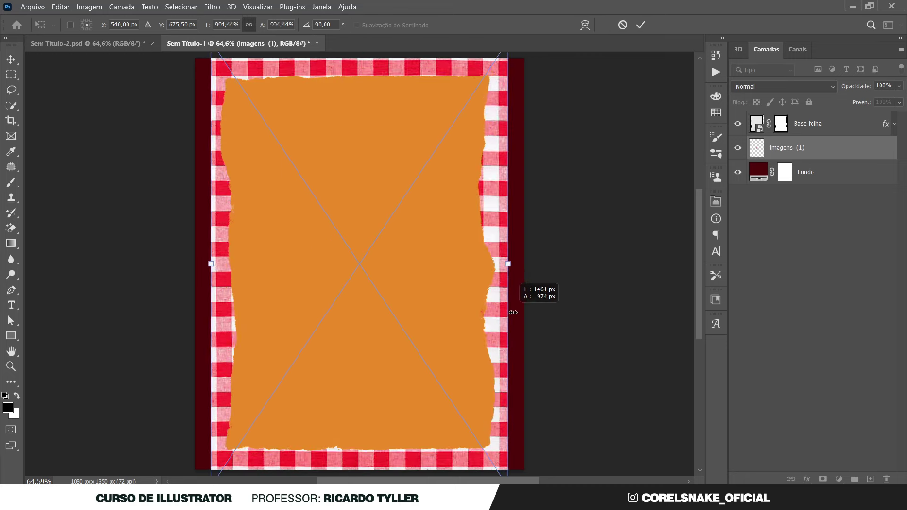
Move and stretch the tablecloth so it covers the entire canvas.
drag(499, 238, 475, 239)
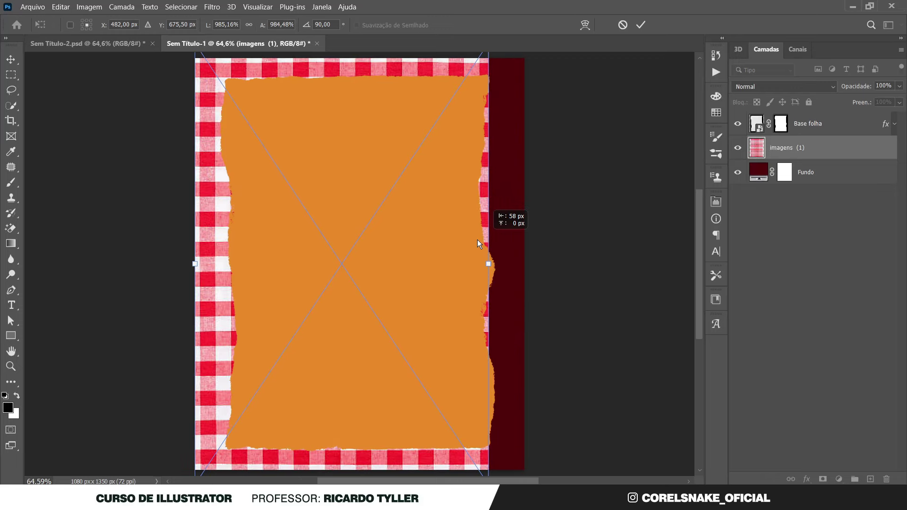
scroll(392, 287, down, 2)
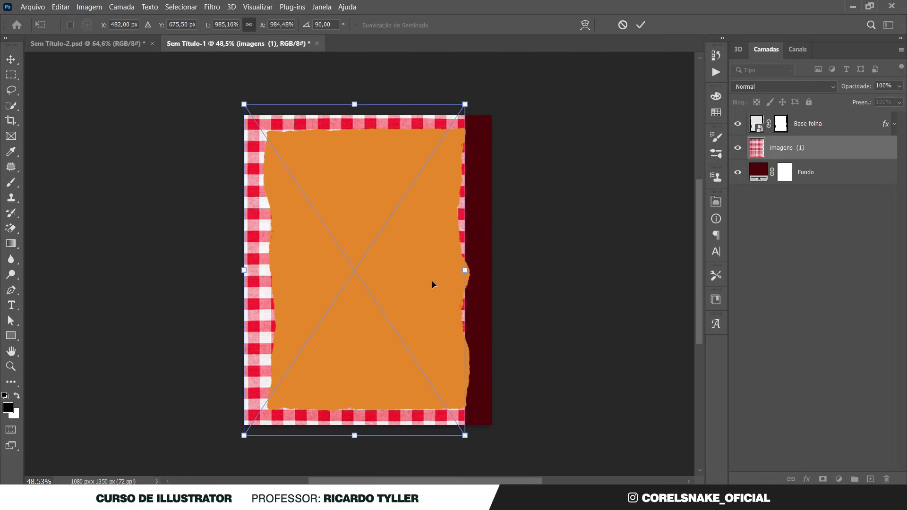
drag(464, 271, 492, 282)
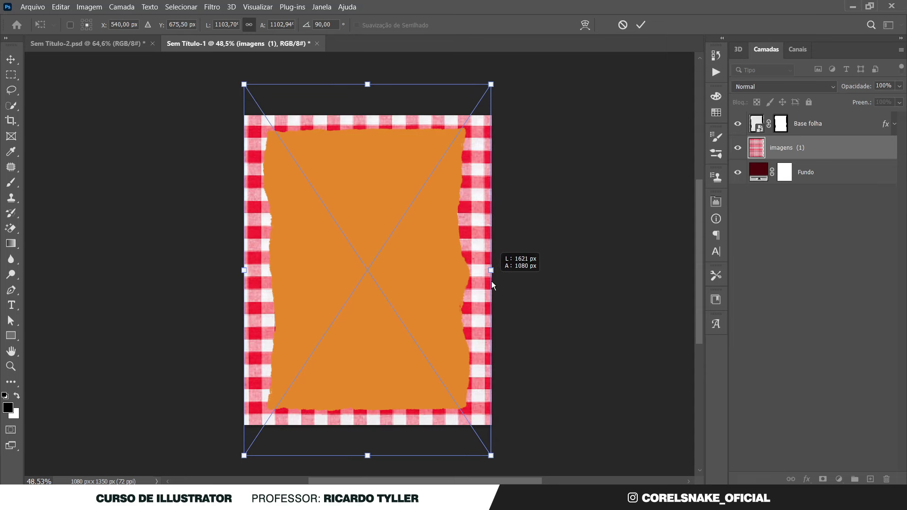
key(Return)
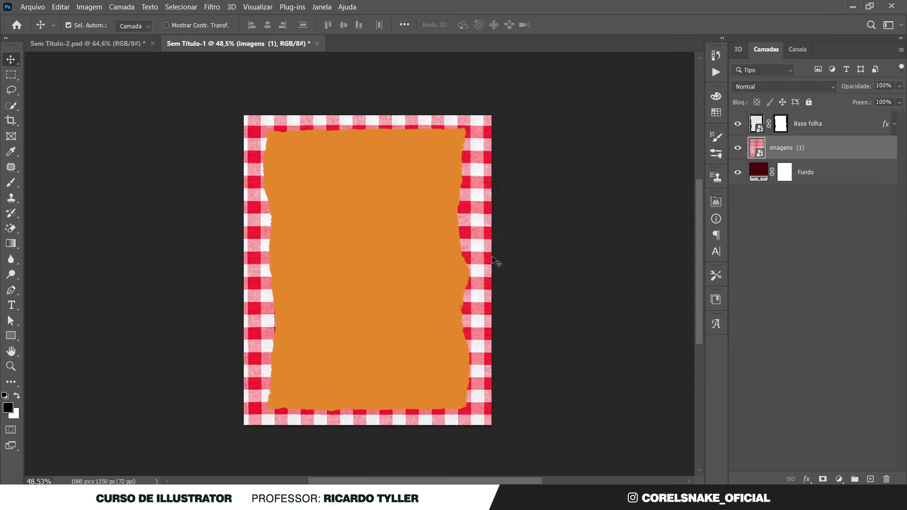
scroll(496, 118, up, 3)
scroll(519, 104, up, 2)
click(505, 122)
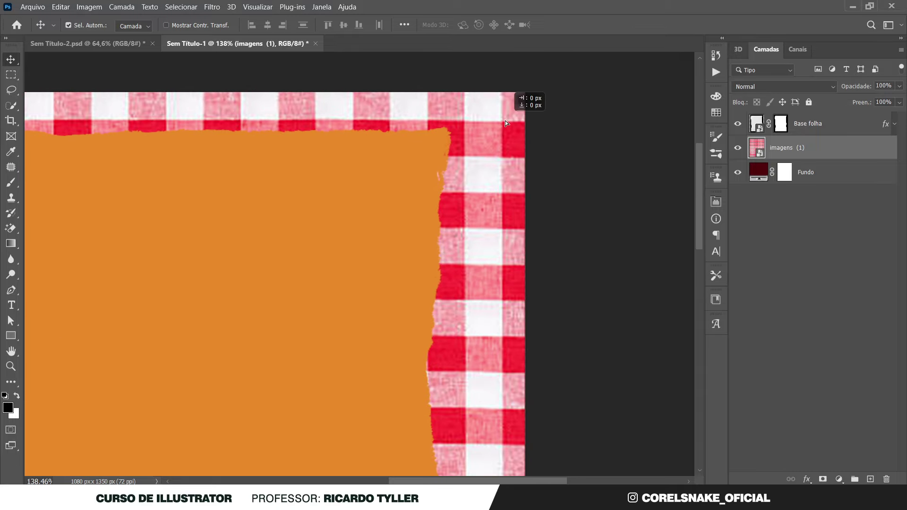
scroll(506, 123, down, 3)
scroll(461, 156, down, 2)
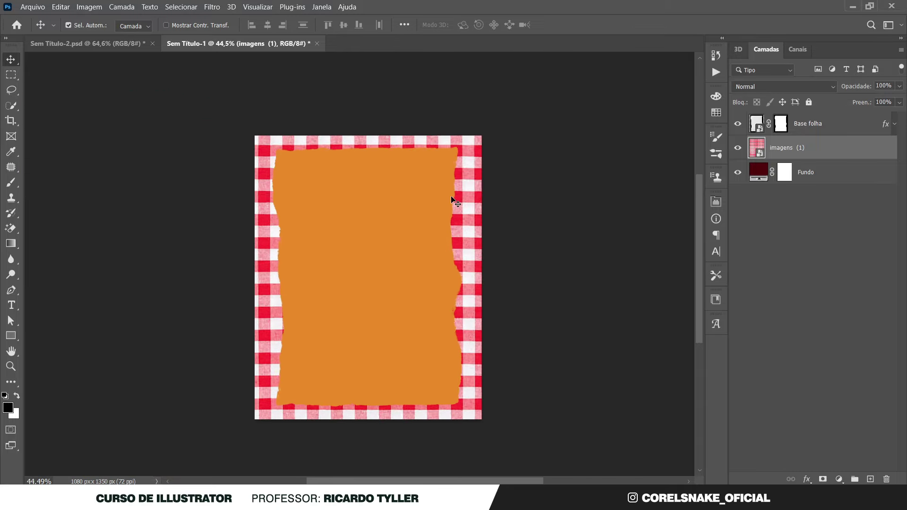
scroll(452, 199, up, 1)
scroll(453, 199, up, 1)
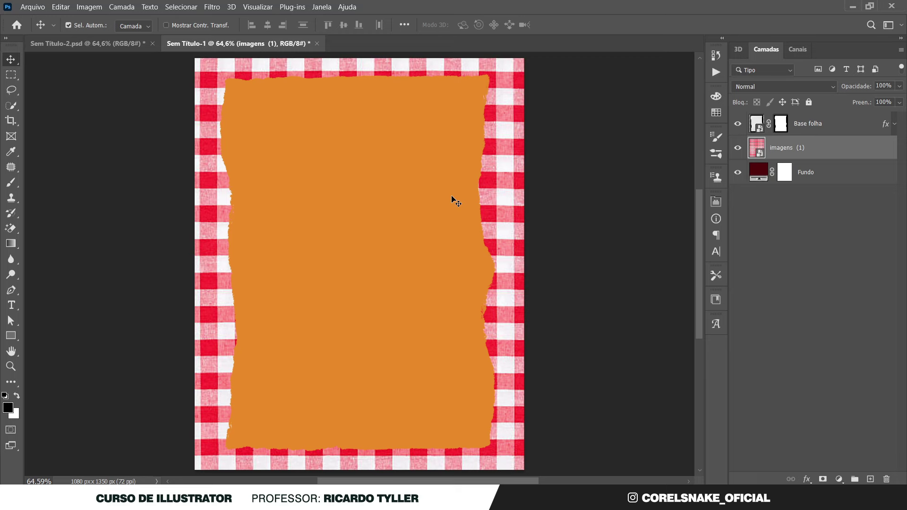
Convert the tablecloth to black and white and set its blend mode to Sobrepor.
key(ctrl)
key(ctrl+alt+shift+b)
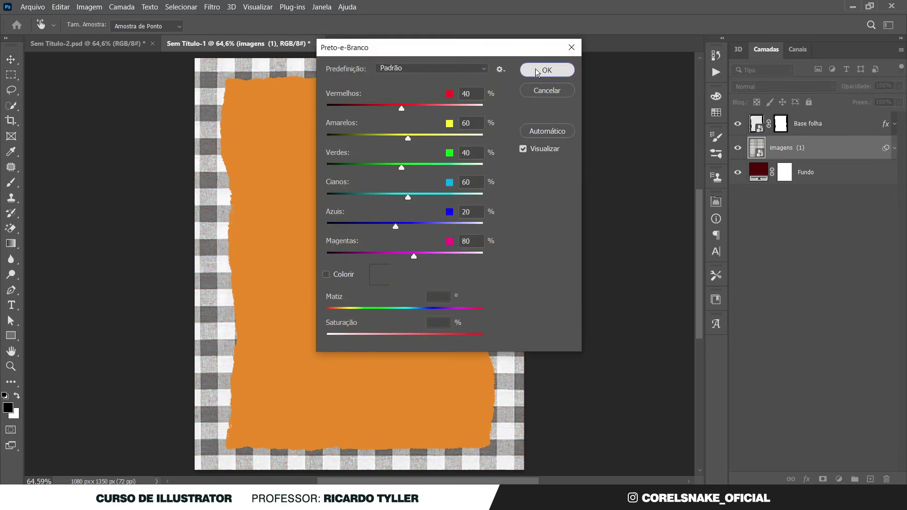
click(544, 71)
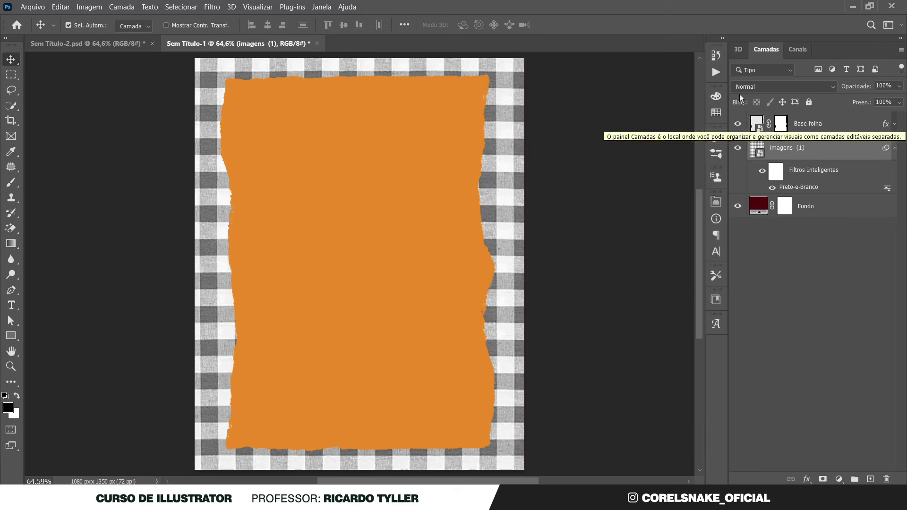
click(775, 87)
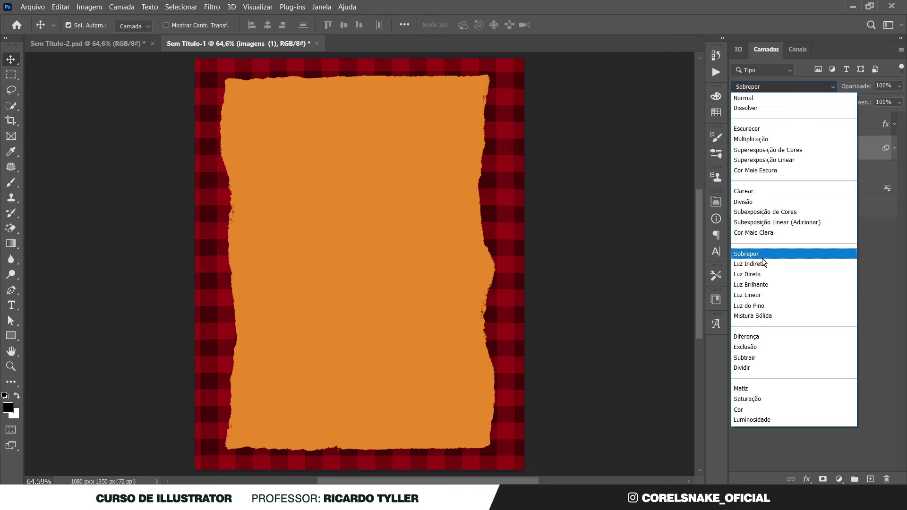
click(762, 257)
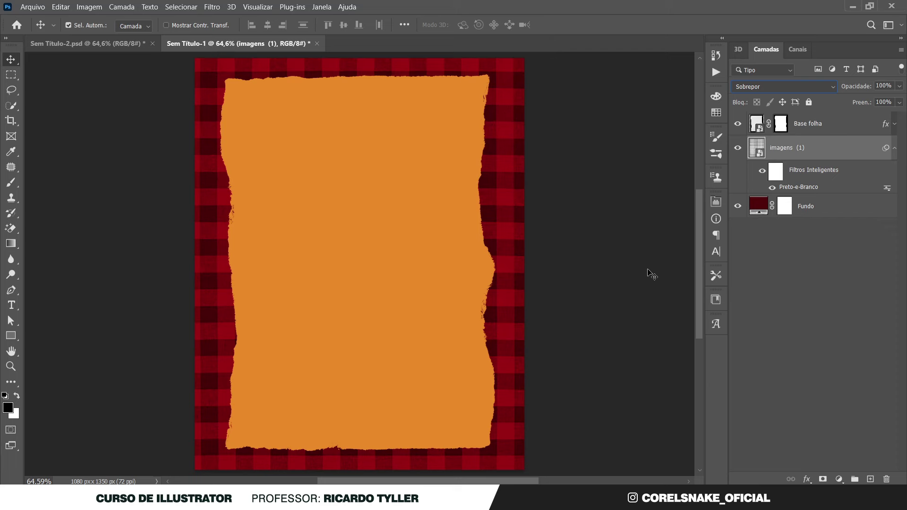
Lower the tablecloth layer's opacity to 37%.
click(628, 280)
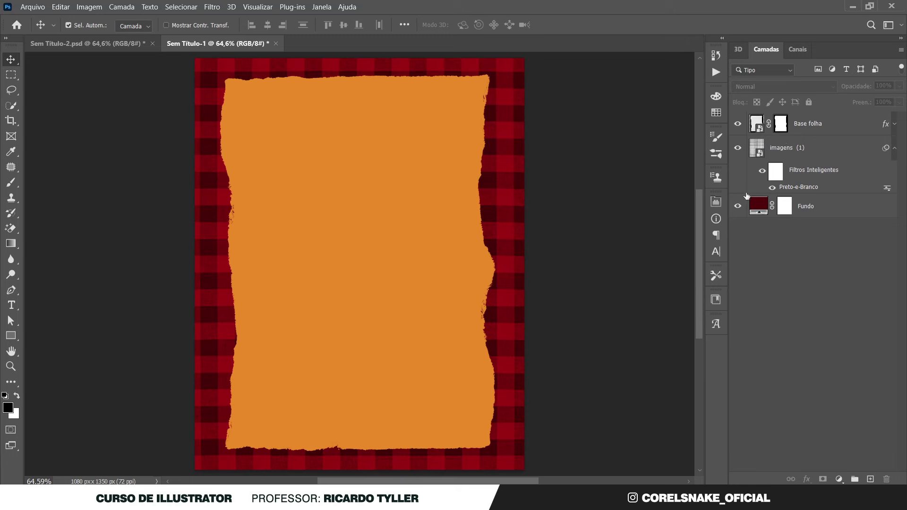
click(894, 148)
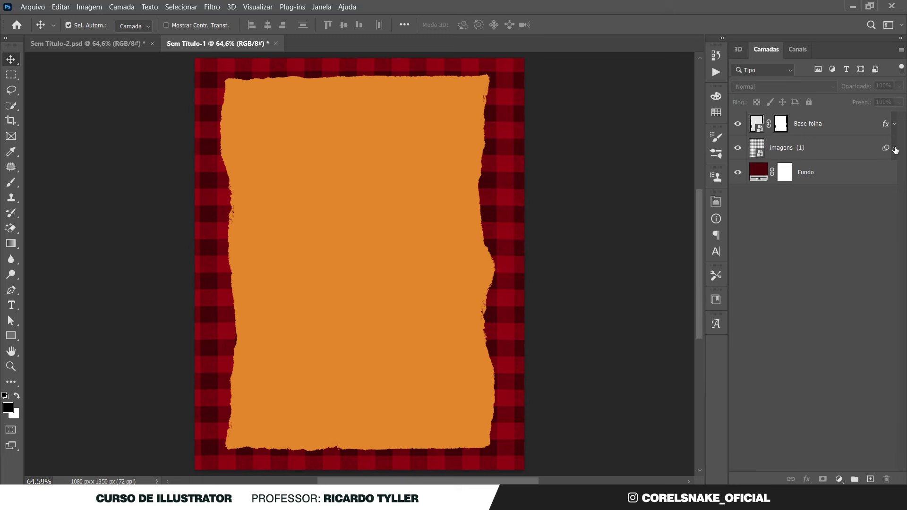
click(820, 150)
click(899, 86)
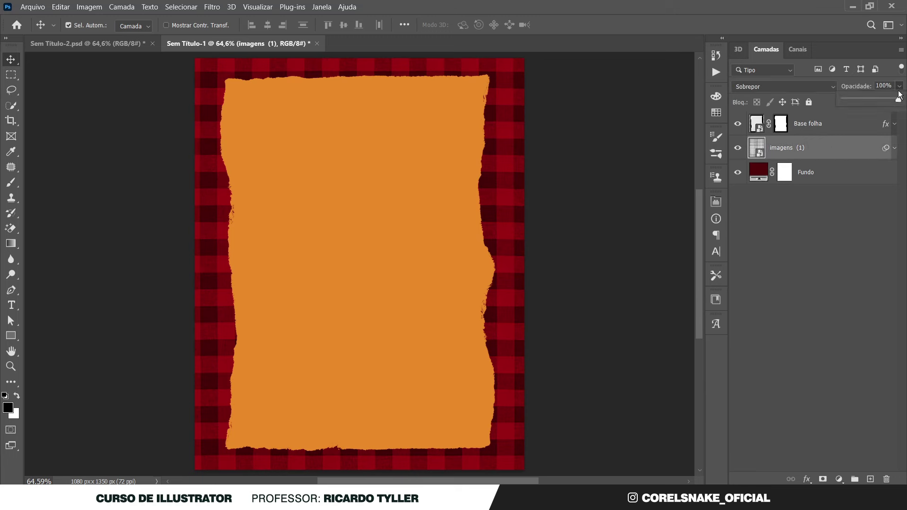
click(864, 108)
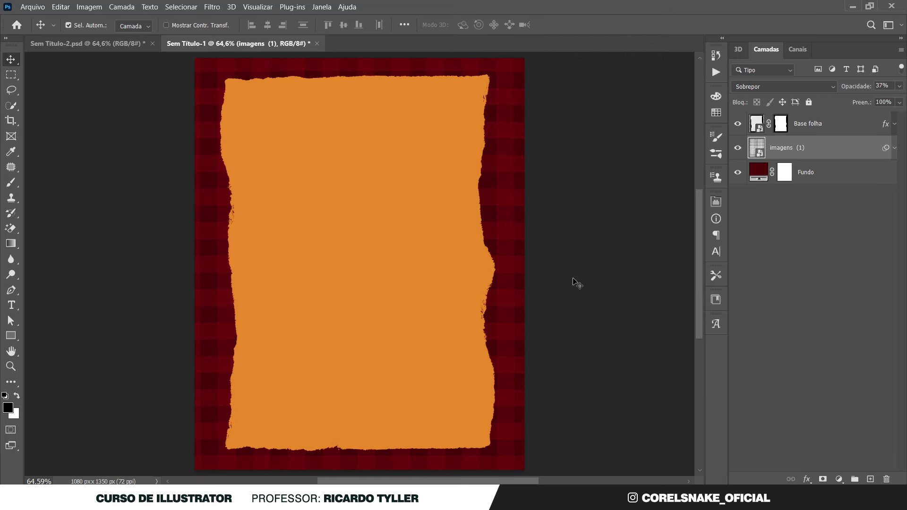
Select the Base folha layer and bring up the FLYER image folder.
click(342, 258)
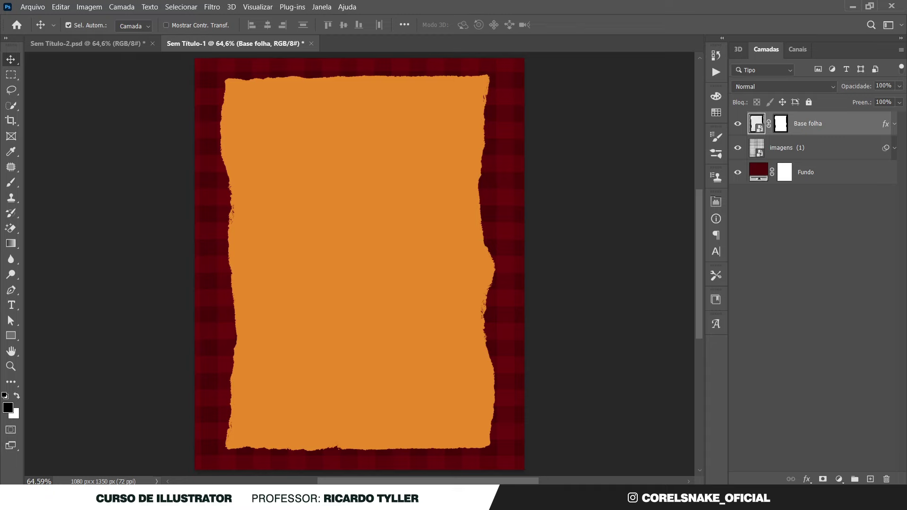
click(376, 492)
click(508, 338)
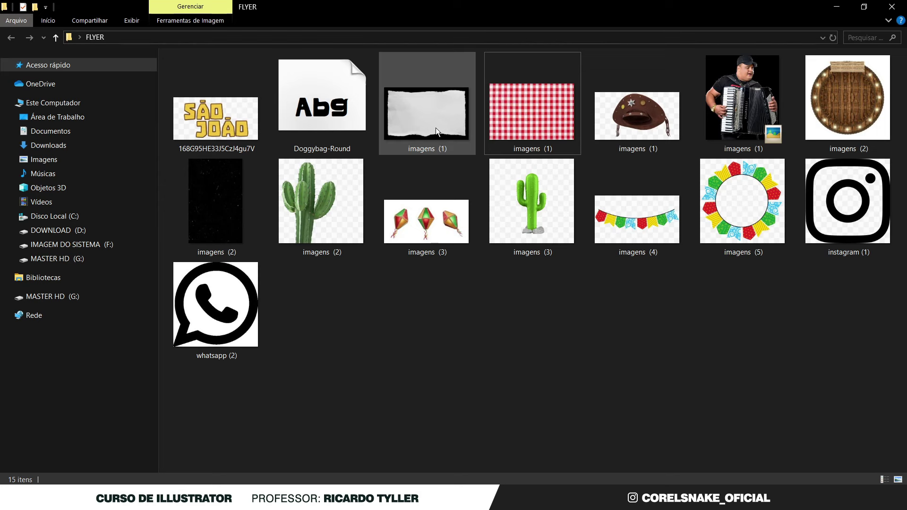
mouse_move(437, 125)
mouse_down()
mouse_move(448, 219)
mouse_move(423, 257)
mouse_move(419, 143)
mouse_up()
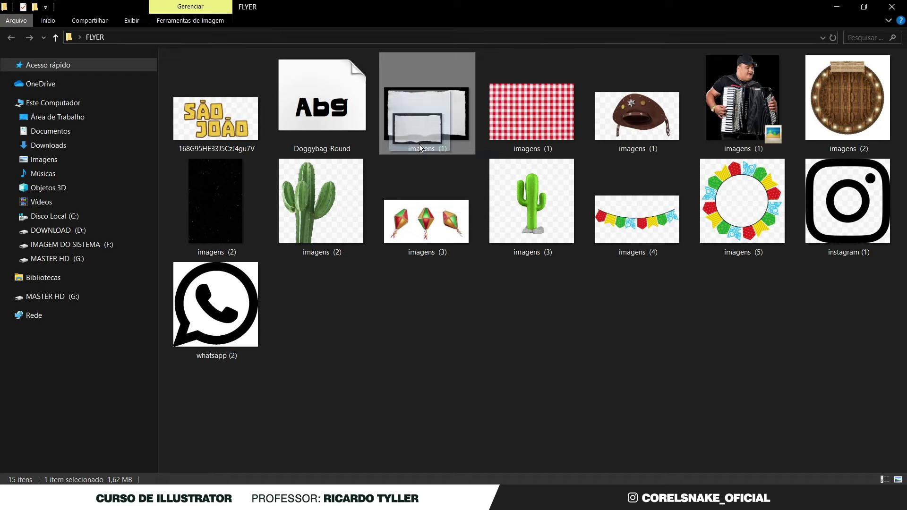
double_click(423, 123)
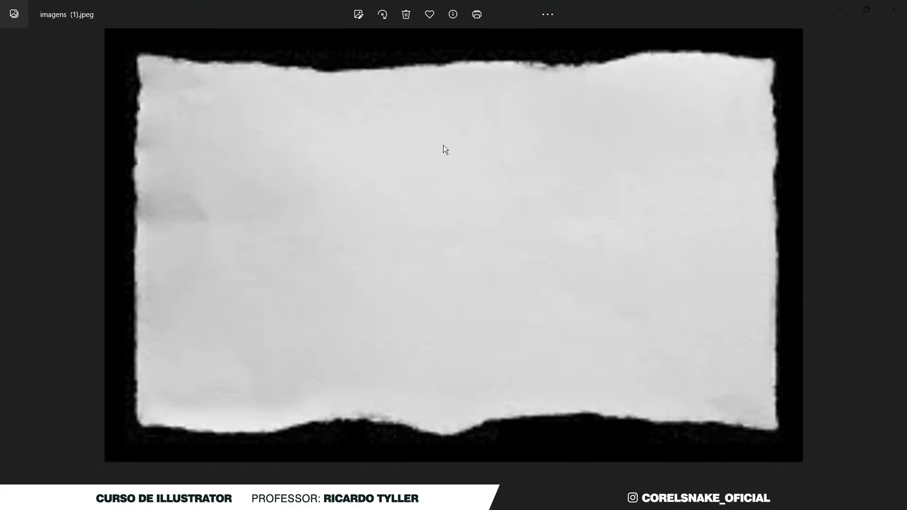
scroll(558, 214, up, 2)
scroll(558, 214, down, 2)
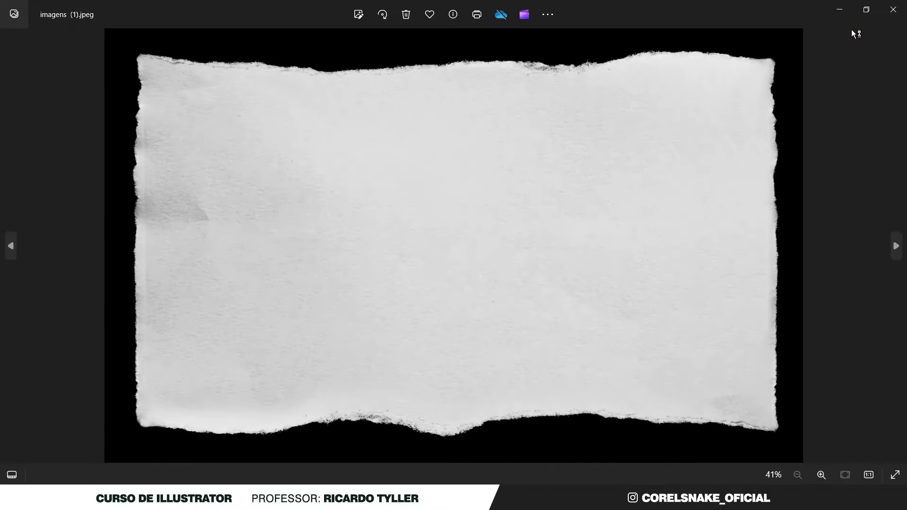
click(893, 9)
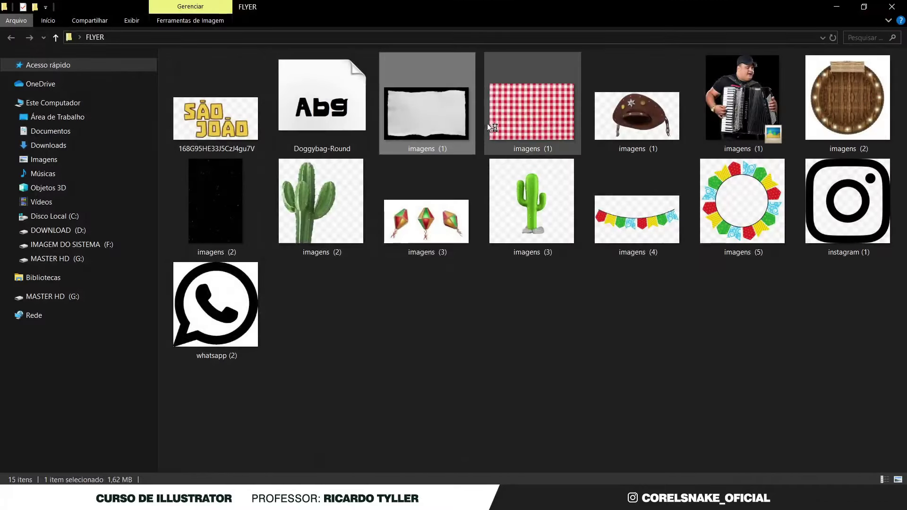
Place another torn-paper image, rotated upright and enlarged to fill the canvas.
mouse_move(437, 118)
mouse_down()
mouse_move(469, 353)
mouse_move(393, 481)
mouse_move(441, 368)
mouse_up()
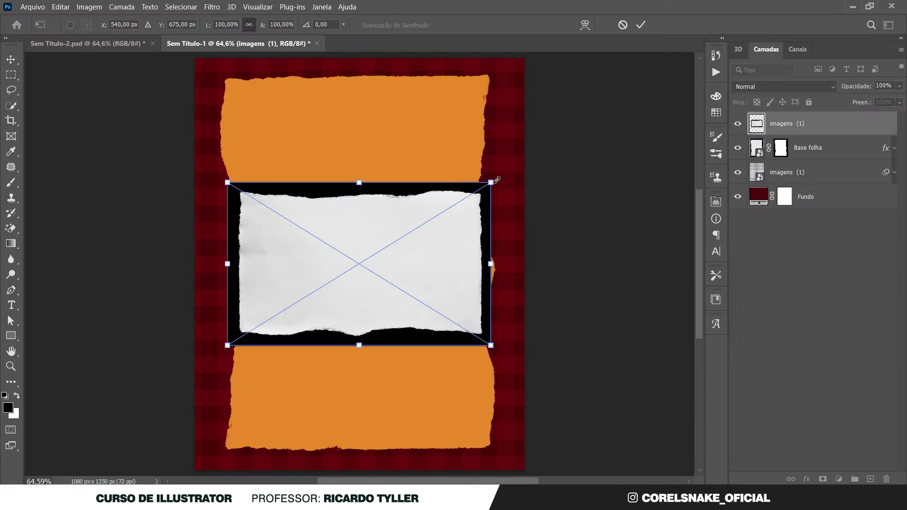
mouse_move(508, 178)
mouse_down()
mouse_move(435, 320)
mouse_move(410, 345)
mouse_up()
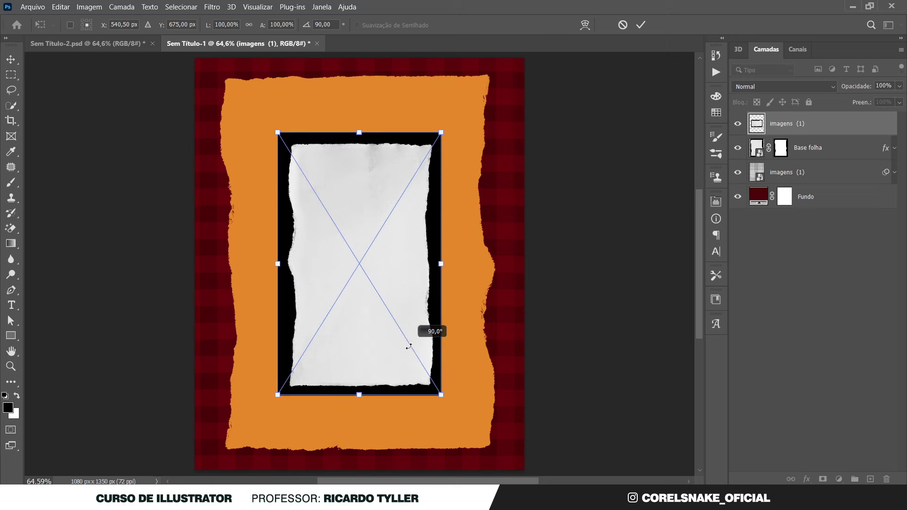
drag(441, 263, 536, 276)
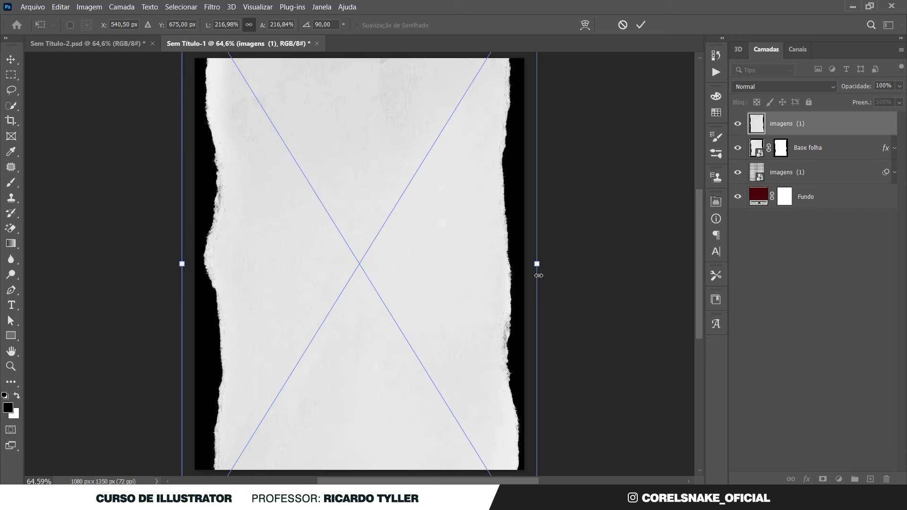
key(Return)
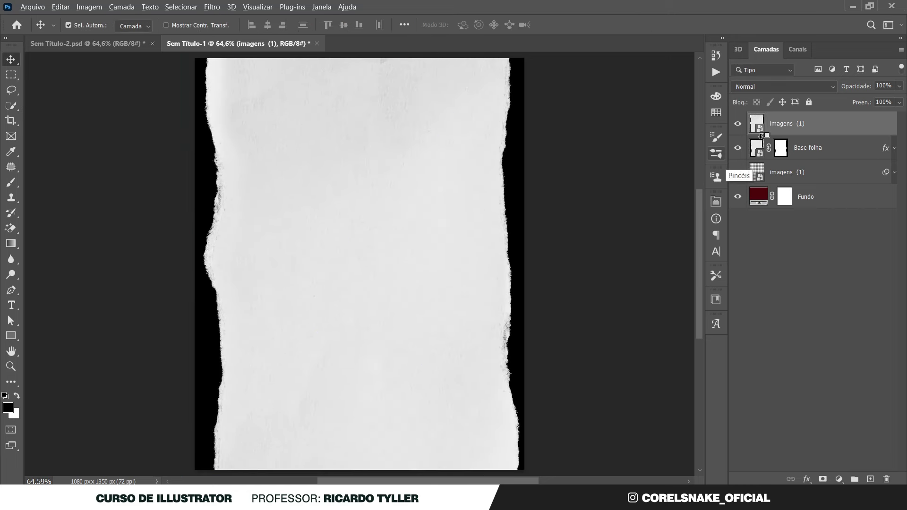
alt+click(762, 137)
scroll(364, 337, up, 4)
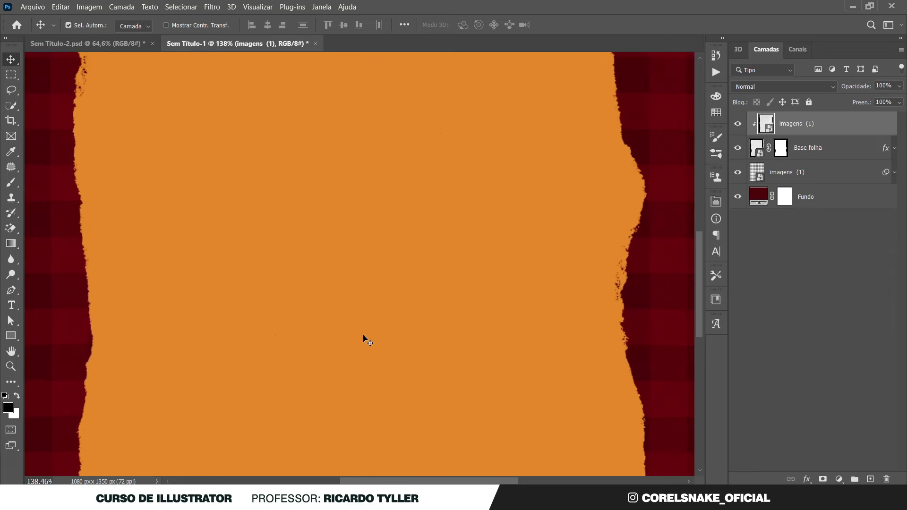
scroll(365, 338, down, 3)
key(ctrl+alt+g)
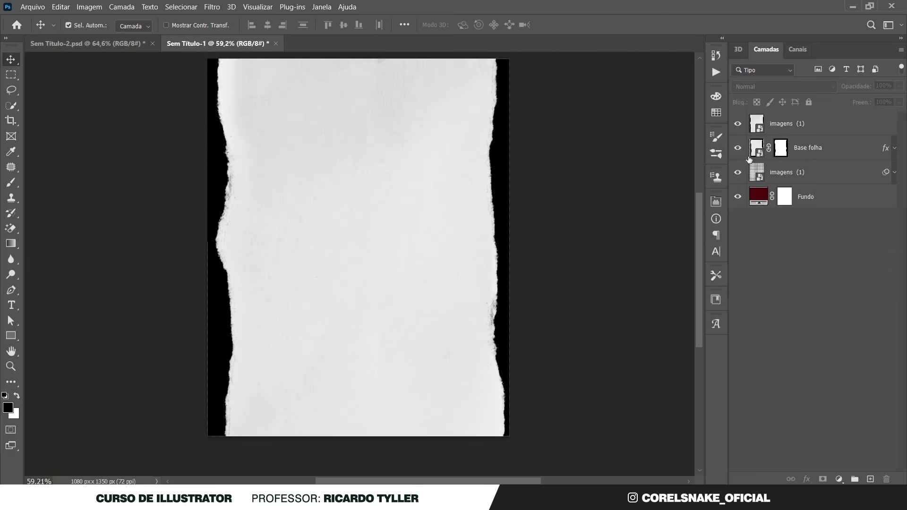
Convert Base folha to a smart object and clip the top torn-paper image to it.
click(797, 151)
right_click(830, 153)
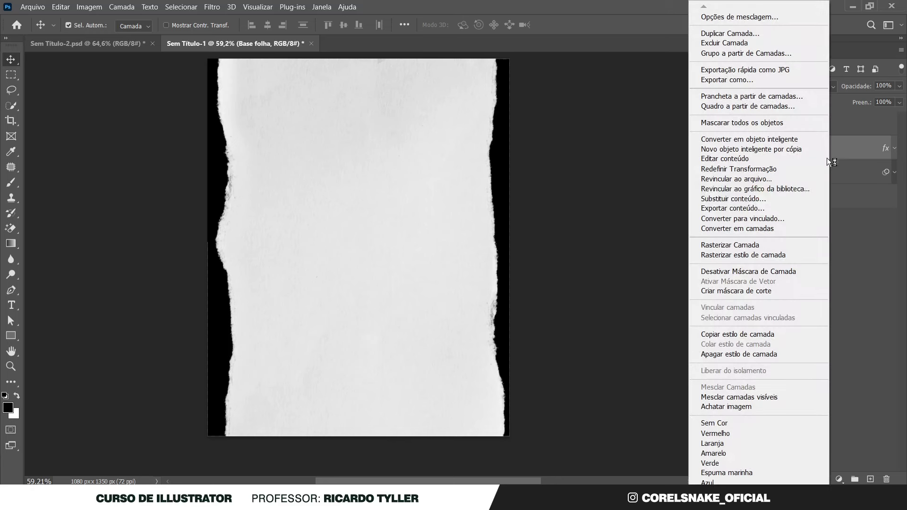
click(801, 140)
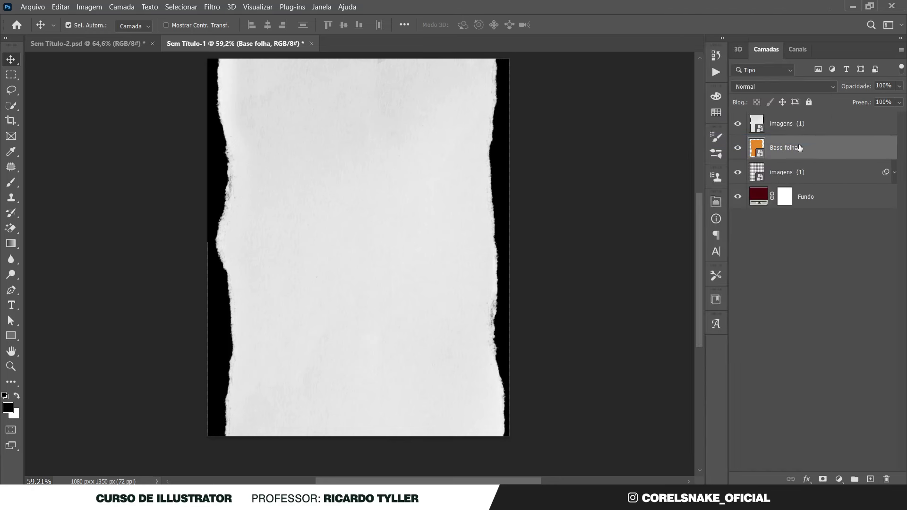
click(755, 128)
alt+click(753, 134)
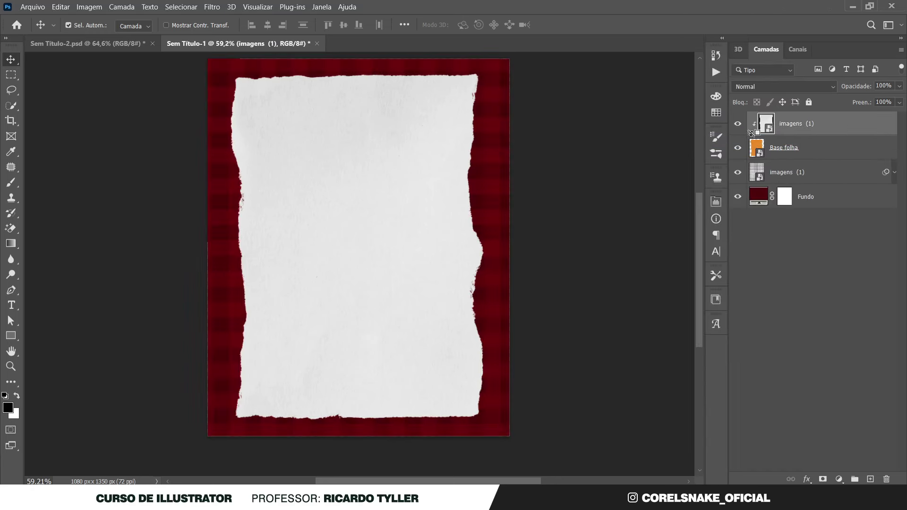
drag(394, 229, 560, 215)
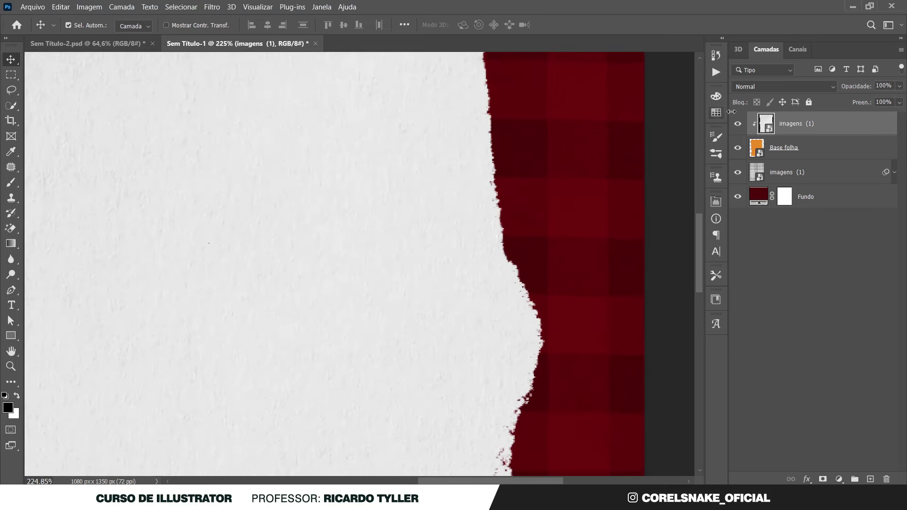
click(757, 87)
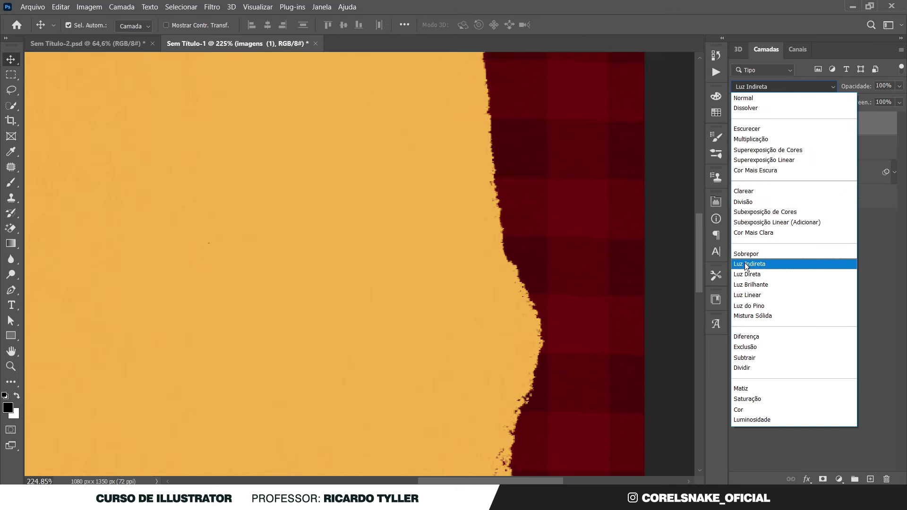
Set the clipped torn-paper image to Luz Indireta blending so the paper turns orange.
click(744, 263)
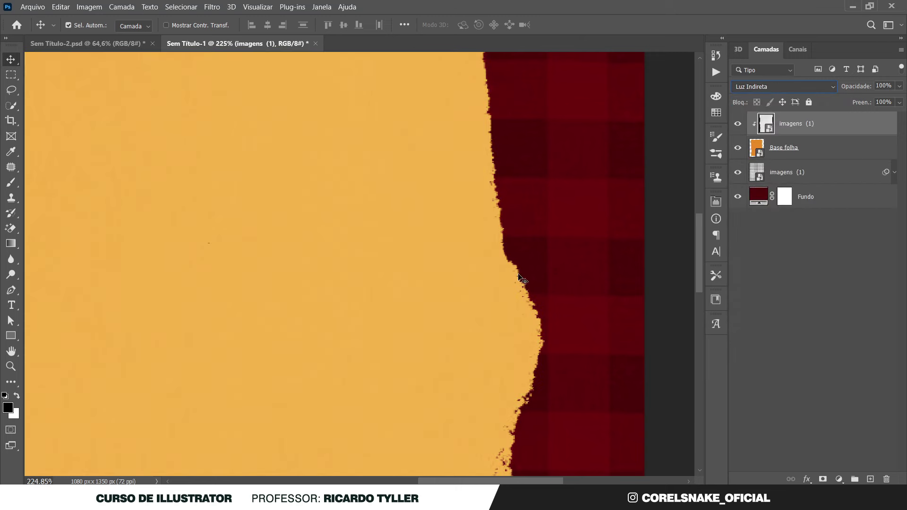
click(652, 259)
scroll(487, 308, down, 4)
scroll(432, 307, down, 4)
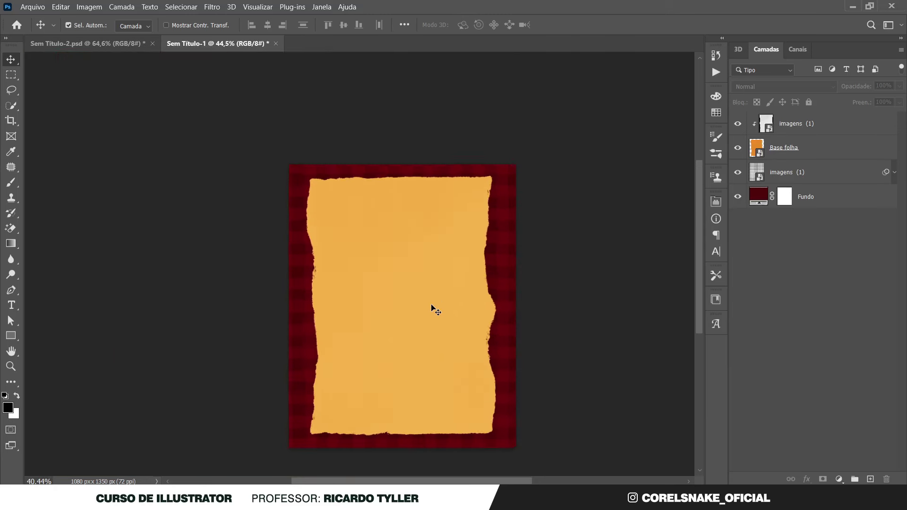
scroll(431, 308, up, 3)
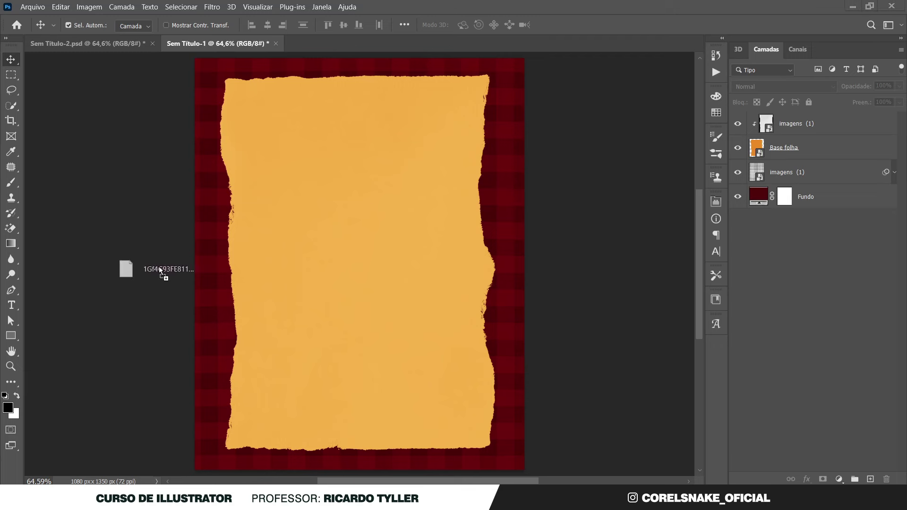
Place the burlap texture enlarged over the paper and delete the clipped torn-paper image.
drag(159, 266, 357, 242)
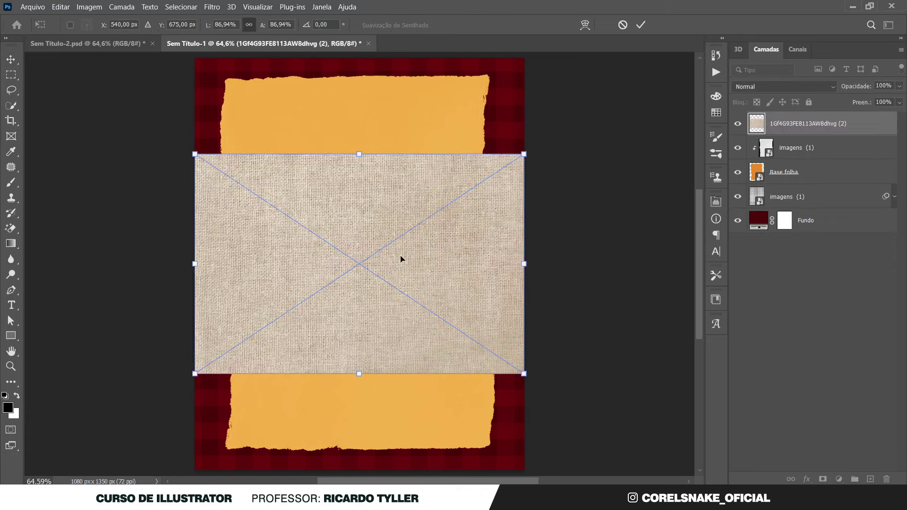
drag(523, 263, 583, 271)
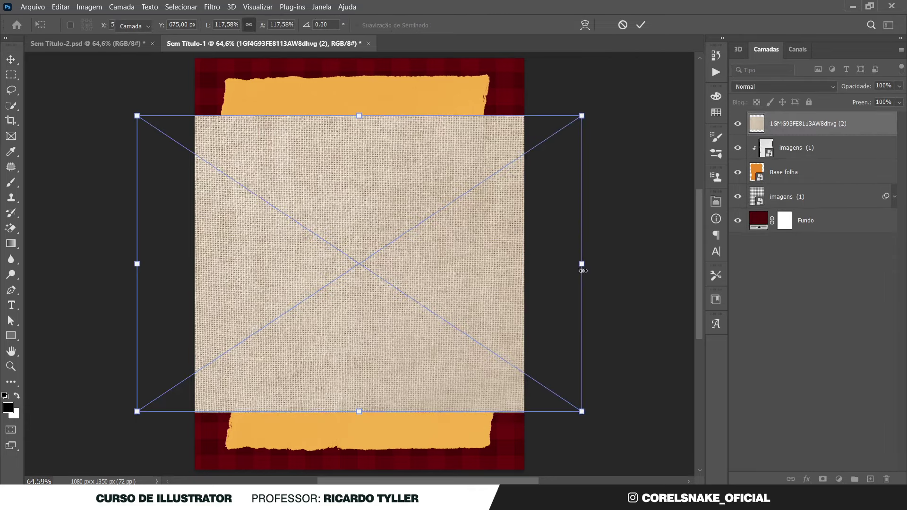
key(Return)
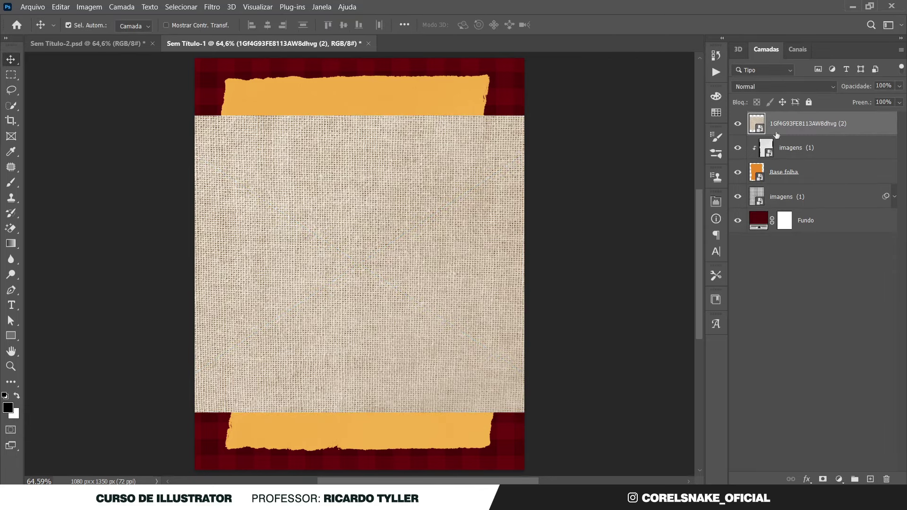
click(768, 149)
key(Delete)
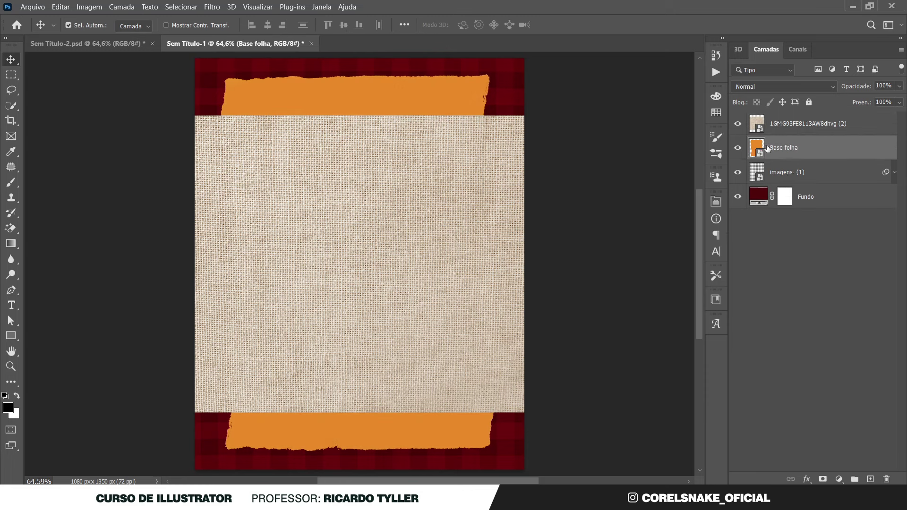
Clip the burlap texture to Base folha and blend it in Luz Indireta mode.
click(756, 126)
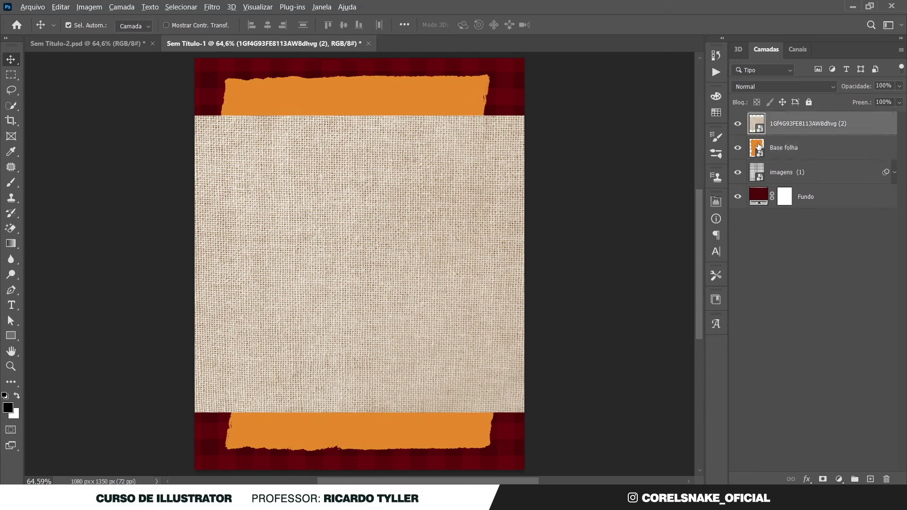
alt+click(758, 132)
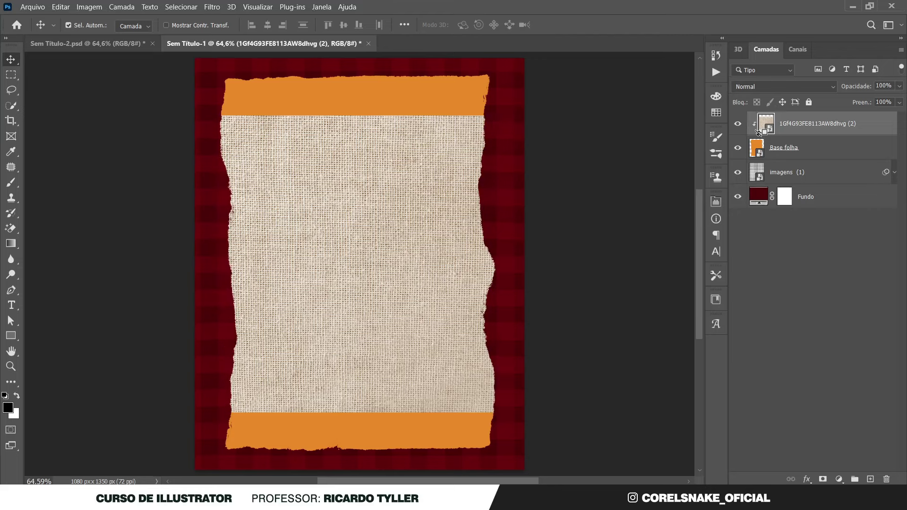
click(771, 89)
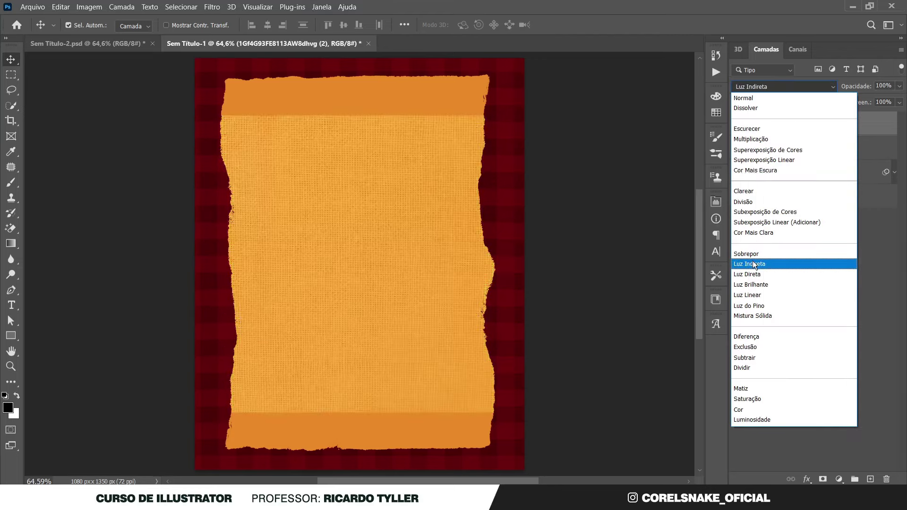
click(753, 263)
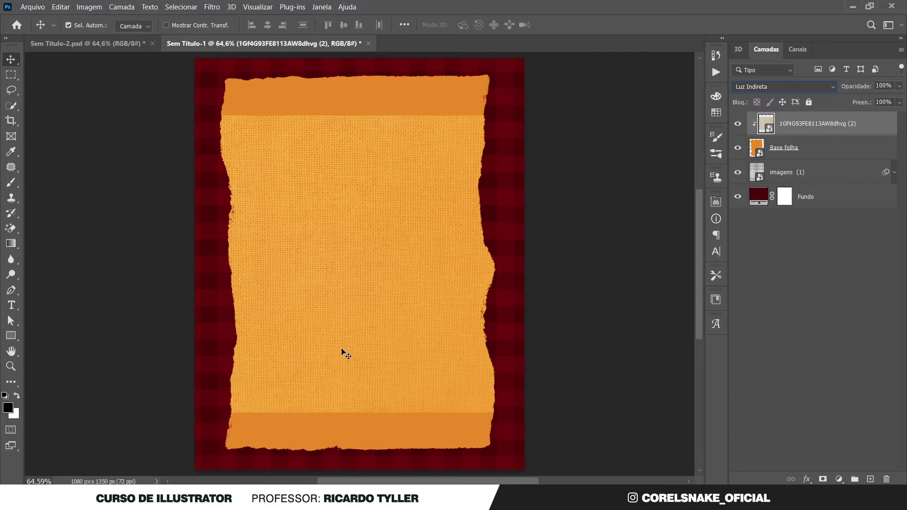
mouse_move(288, 330)
mouse_down()
mouse_move(279, 330)
mouse_move(344, 312)
mouse_up()
Rotate the burlap texture 90° so it covers the whole orange paper.
ctrl+click(344, 310)
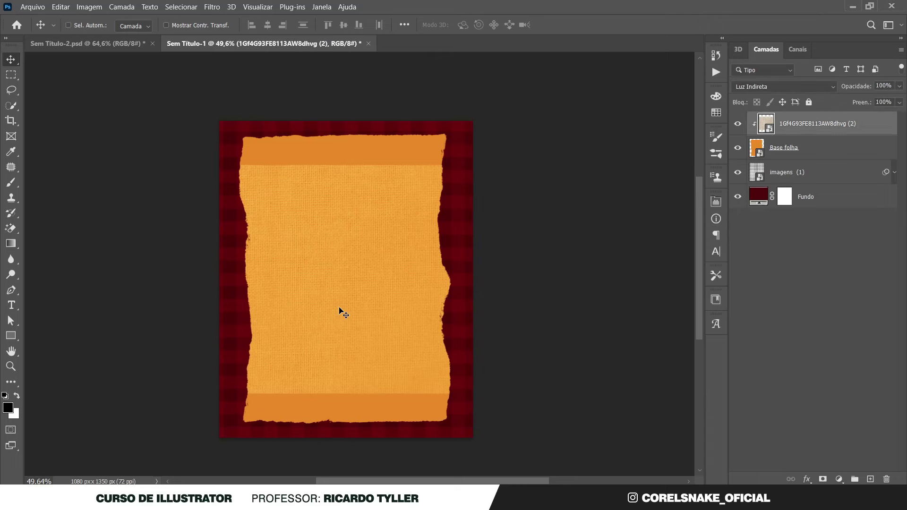
key(ctrl+t)
drag(573, 149, 390, 372)
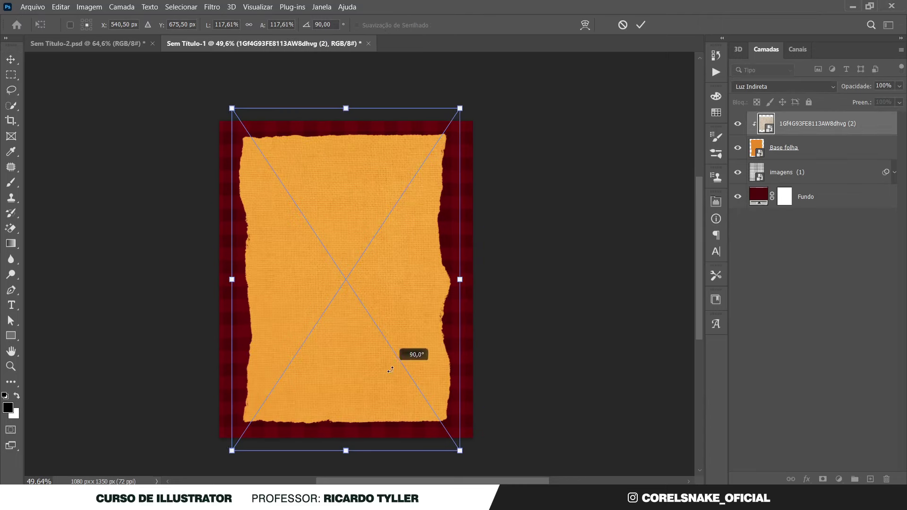
key(Return)
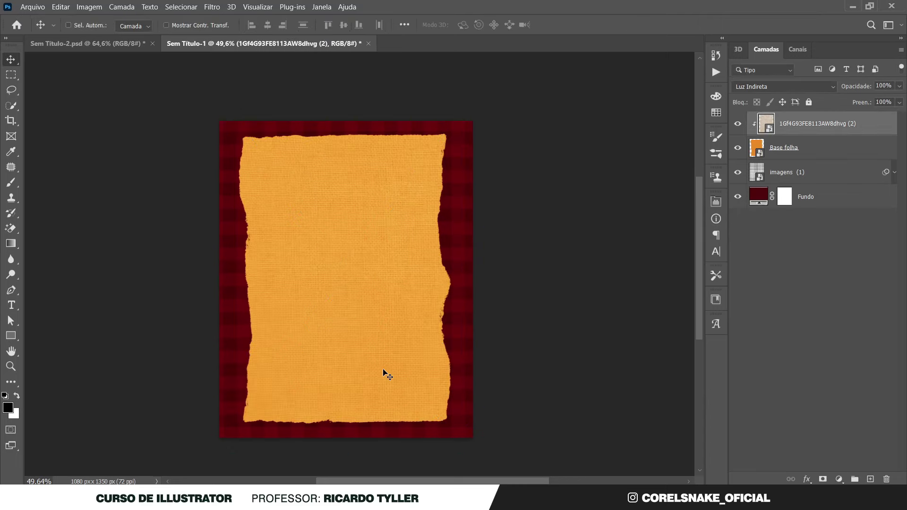
key(ctrl+0)
click(604, 348)
scroll(340, 158, up, 5)
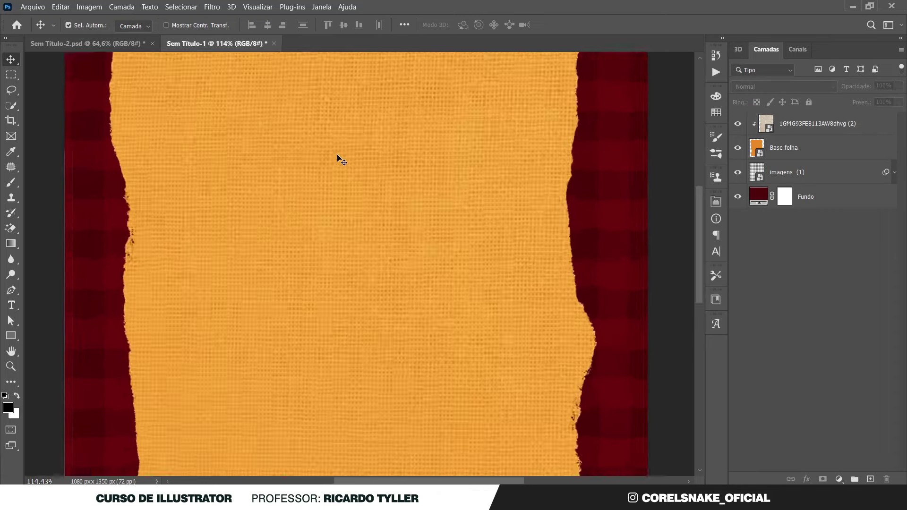
scroll(335, 158, up, 5)
scroll(335, 157, down, 4)
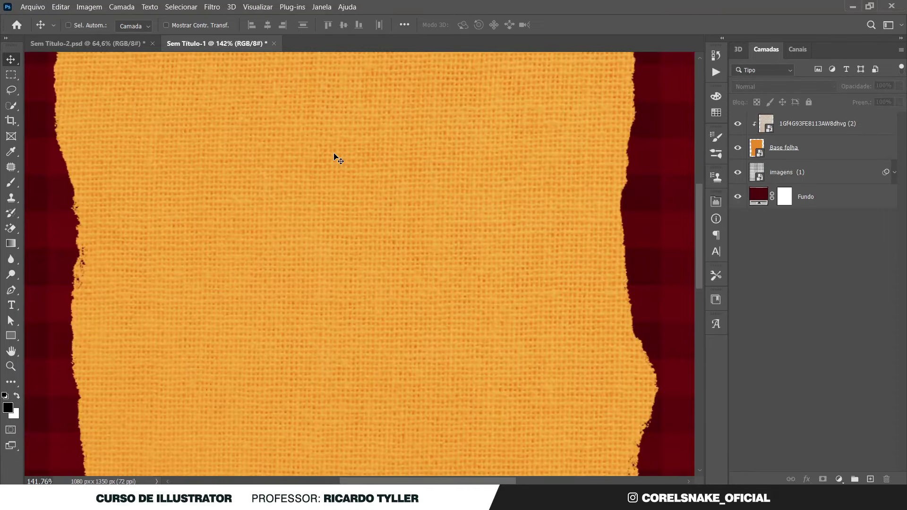
key(ctrl+0)
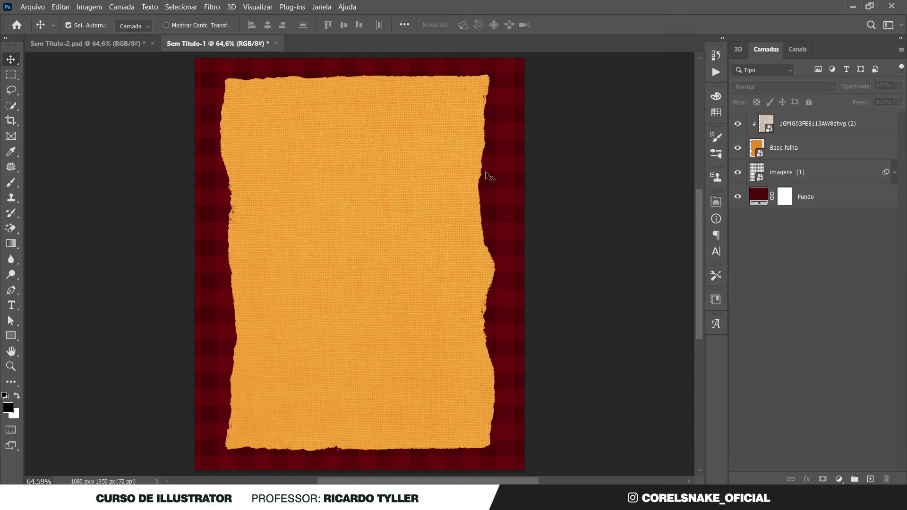
Rename the burlap texture layer and the lower imagens (1) layer both to 'Textura'.
click(801, 126)
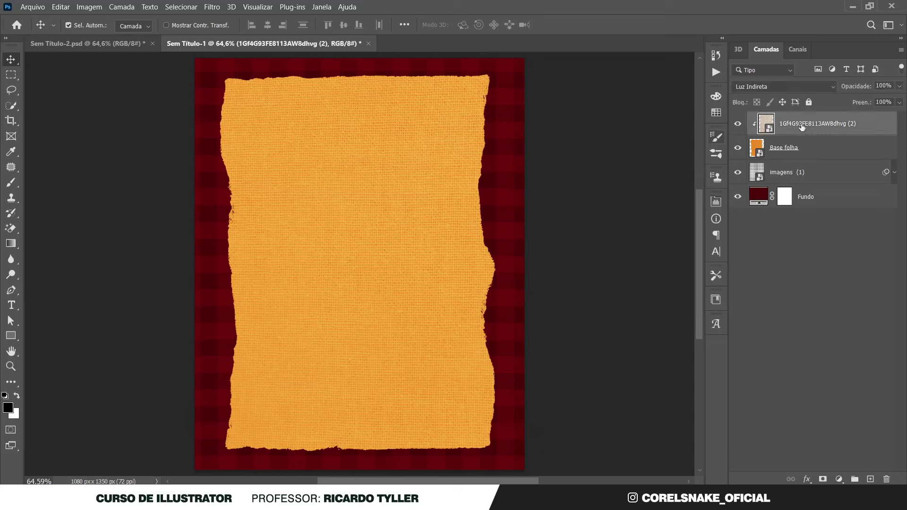
double_click(802, 125)
text(Textura)
key(Return)
double_click(790, 173)
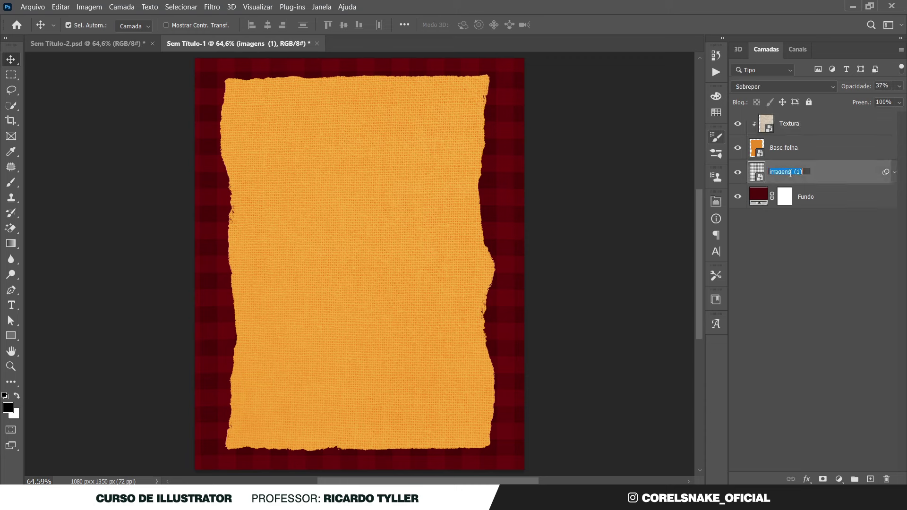
text(Textura)
key(Return)
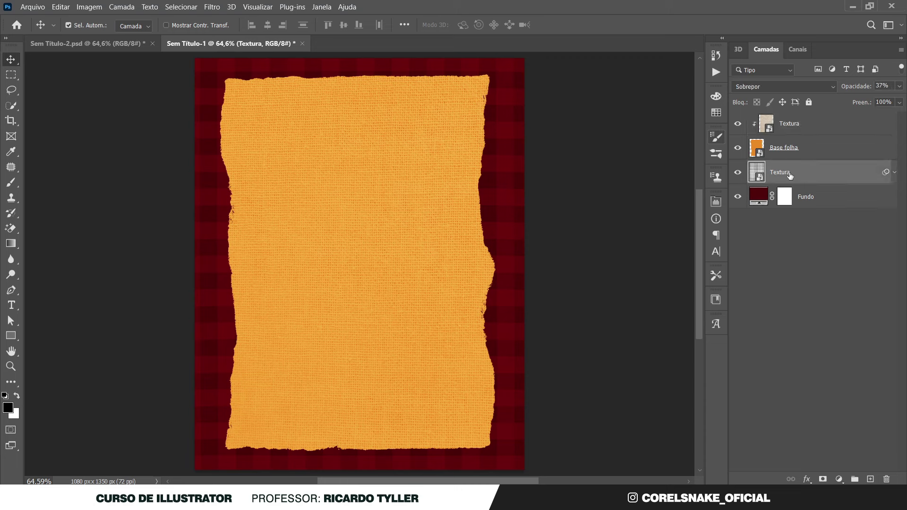
Group all four layers with Ctrl+G and name the group 'Fundo'.
click(802, 131)
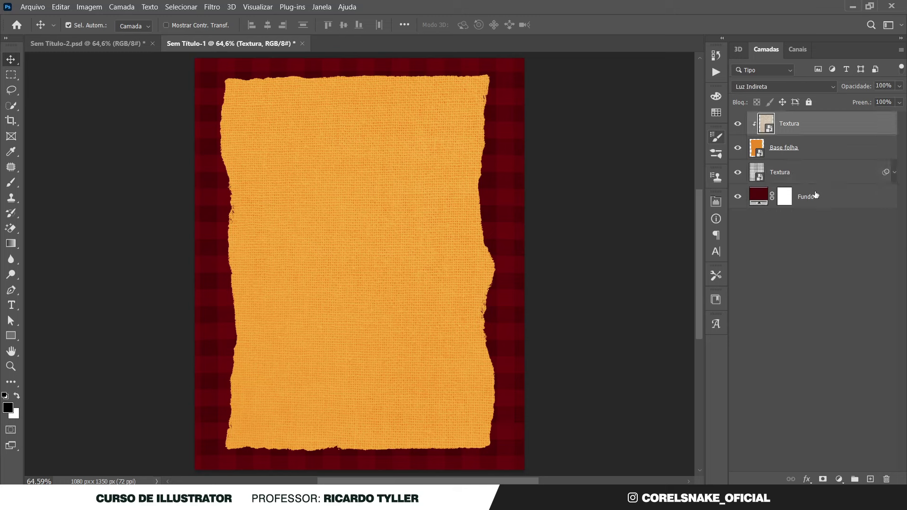
shift+click(815, 196)
key(ctrl+g)
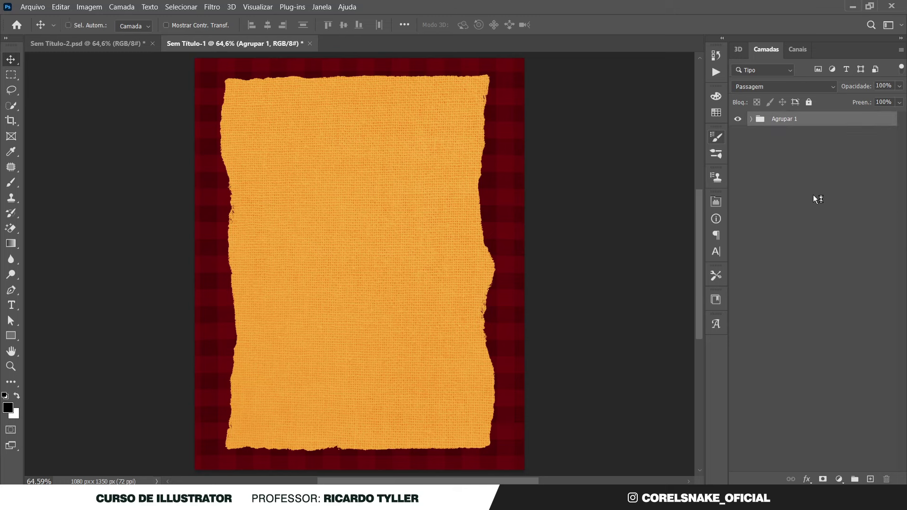
double_click(780, 119)
text(F)
text(und)
text(o)
key(Return)
click(654, 159)
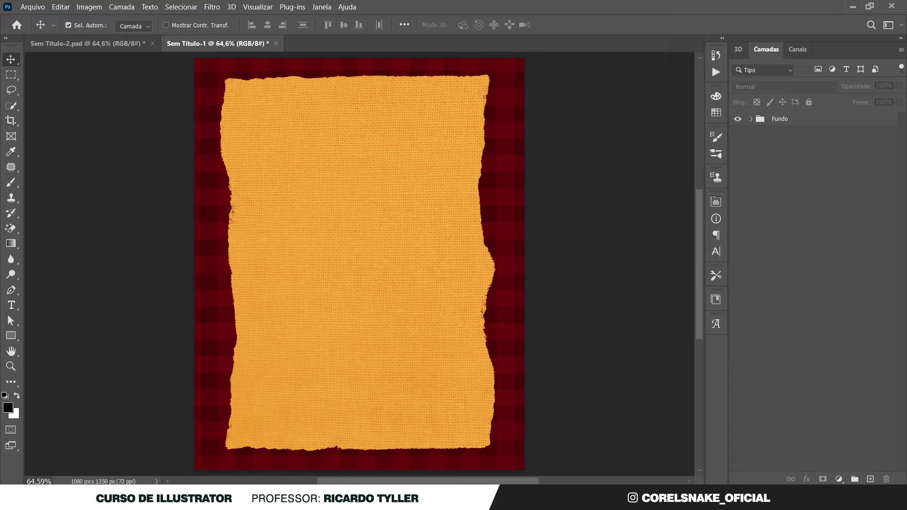
Place the accordionist photo on the flyer, slightly lower and slightly smaller, and commit.
key(alt+Tab)
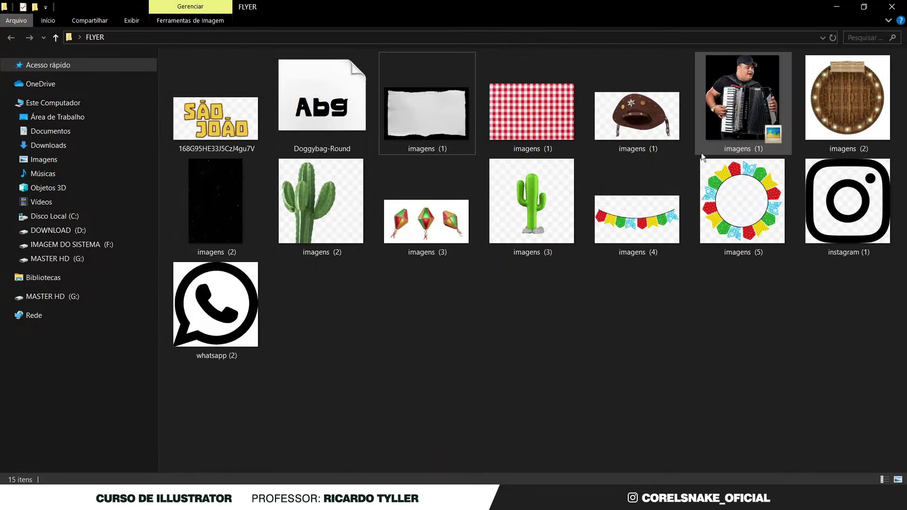
mouse_move(744, 112)
mouse_down()
mouse_move(382, 467)
mouse_move(400, 395)
mouse_up()
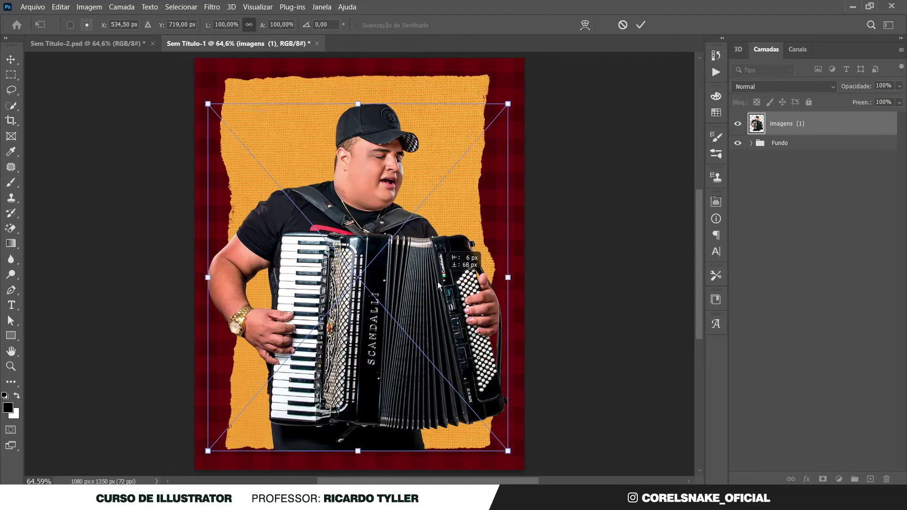
drag(448, 270, 447, 301)
drag(508, 123, 497, 137)
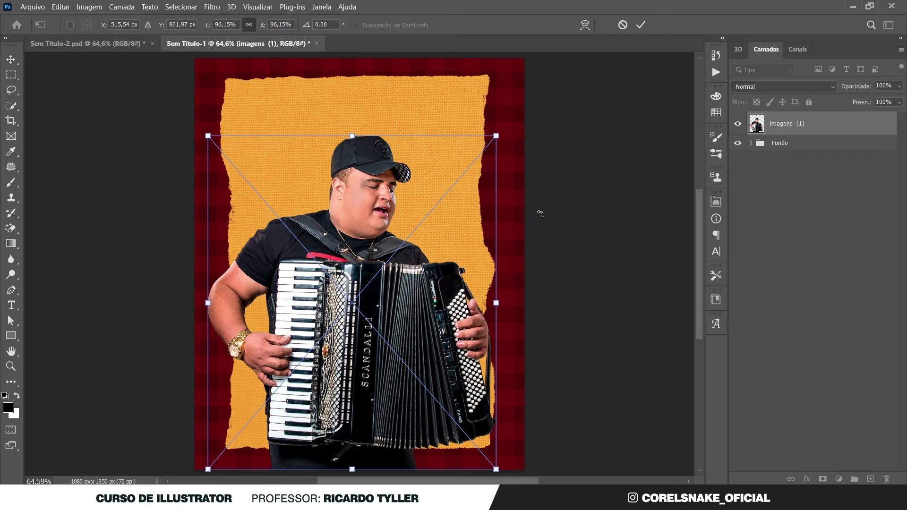
key(Return)
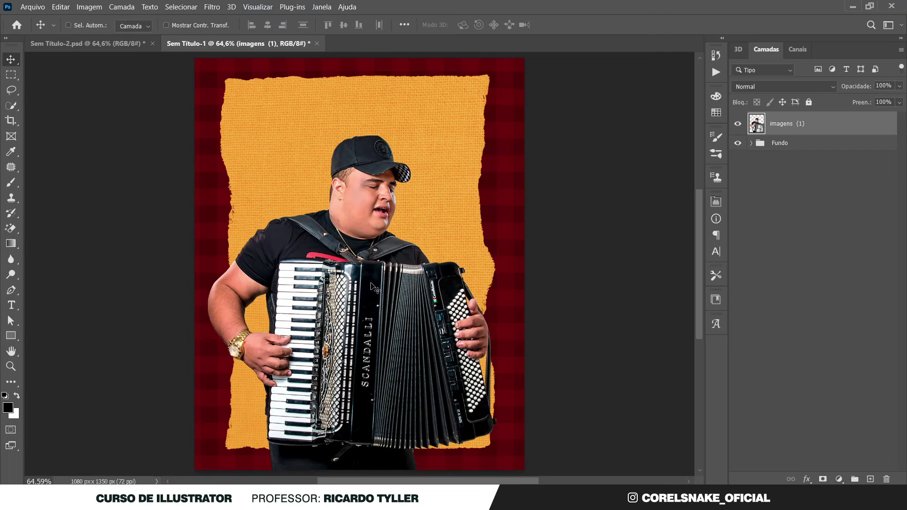
Enable Auto-Select and pick up the cactus image from the FLYER folder.
key(ctrl)
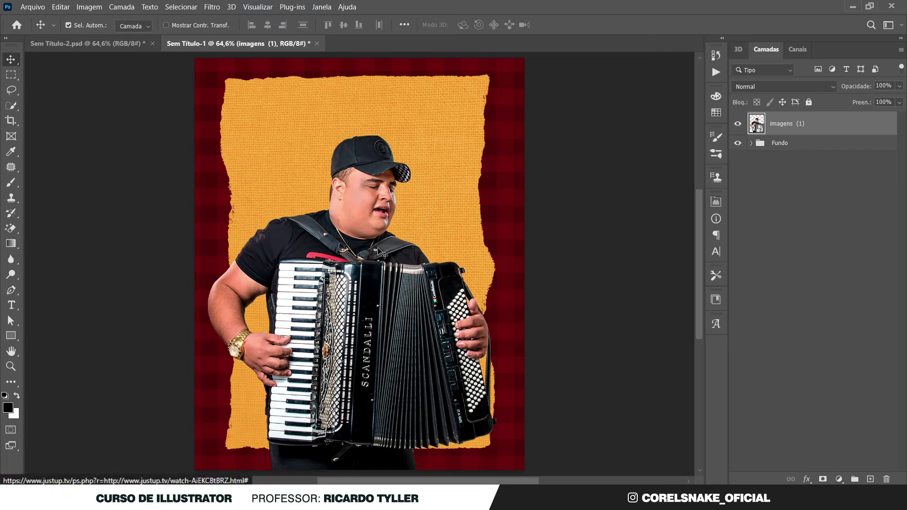
click(390, 499)
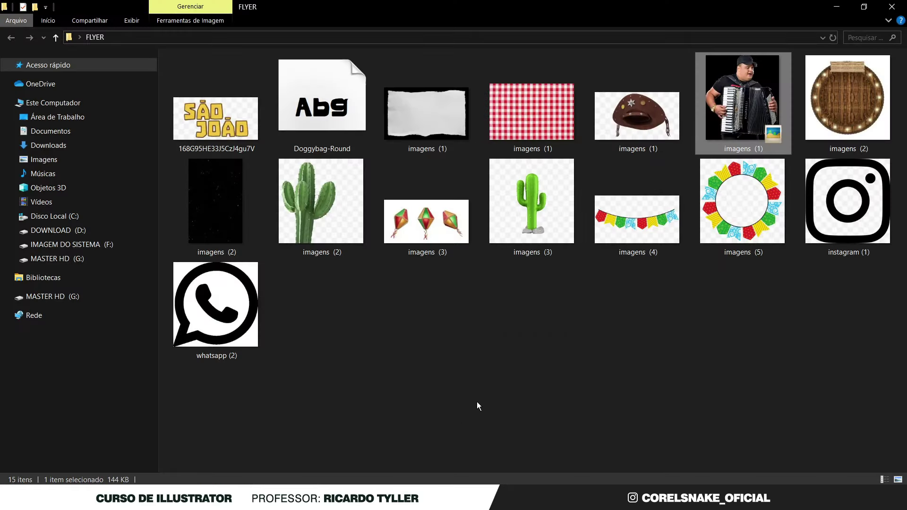
drag(328, 206, 395, 406)
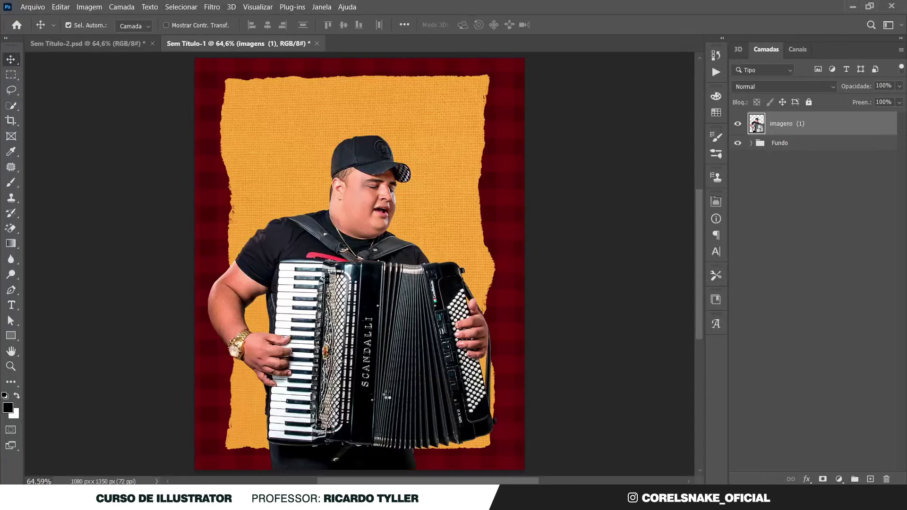
Place the cactus, move its layer below the accordionist, and push it to the left edge.
drag(395, 405, 387, 396)
key(Return)
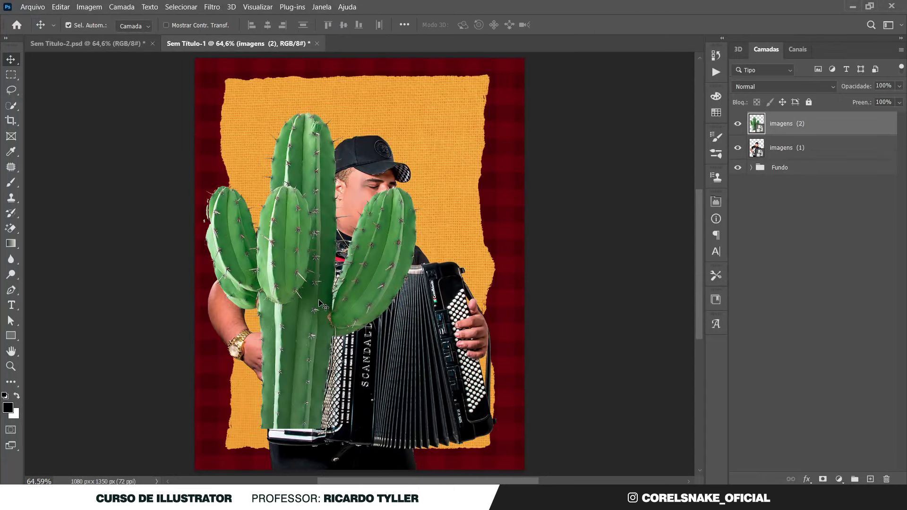
mouse_move(321, 303)
mouse_down()
mouse_move(444, 336)
mouse_move(327, 302)
mouse_move(420, 329)
mouse_up()
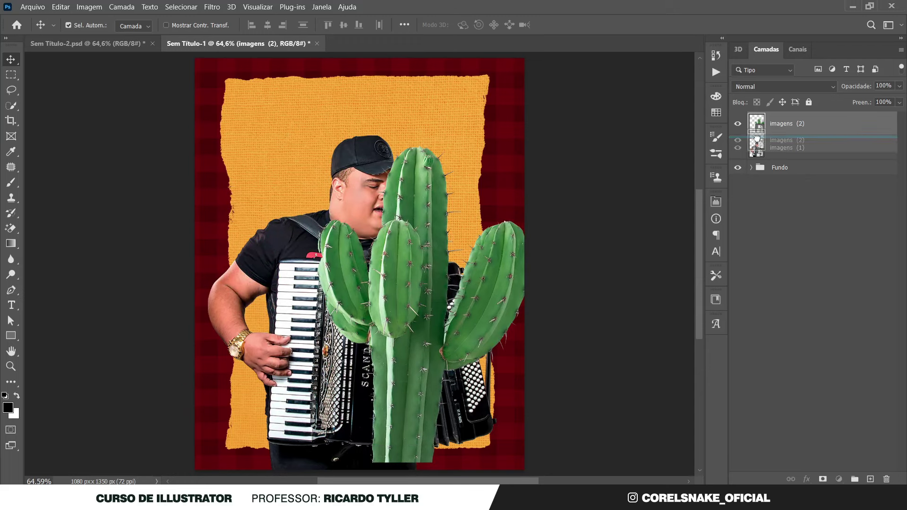
drag(756, 124, 757, 156)
mouse_move(517, 246)
mouse_down()
mouse_move(467, 246)
mouse_move(498, 229)
mouse_up()
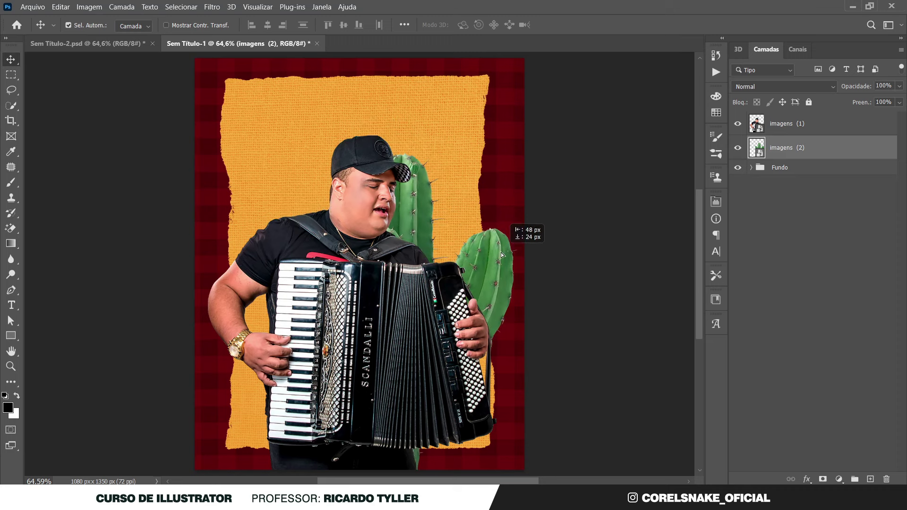
mouse_move(498, 228)
mouse_down()
mouse_move(359, 239)
mouse_move(422, 236)
mouse_move(391, 242)
mouse_up()
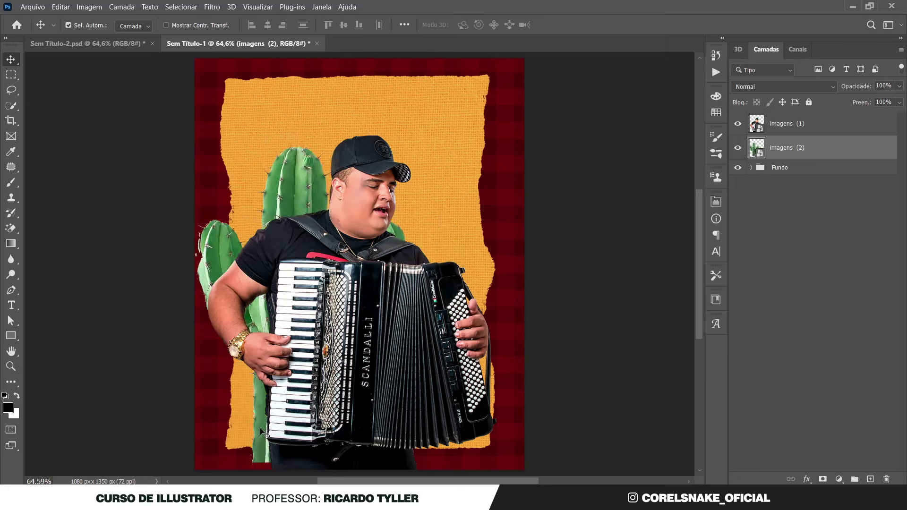
Rotate the cactus about -14°, reposition it, commit, and return to the FLYER folder.
key(ctrl+t)
mouse_move(607, 263)
mouse_down()
mouse_move(593, 205)
mouse_move(580, 218)
mouse_up()
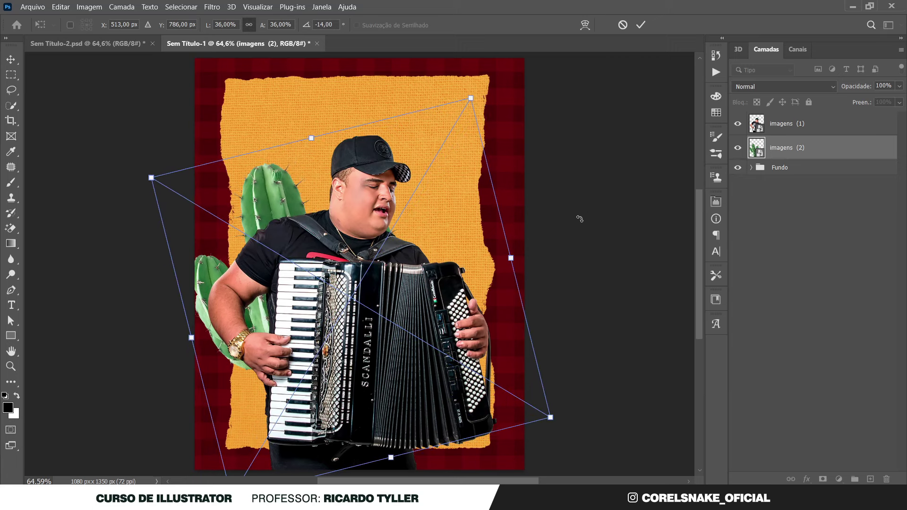
drag(449, 330, 457, 317)
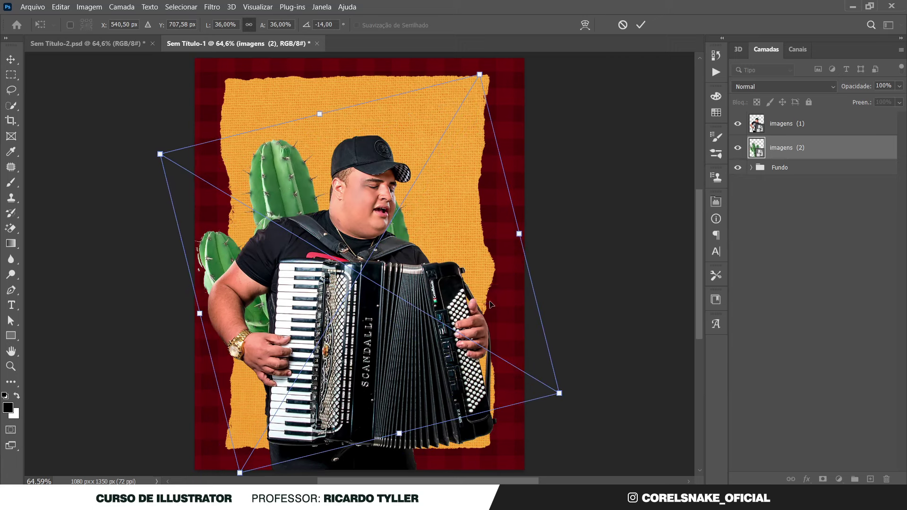
key(Return)
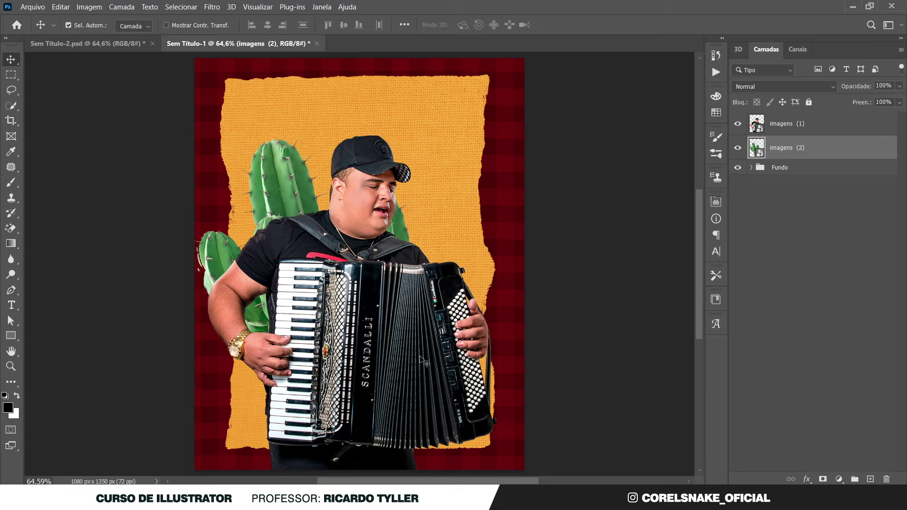
click(378, 500)
click(520, 362)
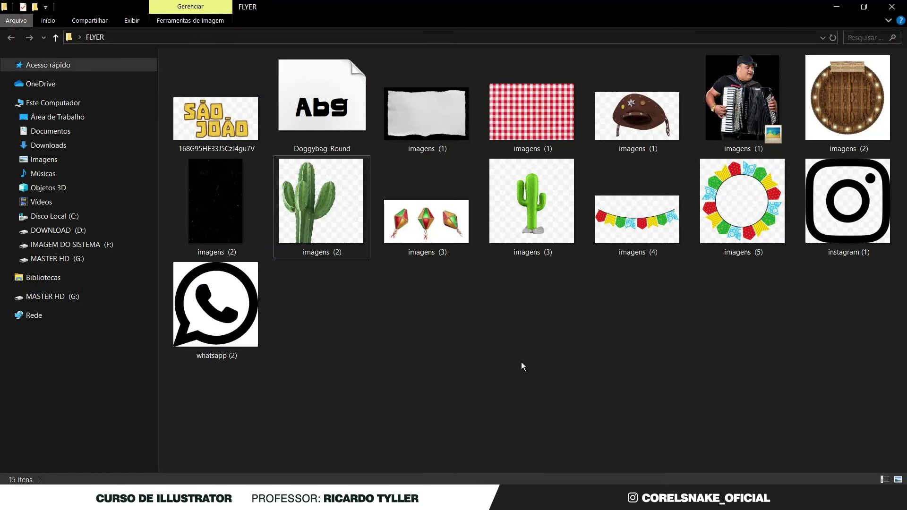
mouse_move(427, 207)
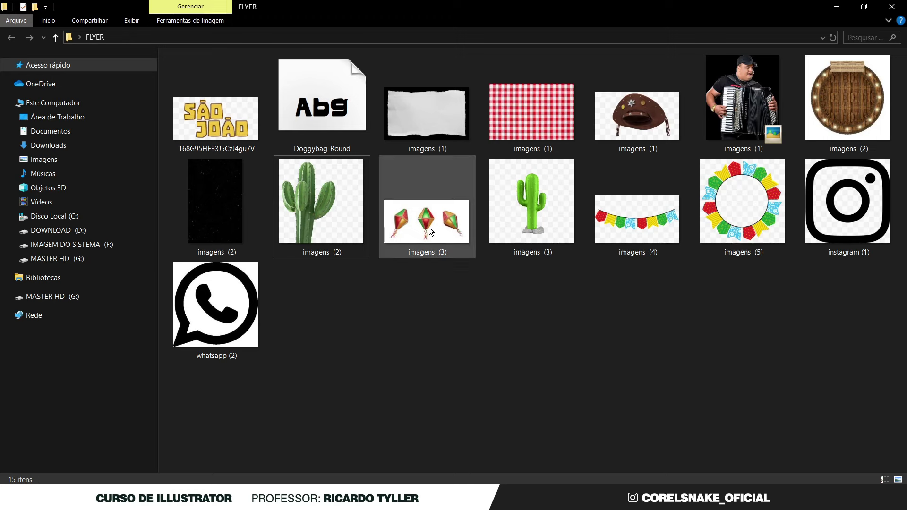
Drag the lanterns image imagens (3) from File Explorer onto the flyer canvas.
mouse_move(429, 228)
mouse_down()
mouse_move(427, 356)
mouse_move(396, 499)
mouse_up()
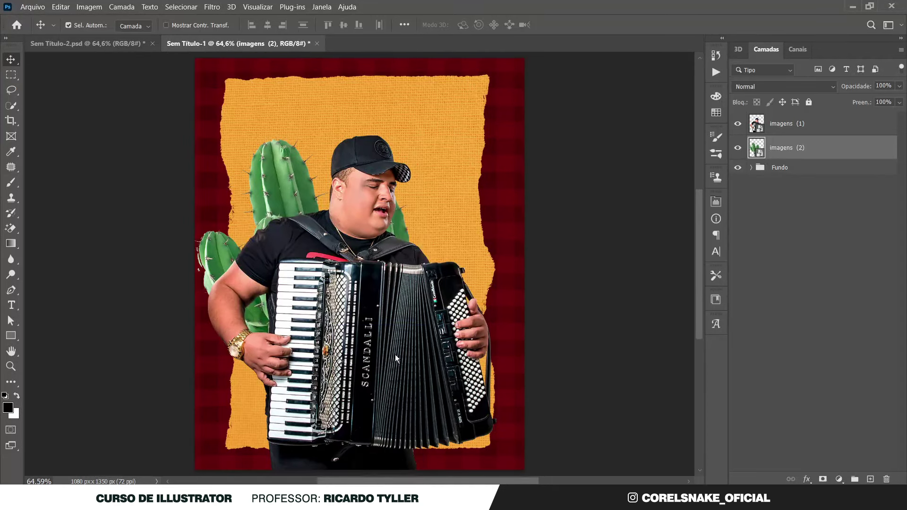
drag(396, 500, 395, 354)
Commit the lanterns placement and move their layer to the top of the stack.
key(Return)
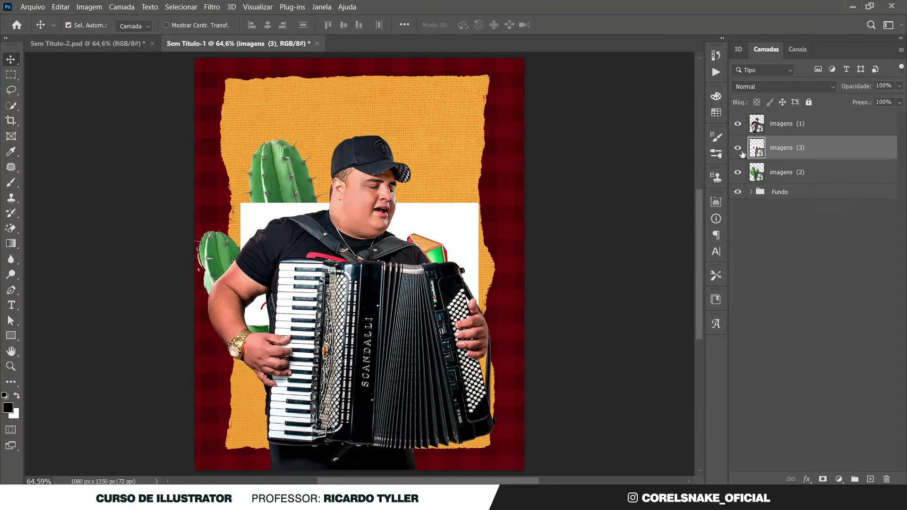
drag(742, 155, 774, 120)
scroll(359, 279, up, 2)
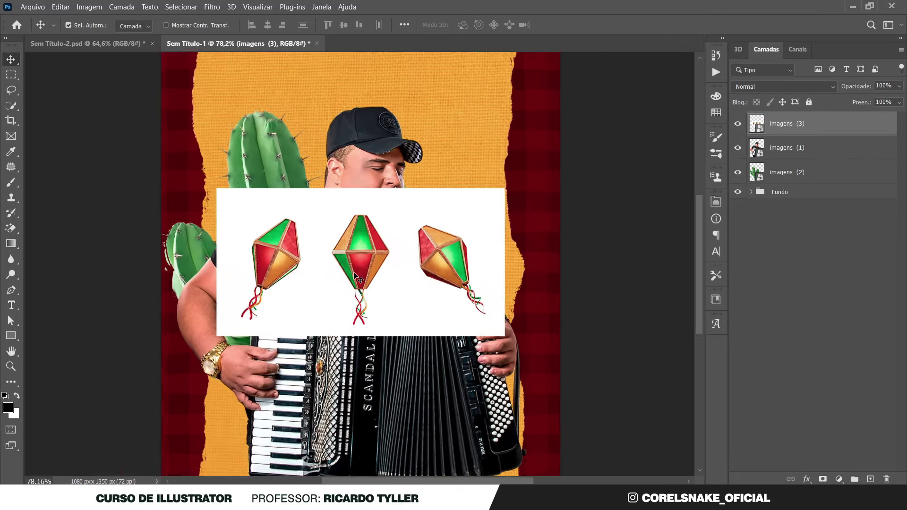
scroll(359, 279, up, 1)
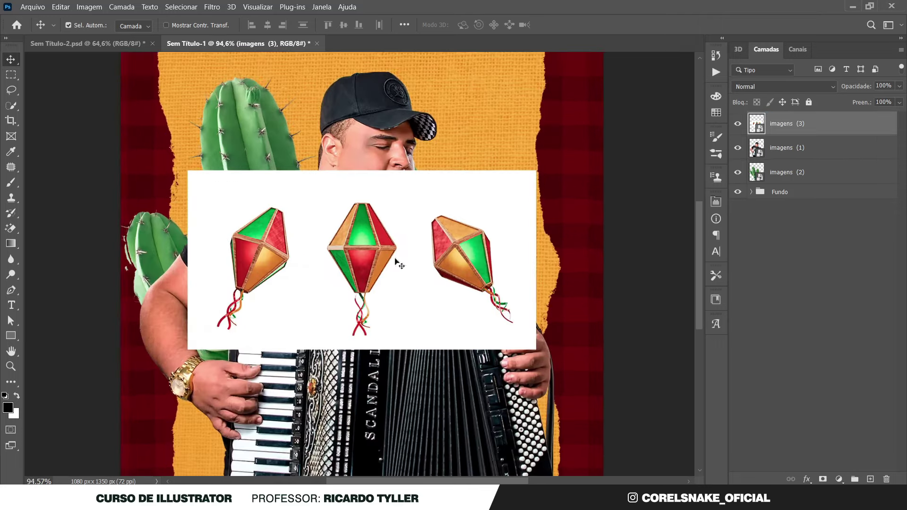
Select all three lanterns with Object Selection and mask out the white background.
click(12, 105)
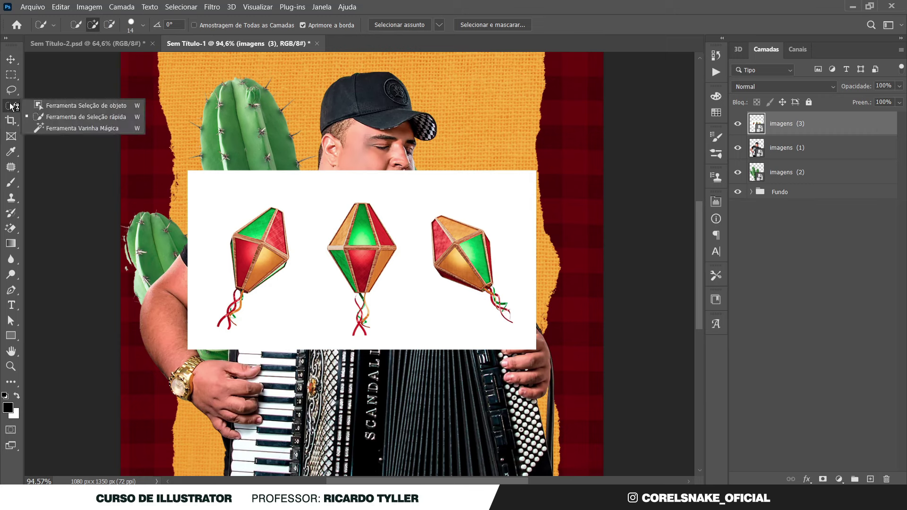
click(78, 105)
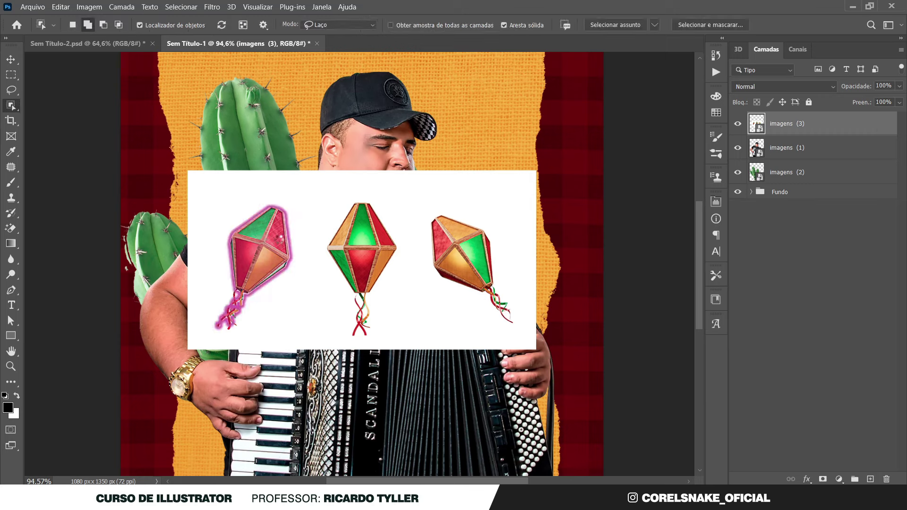
click(375, 247)
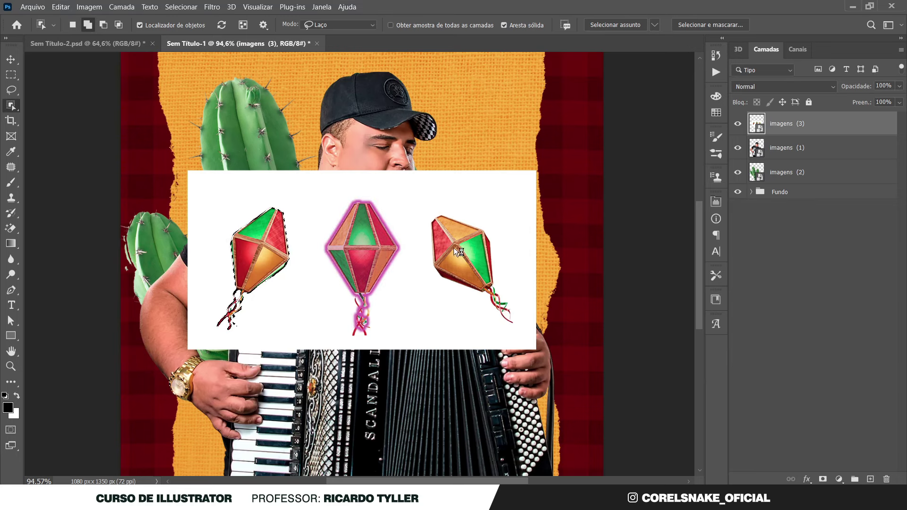
click(478, 245)
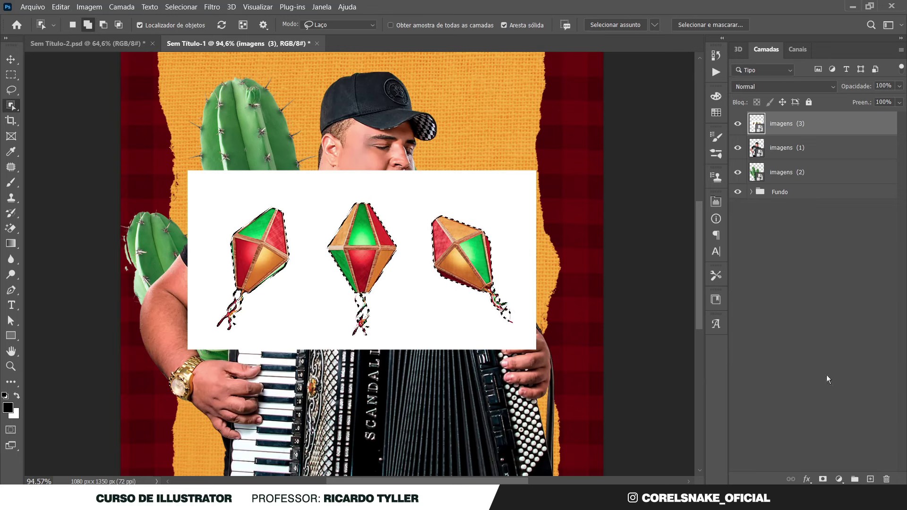
click(822, 479)
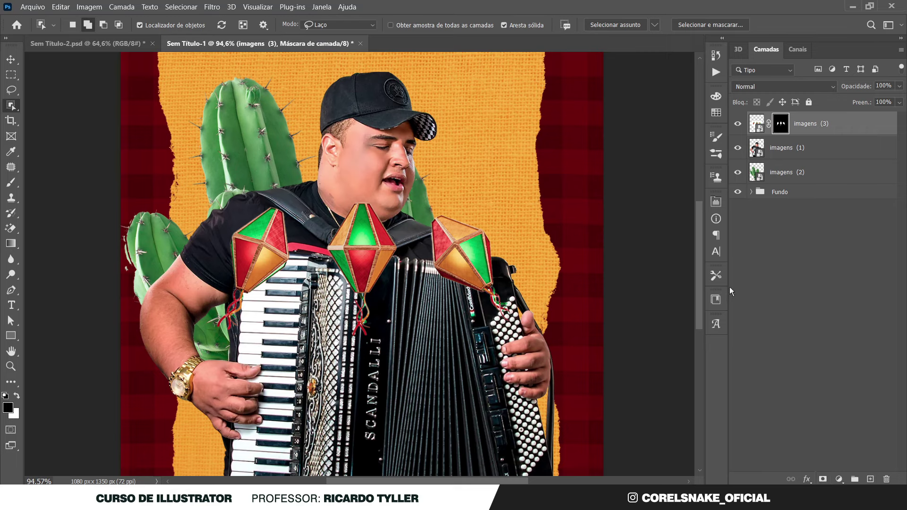
Convert the lanterns layer into a smart object.
right_click(844, 125)
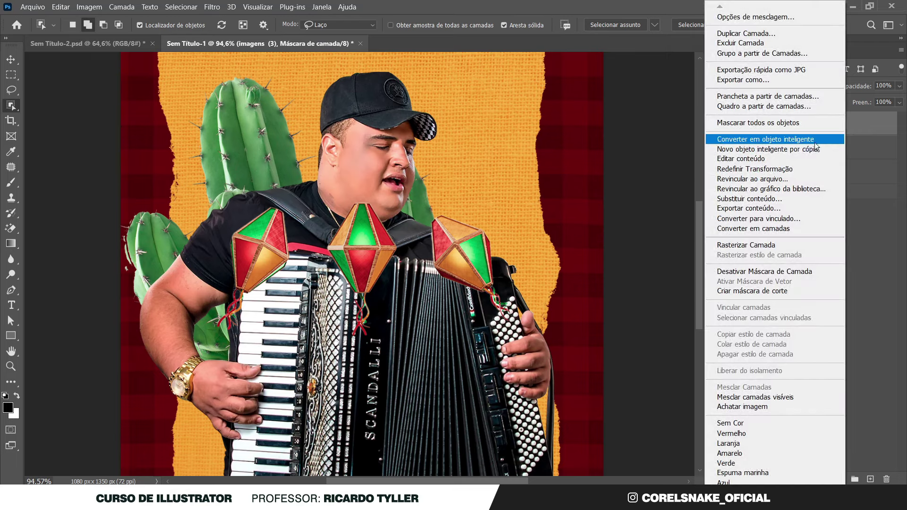
click(814, 142)
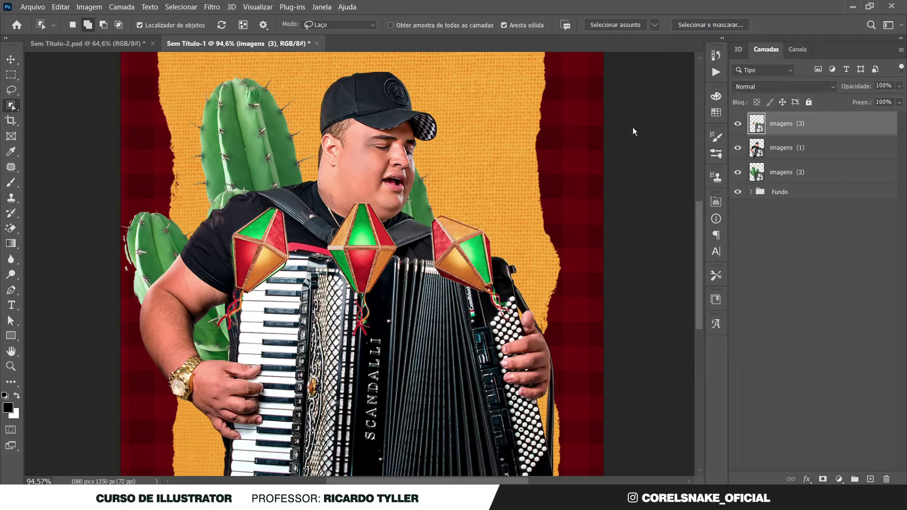
click(11, 75)
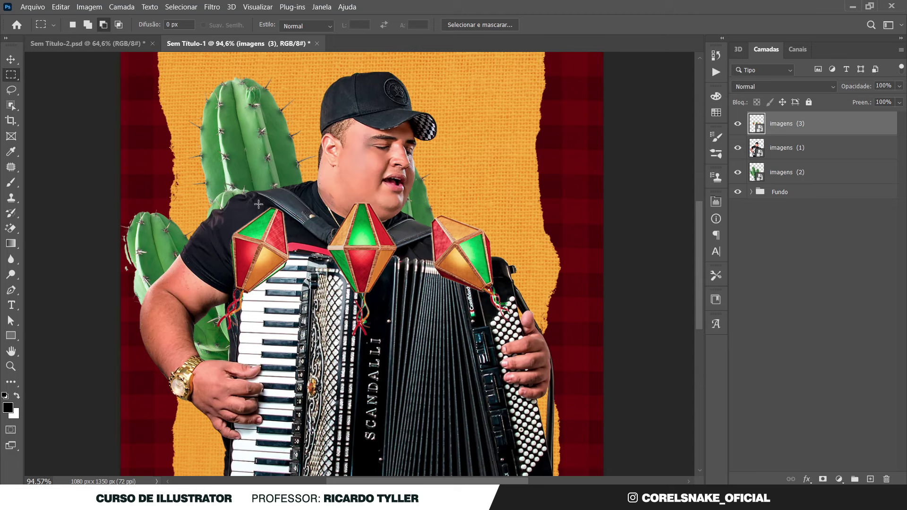
Copy the left and middle lanterns onto their own layers and hide the original lanterns layer.
drag(155, 145, 317, 357)
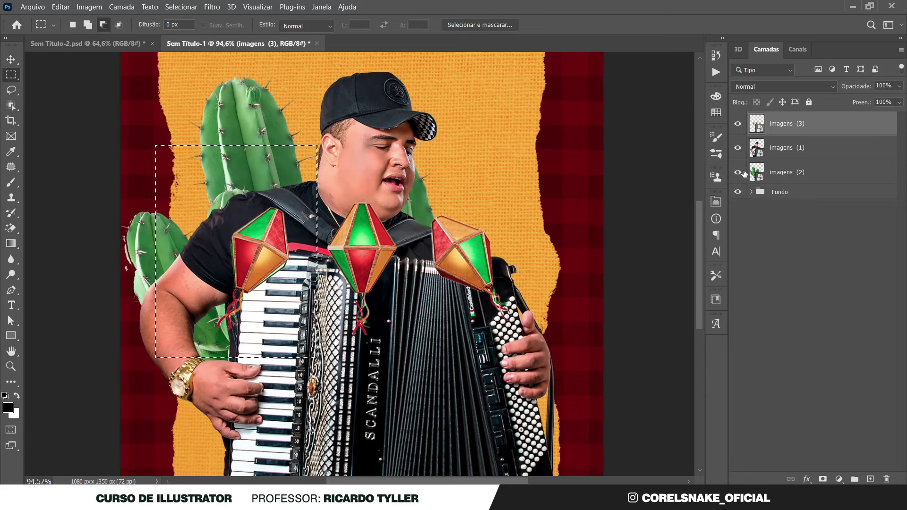
key(ctrl+j)
click(763, 154)
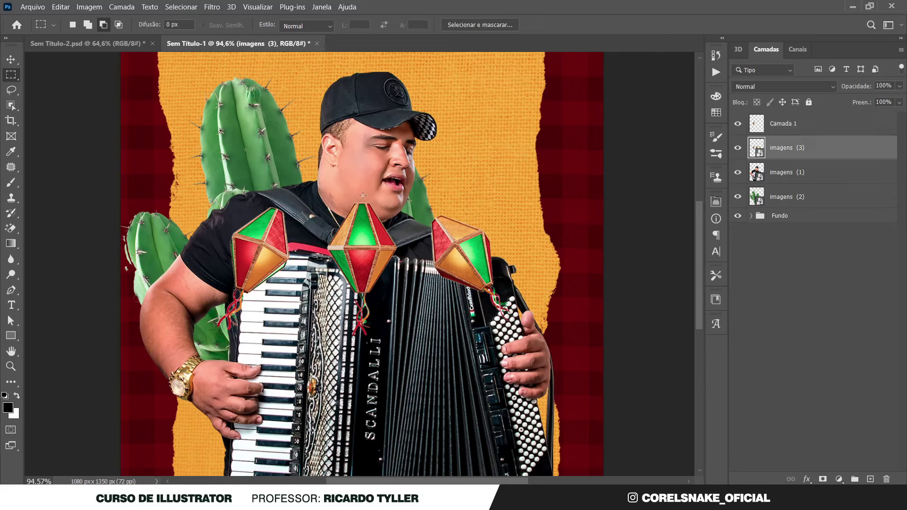
drag(312, 170, 410, 360)
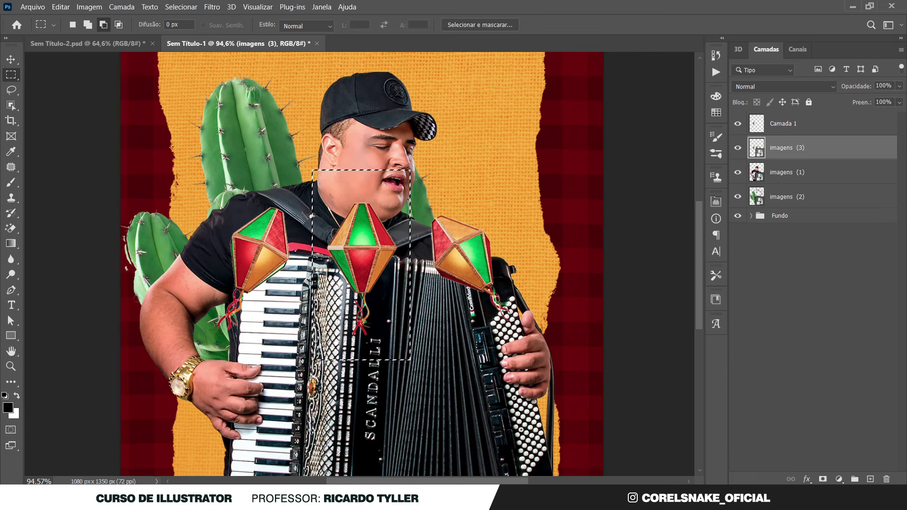
key(ctrl+j)
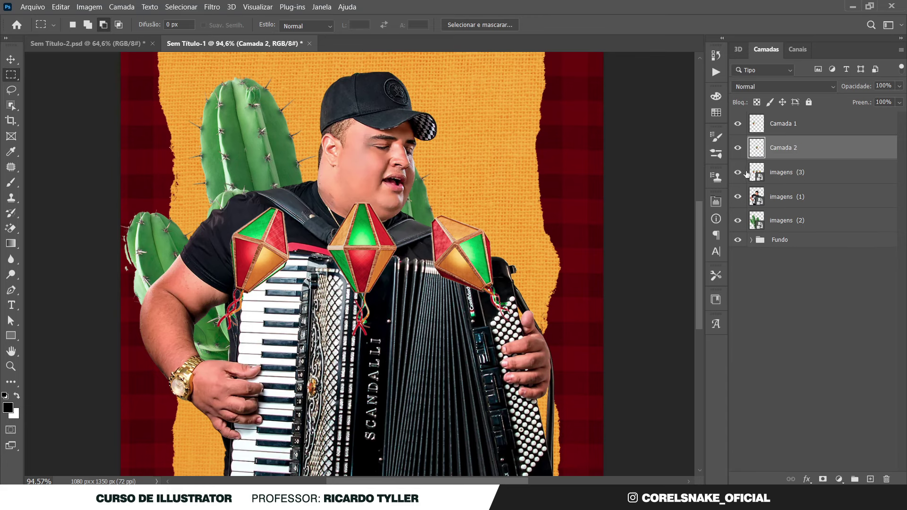
click(737, 172)
Position both lanterns over the accordion and make Camada 1 and Camada 2 smart objects.
click(11, 59)
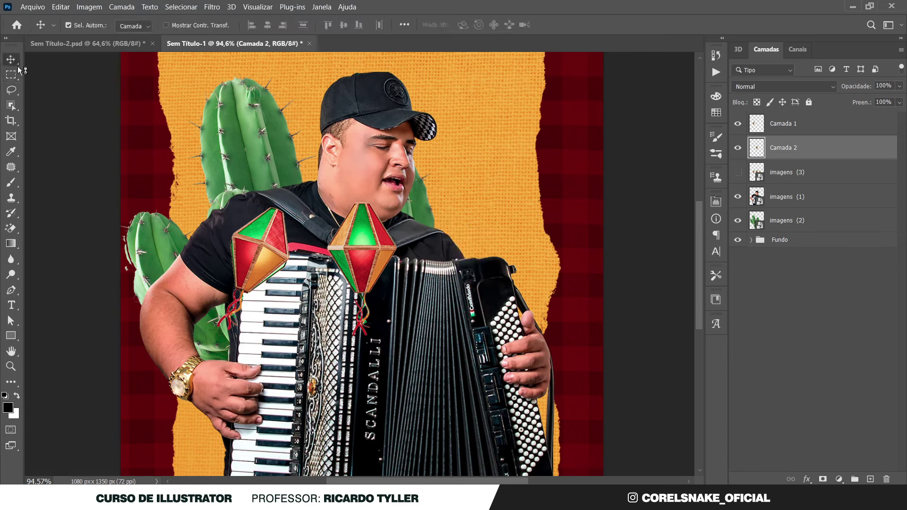
drag(366, 265, 455, 255)
drag(267, 246, 278, 222)
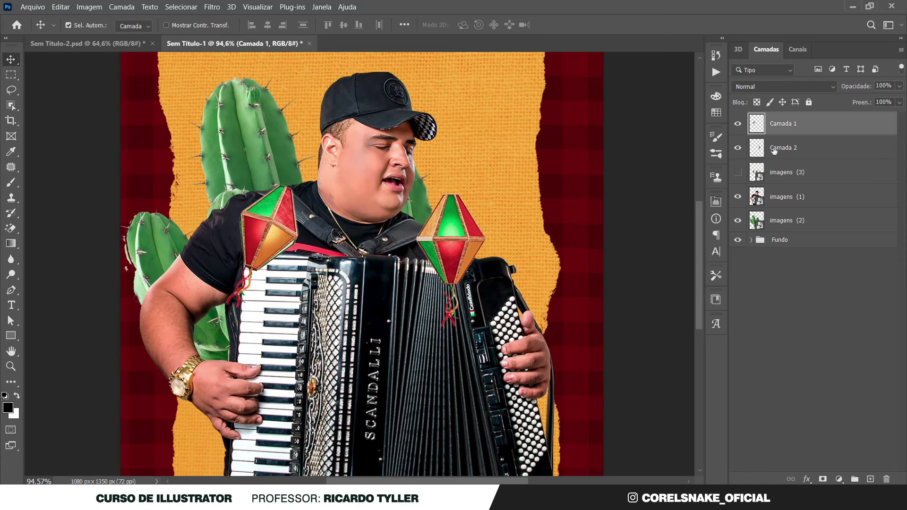
right_click(818, 123)
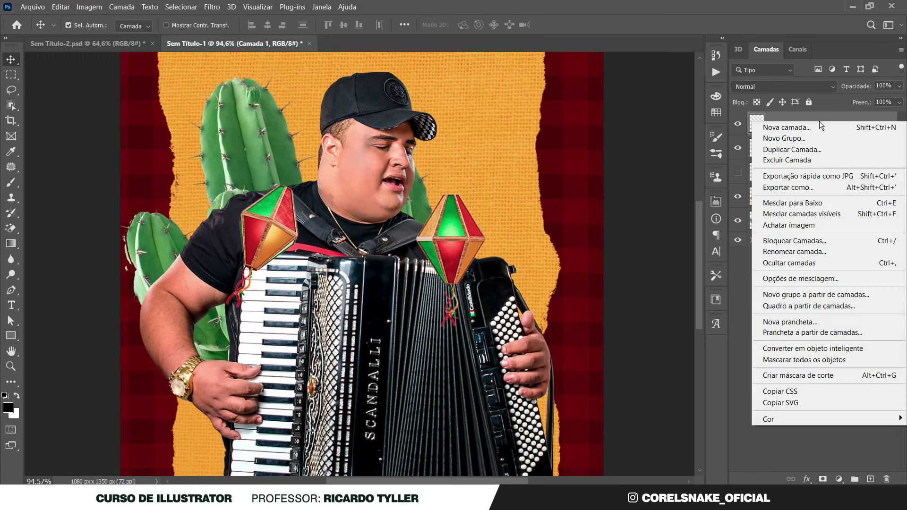
click(818, 348)
right_click(799, 147)
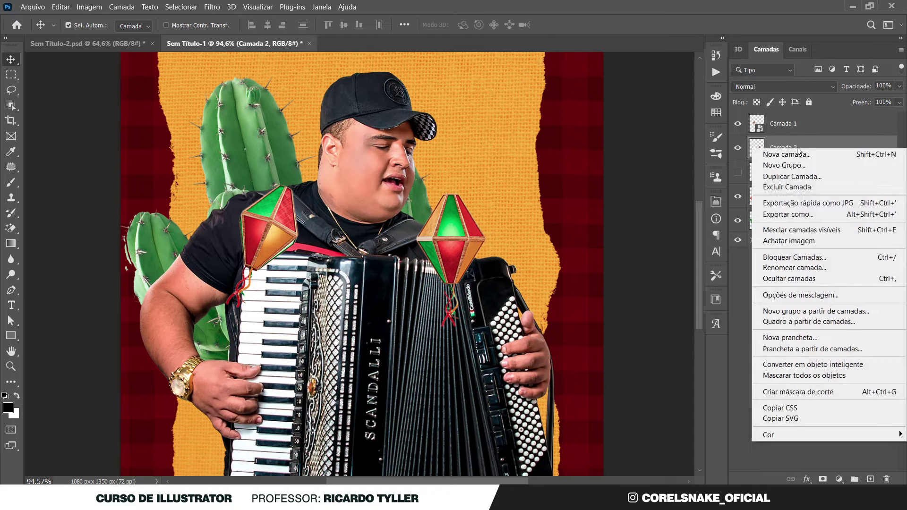
click(817, 364)
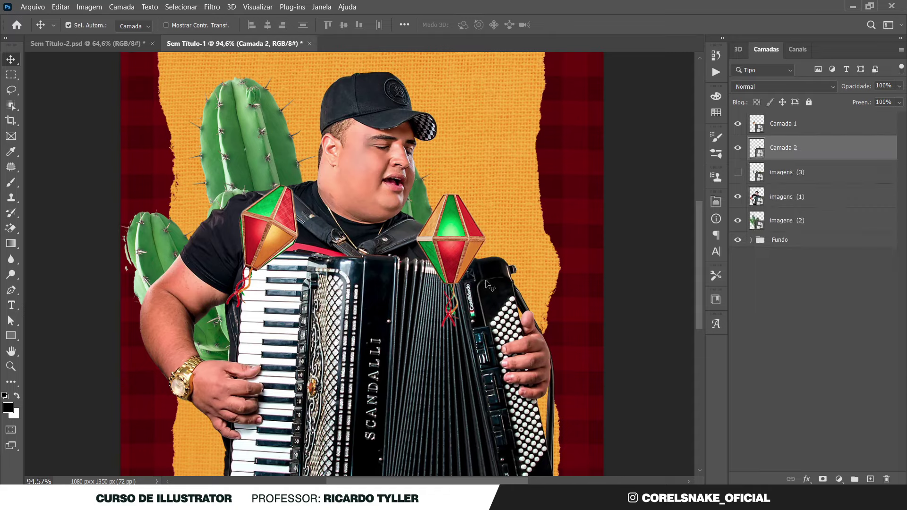
scroll(452, 294, down, 3)
scroll(452, 293, up, 3)
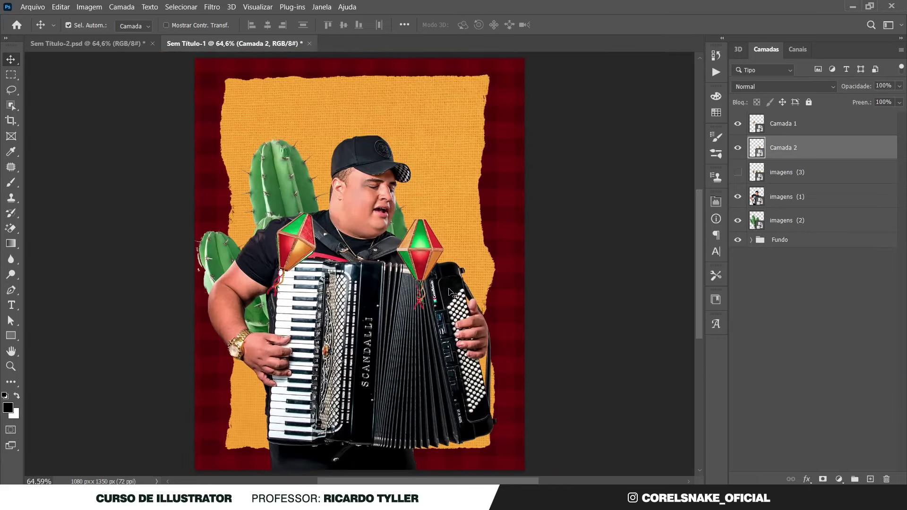
Flip one lantern horizontally, resize it, and fit it into the flyer's top-right corner.
mouse_move(302, 235)
mouse_down()
mouse_move(374, 234)
mouse_move(335, 255)
mouse_up()
key(ctrl+t)
right_click(335, 252)
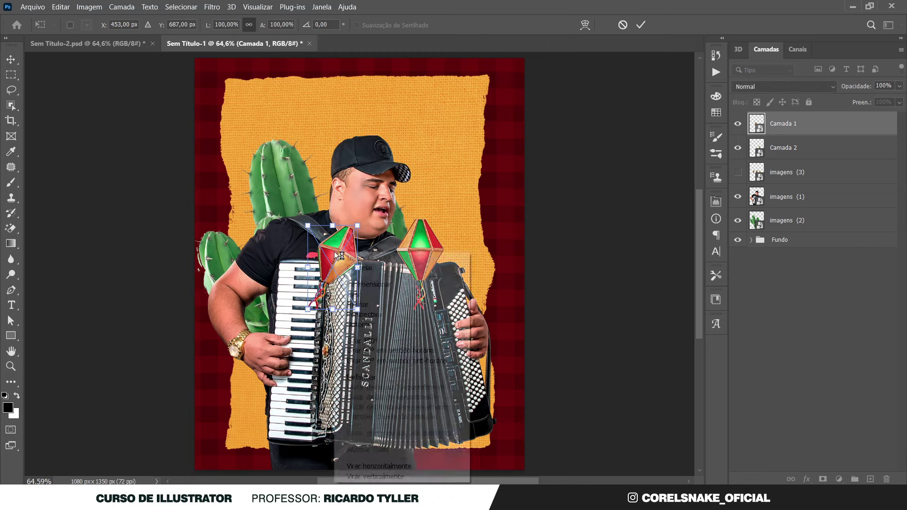
click(365, 468)
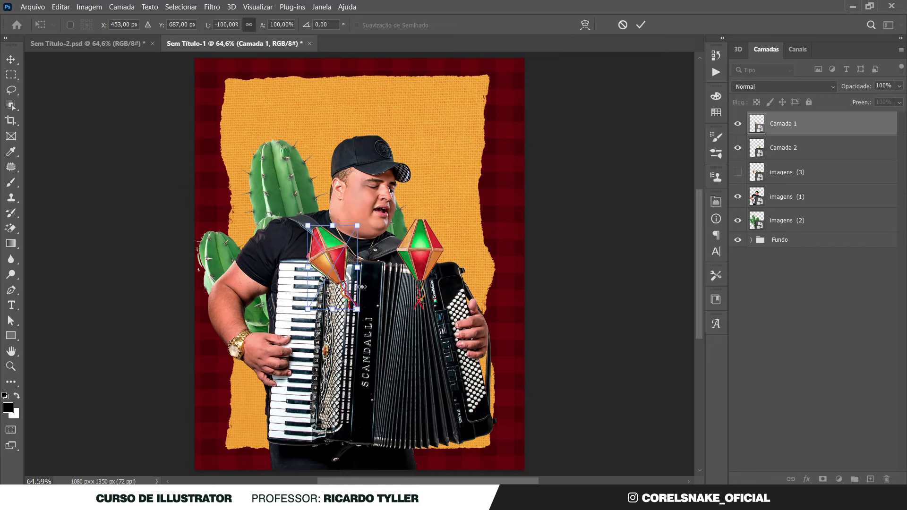
drag(360, 266, 411, 269)
drag(359, 291, 481, 146)
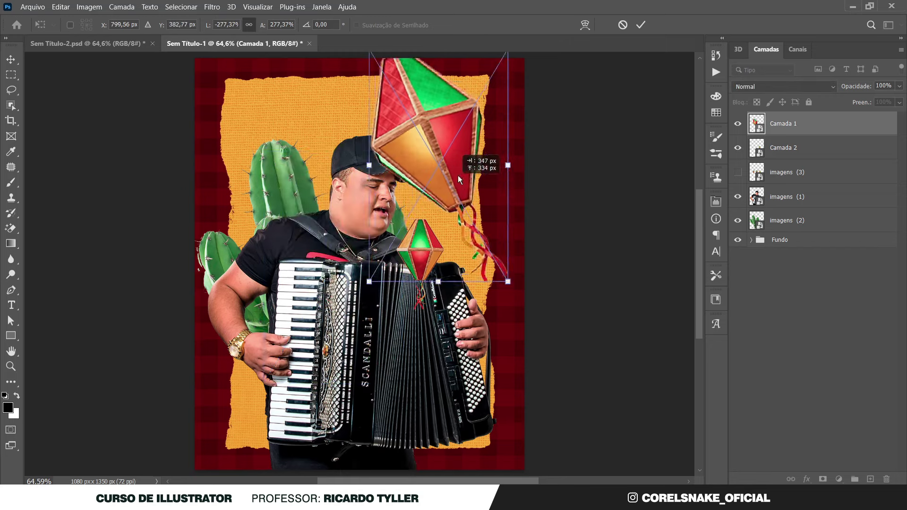
drag(535, 240, 511, 153)
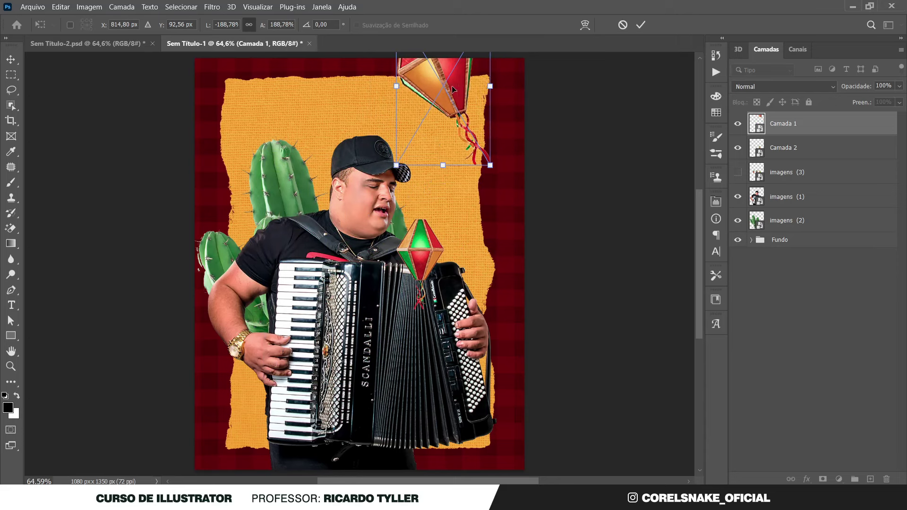
drag(451, 89, 457, 89)
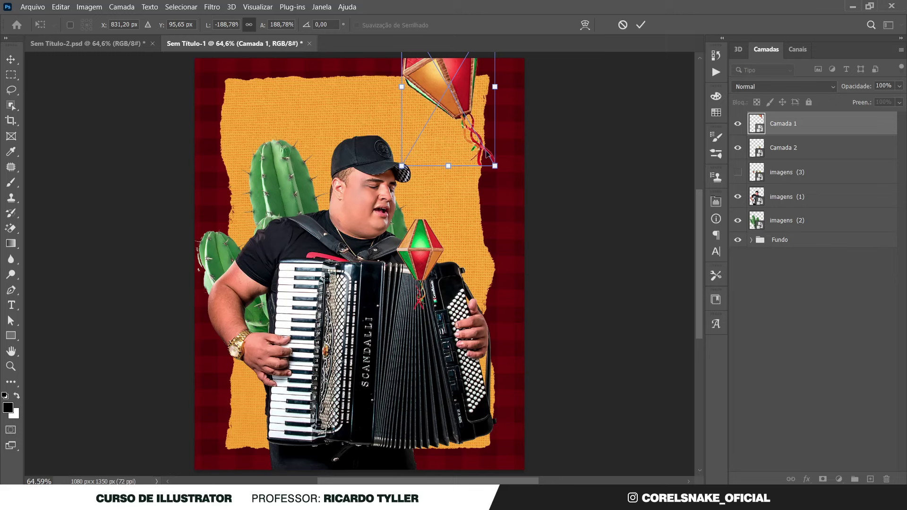
drag(497, 166, 490, 157)
drag(464, 102, 471, 97)
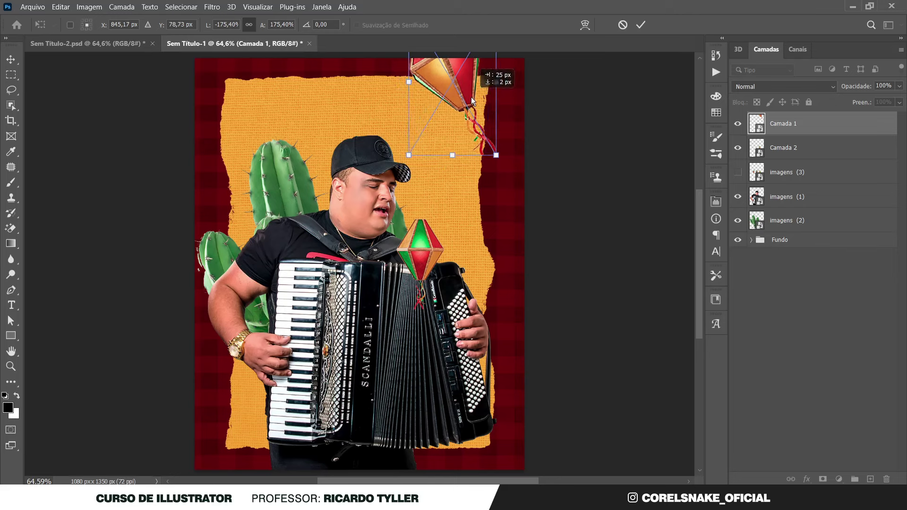
key(Return)
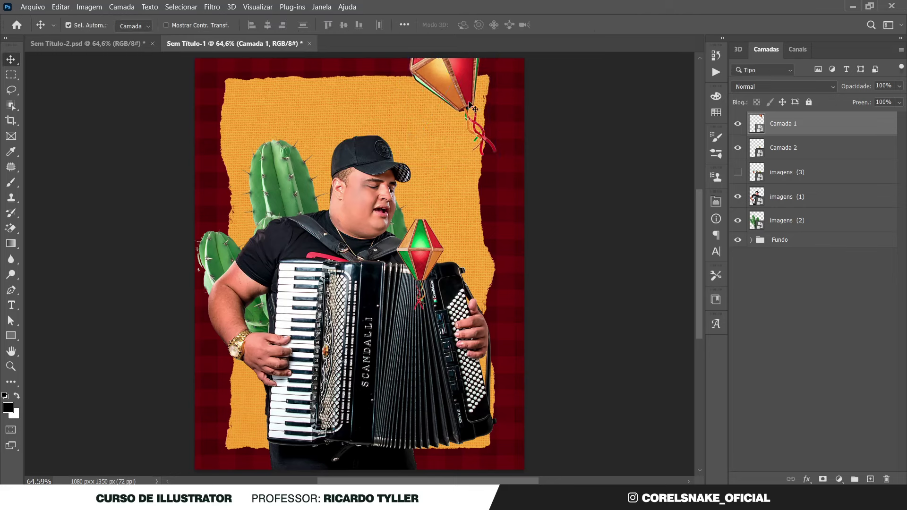
Group Camada 2 with imagens (3) as 'Baloes', then delete that group.
drag(418, 246, 435, 278)
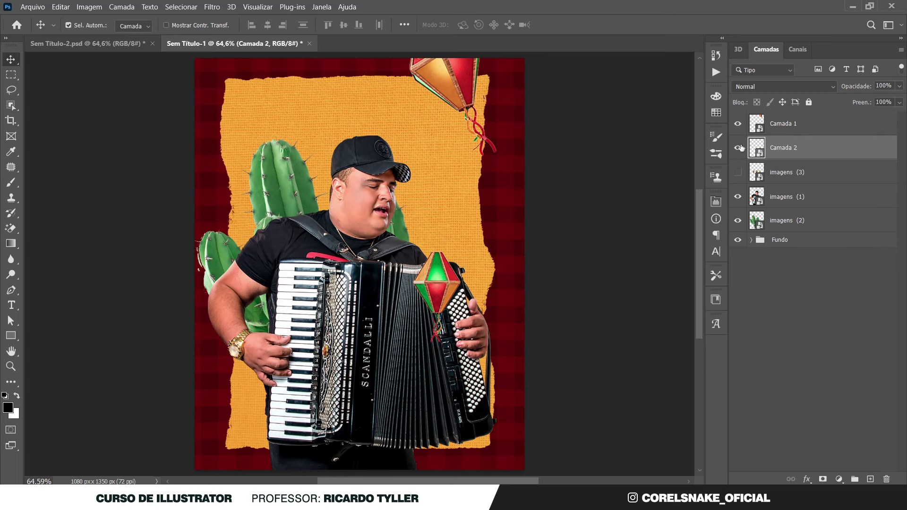
ctrl+click(792, 175)
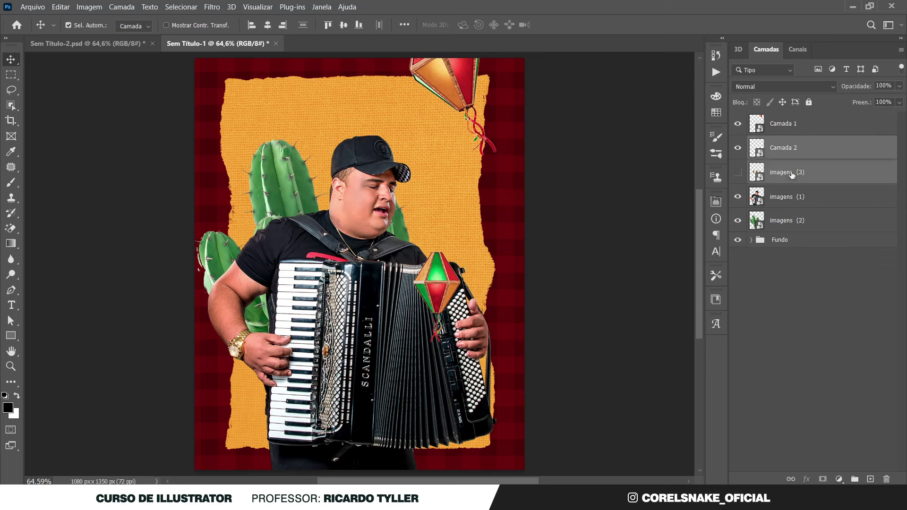
key(ctrl+g)
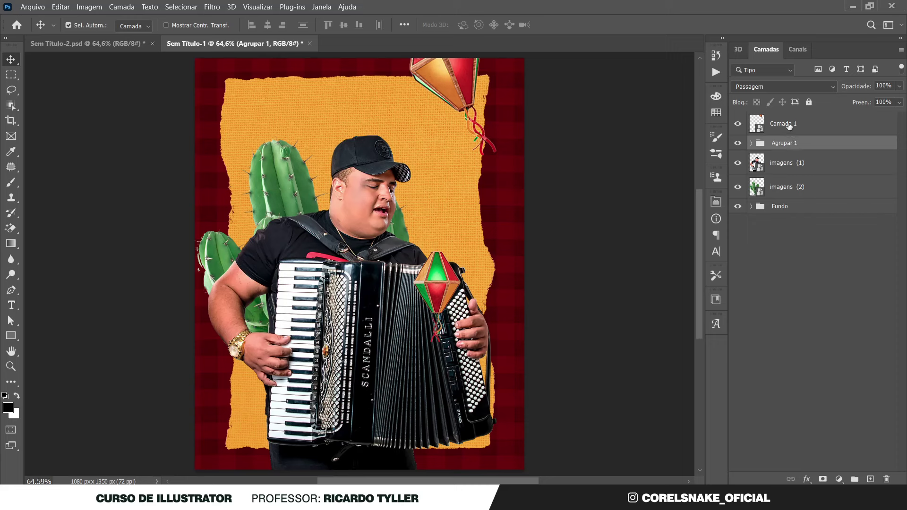
click(788, 126)
double_click(785, 144)
text(Baloes)
key(Return)
click(605, 187)
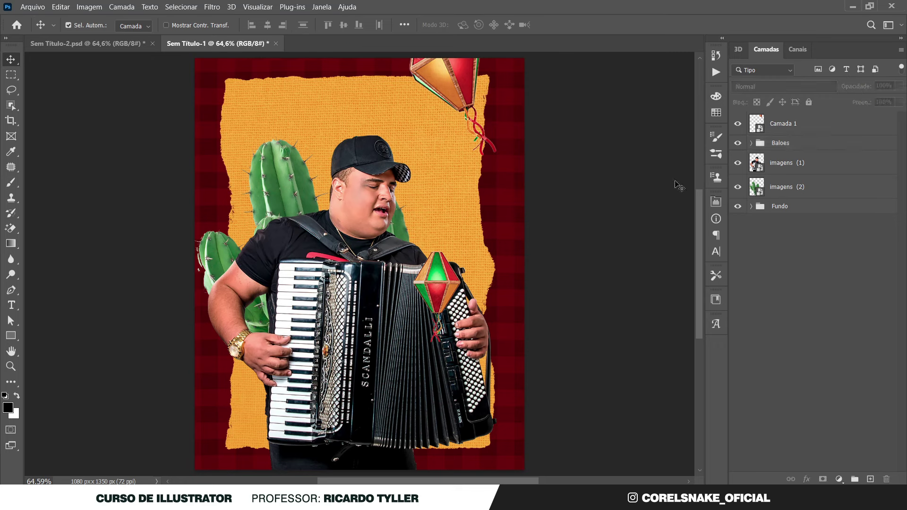
click(763, 143)
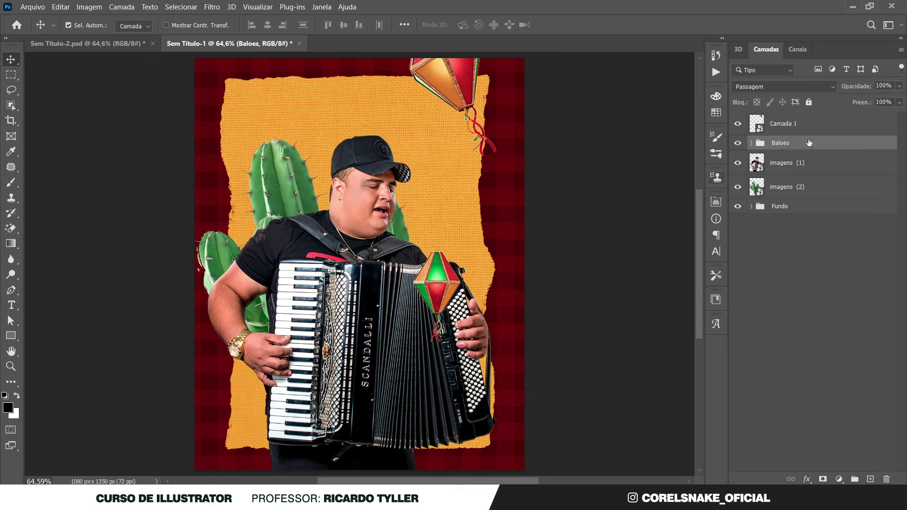
key(Delete)
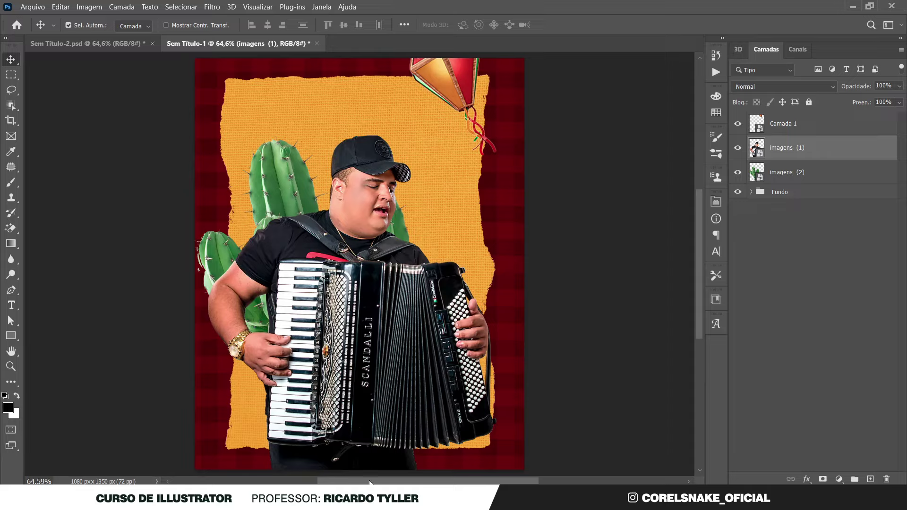
Bring the brown hat image into the flyer and shrink it.
key(alt+Tab)
mouse_move(647, 114)
mouse_down()
mouse_move(598, 307)
mouse_move(392, 494)
mouse_move(411, 356)
mouse_up()
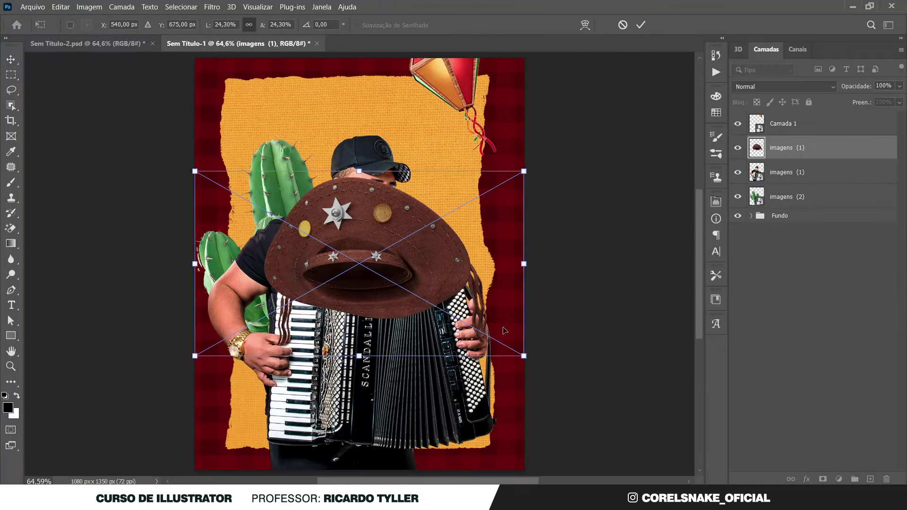
drag(522, 355, 437, 308)
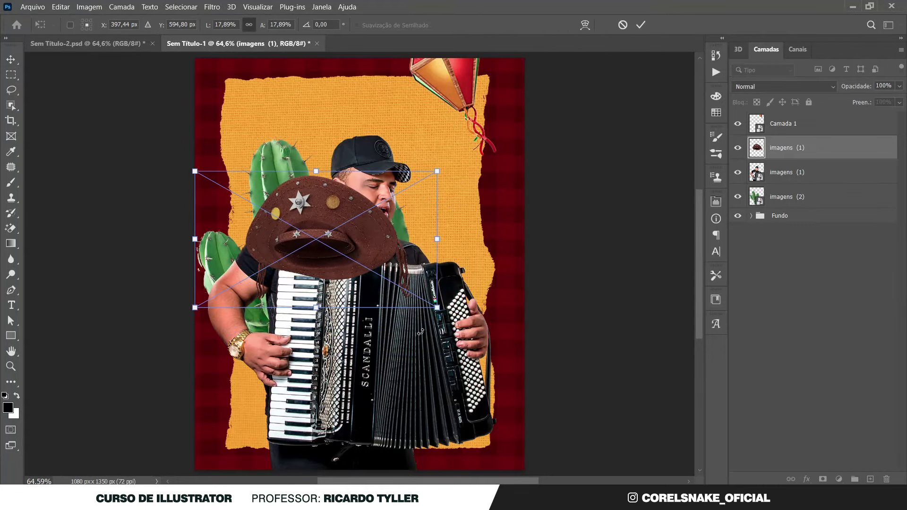
key(Return)
Send the hat behind the accordionist, shrink it further, and set it beside his right shoulder.
drag(335, 236, 418, 240)
key(ctrl+bracketleft)
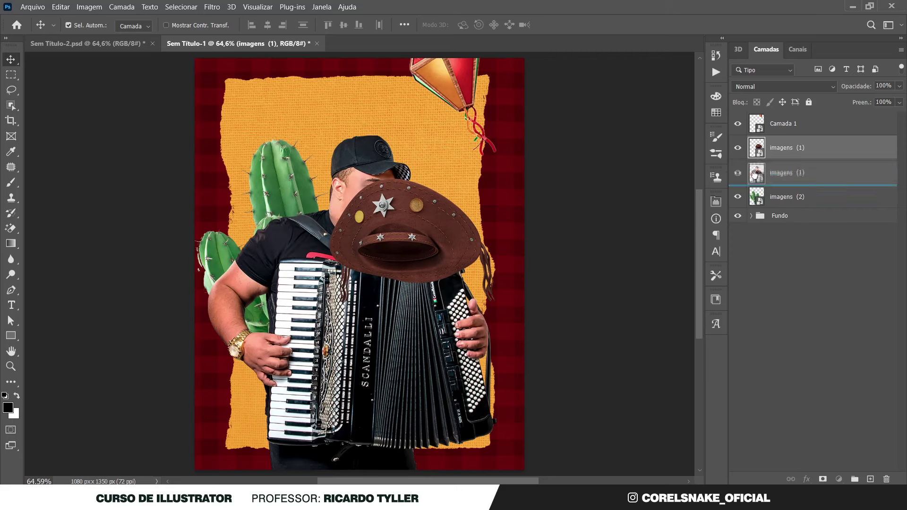
key(ctrl+t)
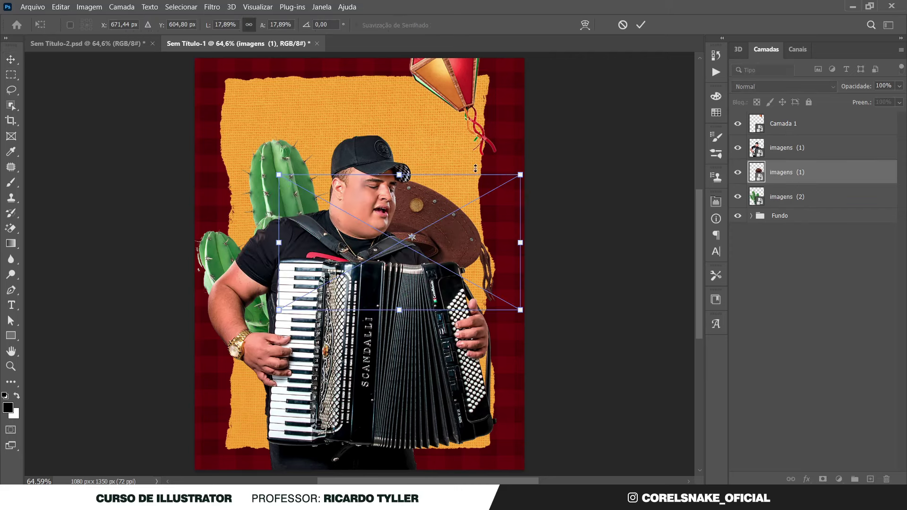
drag(525, 176, 492, 194)
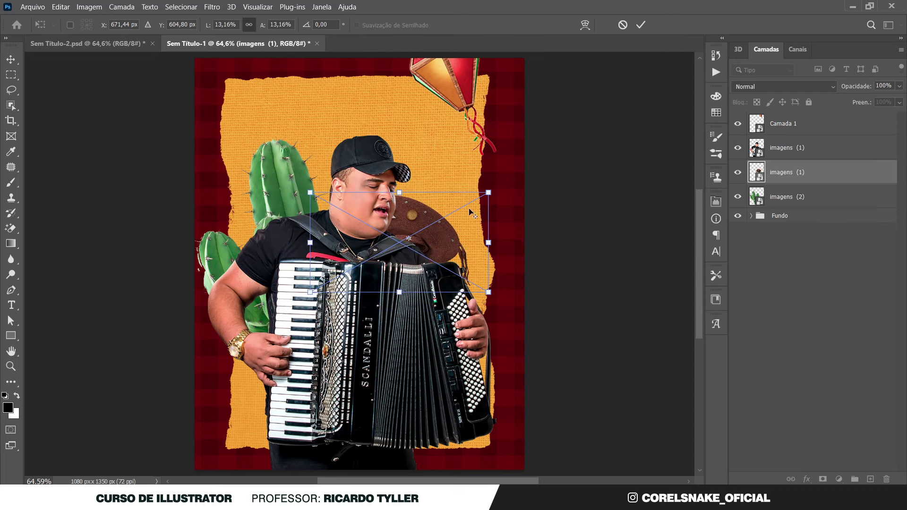
drag(437, 219, 444, 224)
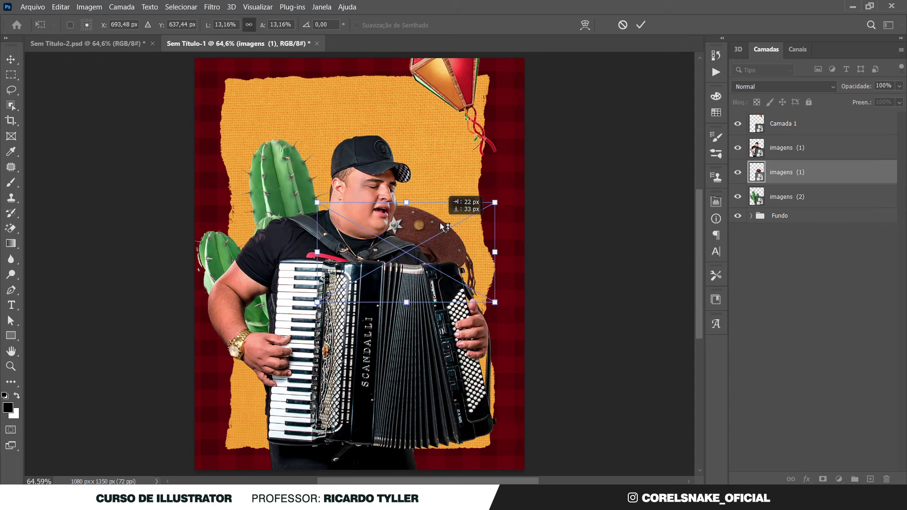
key(Return)
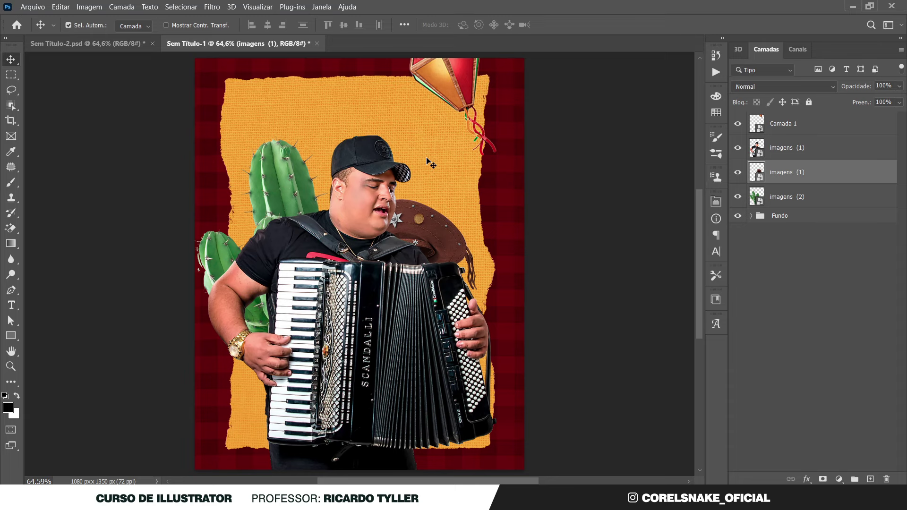
click(640, 208)
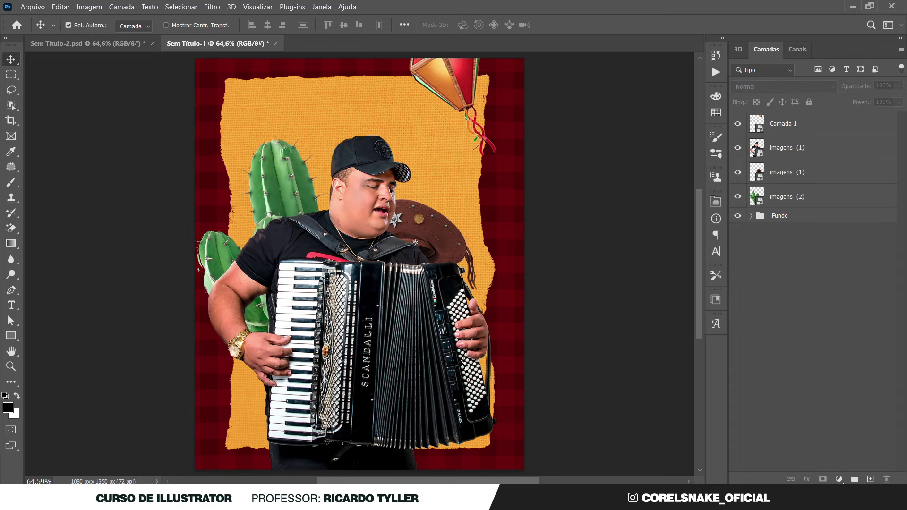
Place the bunting image enlarged and tilted about 15 degrees along the flyer's bottom edge.
click(852, 7)
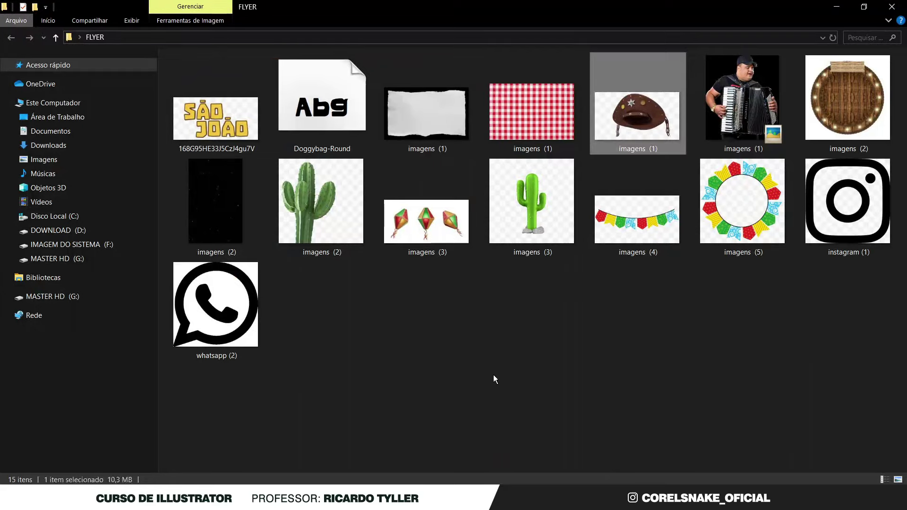
drag(633, 222, 392, 487)
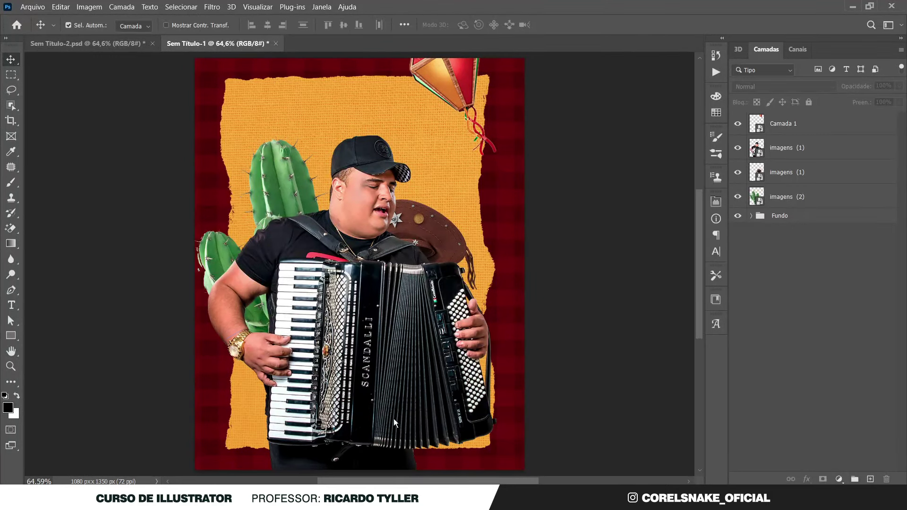
drag(392, 482, 441, 322)
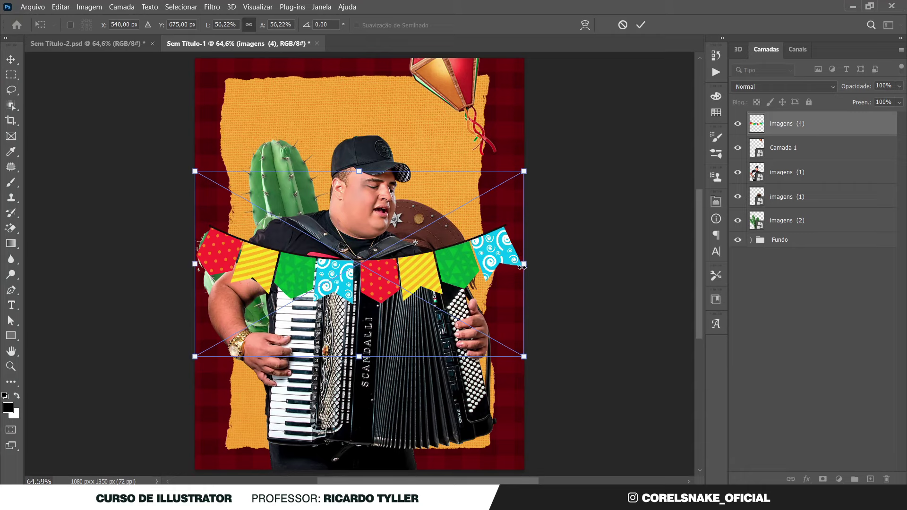
drag(521, 268, 619, 265)
drag(642, 220, 618, 296)
mouse_move(456, 263)
mouse_down()
mouse_move(439, 418)
mouse_move(455, 442)
mouse_up()
mouse_move(382, 404)
mouse_down()
mouse_move(398, 426)
mouse_move(391, 421)
mouse_up()
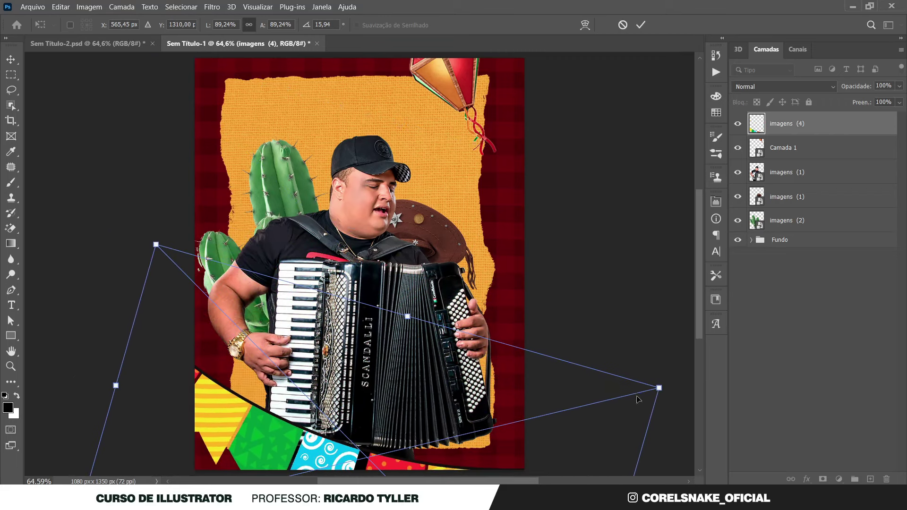
key(Return)
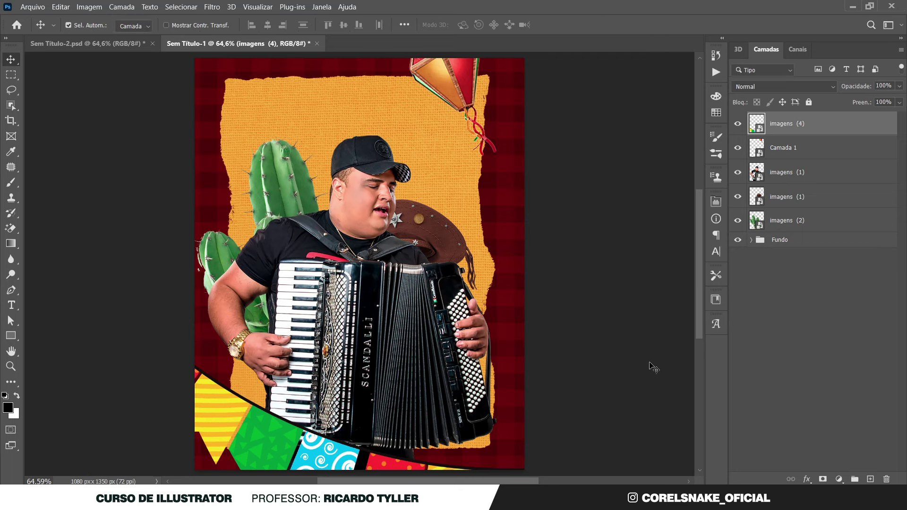
click(779, 173)
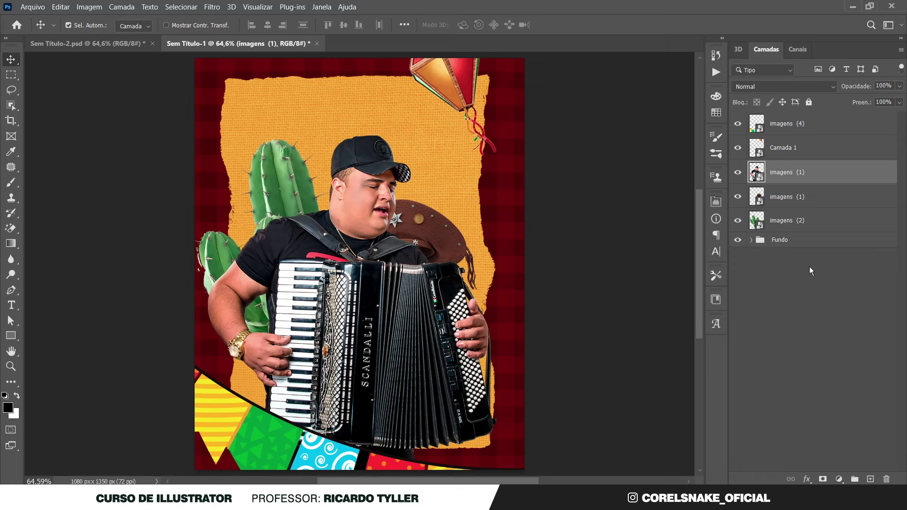
On a new layer, paint soft black over the flyer's bottom and lower-left area.
click(838, 480)
click(870, 480)
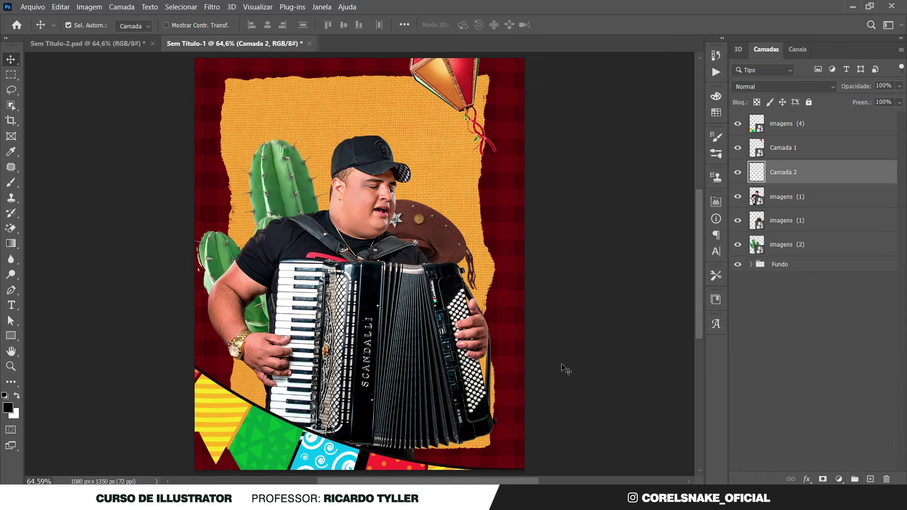
key(b)
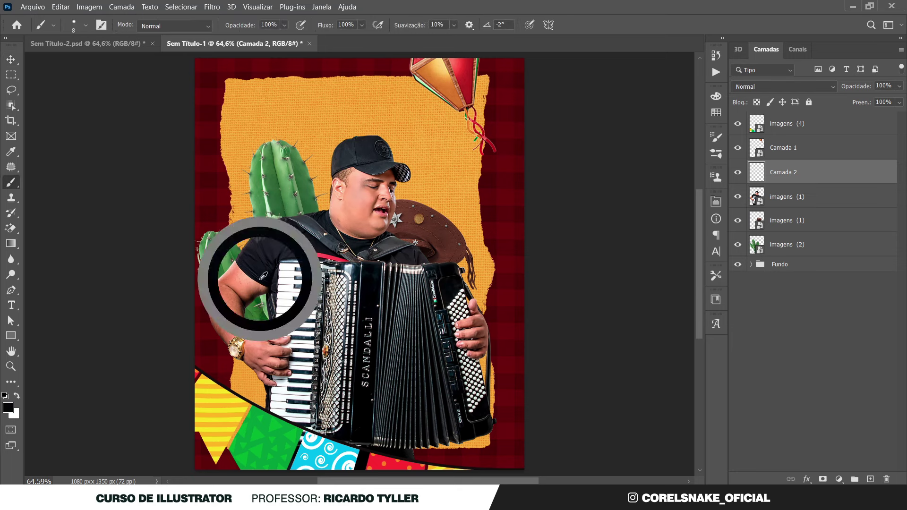
mouse_move(259, 270)
mouse_down()
mouse_move(368, 270)
mouse_move(392, 288)
mouse_up()
scroll(389, 279, down, 3)
drag(192, 359, 664, 385)
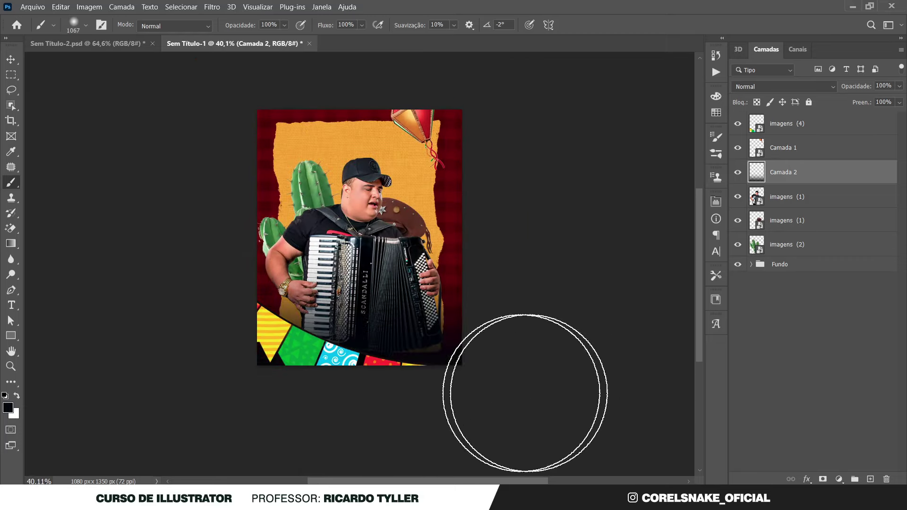
drag(191, 371, 618, 311)
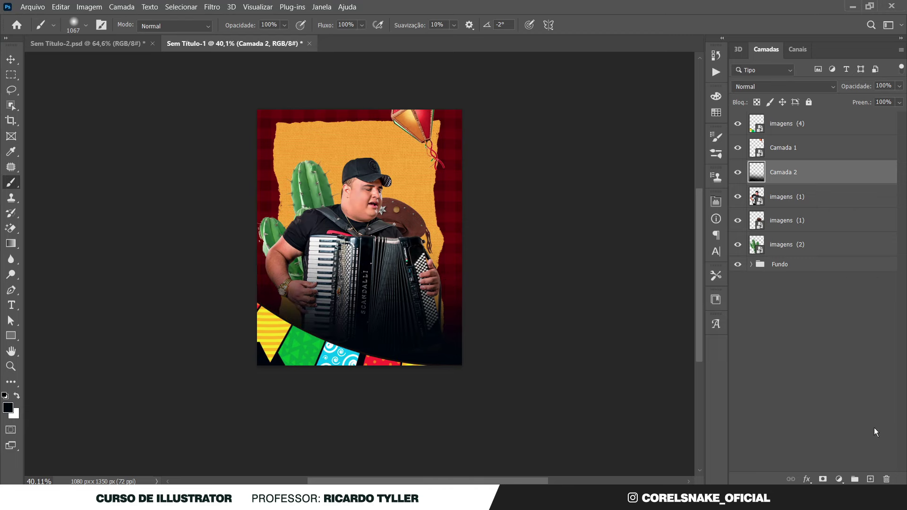
Add another layer and set the foreground to a dark green sampled from the cactus.
click(870, 478)
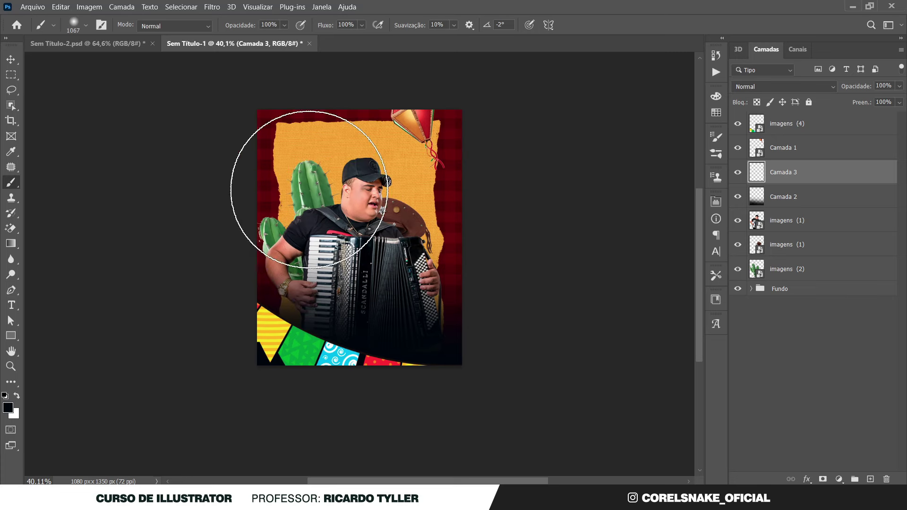
key(i)
click(314, 184)
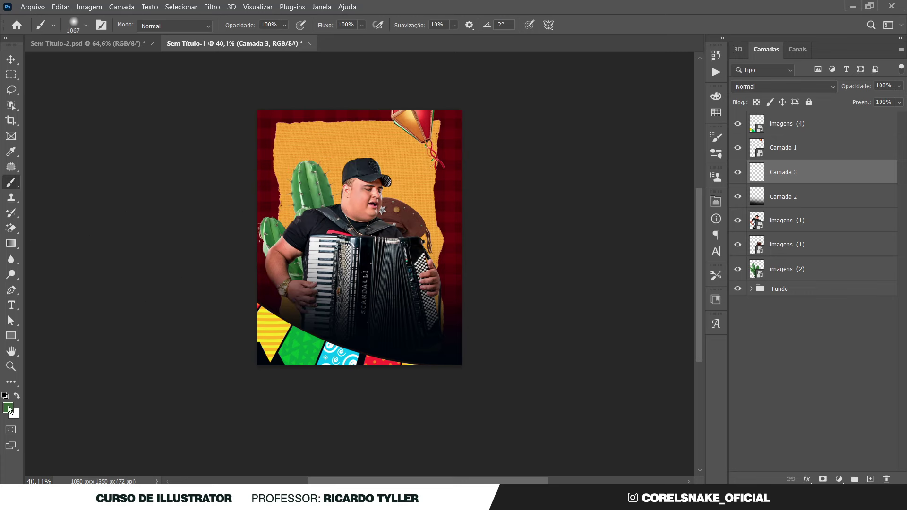
click(7, 407)
drag(650, 293, 644, 312)
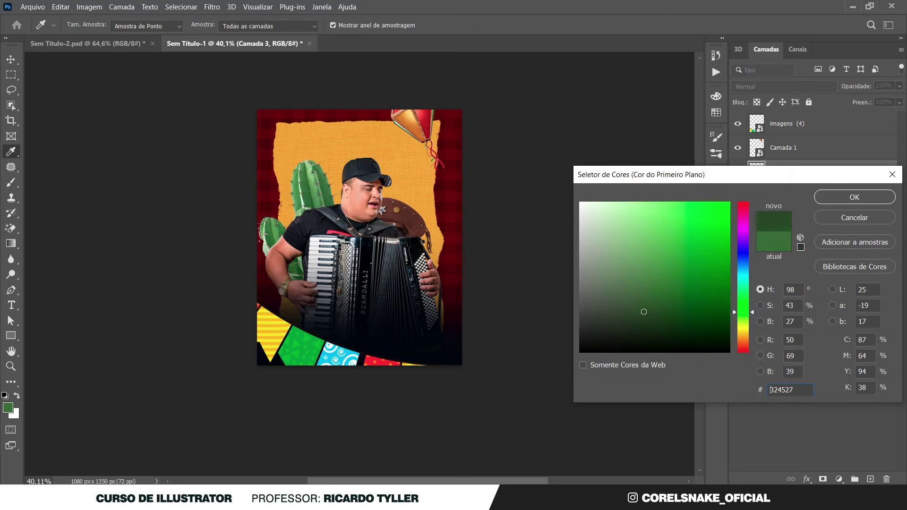
click(854, 197)
Paint dark green over the flyer's bottom and lower that layer's opacity to about 55%.
key(b)
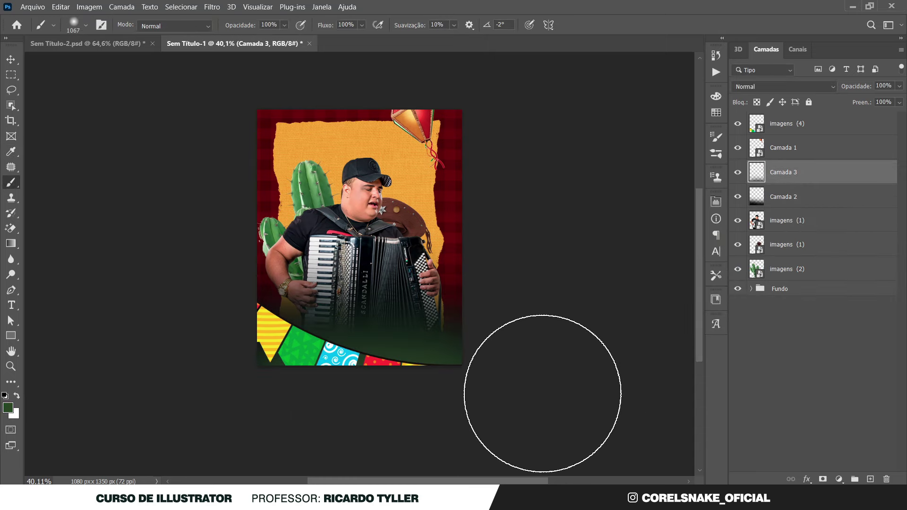
drag(541, 392, 573, 390)
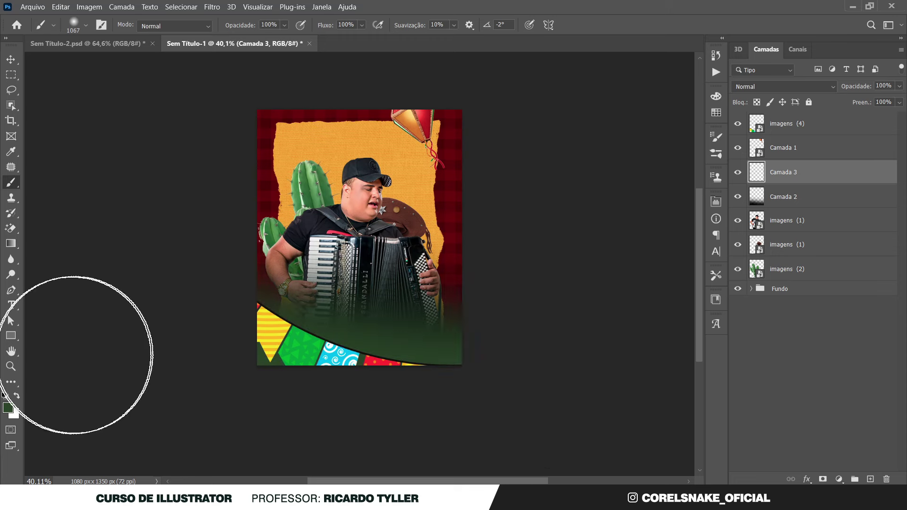
key(ctrl+z)
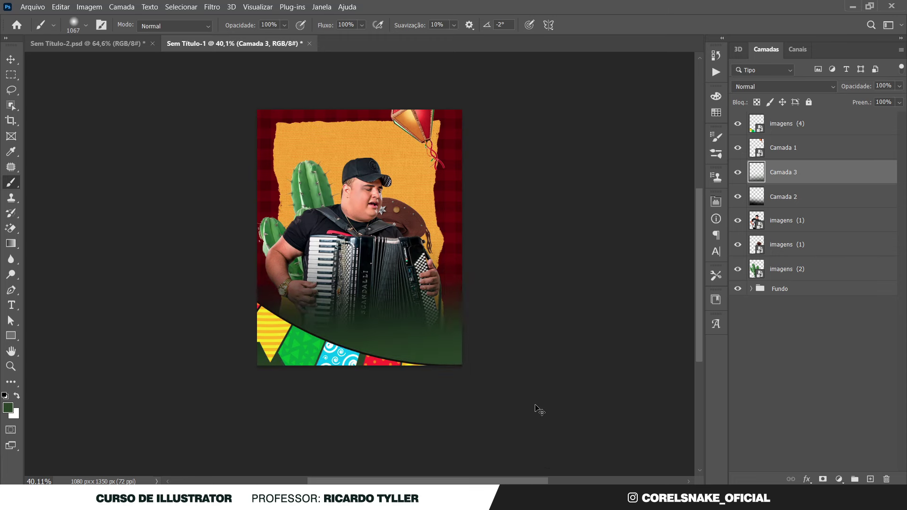
key(ctrl+shift+z)
key(ctrl+z)
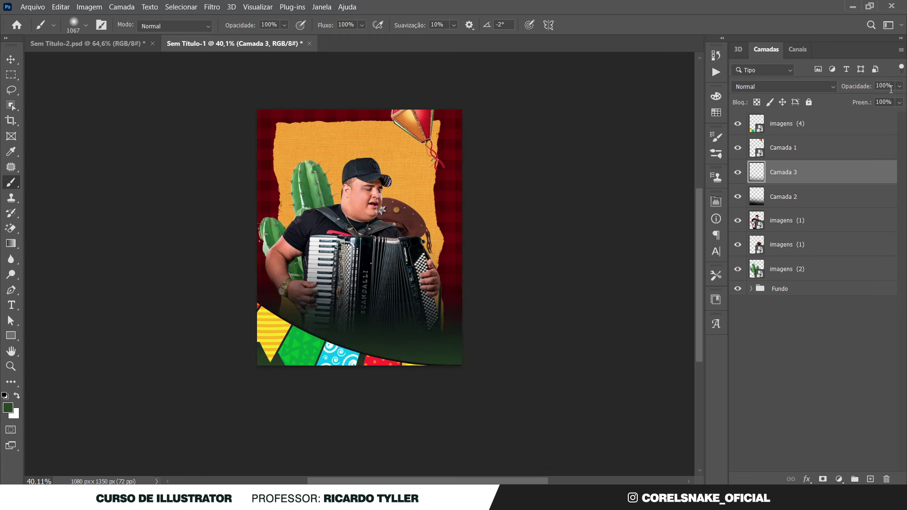
key(ctrl+0)
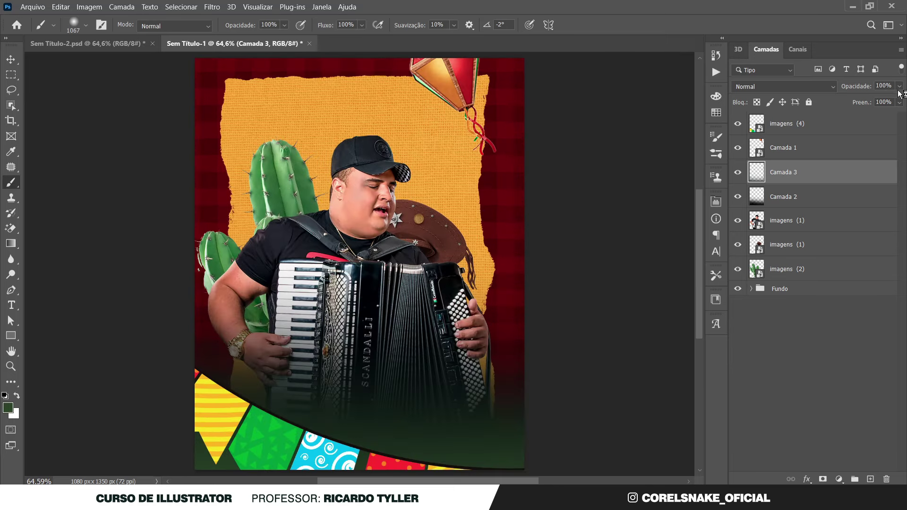
click(898, 91)
drag(890, 103, 876, 107)
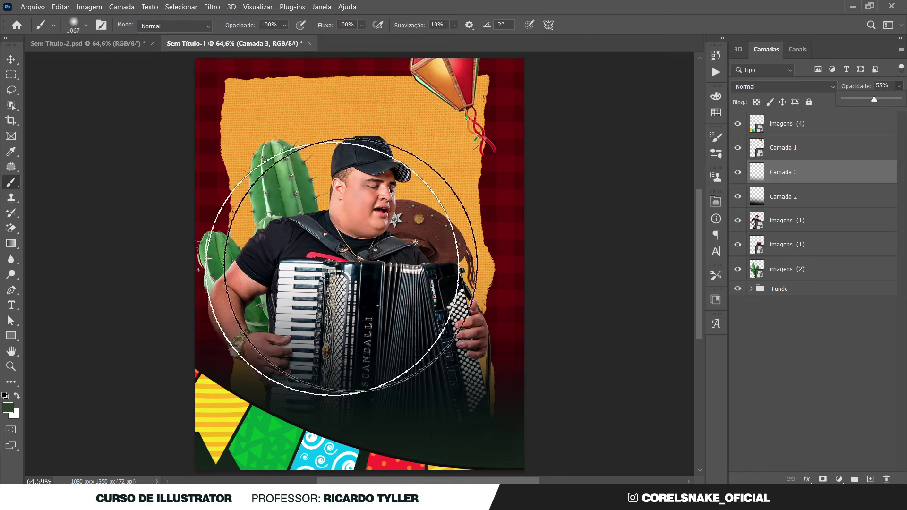
click(10, 60)
click(91, 122)
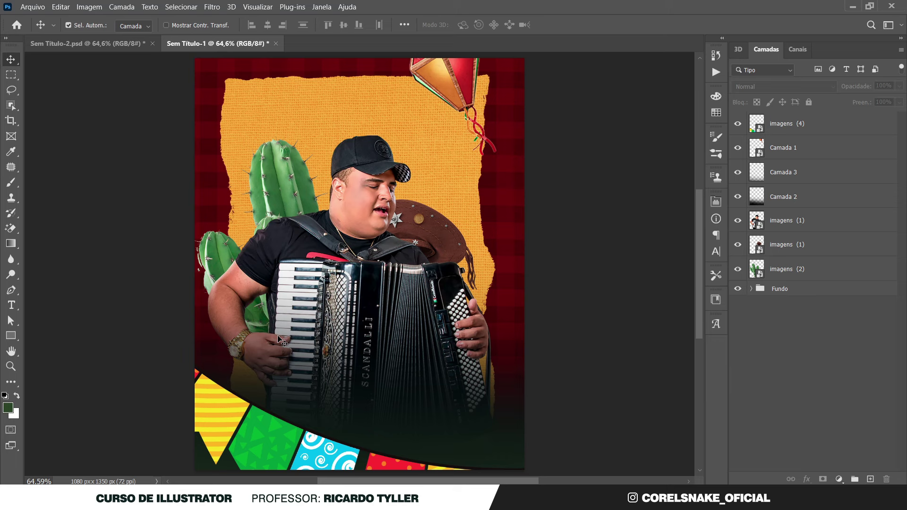
Duplicate the imagens (2) cactus layer and move the copy to the top of the stack.
click(367, 159)
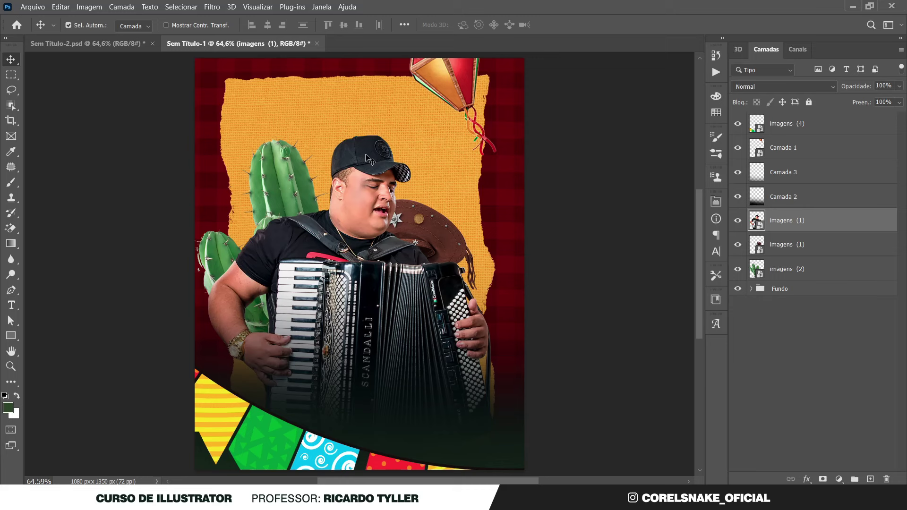
click(608, 222)
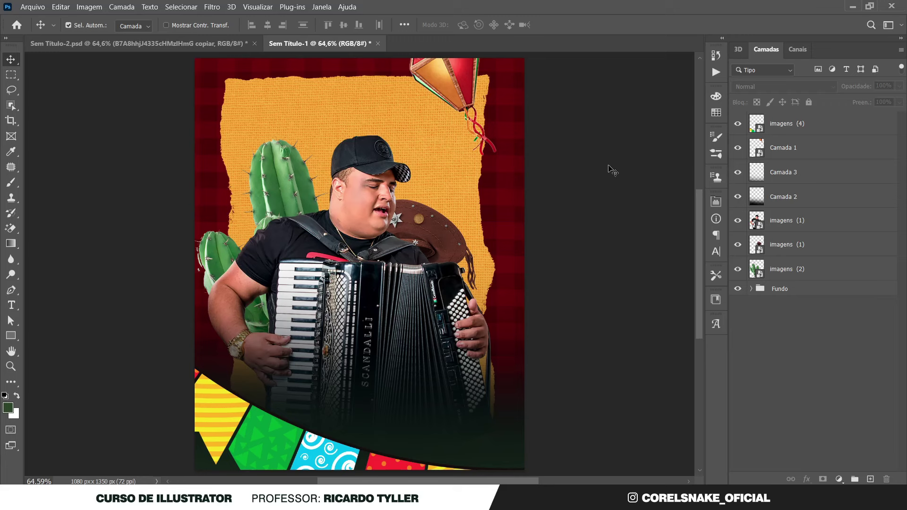
click(757, 270)
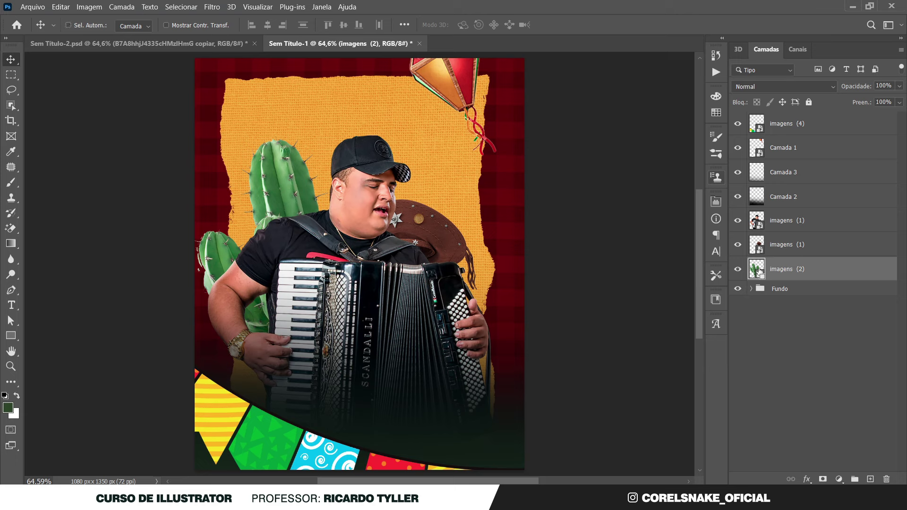
key(ctrl+j)
drag(757, 270, 774, 124)
drag(305, 267, 343, 289)
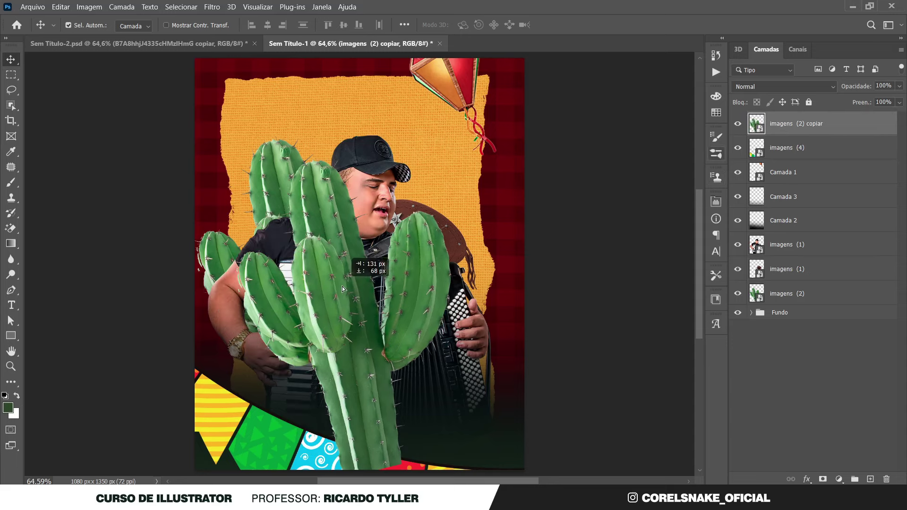
Flip the cactus copy horizontally, rotate and scale it, and place it bottom-right.
key(ctrl+t)
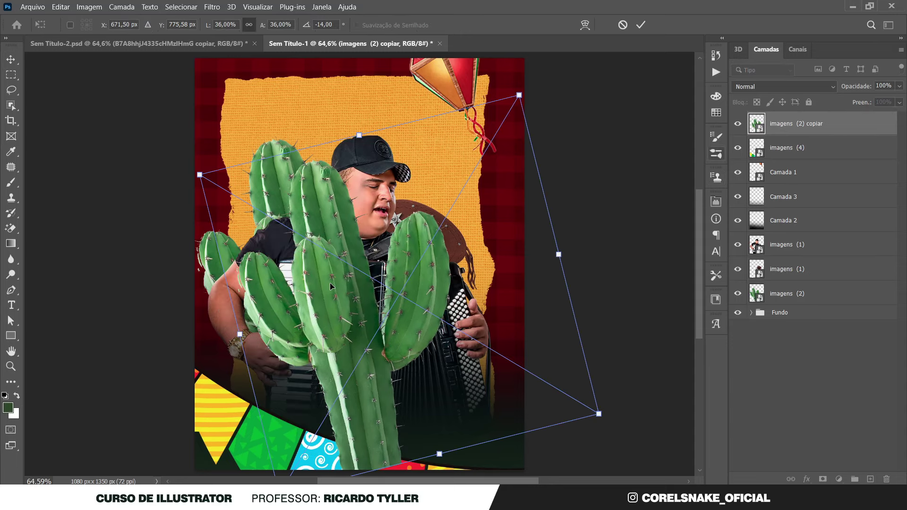
right_click(329, 283)
click(345, 265)
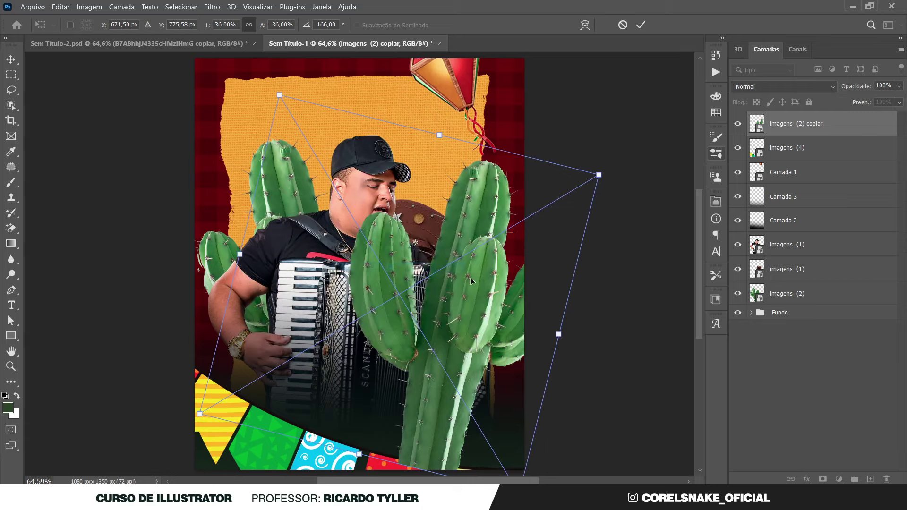
drag(603, 247, 455, 187)
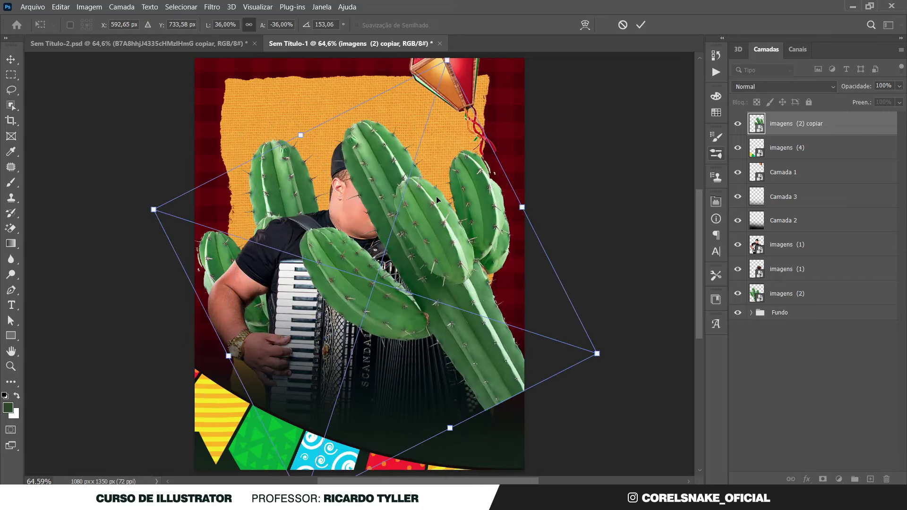
drag(561, 171, 583, 233)
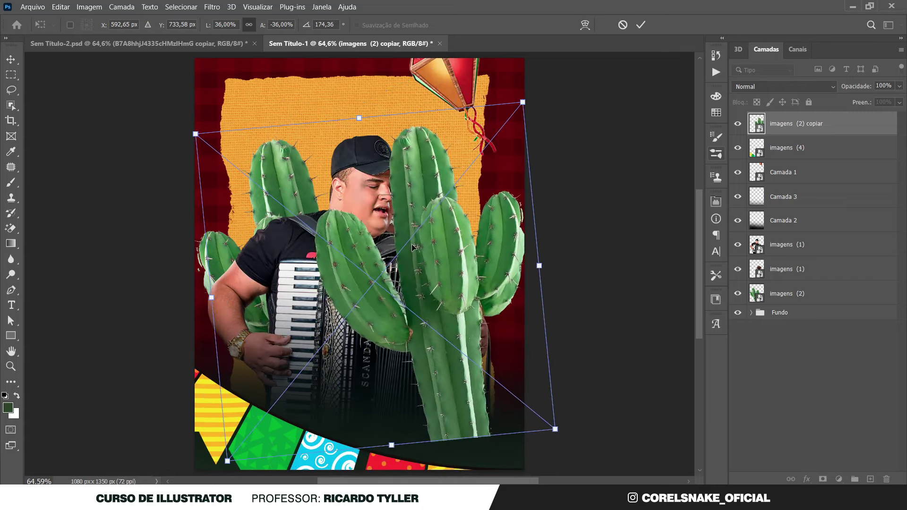
mouse_move(412, 258)
mouse_down()
mouse_move(606, 401)
mouse_move(561, 447)
mouse_up()
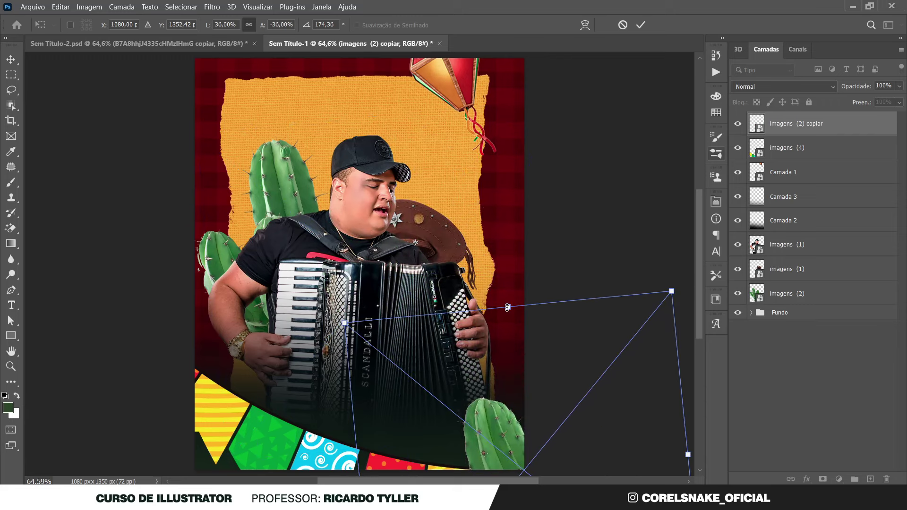
mouse_move(508, 307)
mouse_down()
mouse_move(500, 215)
mouse_move(415, 193)
mouse_up()
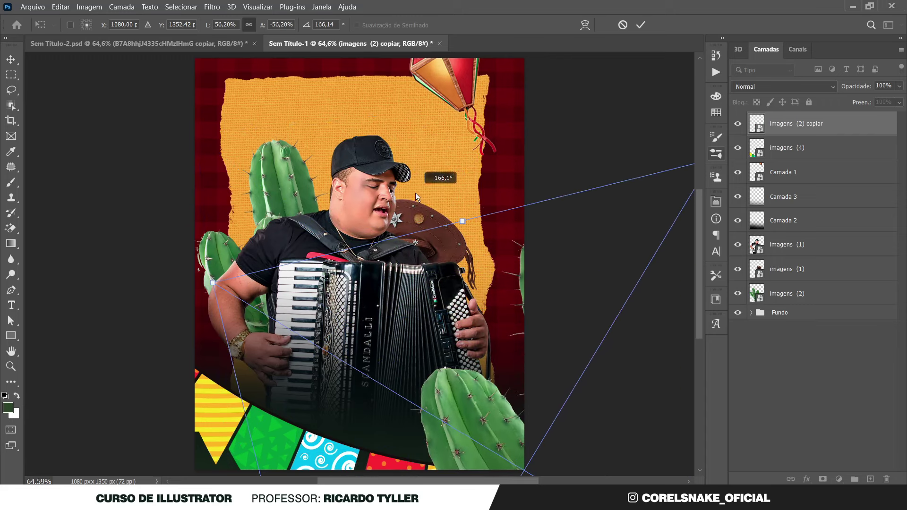
drag(504, 371, 520, 392)
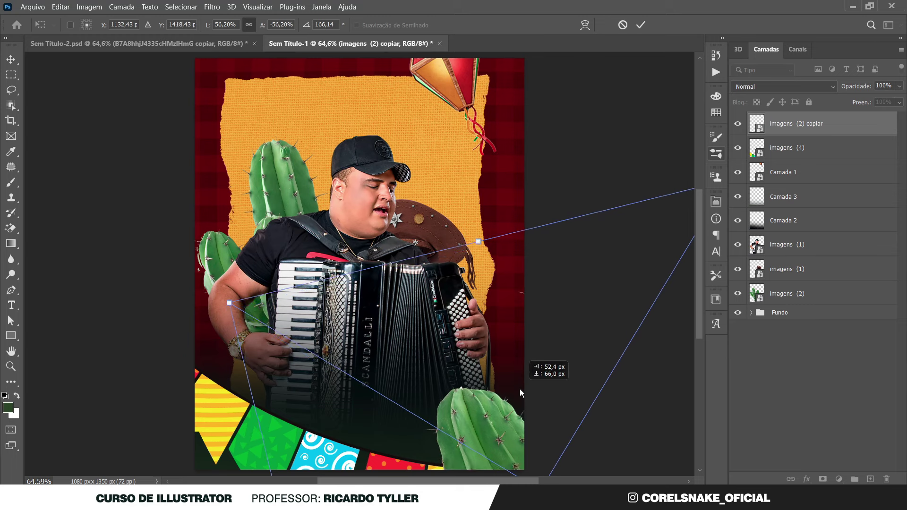
key(Return)
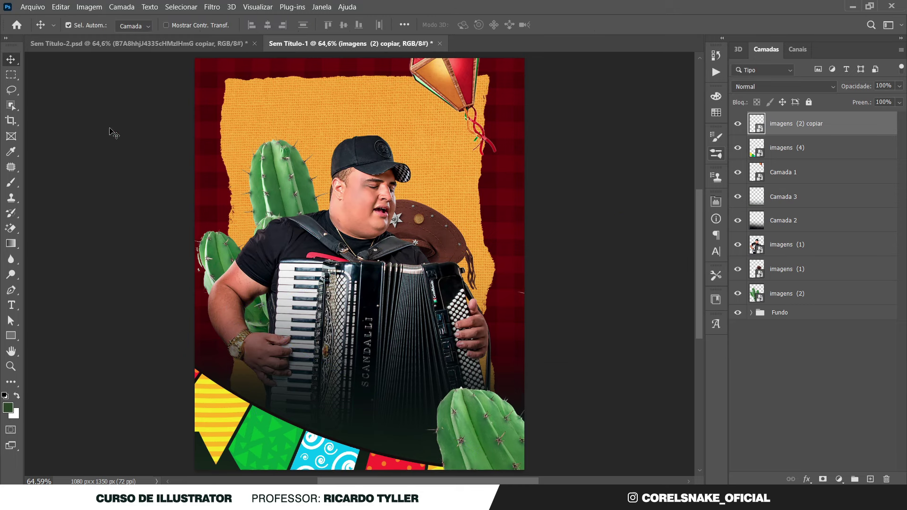
Apply a Gaussian blur to the foreground cactus copy imagens (2) copiar.
click(212, 6)
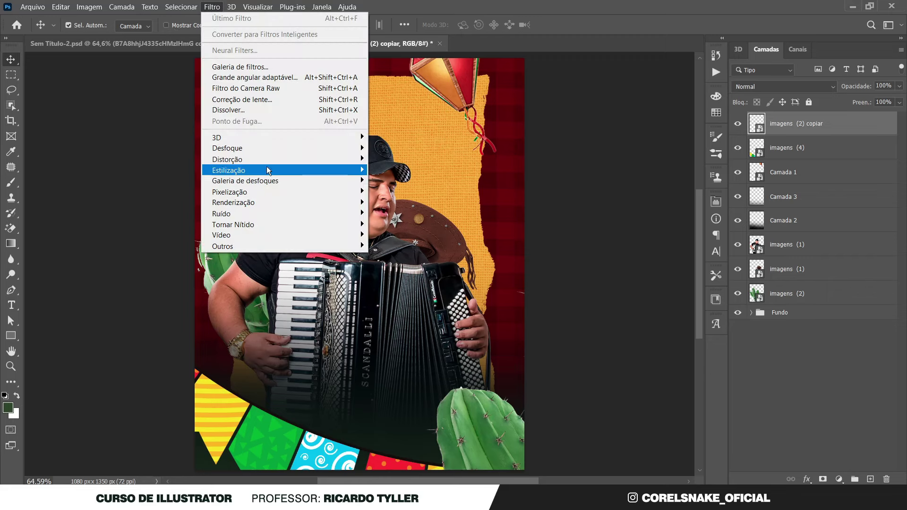
mouse_move(227, 148)
click(411, 213)
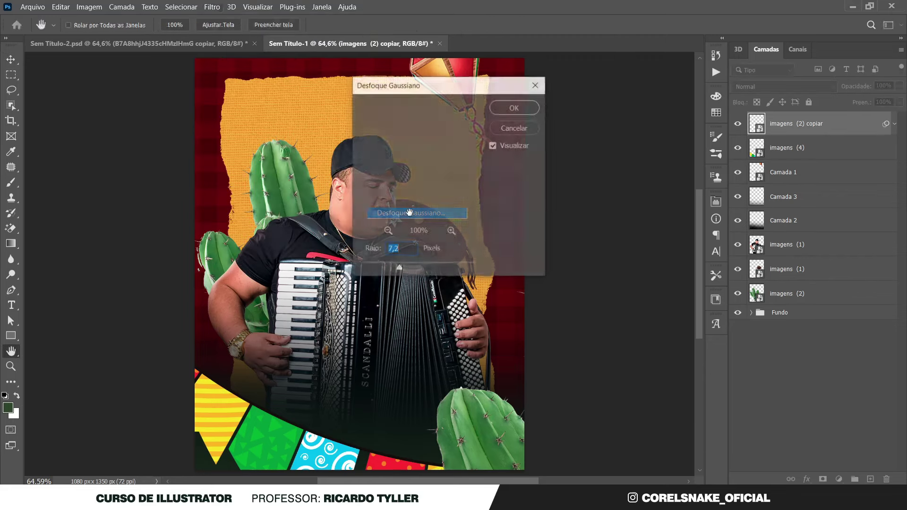
drag(452, 93, 589, 122)
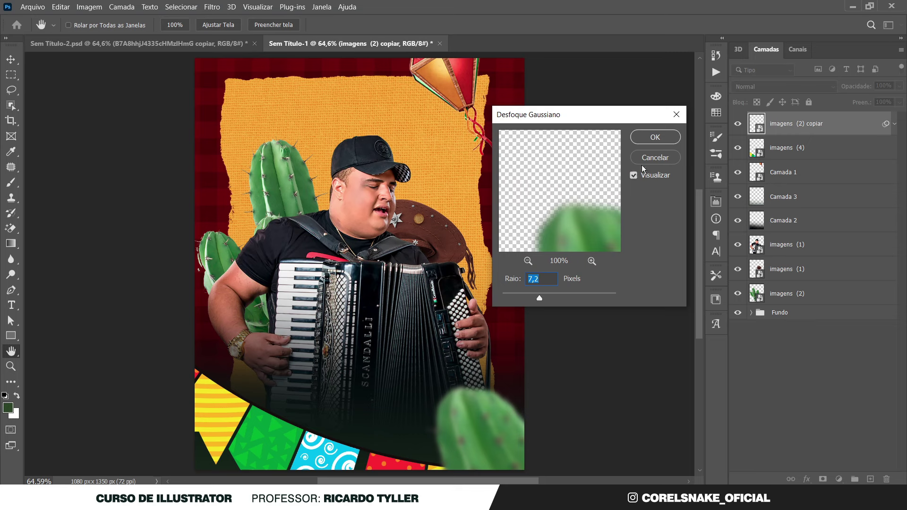
click(653, 137)
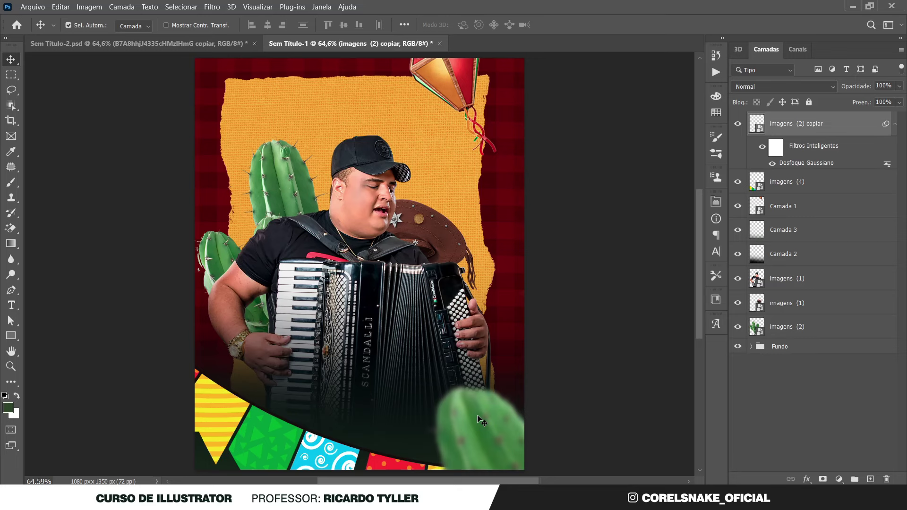
Blur the bunting layer imagens (4) with a 4,4 radius Gaussian blur.
click(274, 432)
click(212, 7)
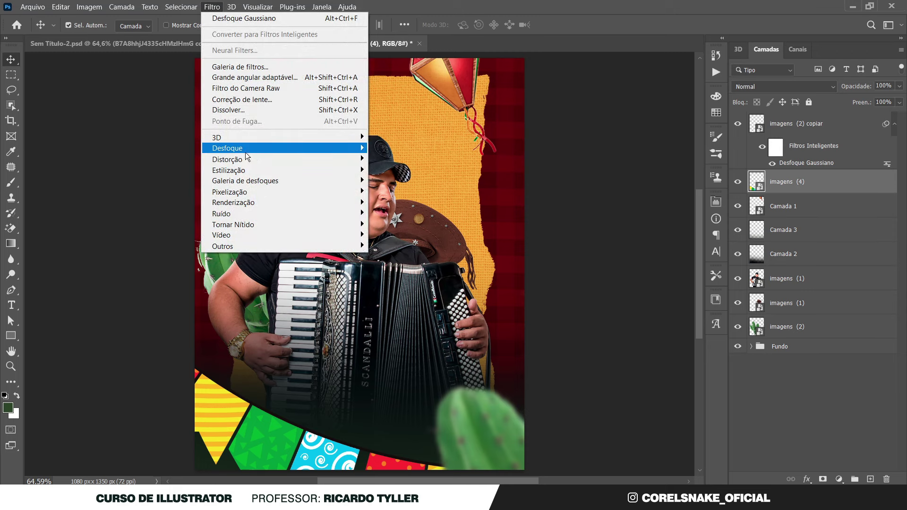
mouse_move(226, 149)
click(415, 215)
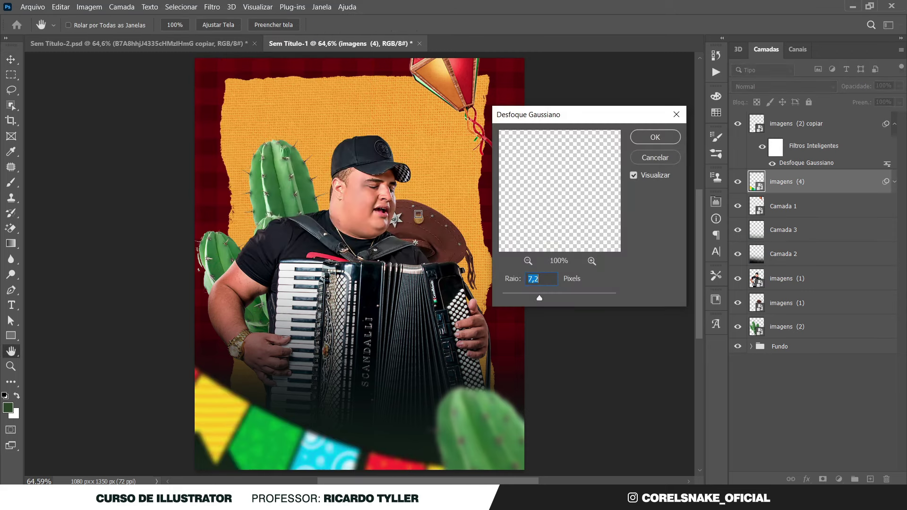
drag(539, 297, 529, 298)
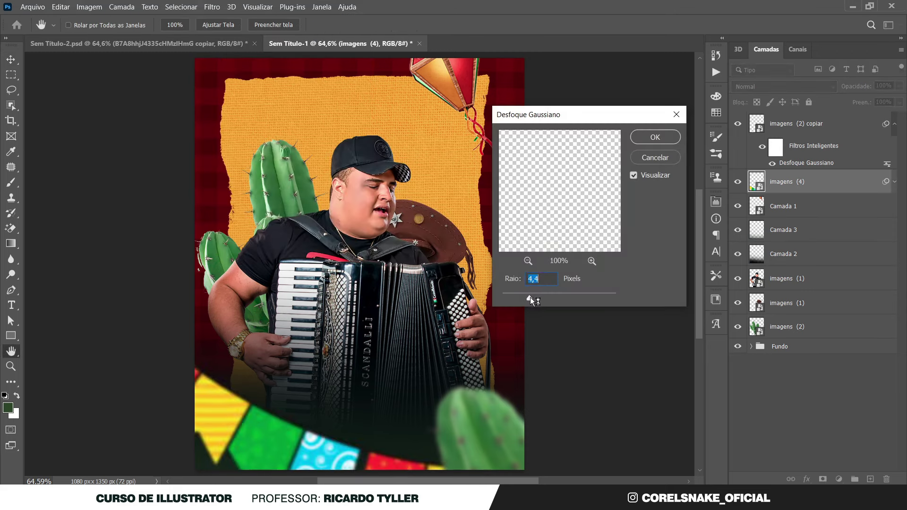
click(654, 137)
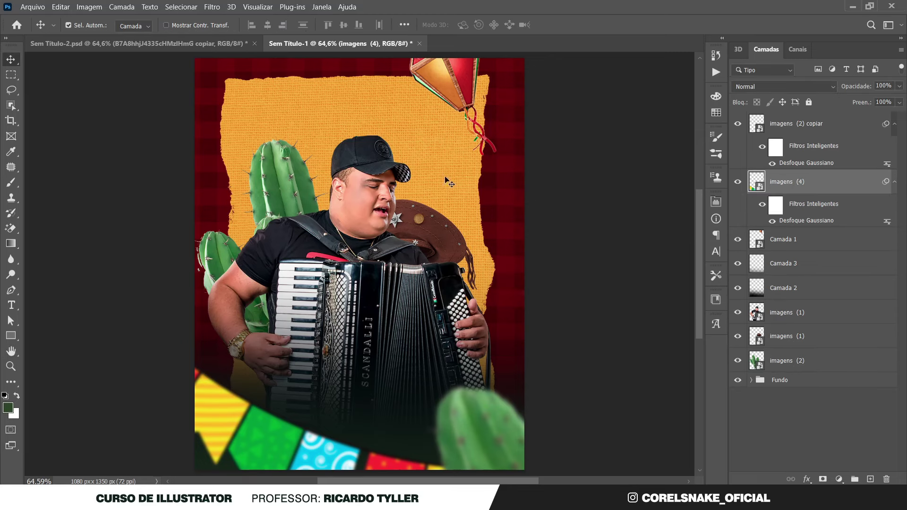
Apply the same Gaussian blur to the lower imagens (1) shape behind the singer.
click(446, 221)
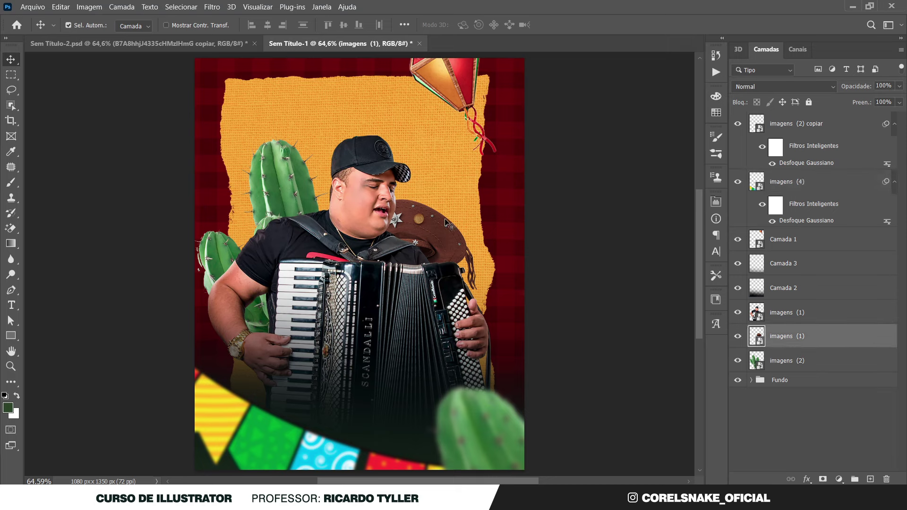
click(212, 7)
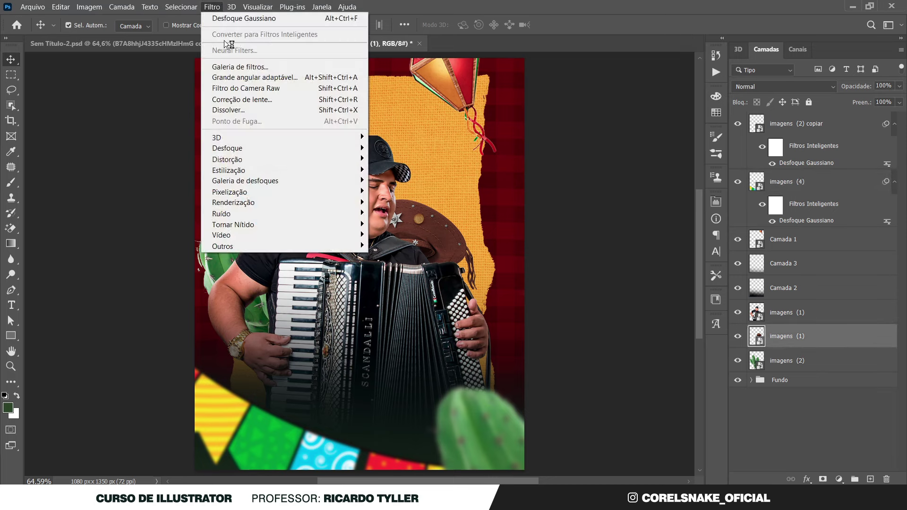
mouse_move(226, 149)
click(451, 217)
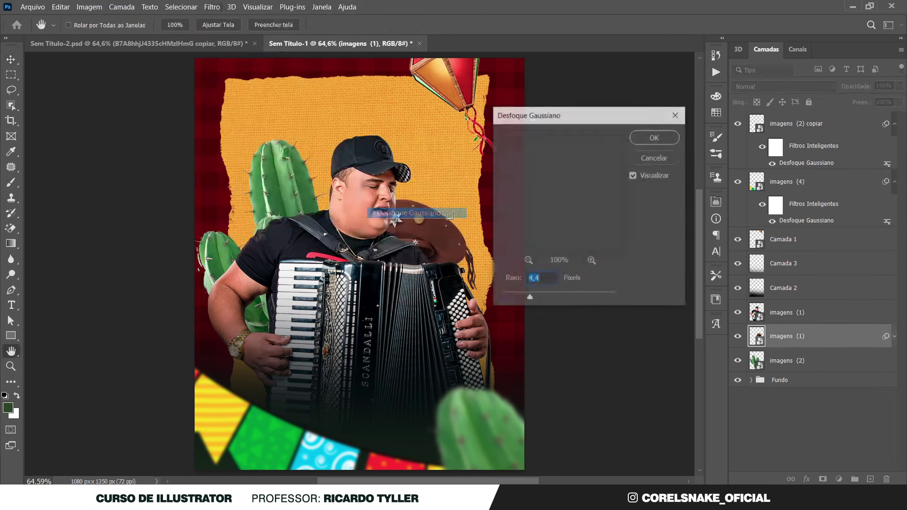
click(654, 137)
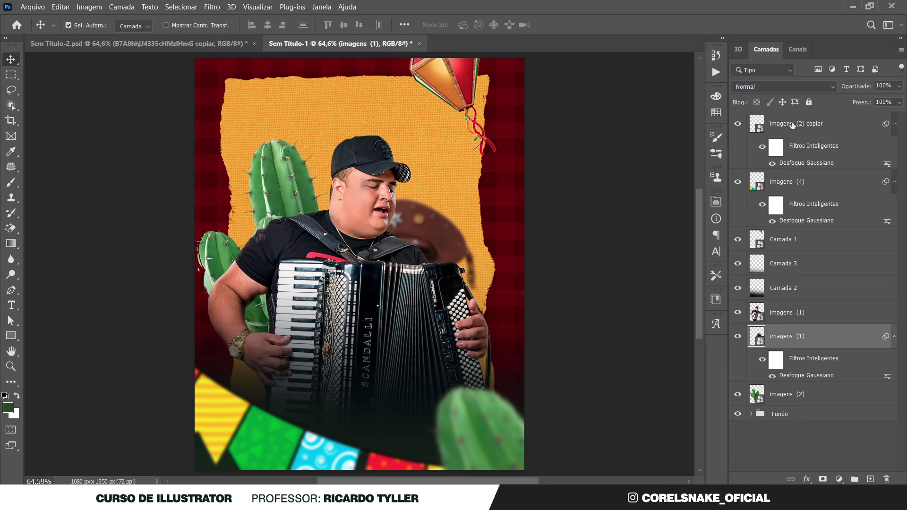
click(792, 125)
Add a Cor sólida fill layer in red #951e1e.
click(843, 474)
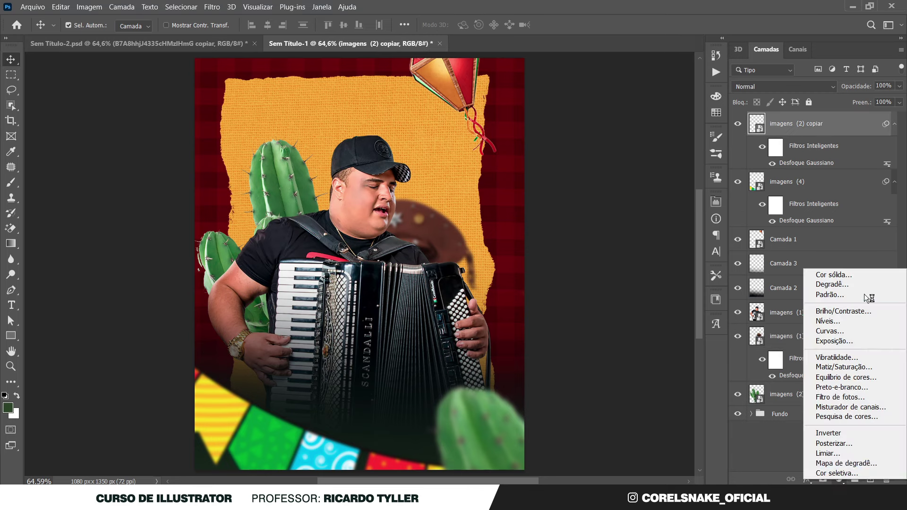
click(865, 273)
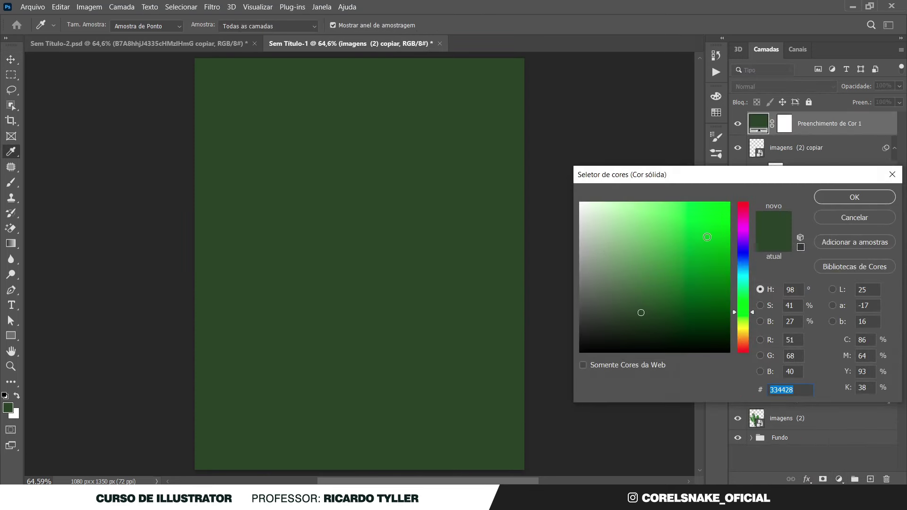
drag(744, 228, 744, 202)
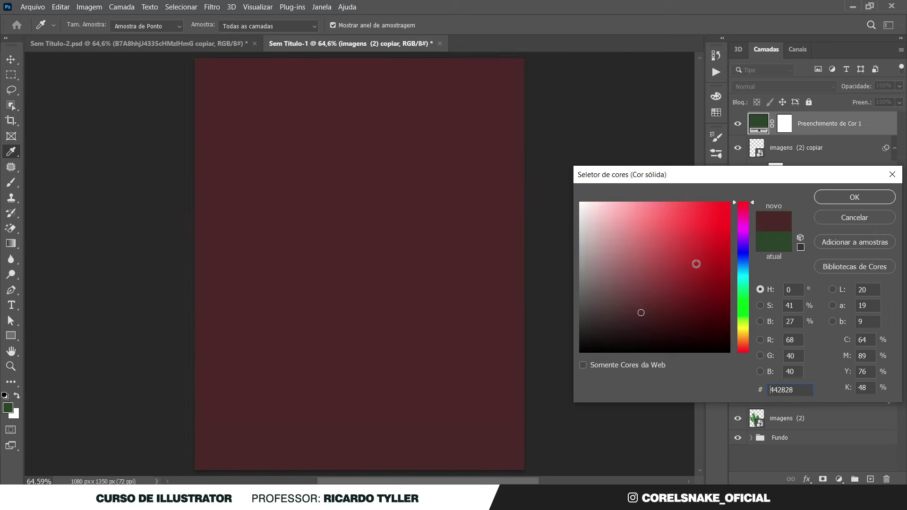
mouse_move(696, 263)
mouse_down()
mouse_move(706, 234)
mouse_move(701, 264)
mouse_up()
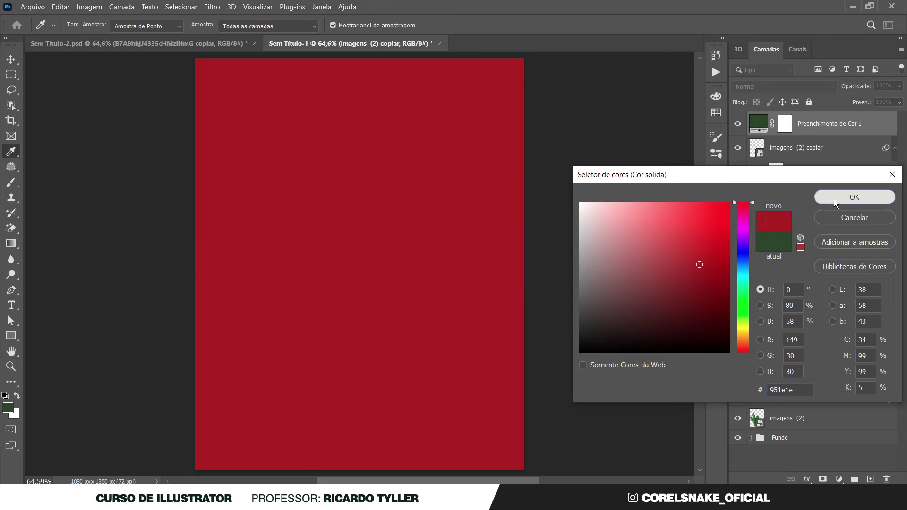
click(834, 198)
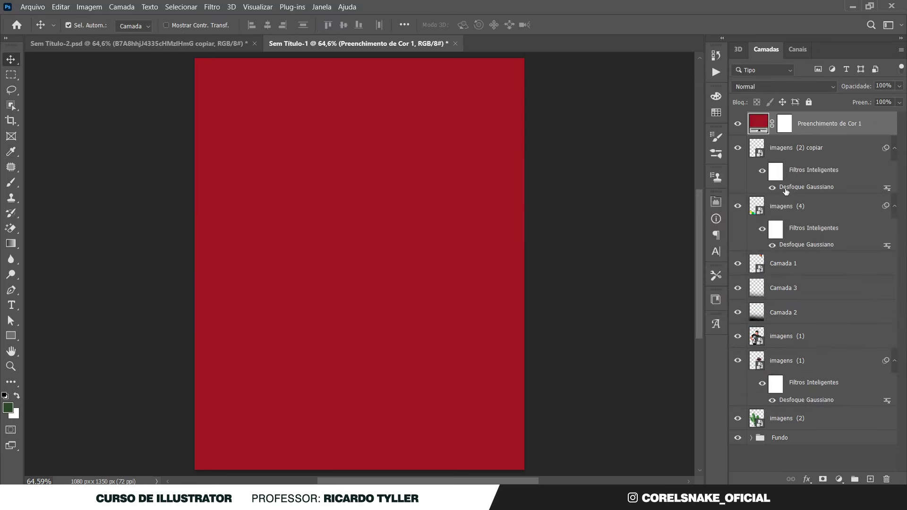
Set the red fill's blend mode to Clarear (Lighten) and its opacity to 60%.
click(753, 87)
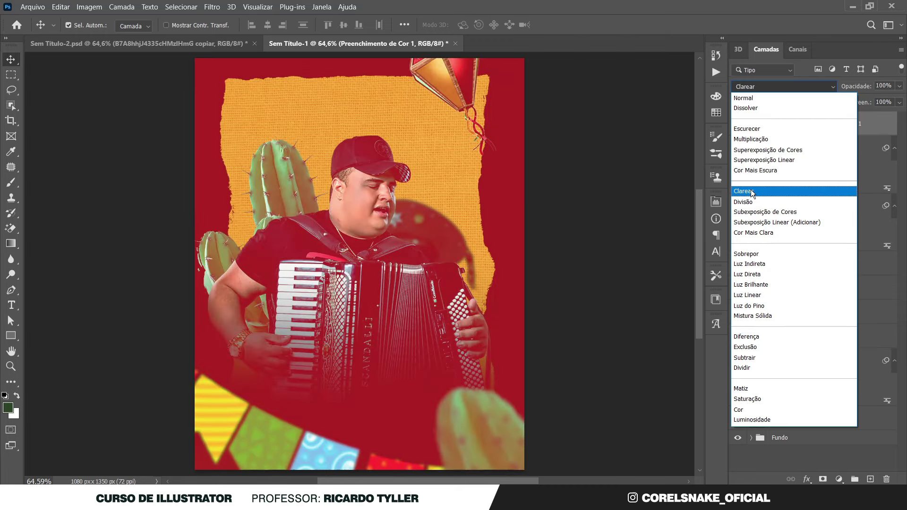
click(751, 191)
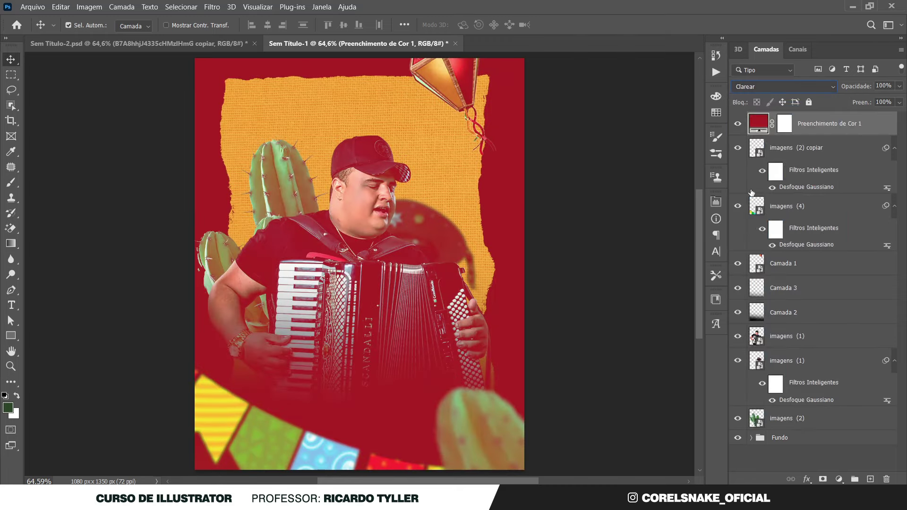
drag(900, 86, 864, 124)
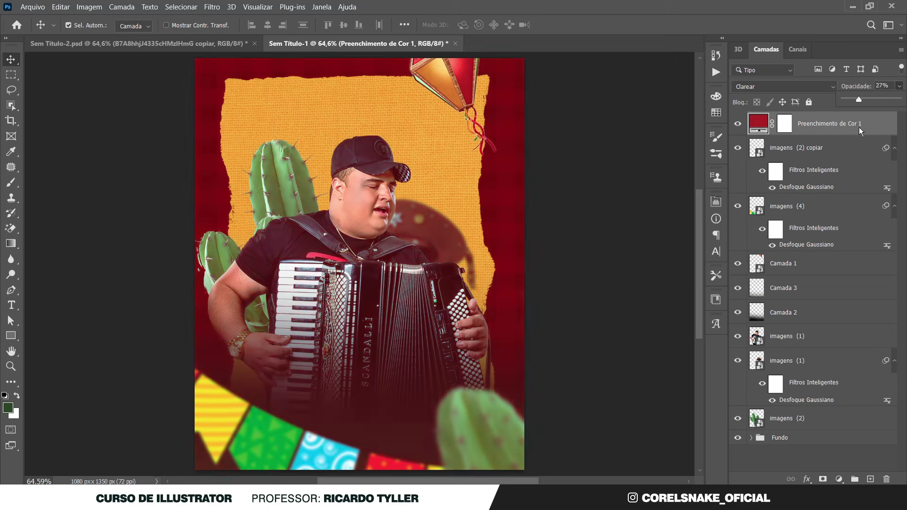
drag(857, 127, 853, 128)
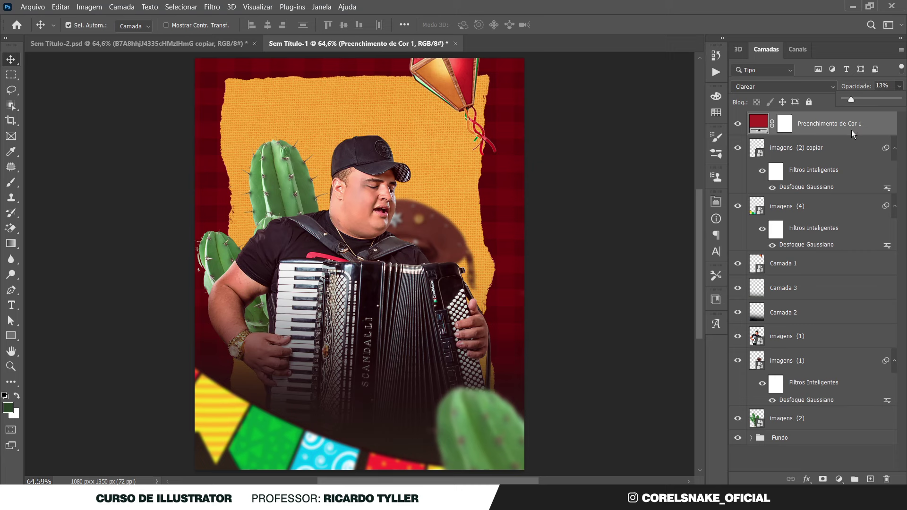
click(851, 129)
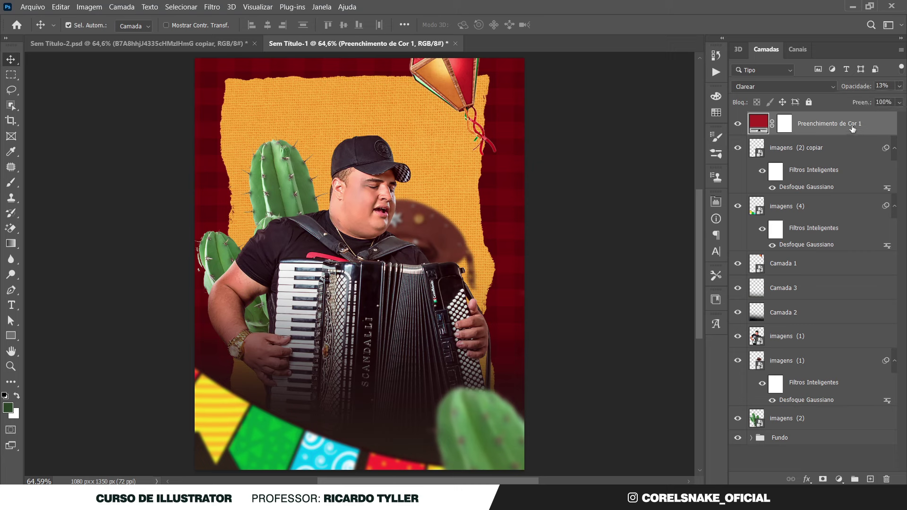
click(900, 87)
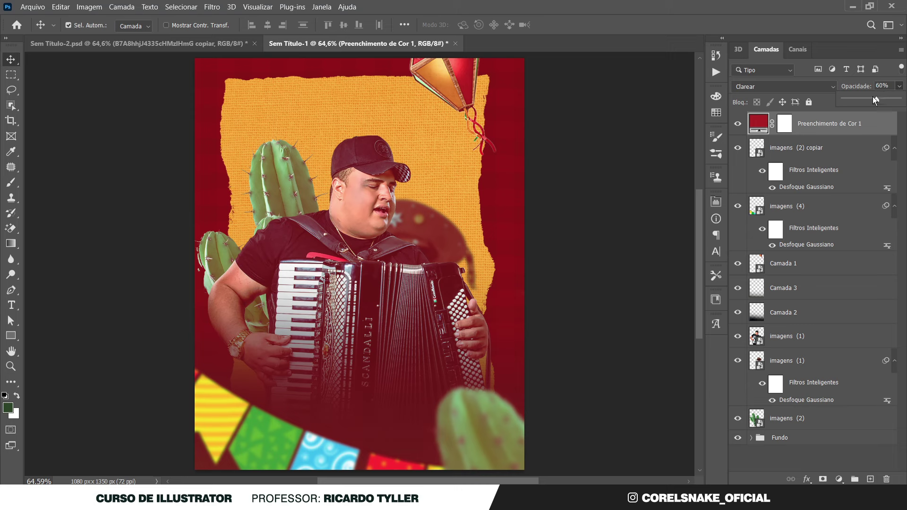
click(841, 42)
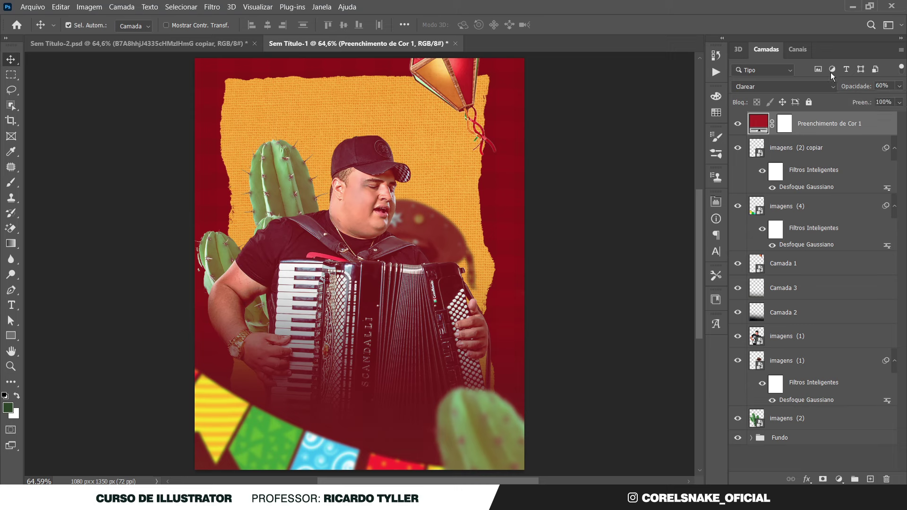
In the fill's Blending Options, split the Camada Subjacente black handle to 0/139.
double_click(878, 125)
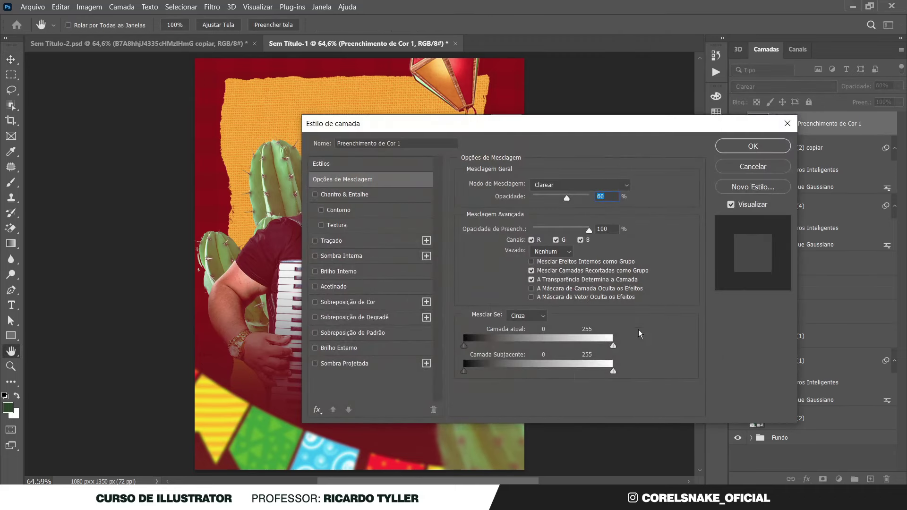
drag(501, 128, 713, 96)
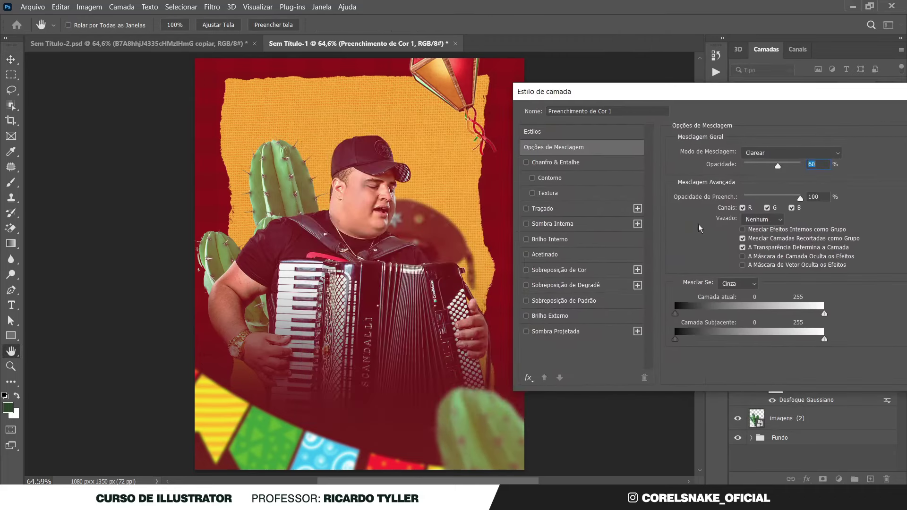
drag(675, 340, 758, 340)
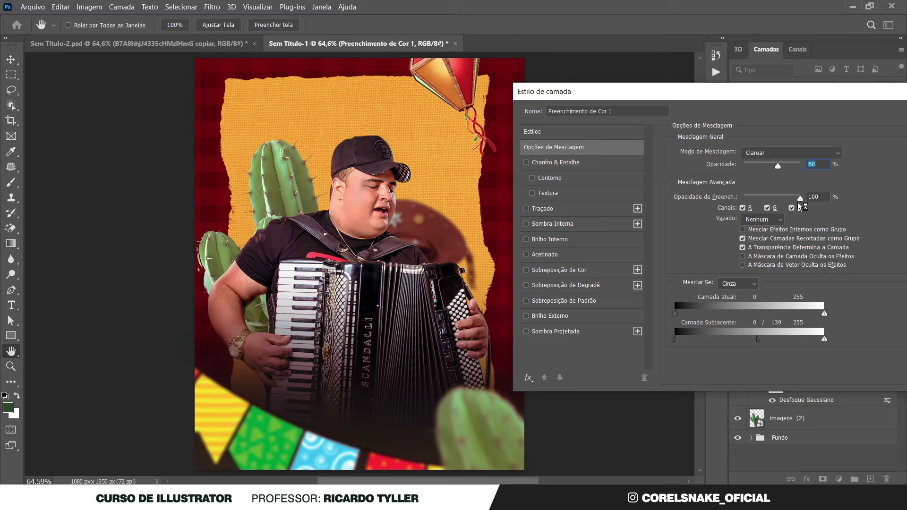
drag(817, 97, 678, 104)
click(818, 122)
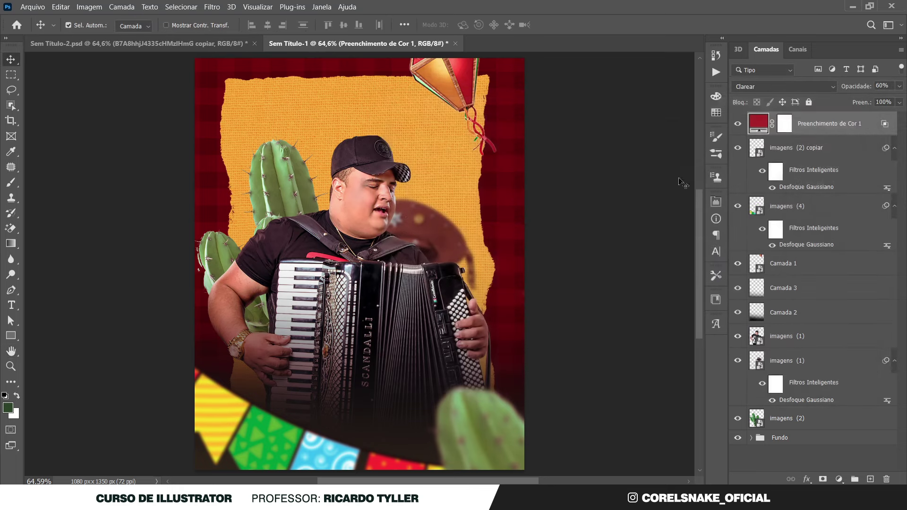
Brush on the red fill's layer mask to clear the tint from the lower flyer.
click(619, 222)
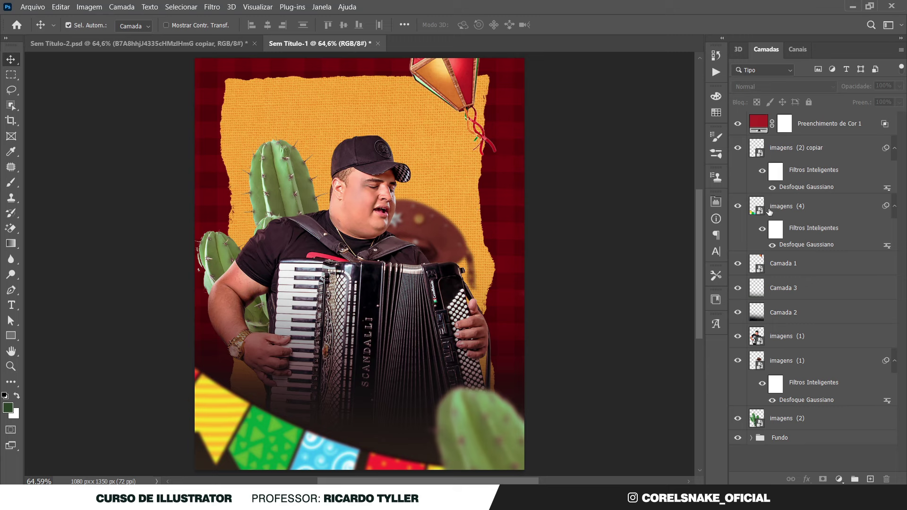
click(785, 126)
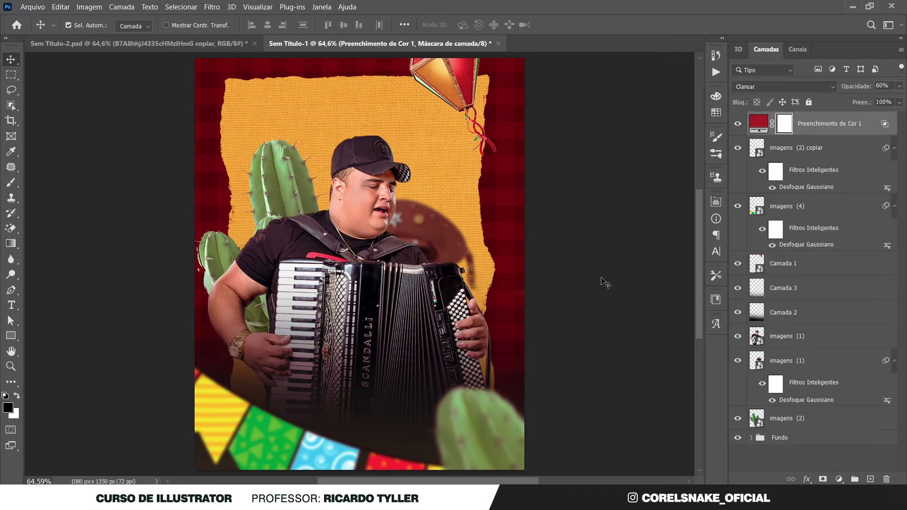
key(b)
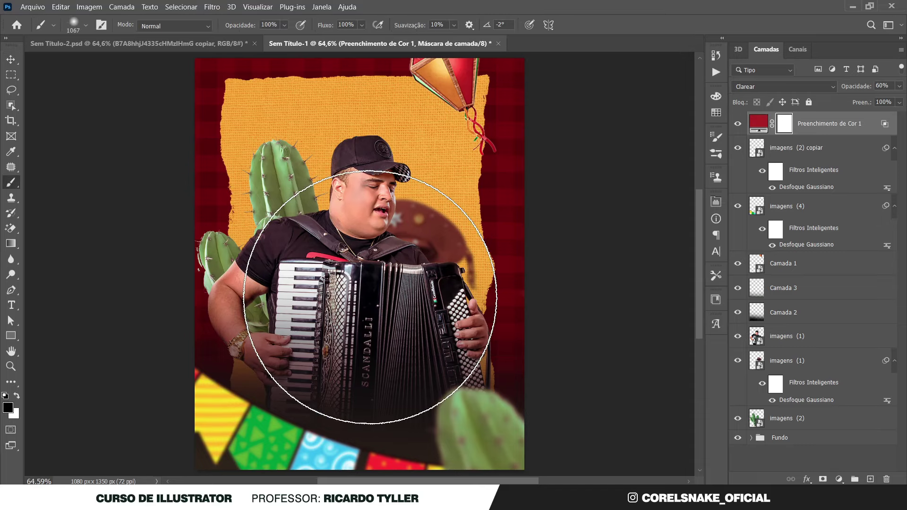
scroll(360, 284, down, 3)
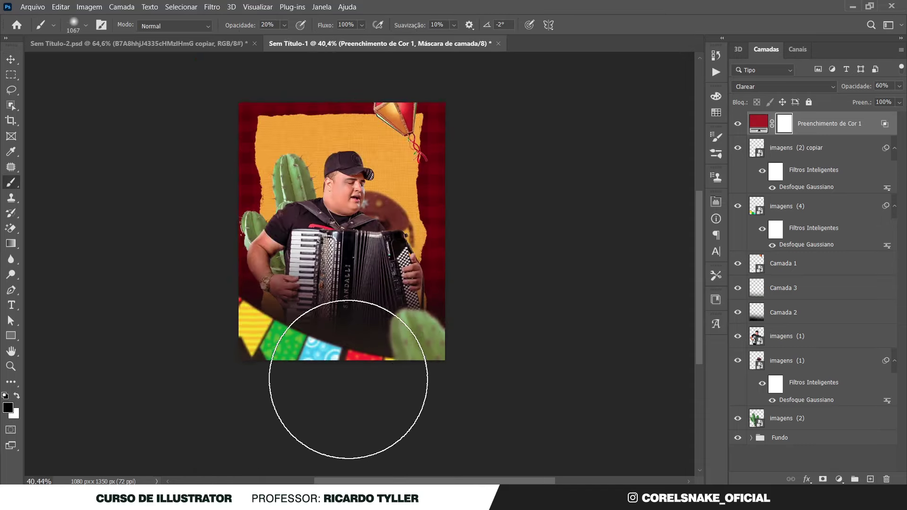
mouse_move(373, 375)
mouse_down()
mouse_move(370, 361)
mouse_move(331, 367)
mouse_move(507, 318)
mouse_up()
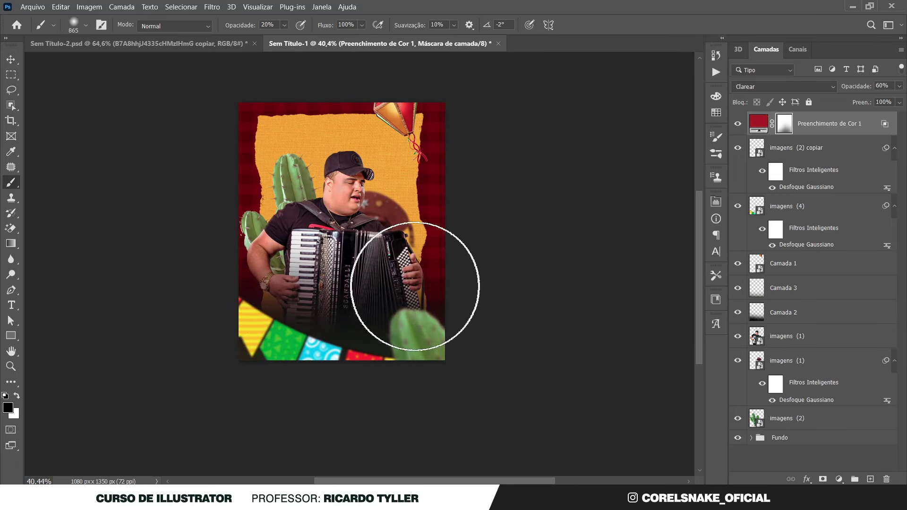
Shrink the brush, return to the Move tool and deselect the fill layer.
scroll(507, 317, up, 3)
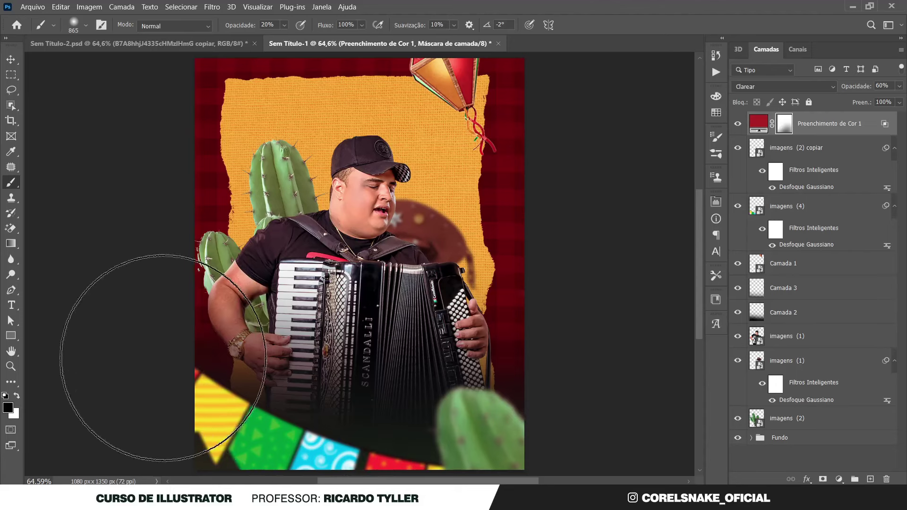
drag(373, 208, 349, 208)
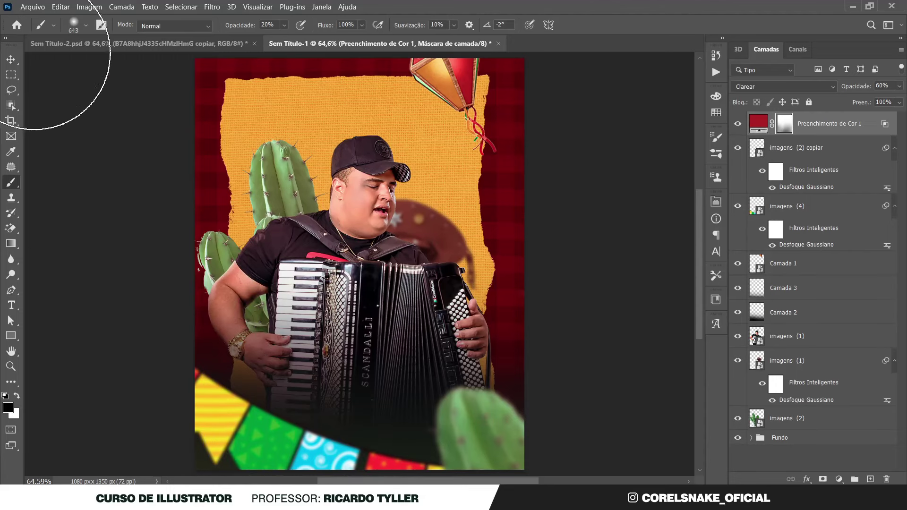
click(11, 59)
click(70, 106)
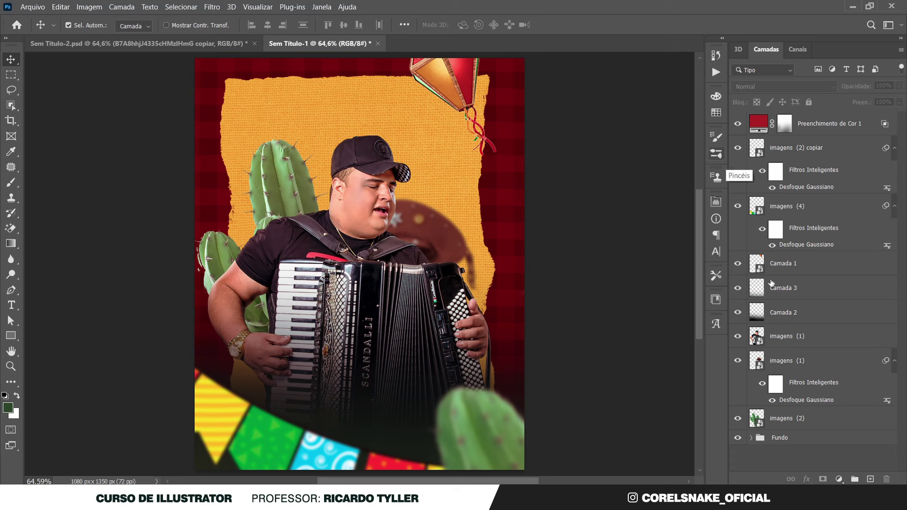
Collapse the smart filter rows and move the imagens (2) cactus layer into the Fundo group.
click(894, 361)
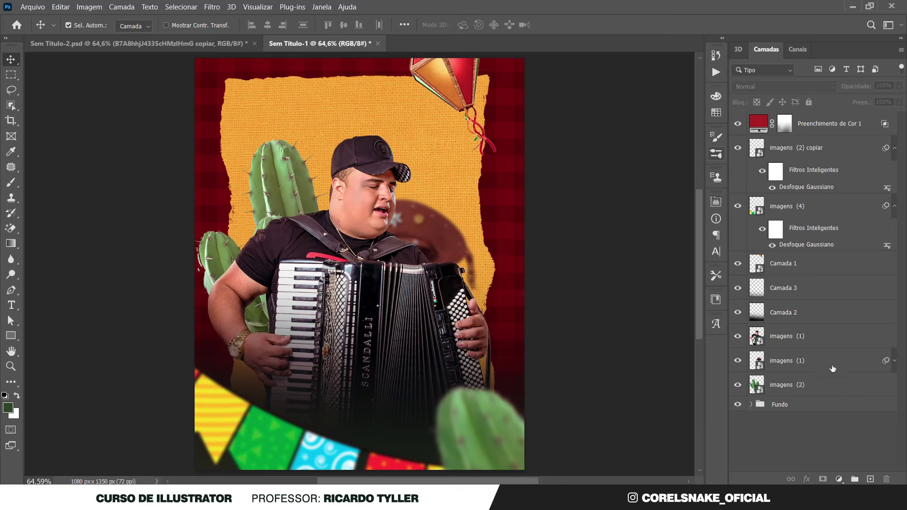
click(799, 388)
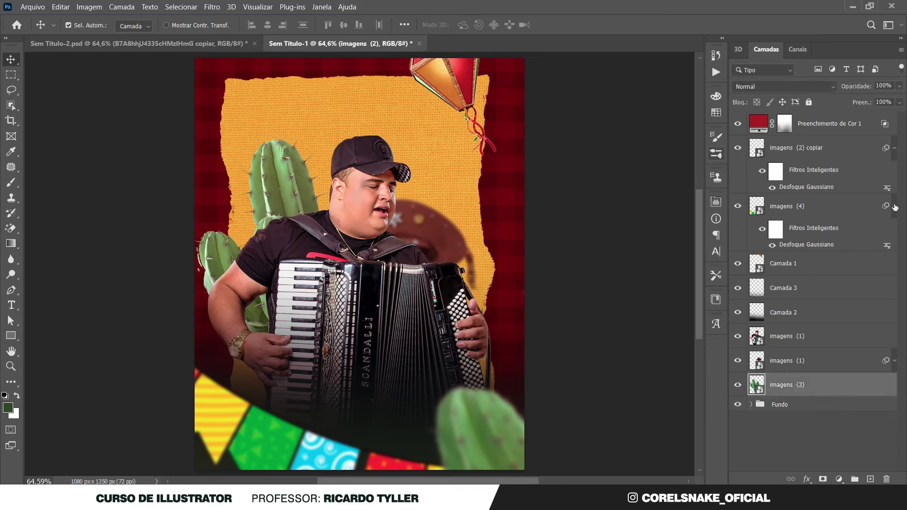
click(894, 207)
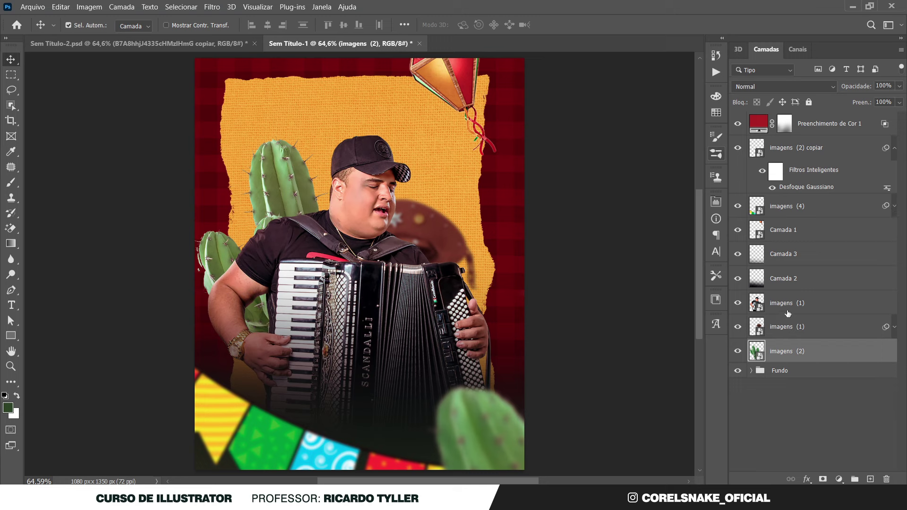
click(785, 314)
click(782, 340)
click(752, 371)
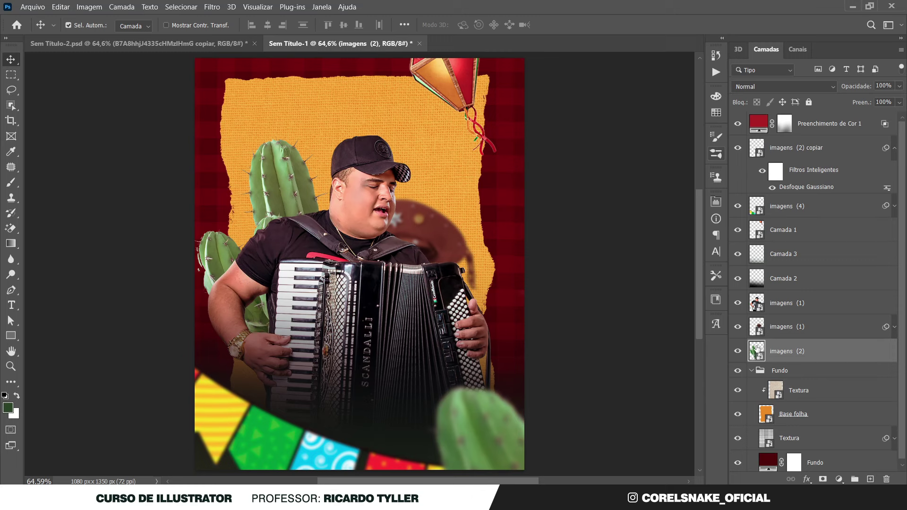
drag(758, 352, 763, 378)
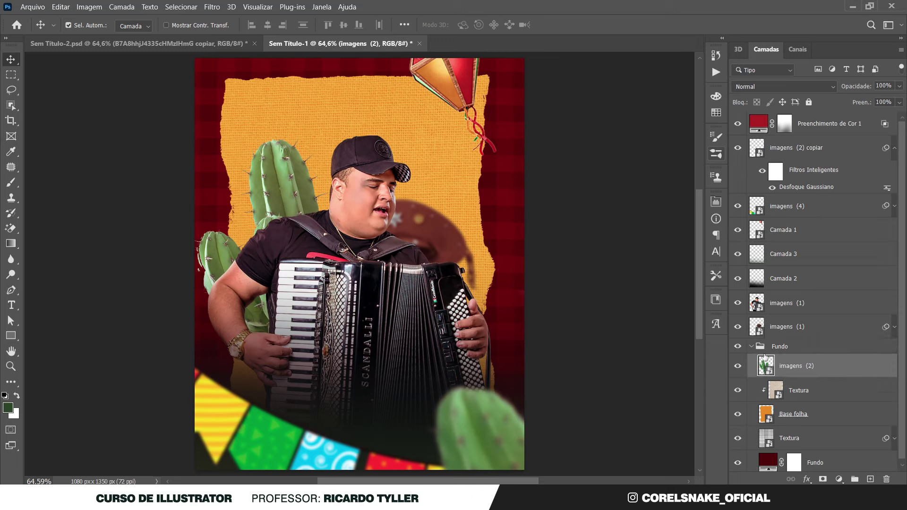
click(753, 347)
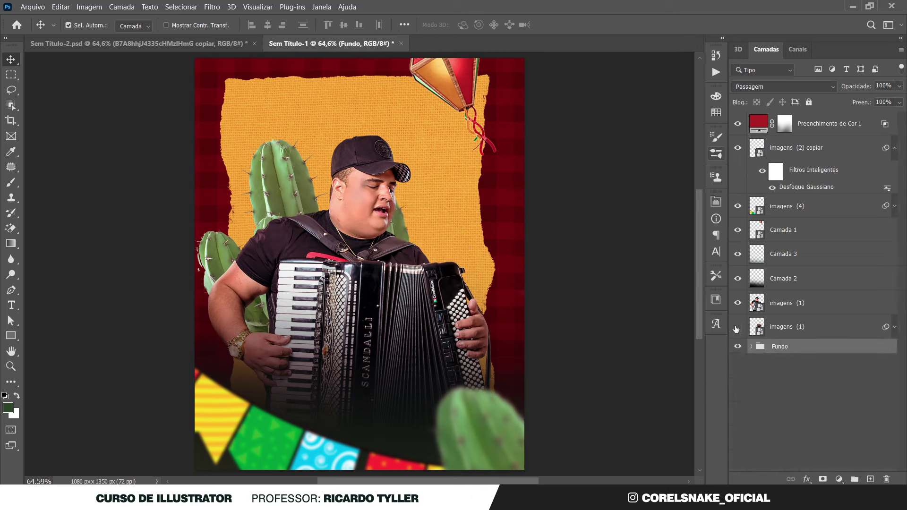
Move the lower imagens (1) layer into Fundo above imagens (2).
click(789, 323)
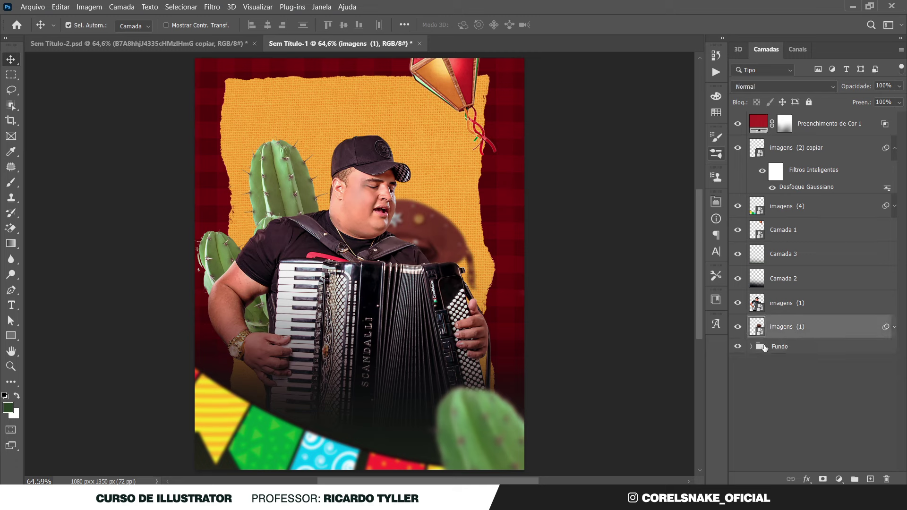
click(751, 347)
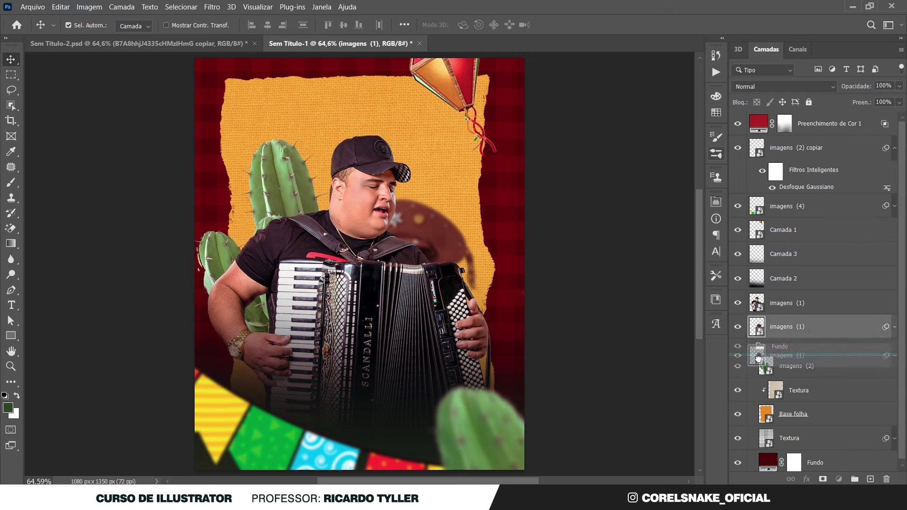
drag(756, 333, 758, 357)
click(751, 323)
click(769, 305)
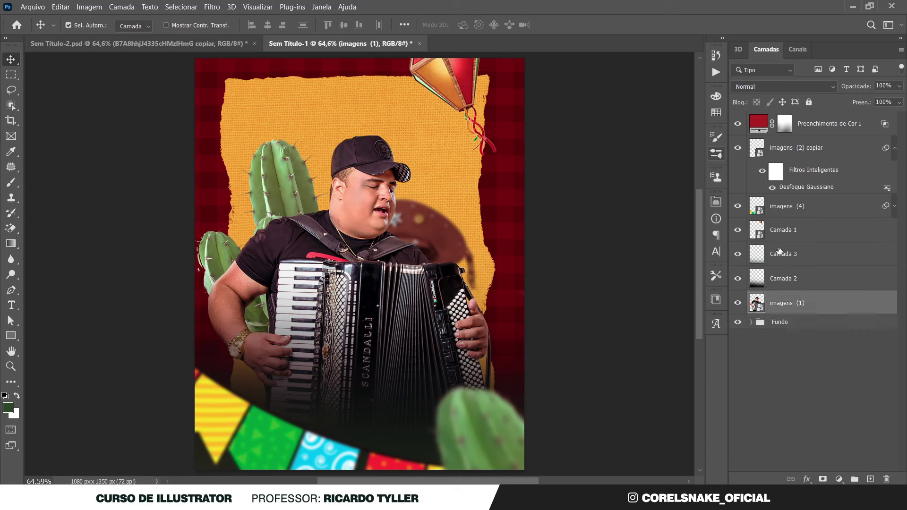
Group Camada 3 and Camada 2 into a group named Artista.
shift+click(782, 257)
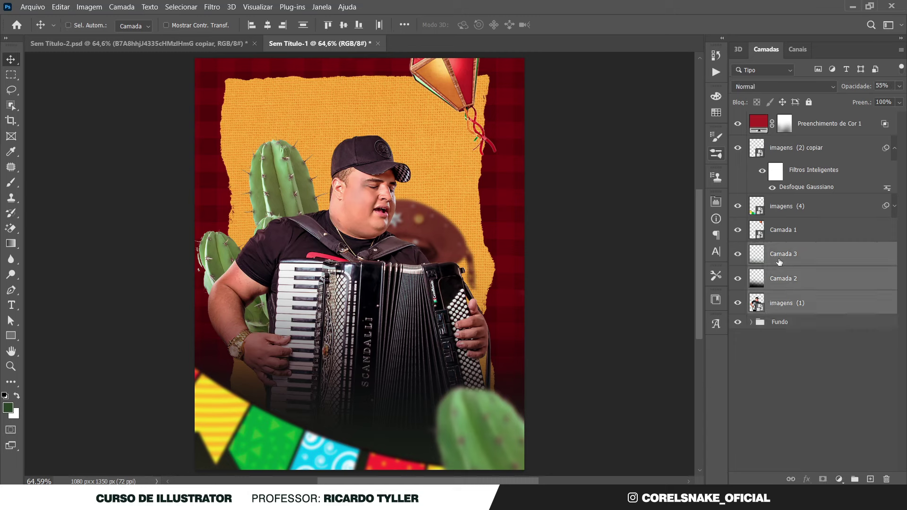
key(ctrl+g)
double_click(782, 249)
text(Artista)
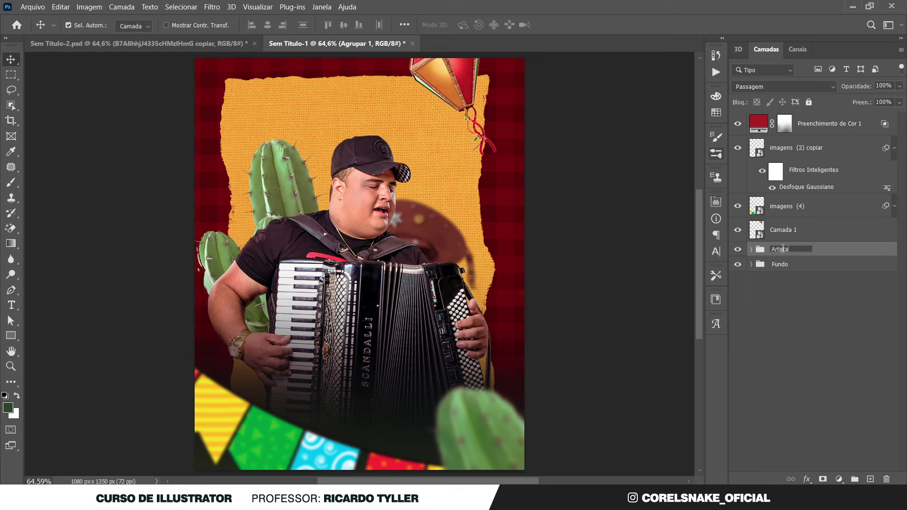
key(Return)
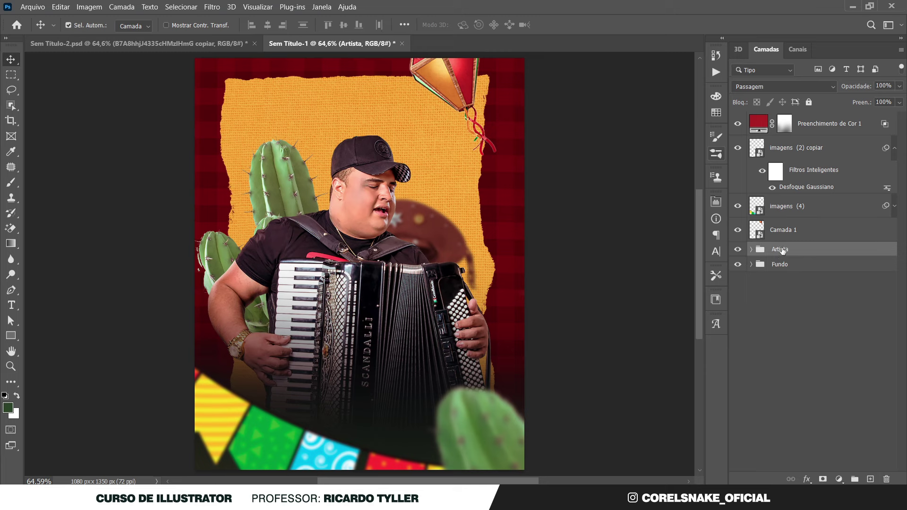
Group imagens (2) copiar through Camada 1 into a group named Elementos.
click(779, 230)
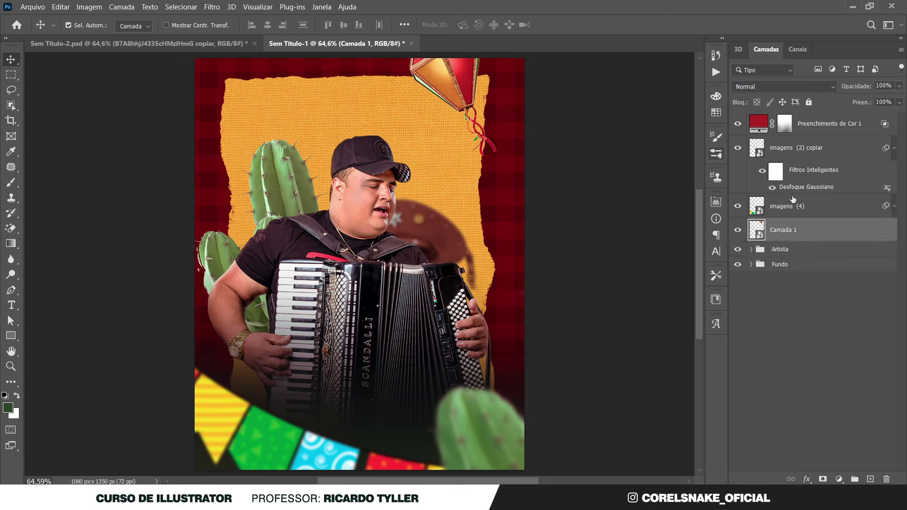
click(894, 148)
click(808, 155)
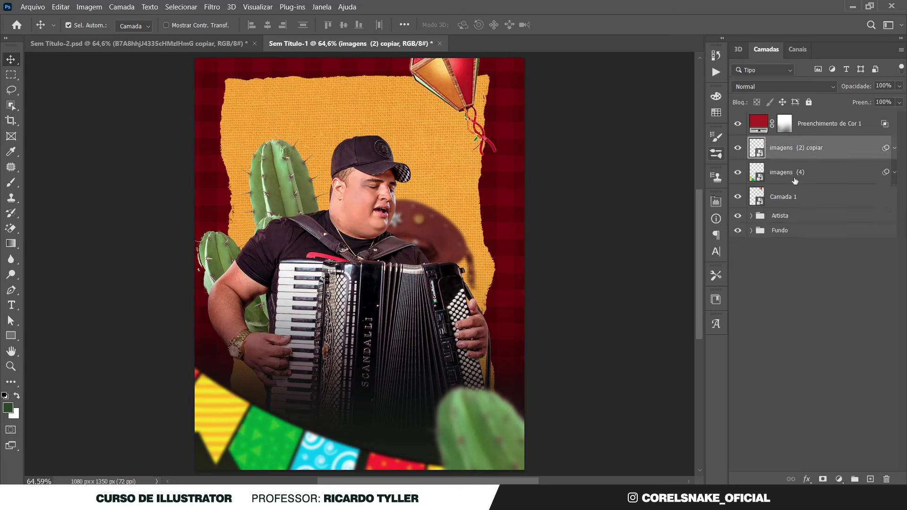
shift+click(791, 195)
key(ctrl+g)
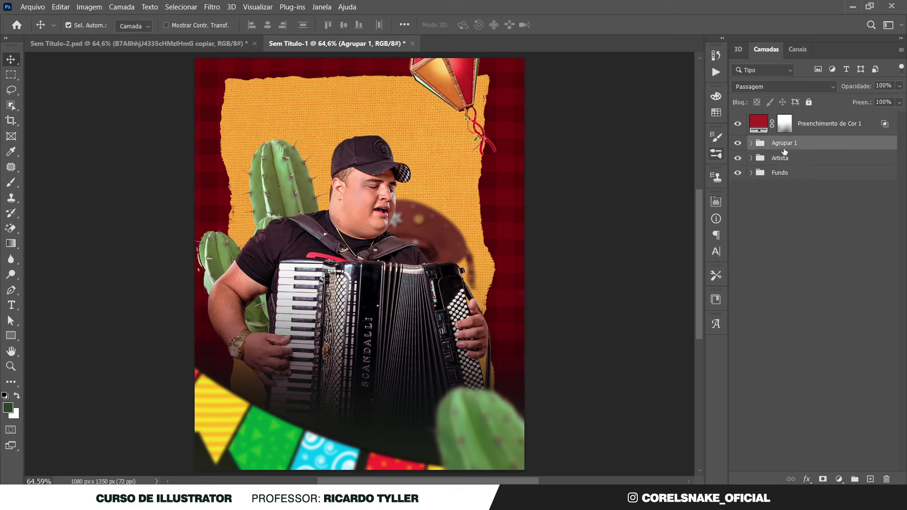
double_click(784, 142)
text(Element)
text(os)
key(Return)
click(751, 143)
double_click(738, 165)
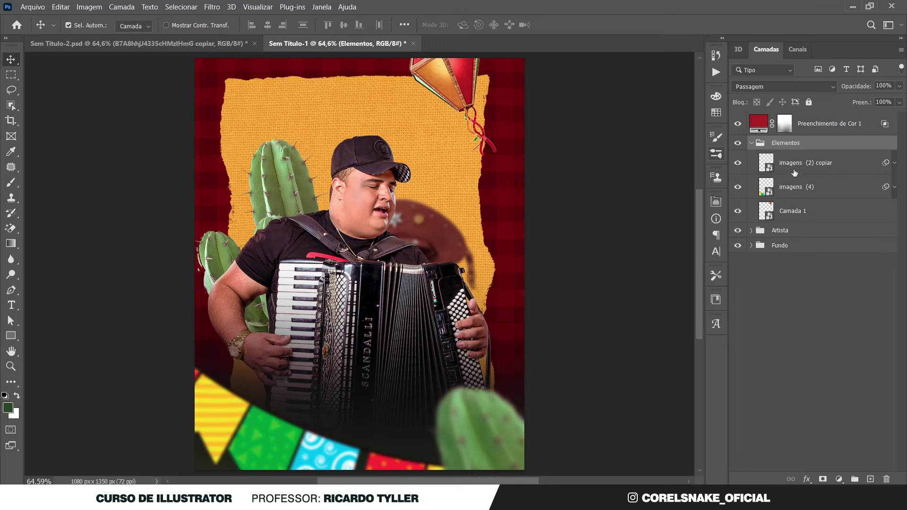
click(751, 143)
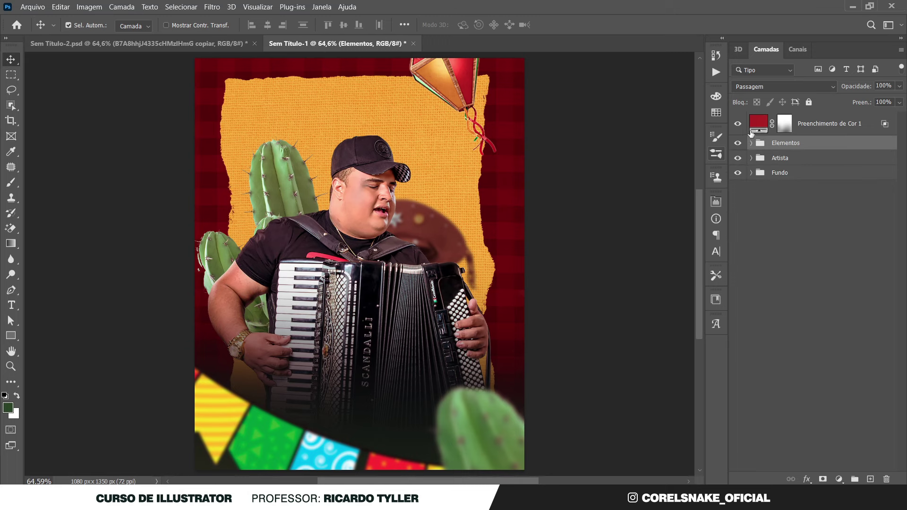
Put the red color fill layer in its own group named Luz, then collapse it.
click(823, 125)
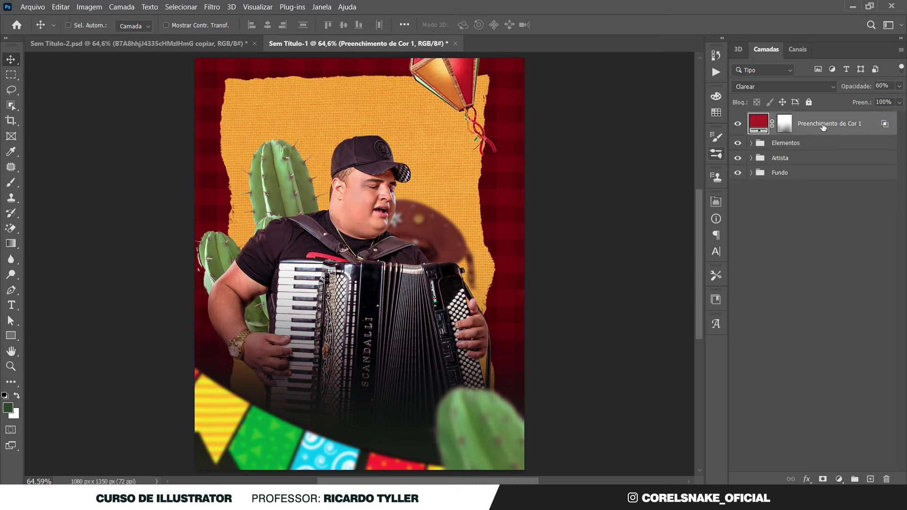
key(ctrl+g)
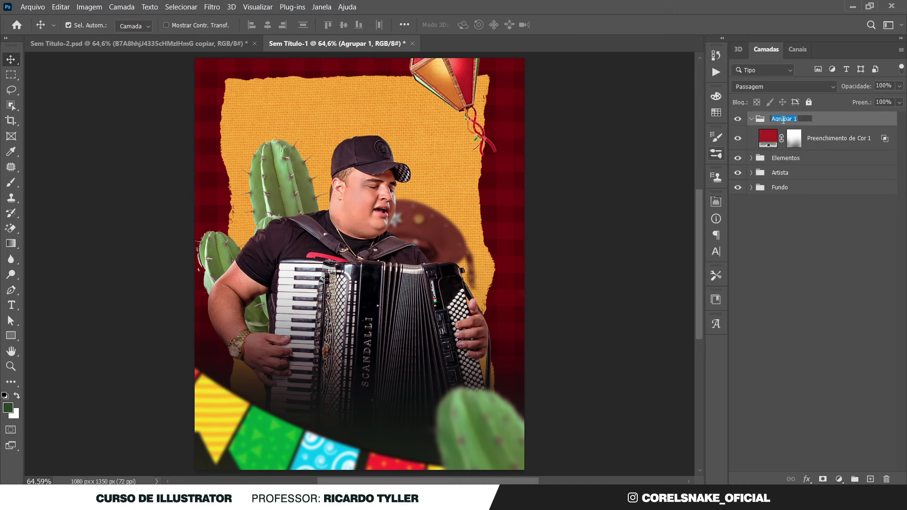
text(Luz)
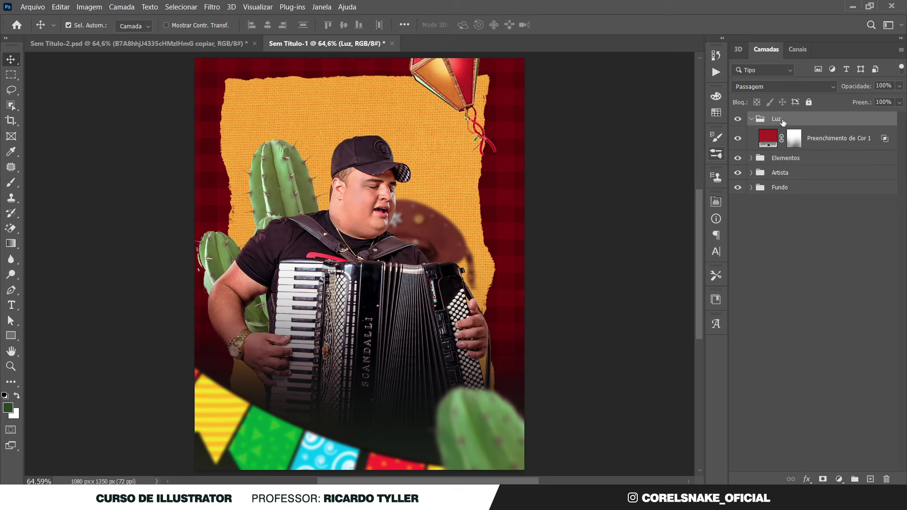
key(Return)
click(751, 119)
click(585, 190)
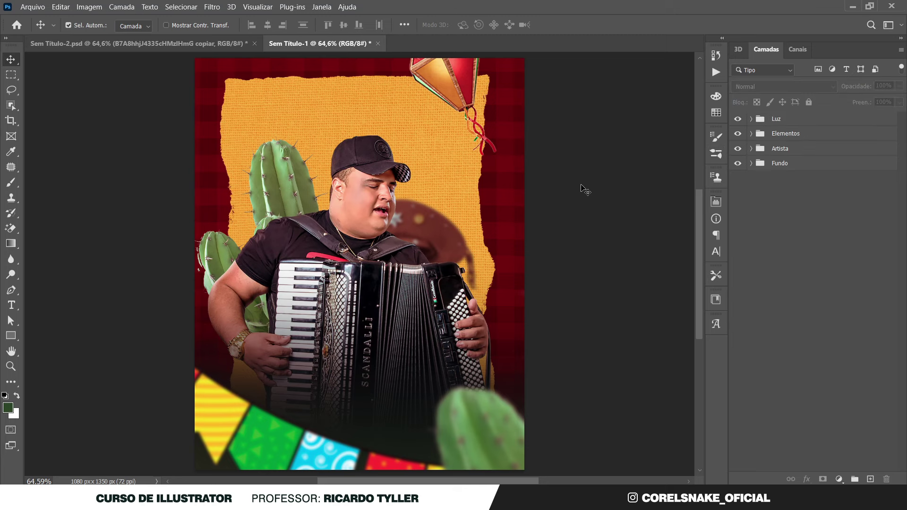
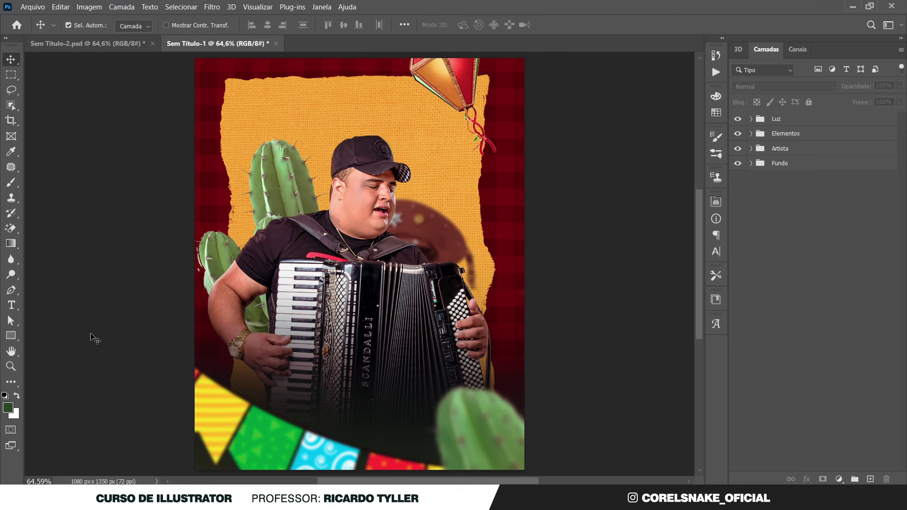
Add a placeholder text layer, then move it left and resize it.
click(12, 306)
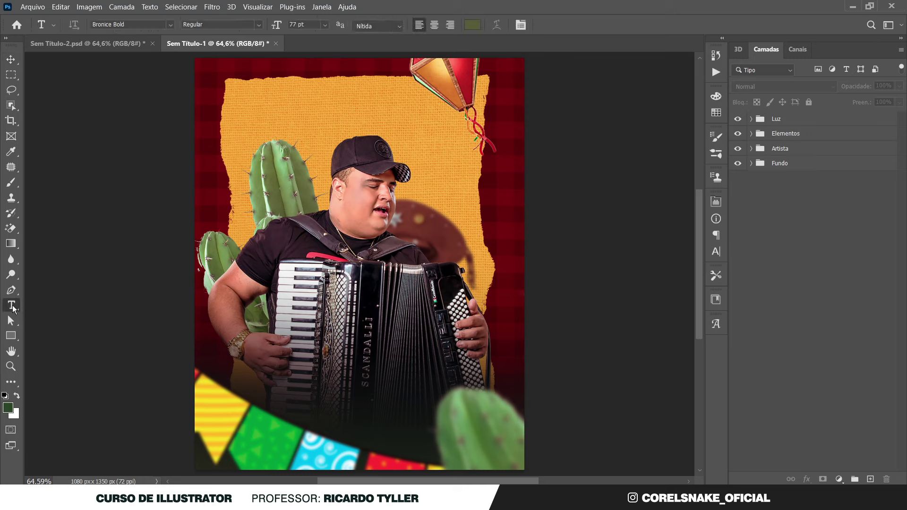
click(274, 120)
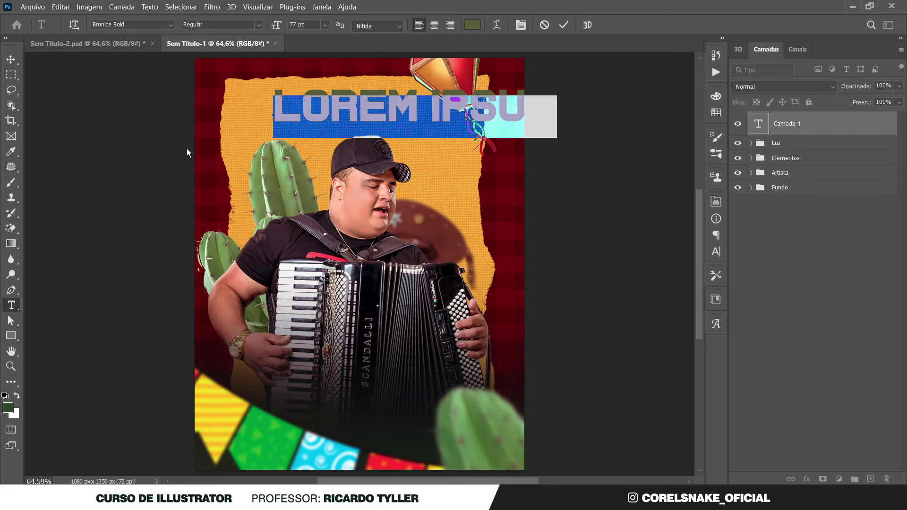
click(10, 59)
drag(344, 110, 304, 122)
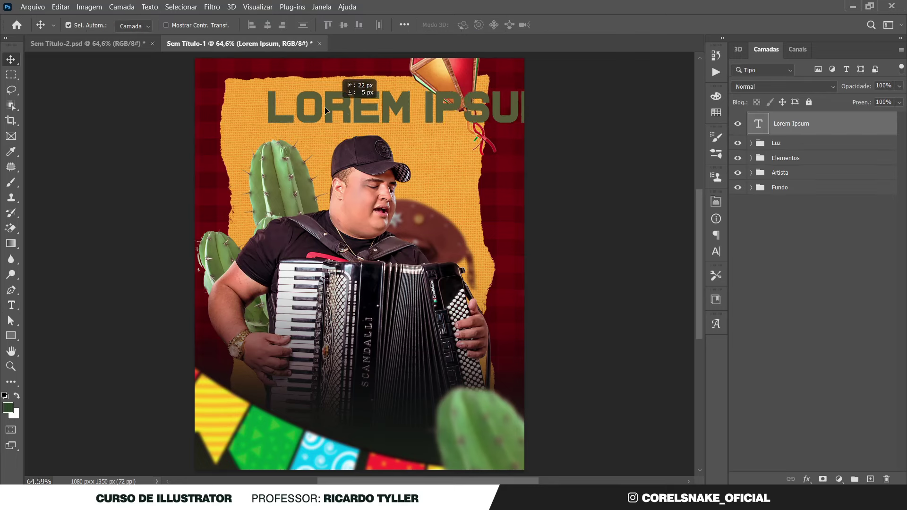
key(ctrl+t)
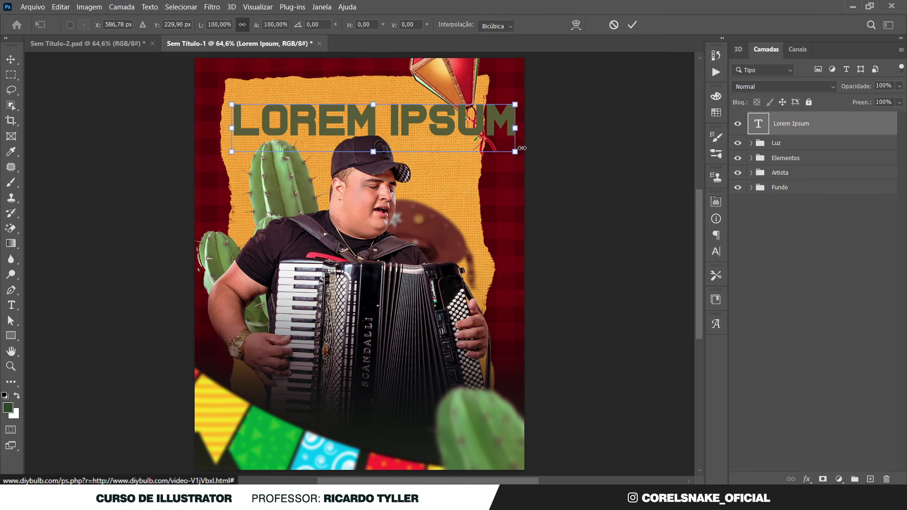
mouse_move(516, 151)
mouse_down()
mouse_move(302, 126)
mouse_move(358, 127)
mouse_up()
key(Return)
Replace the placeholder with 28, move it beside the singer's cap, enlarge it and duplicate it below.
key(t)
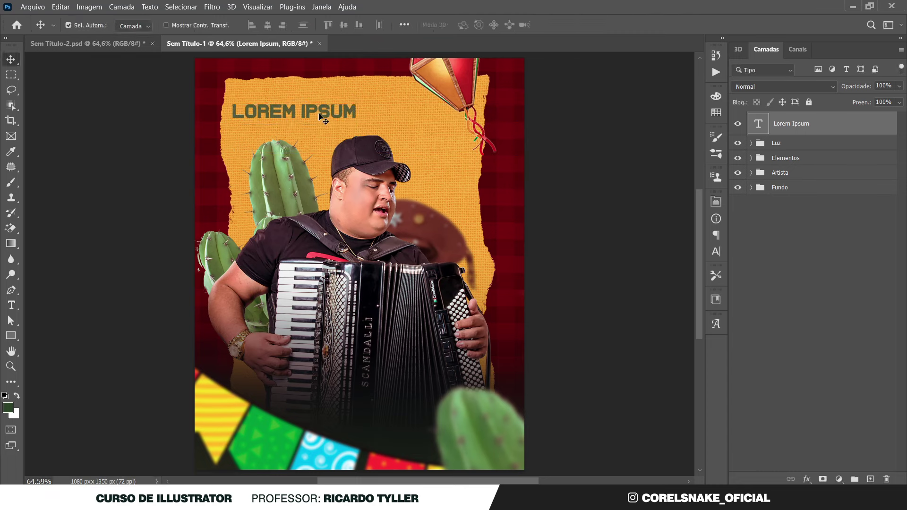
triple_click(320, 112)
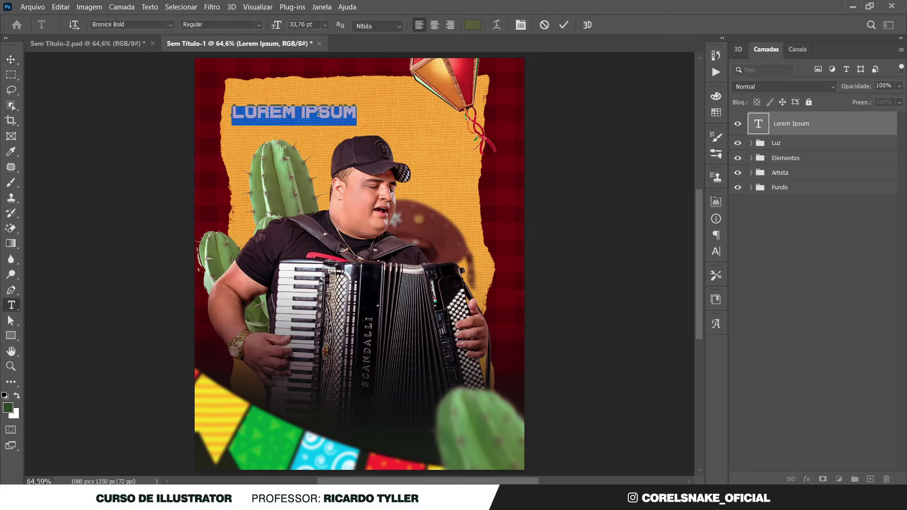
text(28)
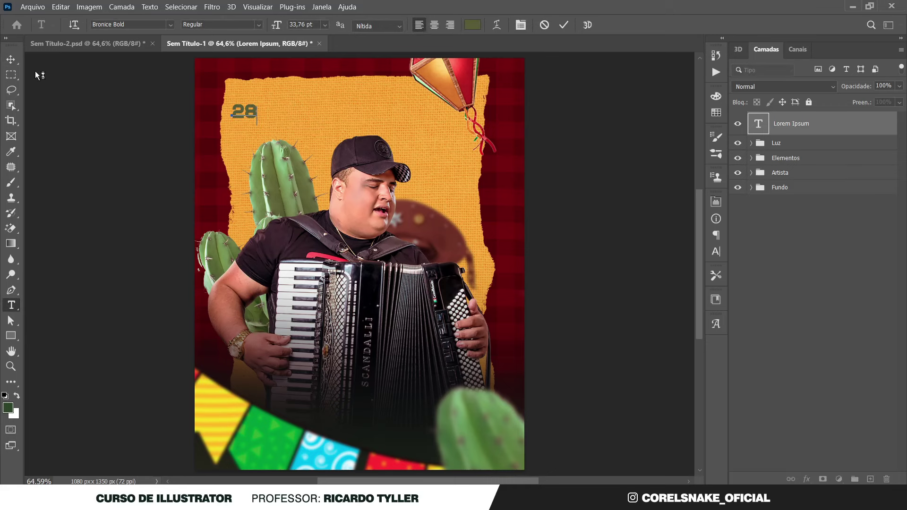
click(10, 59)
mouse_move(251, 111)
mouse_down()
mouse_move(448, 189)
mouse_move(448, 169)
mouse_move(468, 186)
mouse_move(459, 176)
mouse_up()
key(ctrl+t)
key(Return)
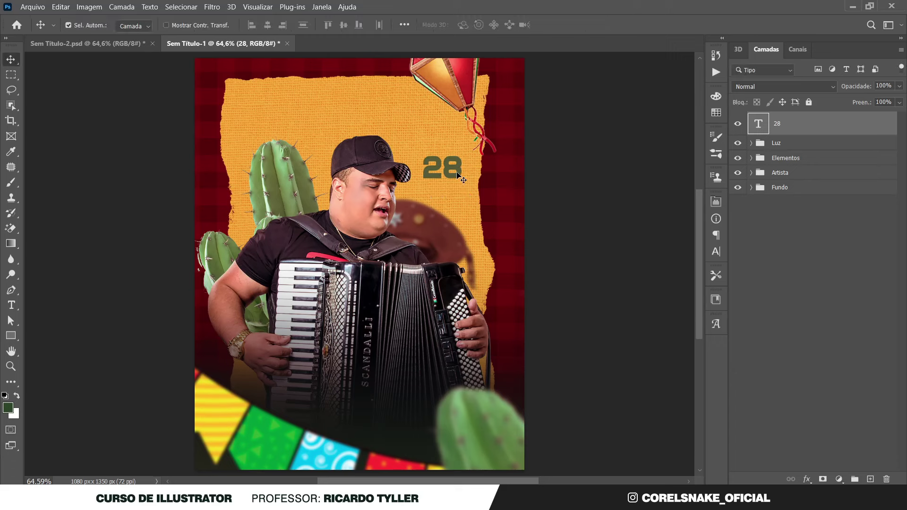
drag(459, 176, 448, 208)
Shrink the duplicated 28 and retype it as SAB/DEZ.
key(ctrl+t)
key(Return)
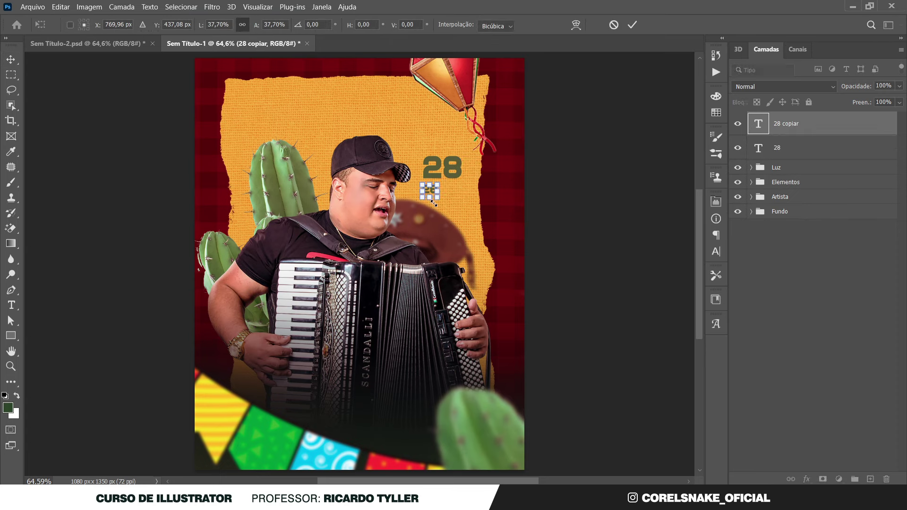
key(t)
double_click(431, 190)
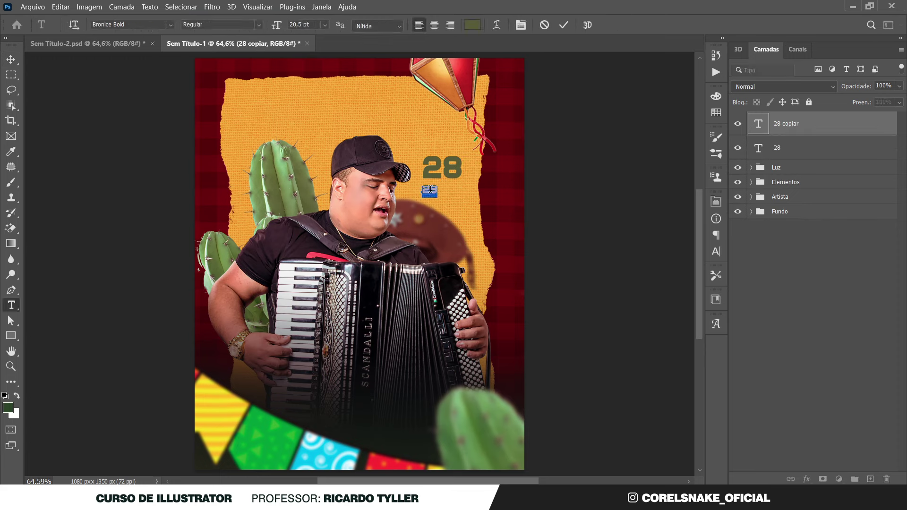
text(DEZ)
key(BackSpace)
key(BackSpace)
key(BackSpace)
text(SAB/DE)
text(Z)
Move SAB/DEZ up and nudge it into place directly under the 28.
click(11, 61)
drag(445, 193, 446, 188)
key(Down)
key(Down)
key(Down)
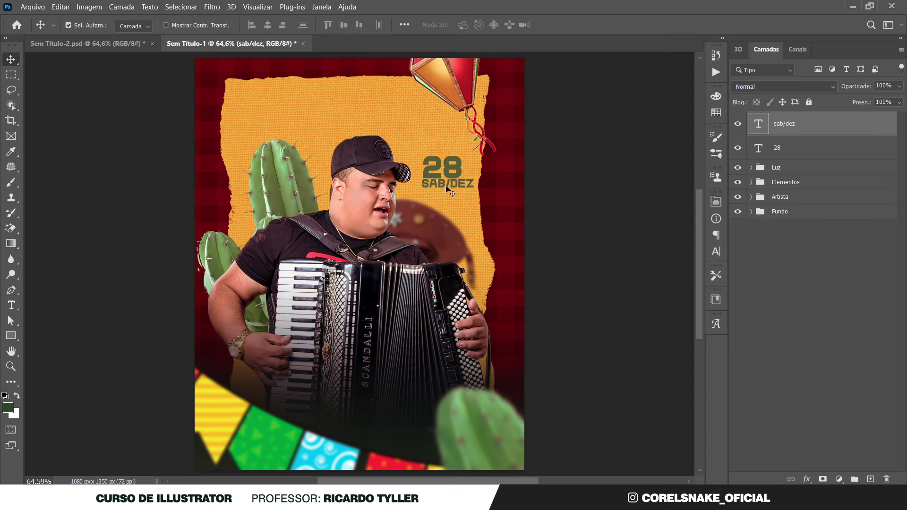
key(Down)
key(Down)
key(Down)
key(Left)
key(Left)
key(Left)
key(Left)
key(Left)
key(Left)
key(Left)
key(Left)
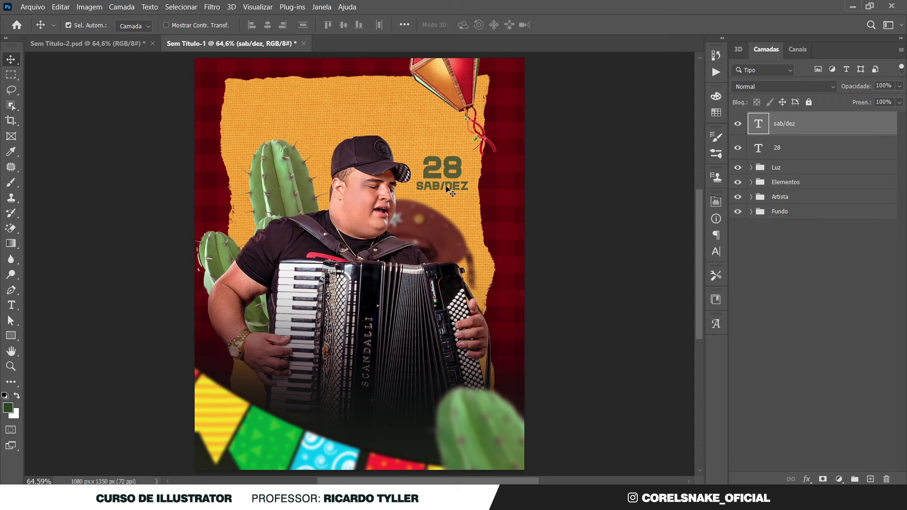
key(Up)
key(Up)
key(Up)
key(Left)
key(Left)
Move and scale the 28 and SAB/DEZ together into a slightly smaller date block.
shift+click(446, 168)
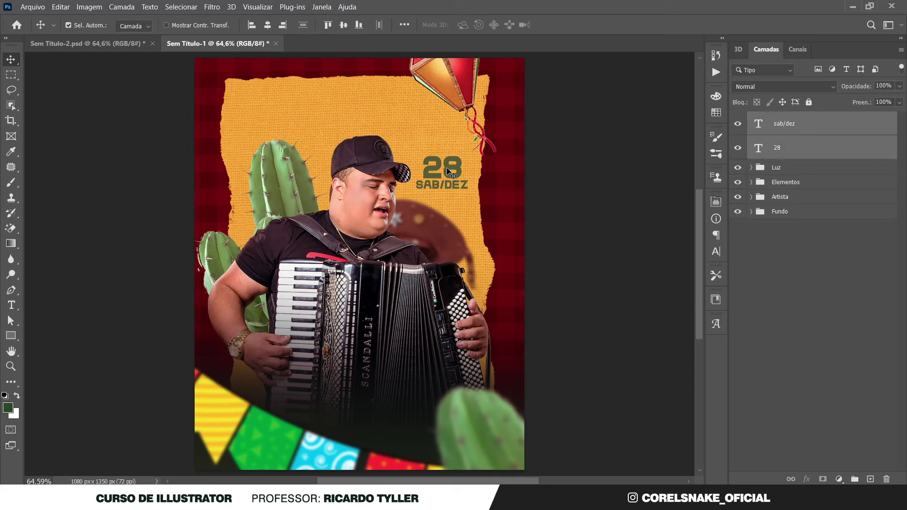
drag(446, 168, 461, 187)
key(ctrl+t)
key(Return)
click(588, 183)
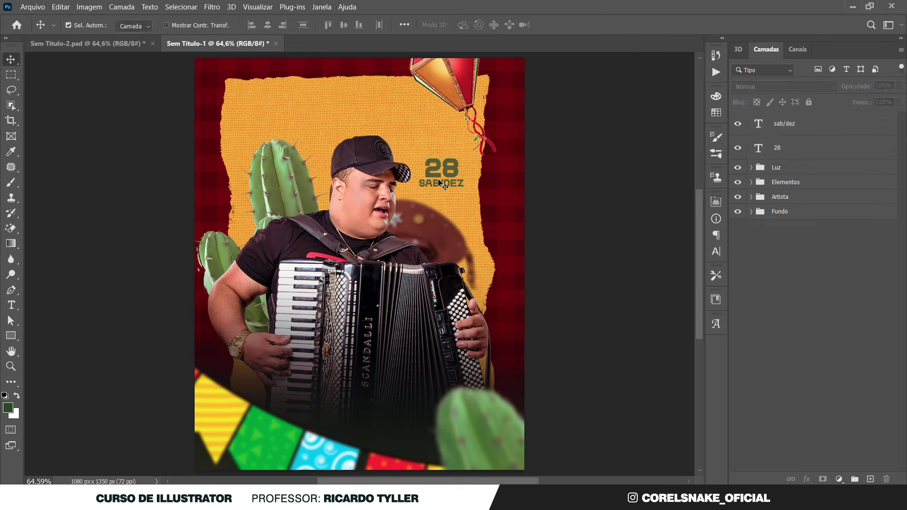
Copy SAB/DEZ to the top, and group the 28 and SAB/DEZ as 'Data'.
drag(437, 185, 320, 107)
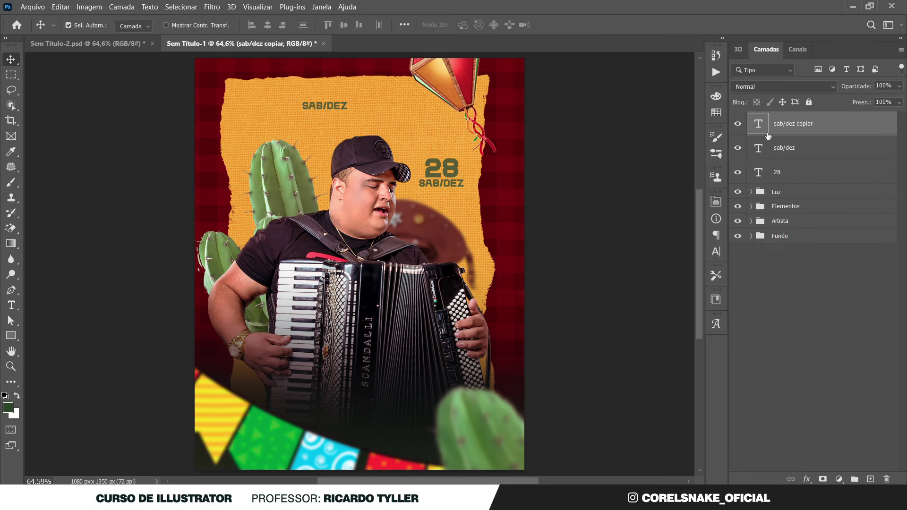
click(760, 150)
shift+click(758, 175)
key(ctrl+g)
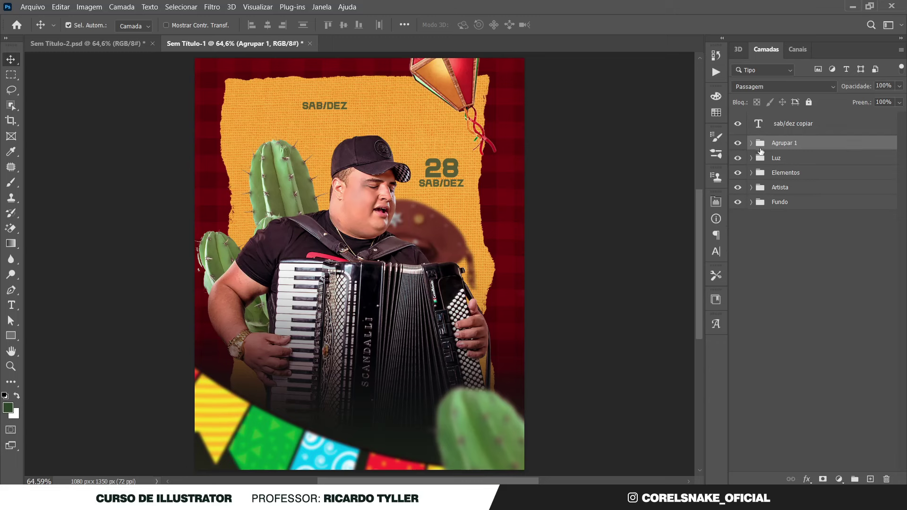
double_click(784, 143)
text(Data)
key(Return)
Retype the top copy as INSCREVA-SE NO CANAL.
click(333, 109)
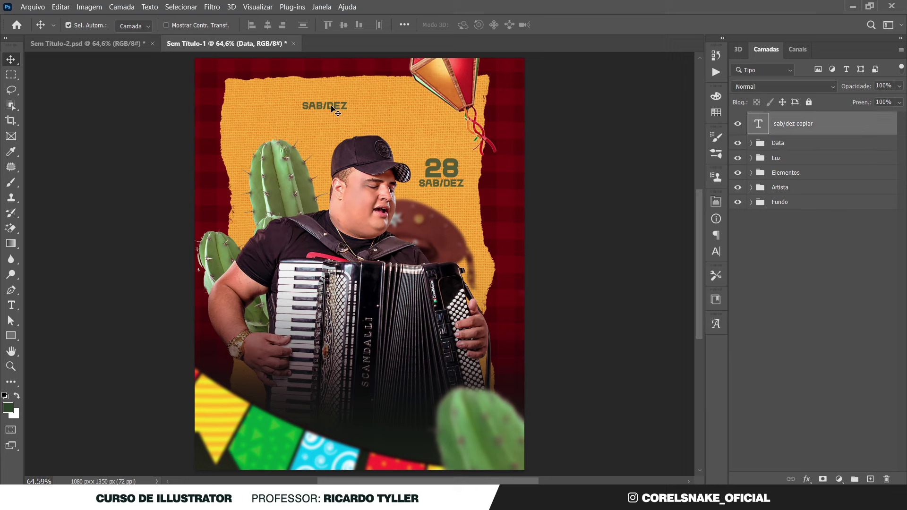
double_click(332, 107)
text(INSCRI)
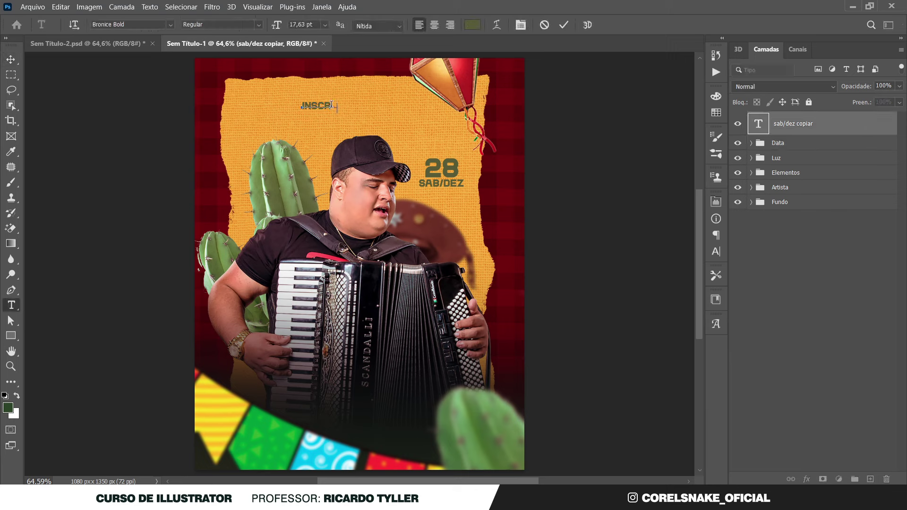
key(BackSpace)
text(EVA-SE E)
text(M ME)
key(BackSpace)
key(BackSpace)
key(BackSpace)
key(BackSpace)
text(O CAN)
text(AL)
click(10, 59)
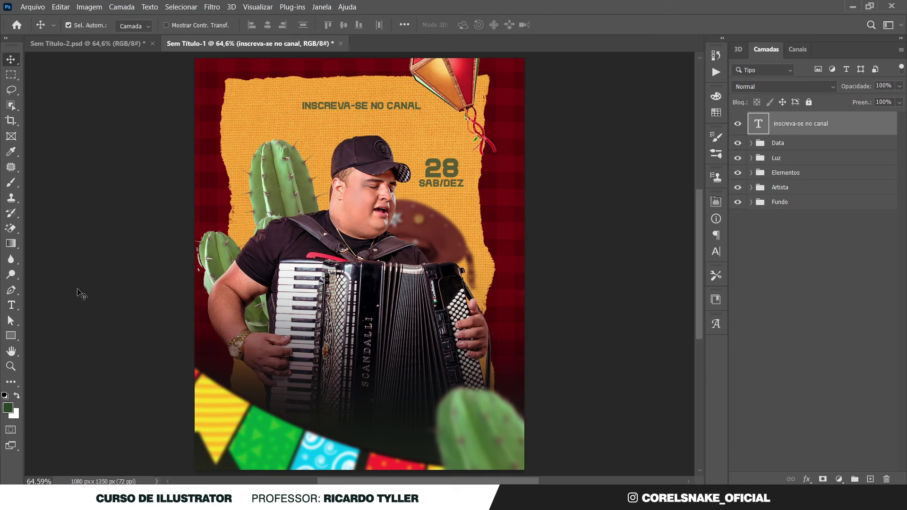
Draw a rectangle around INSCREVA-SE NO CANAL and round its corners into a pill.
right_click(9, 336)
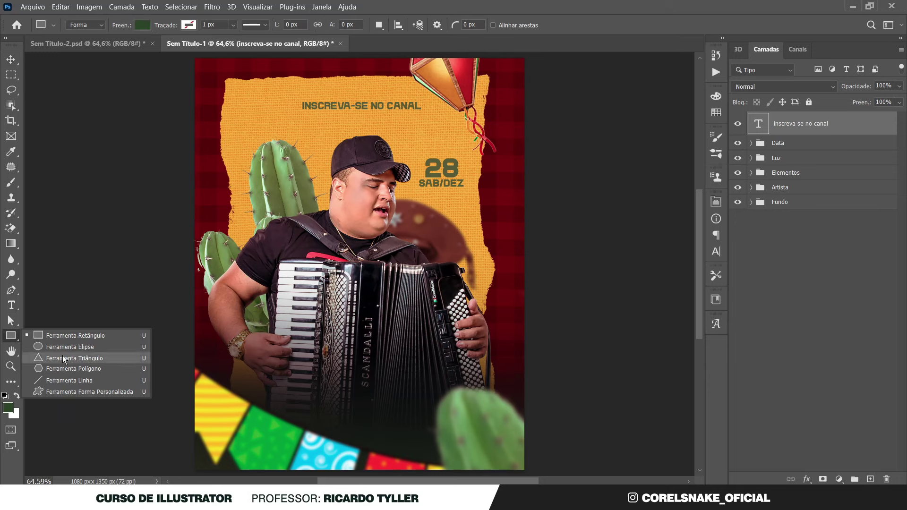
click(81, 335)
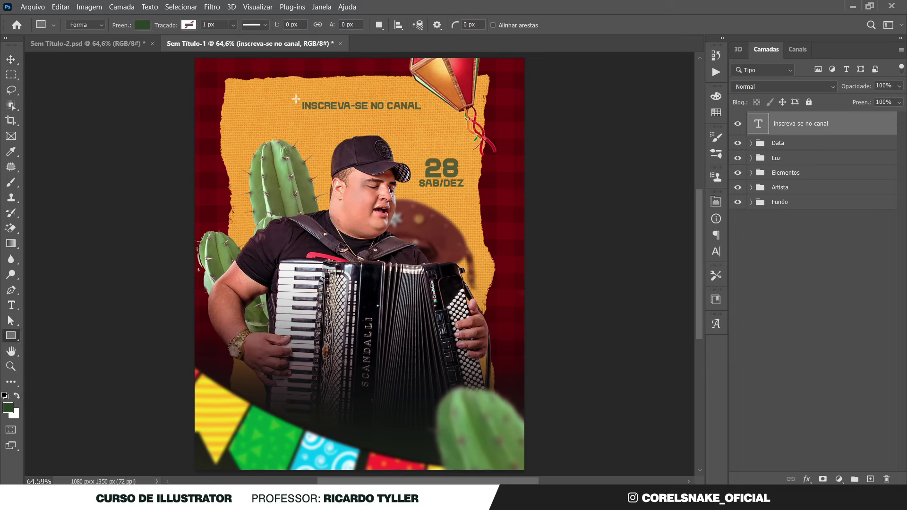
drag(296, 99, 439, 112)
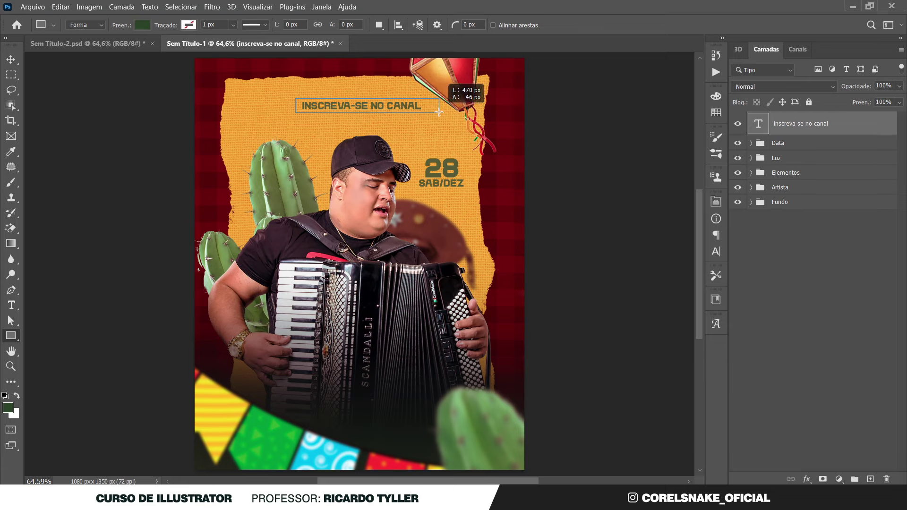
drag(439, 112, 441, 113)
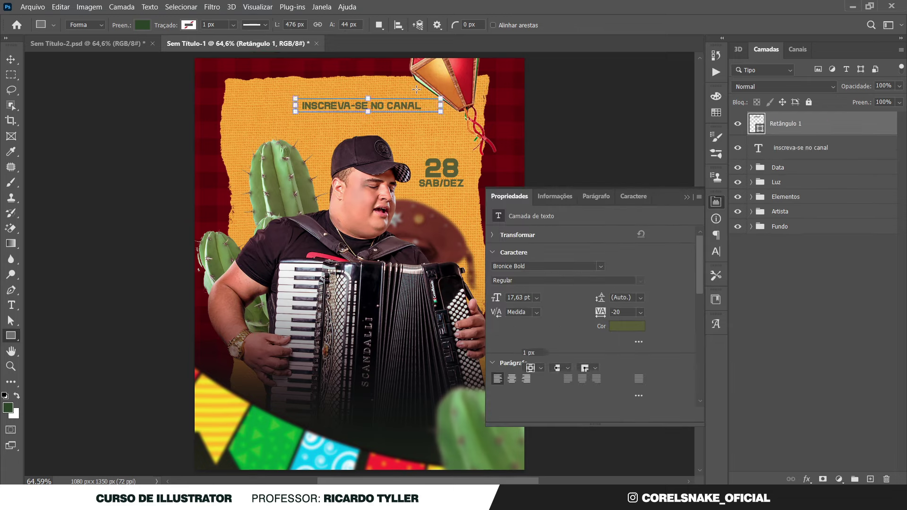
scroll(416, 89, up, 3)
click(716, 201)
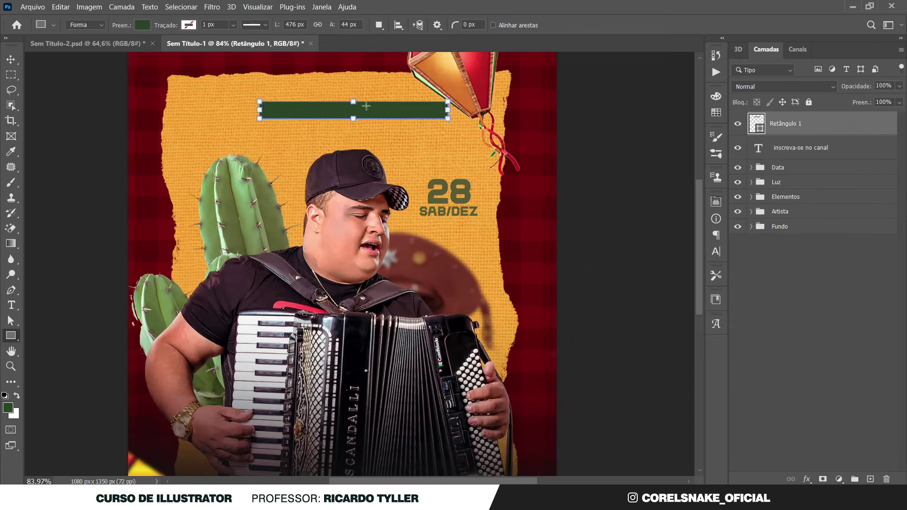
scroll(302, 96, up, 4)
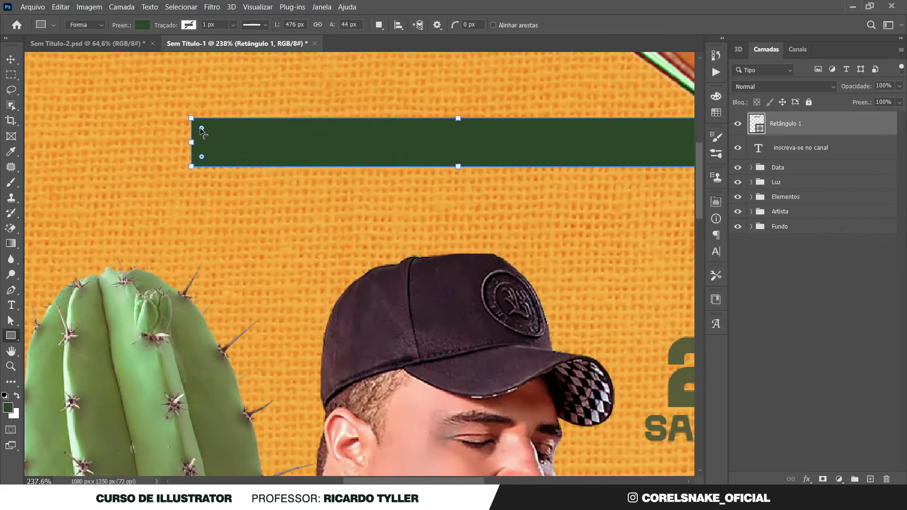
drag(201, 130, 247, 148)
click(11, 59)
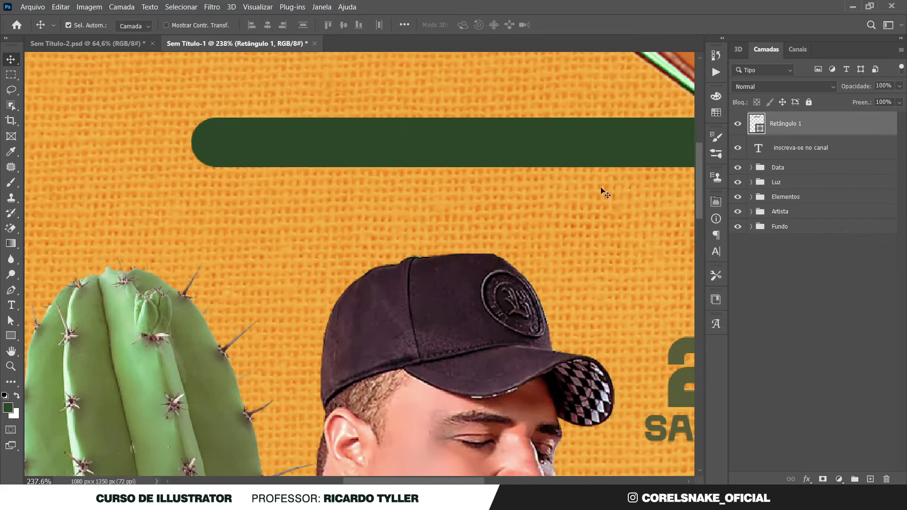
scroll(368, 245, down, 5)
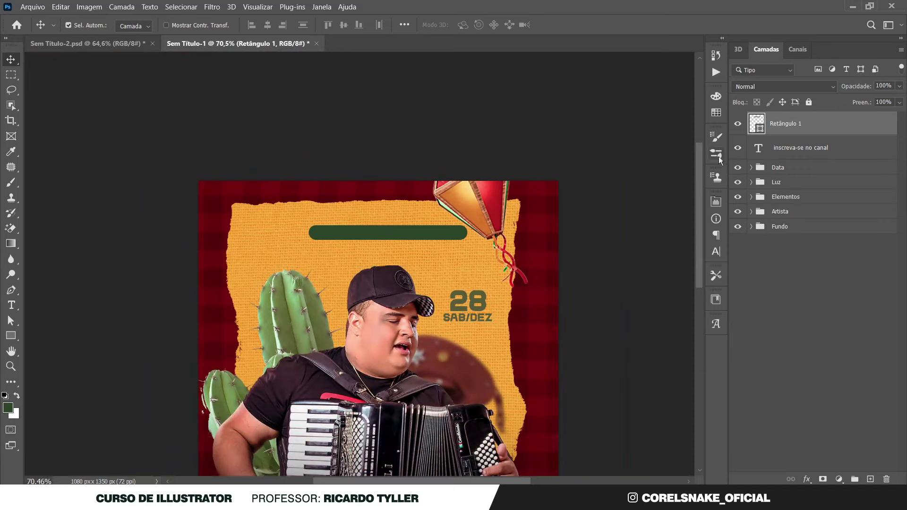
Fill the pill with the lantern's sampled red and send it behind the text.
double_click(758, 130)
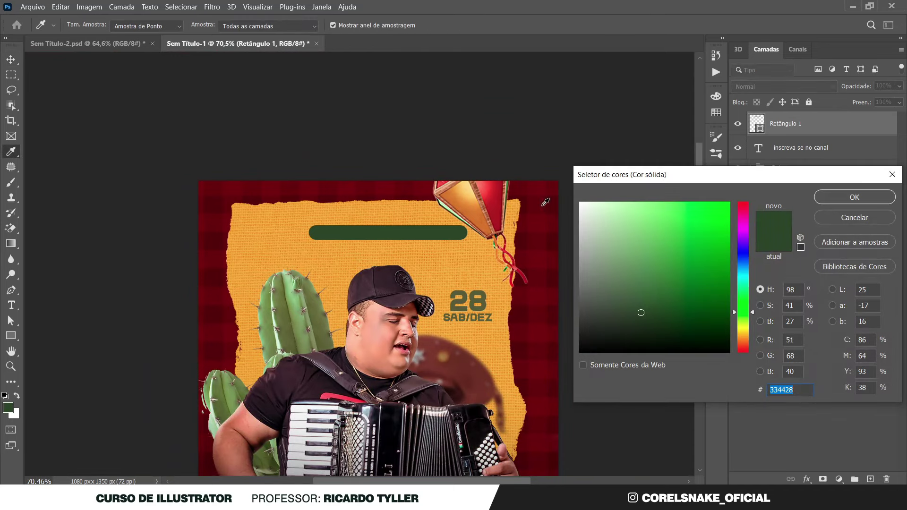
click(493, 200)
click(821, 203)
key(v)
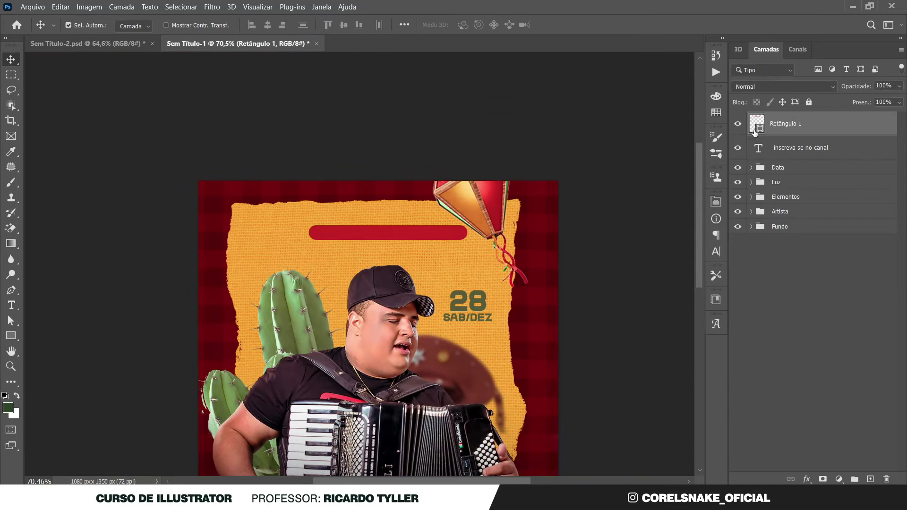
key(ctrl+bracketleft)
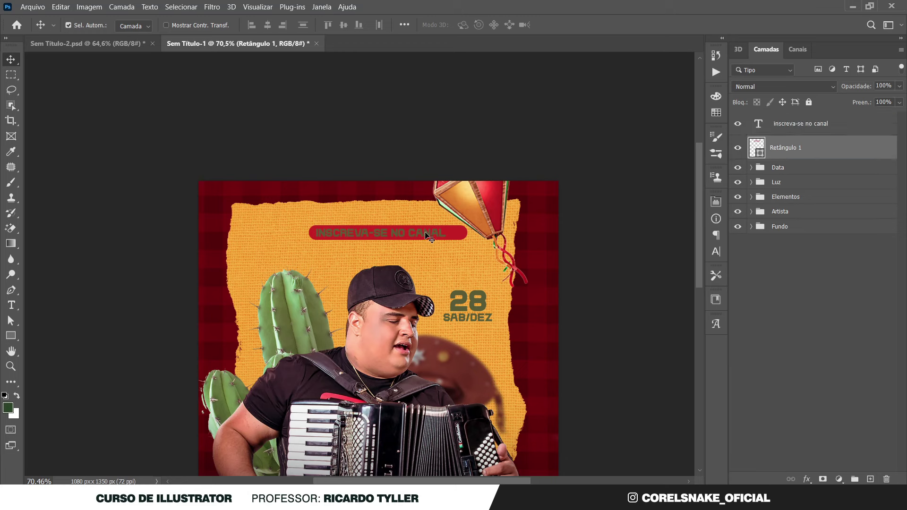
click(473, 231)
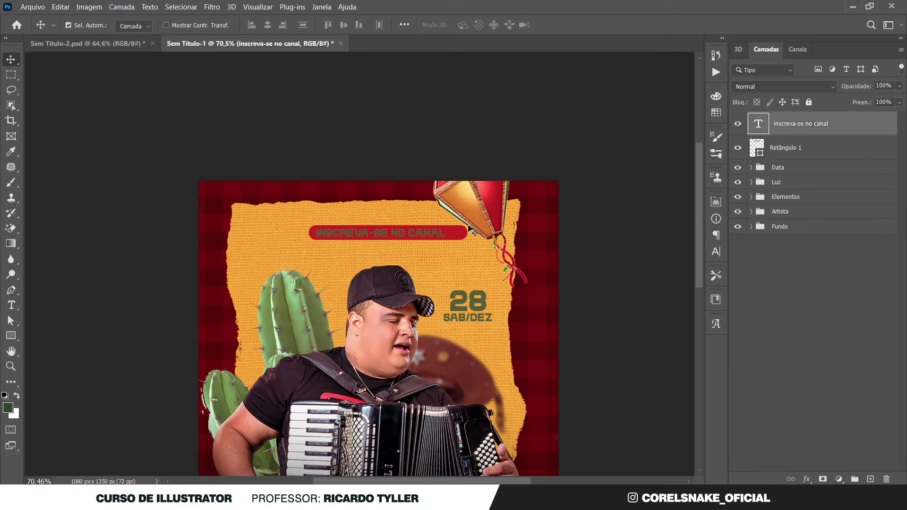
Set the INSCREVA-SE NO CANAL text colour to pale cream (about fff2d5) in the Character panel.
click(715, 252)
click(676, 269)
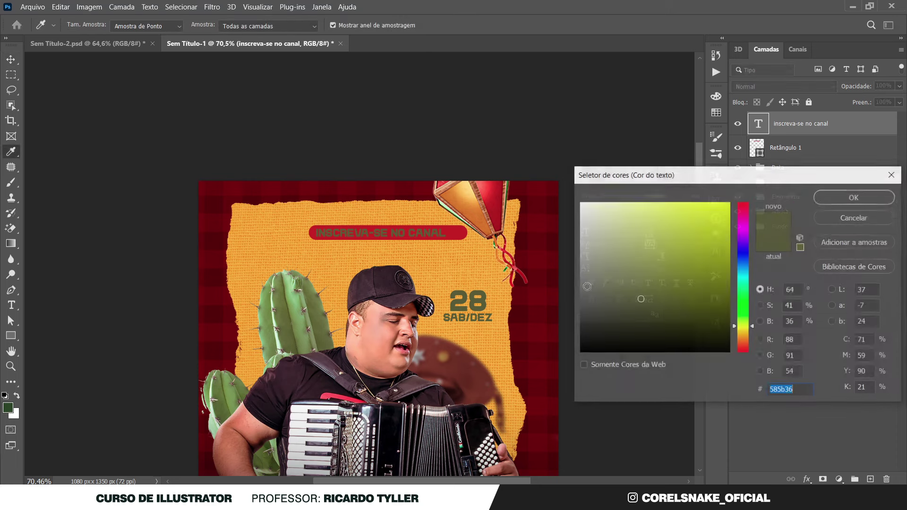
click(299, 409)
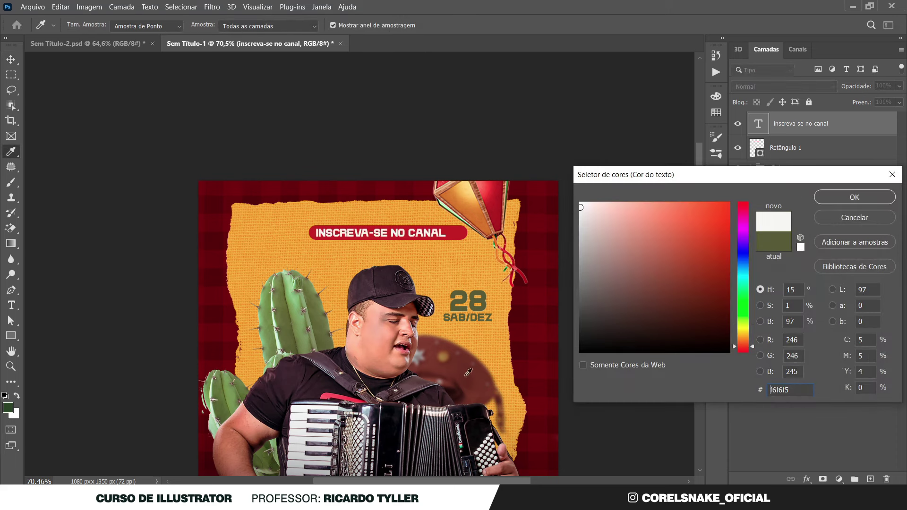
click(356, 256)
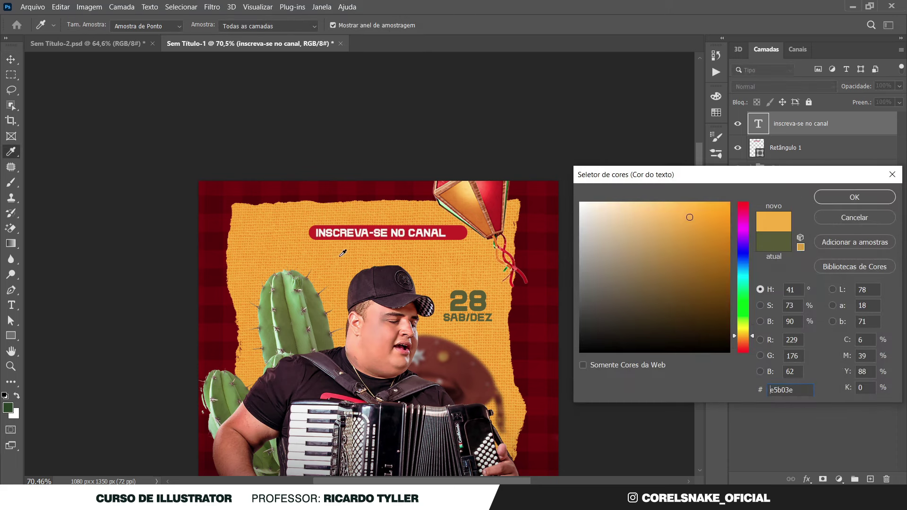
click(601, 203)
drag(612, 229, 616, 202)
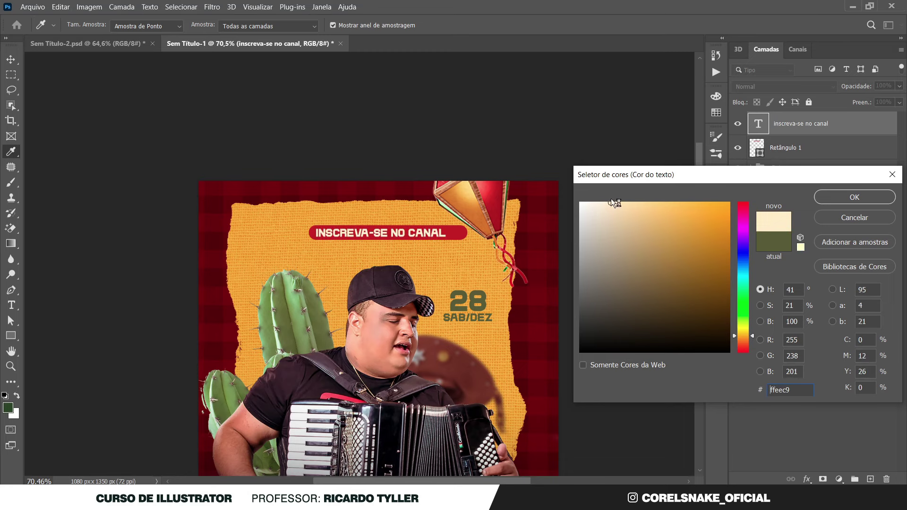
click(605, 203)
key(Return)
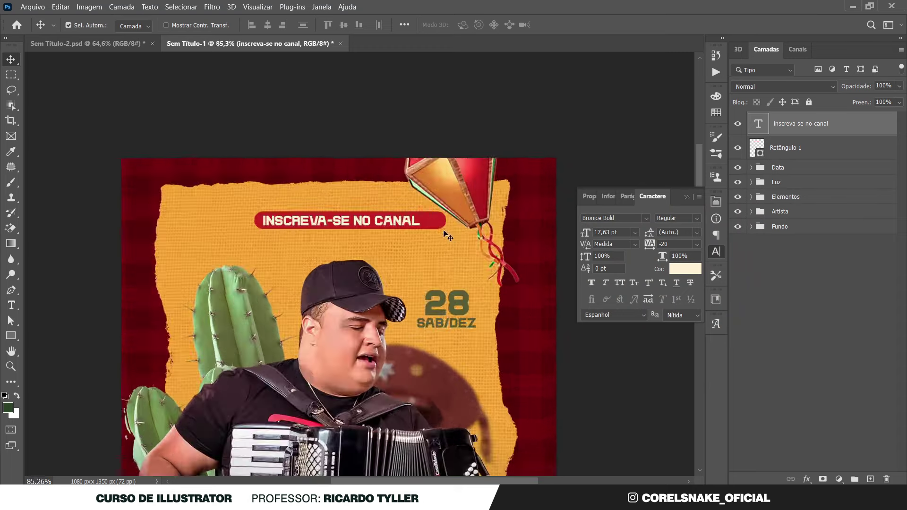
scroll(327, 208, down, 3)
click(716, 252)
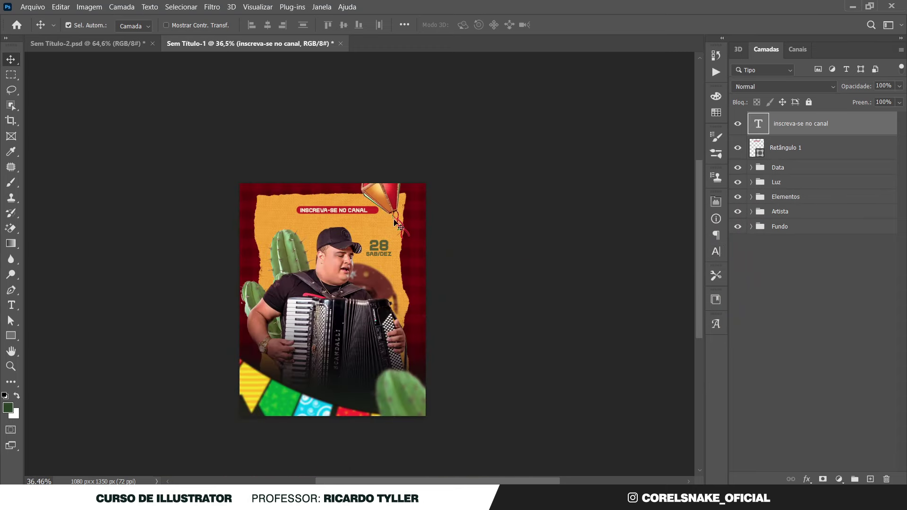
scroll(367, 225, up, 5)
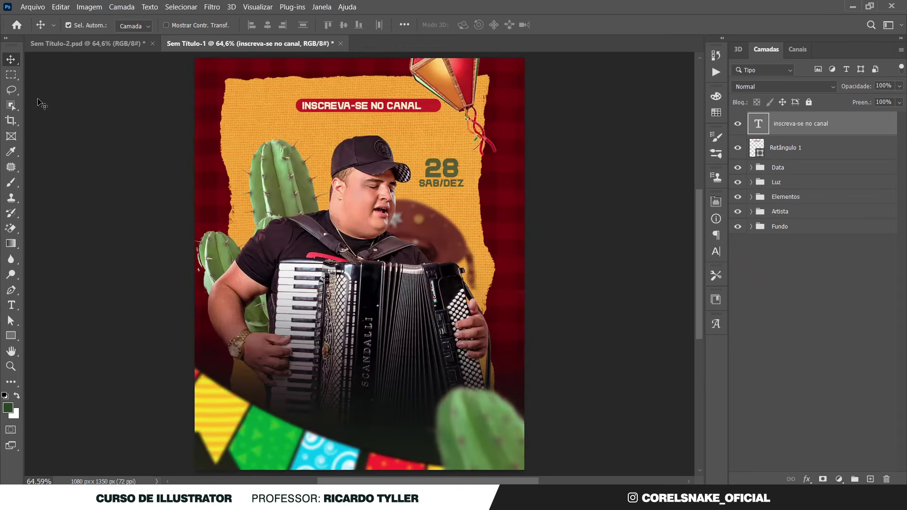
Show rulers and place a vertical guide at the page centre, 540 px.
key(ctrl+r)
drag(24, 83, 364, 63)
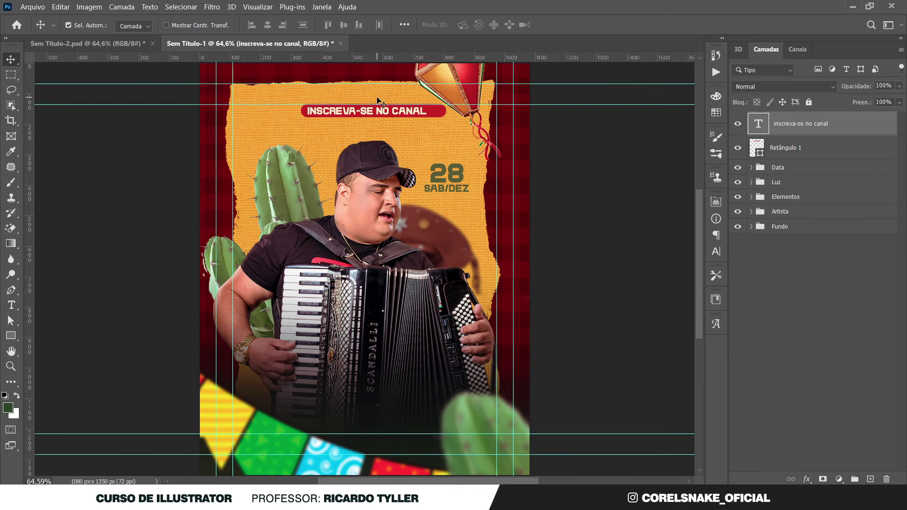
drag(30, 71, 364, 64)
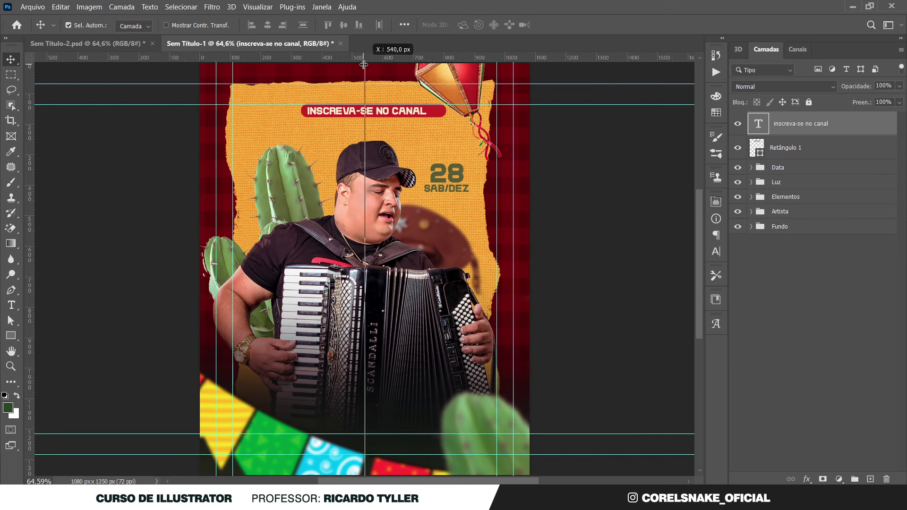
Nudge the red pill bar and then its text onto the centre guide.
click(431, 112)
key(ctrl+t)
key(Left)
key(Left)
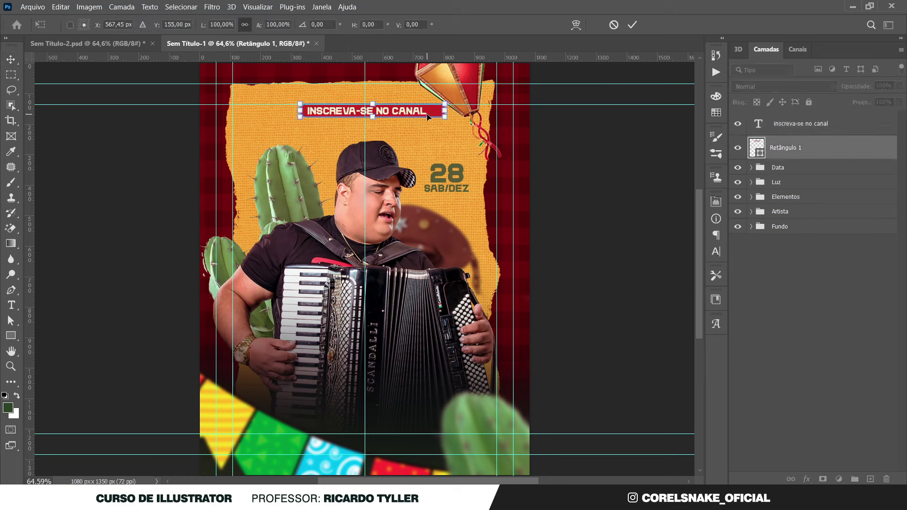
key(Left)
key(Left)
key(Left)
key(Left)
key(Left)
key(Left)
key(Left)
key(Left)
key(Left)
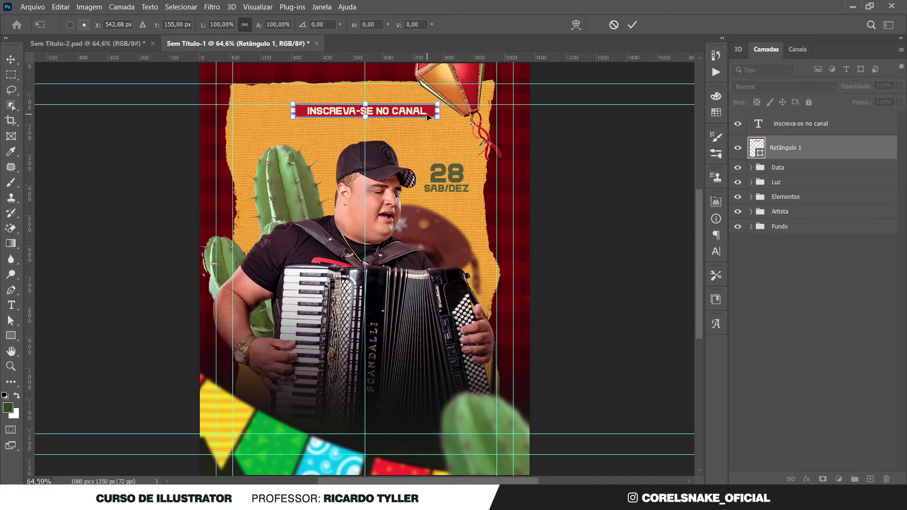
key(Return)
click(405, 114)
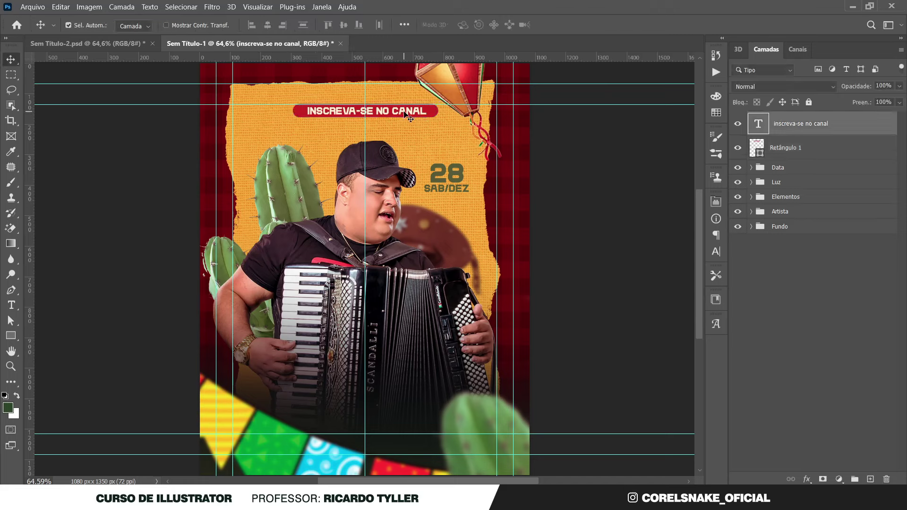
key(ctrl+t)
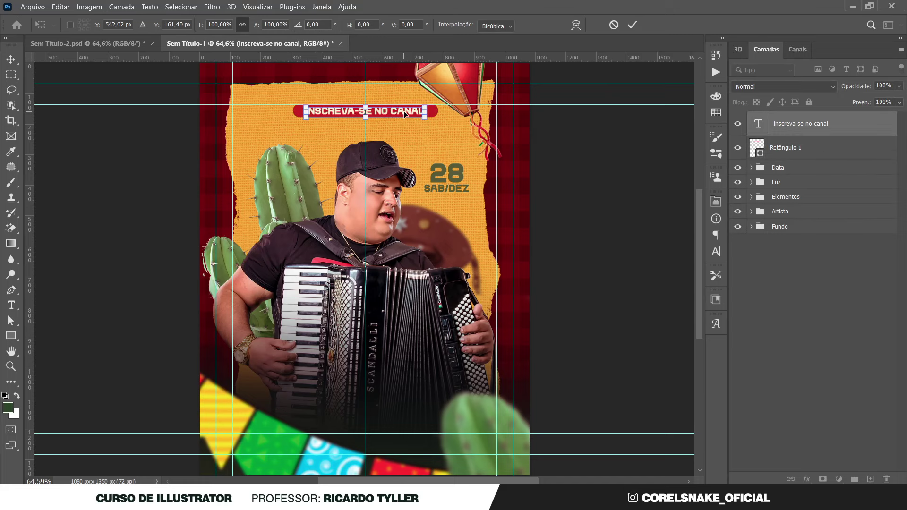
key(Return)
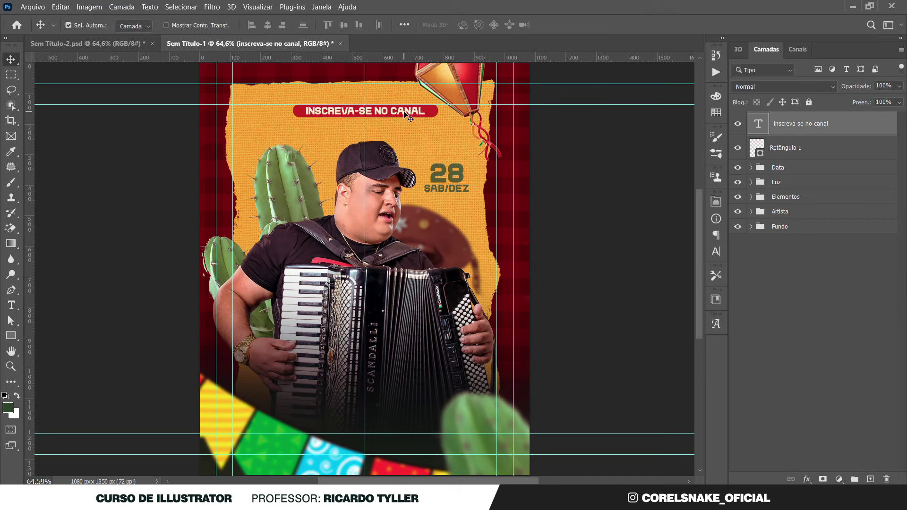
click(577, 176)
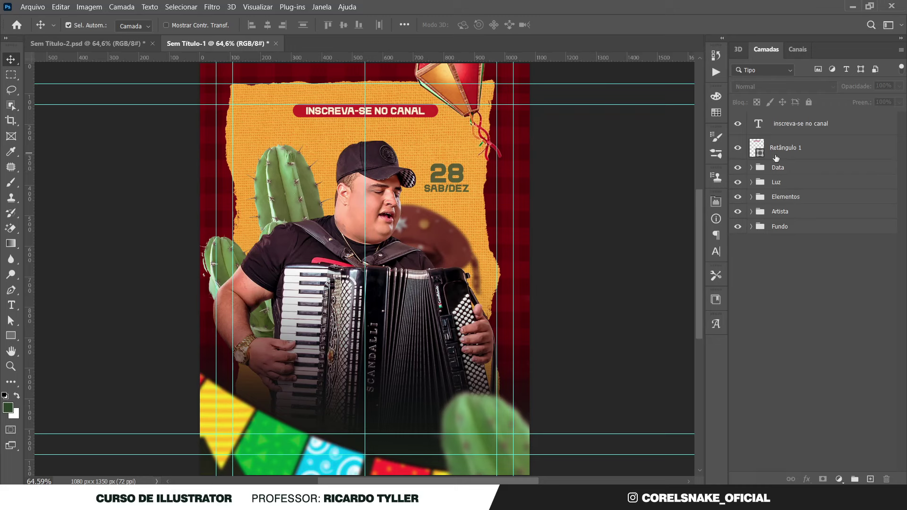
Group the red bar and its text as 'Base texto'.
click(798, 147)
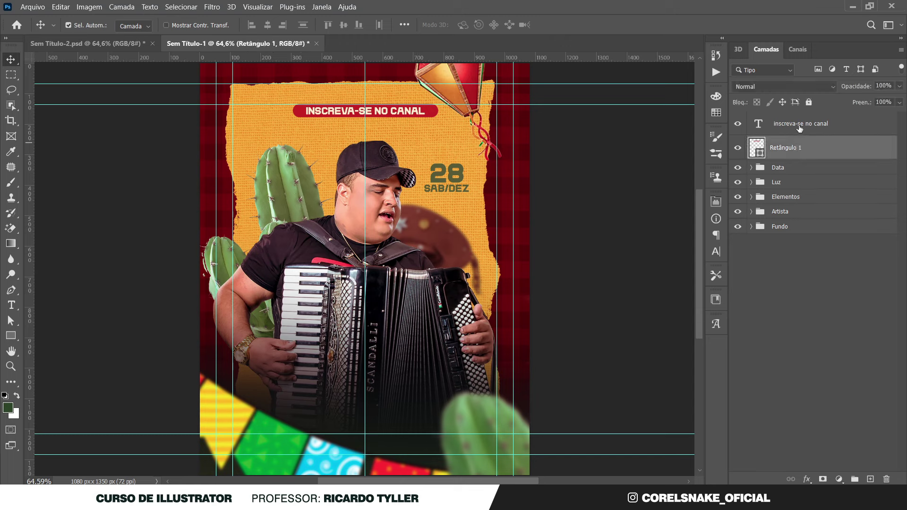
shift+click(799, 127)
key(ctrl+g)
double_click(782, 119)
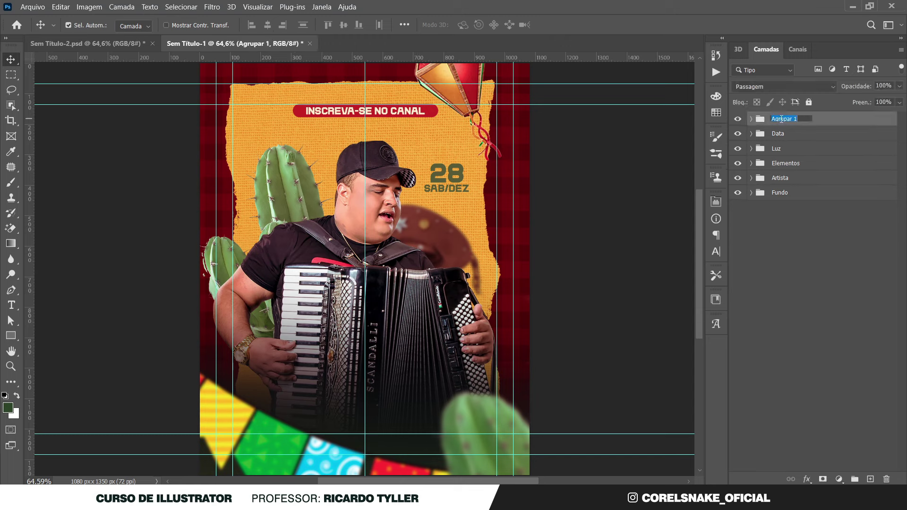
text(Base text)
text(o)
key(Return)
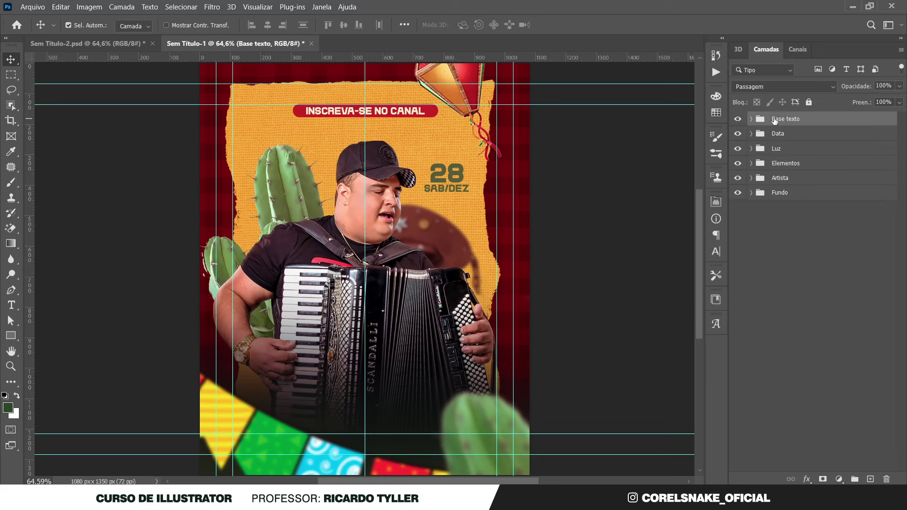
click(654, 173)
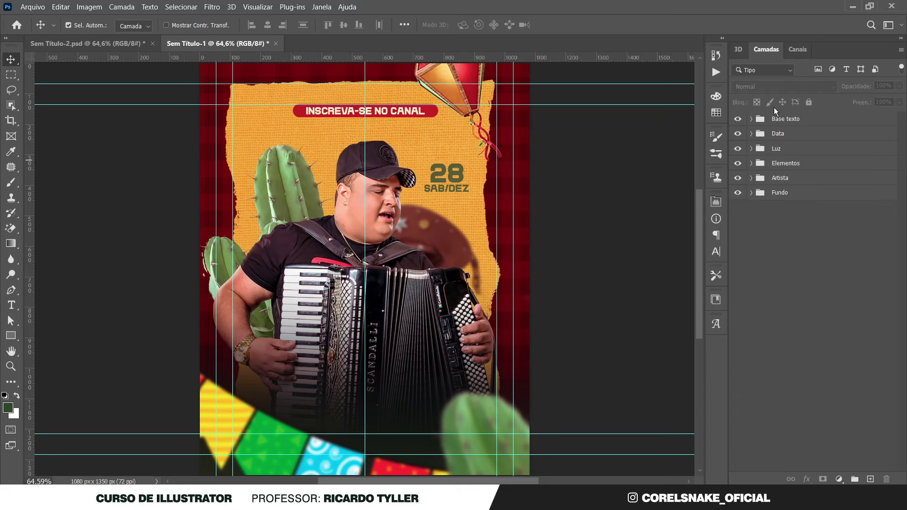
Colour-tag the Fundo group red and the Artista group green.
right_click(738, 192)
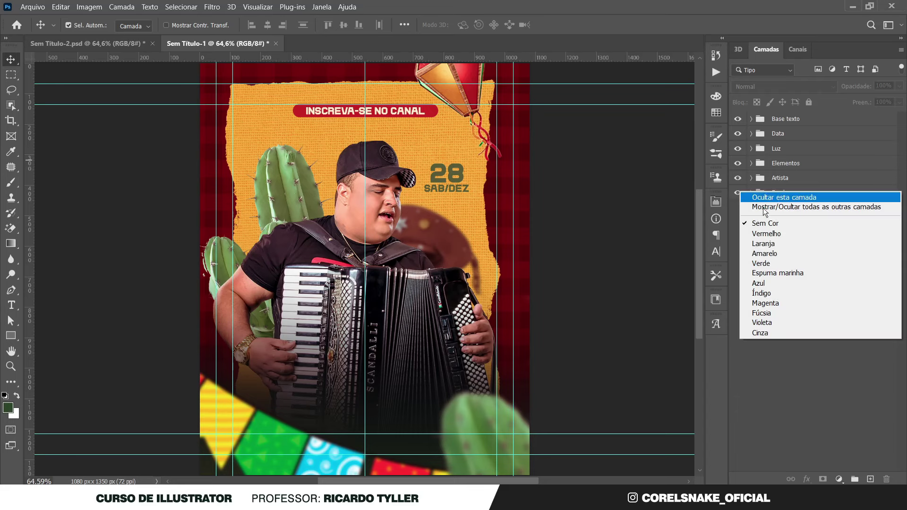
click(781, 233)
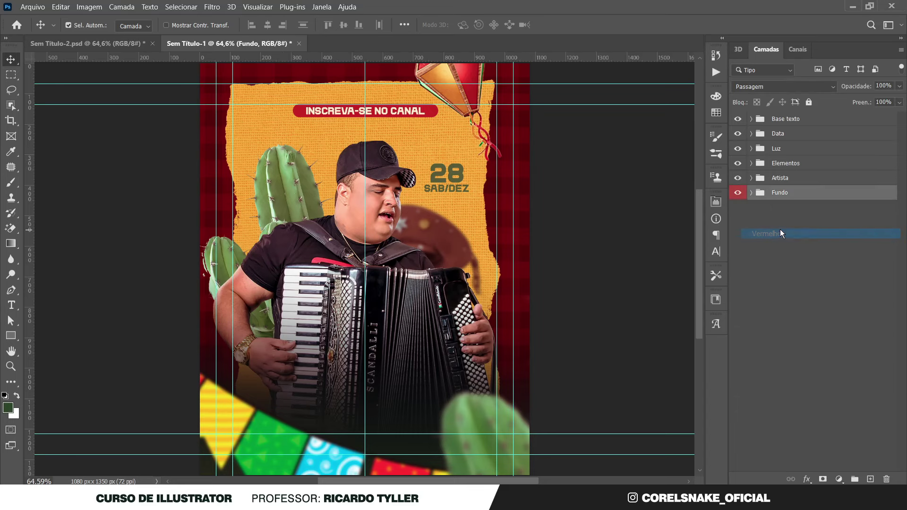
right_click(739, 180)
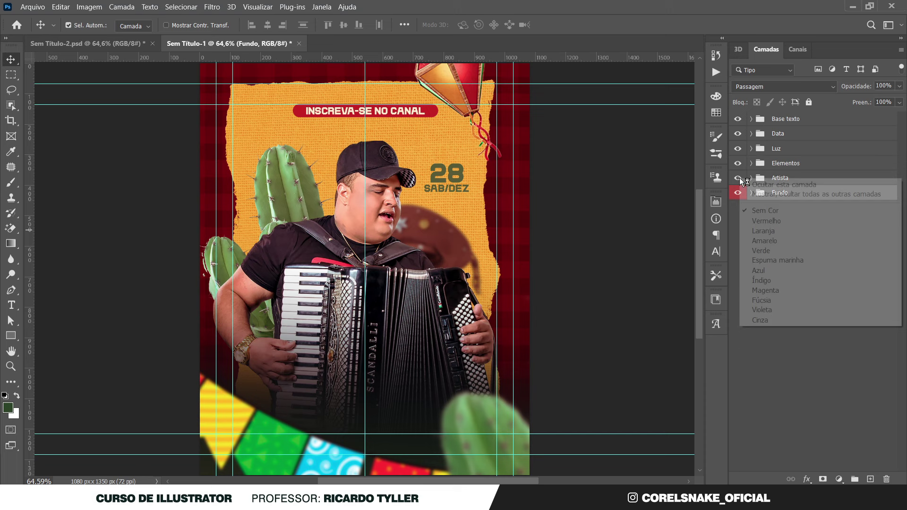
click(770, 251)
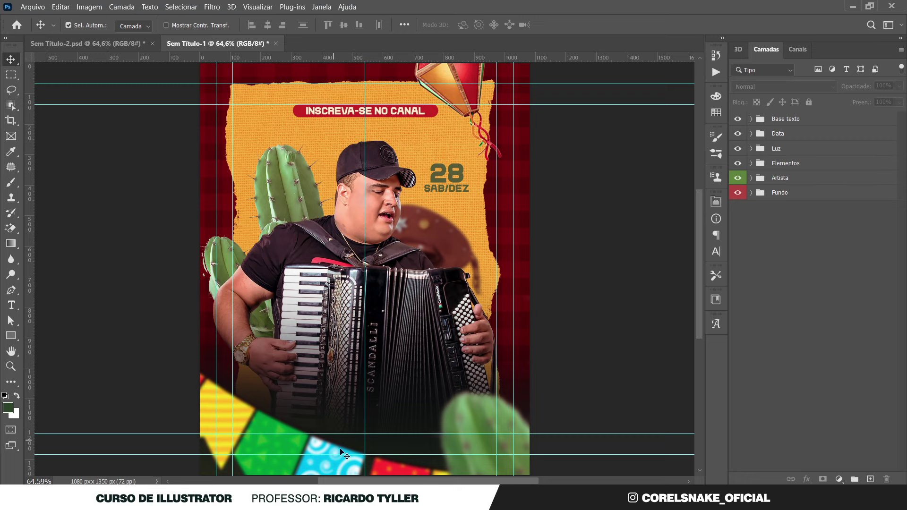
Drag the round wooden plaque image from the FLYER folder onto the canvas.
click(361, 482)
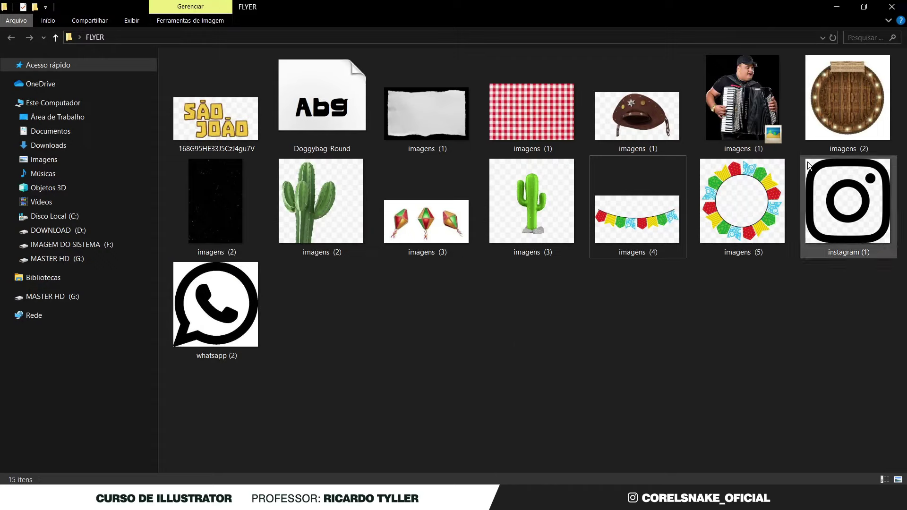
drag(858, 89, 616, 265)
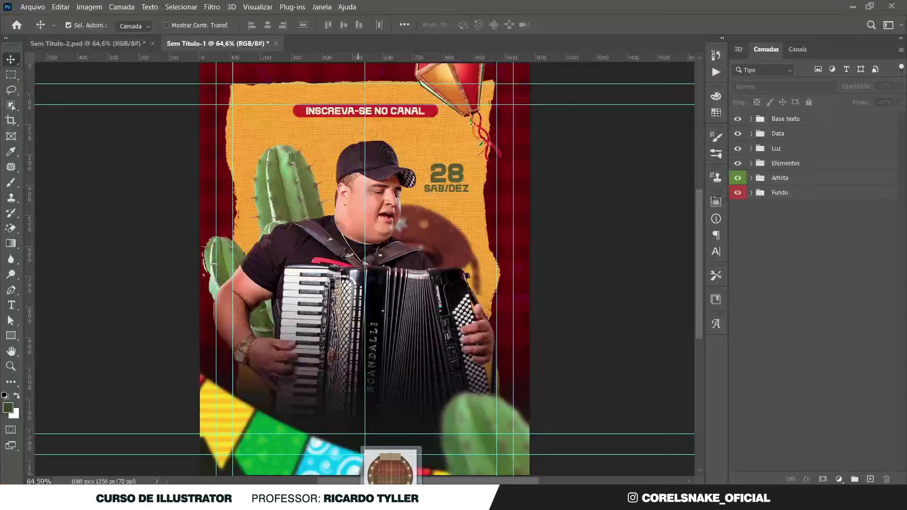
drag(616, 265, 372, 387)
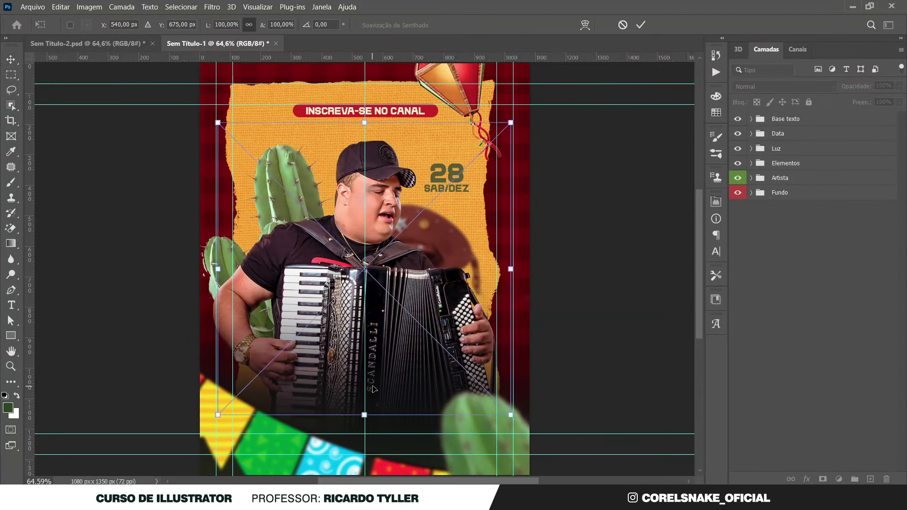
Scale the plaque to about 80% and move it lower on the flyer.
drag(509, 124, 481, 151)
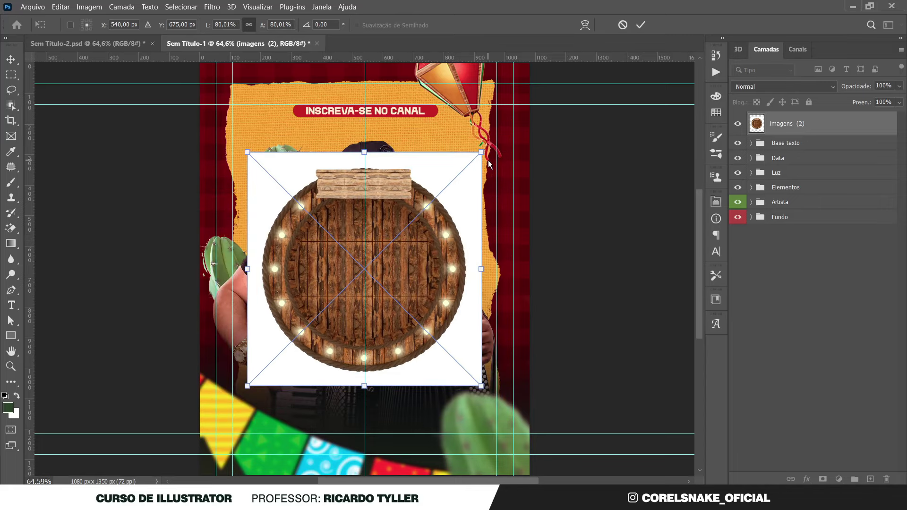
drag(435, 248, 435, 281)
key(Return)
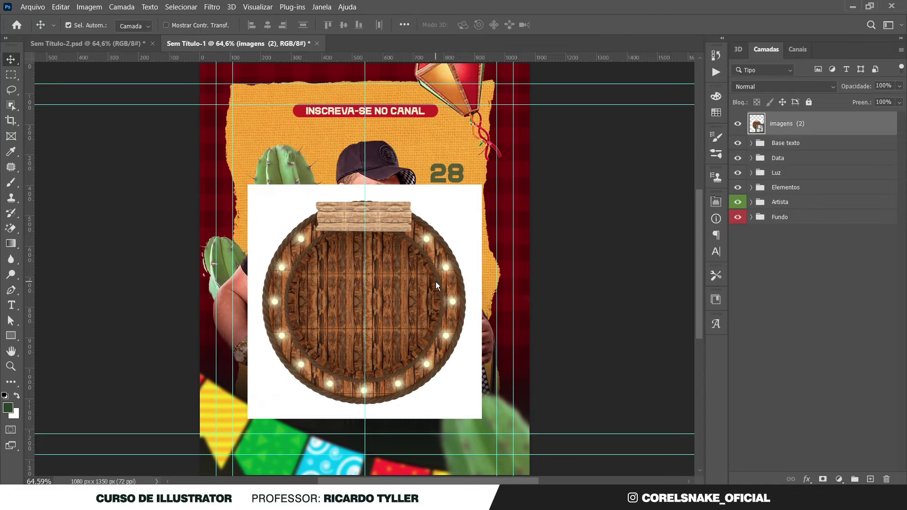
Select the round plaque with Object Selection and mask away its white background.
click(9, 108)
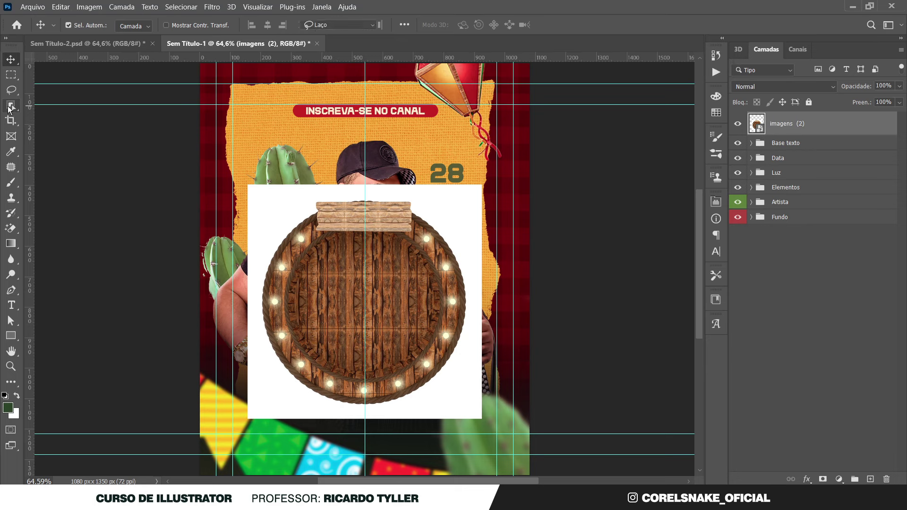
click(60, 107)
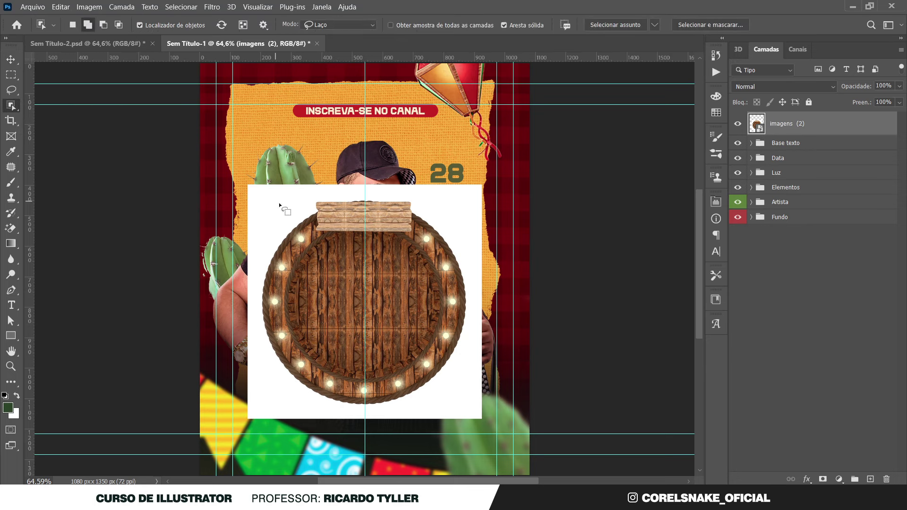
click(315, 229)
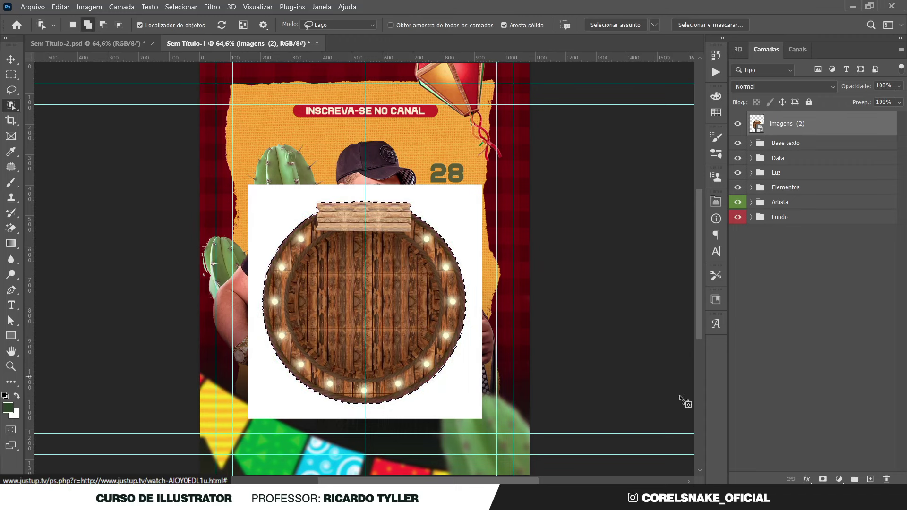
click(823, 478)
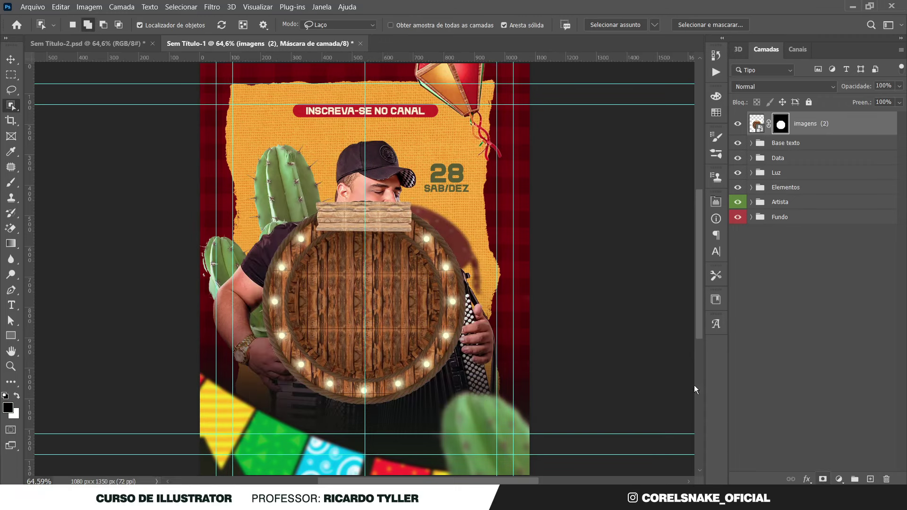
click(13, 64)
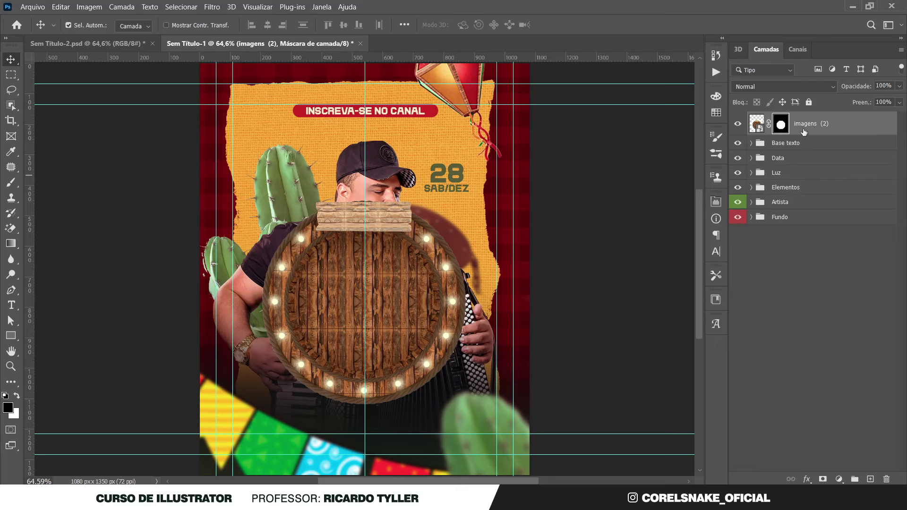
Convert the plaque to a smart object, duplicate it, and rotate the copy about 100°.
right_click(838, 125)
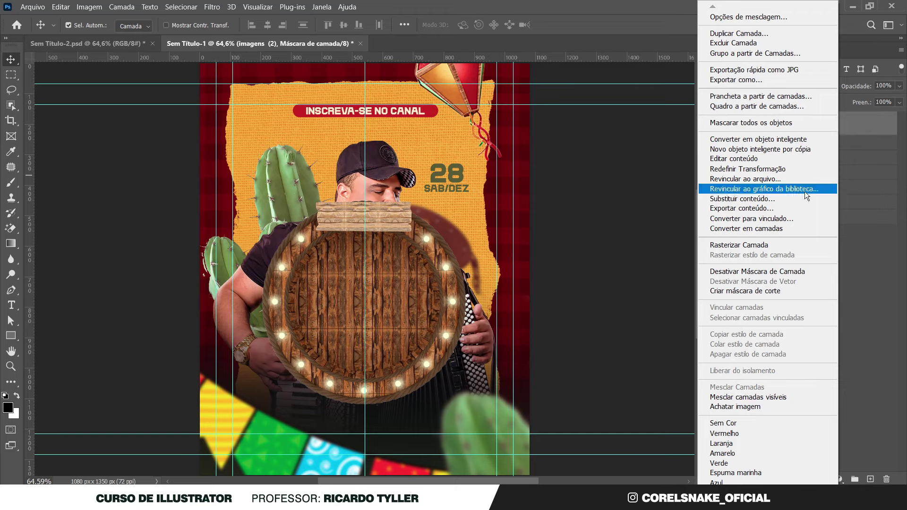
click(798, 139)
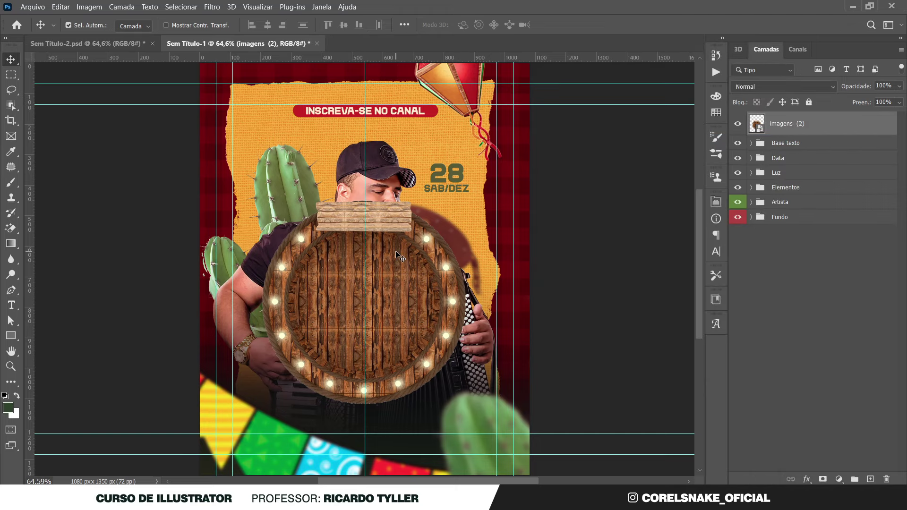
key(ctrl)
key(ctrl+j)
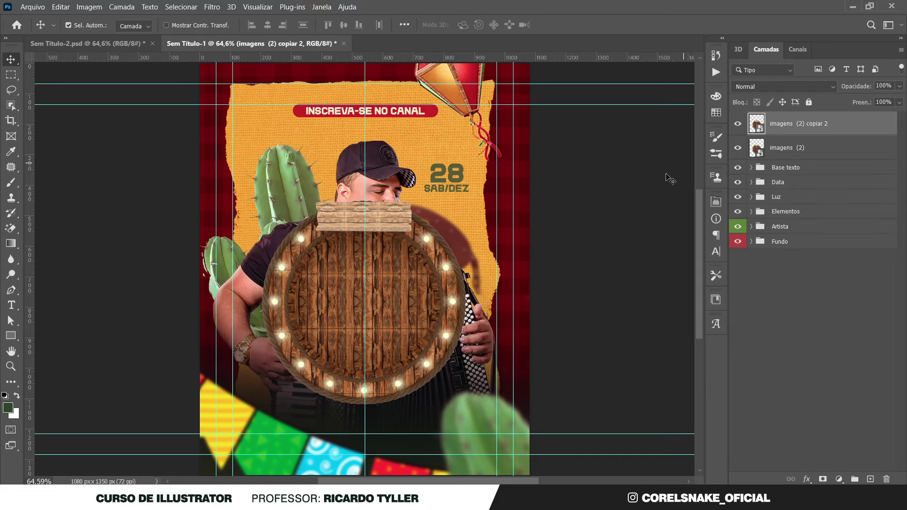
key(ctrl+t)
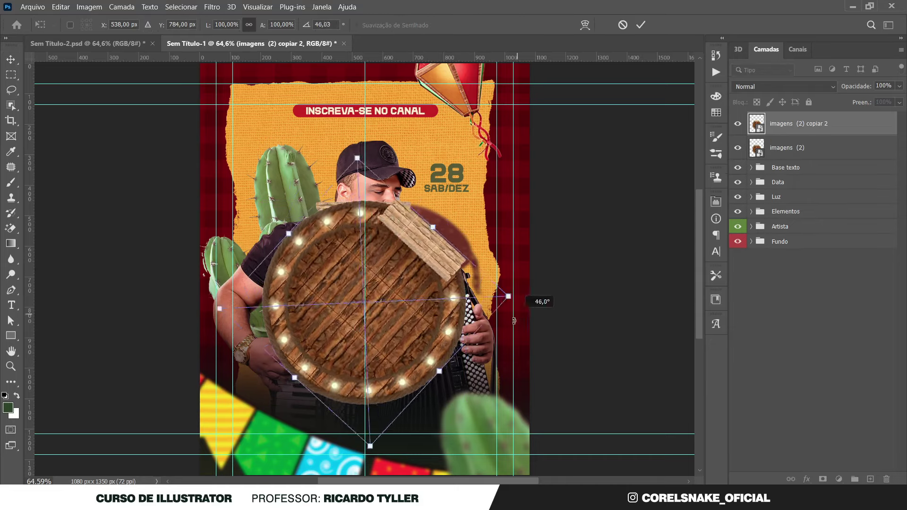
drag(502, 180, 461, 456)
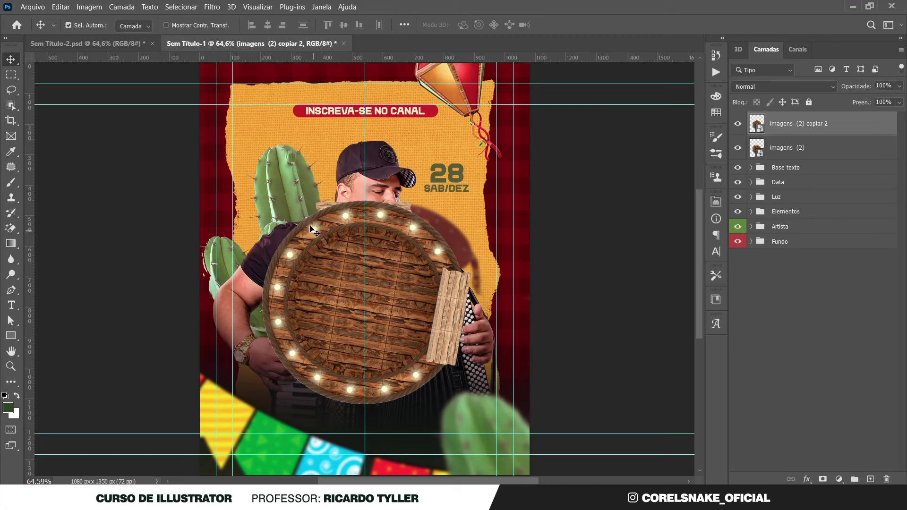
Add layer masks to both the original plaque and its copy.
click(761, 150)
click(823, 479)
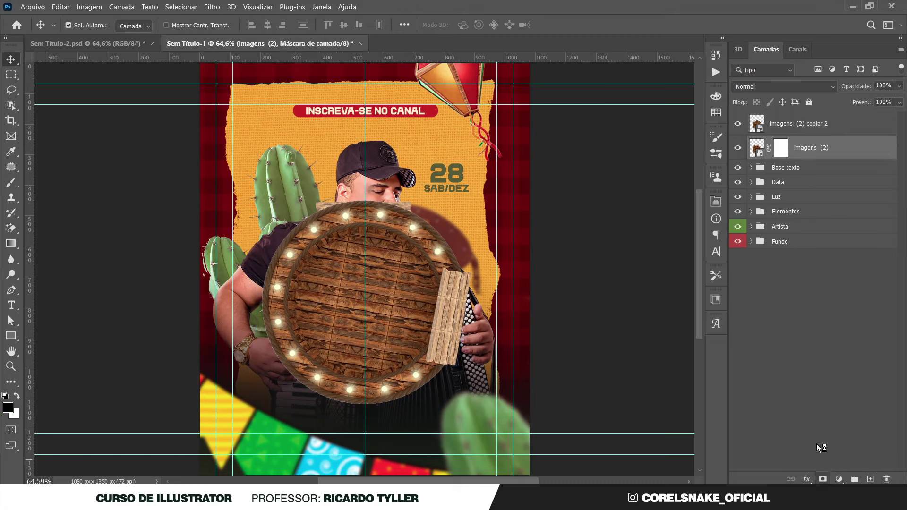
click(779, 129)
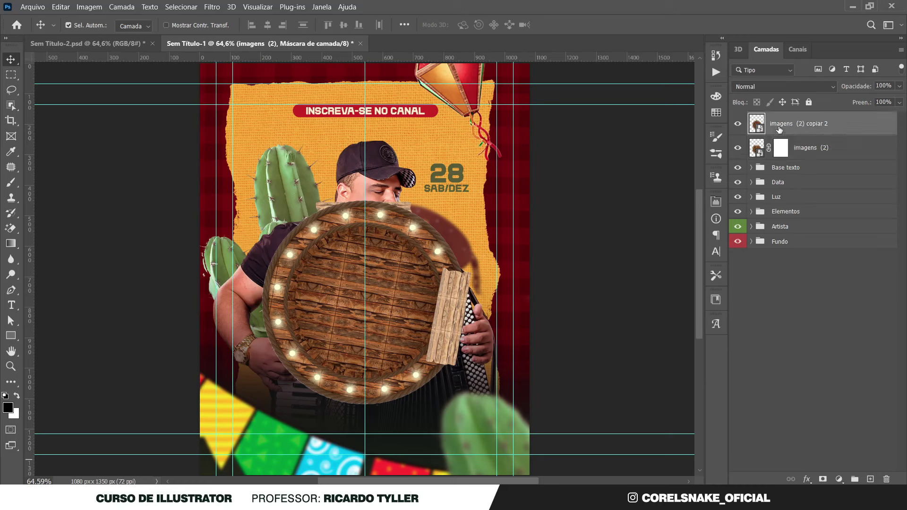
click(822, 479)
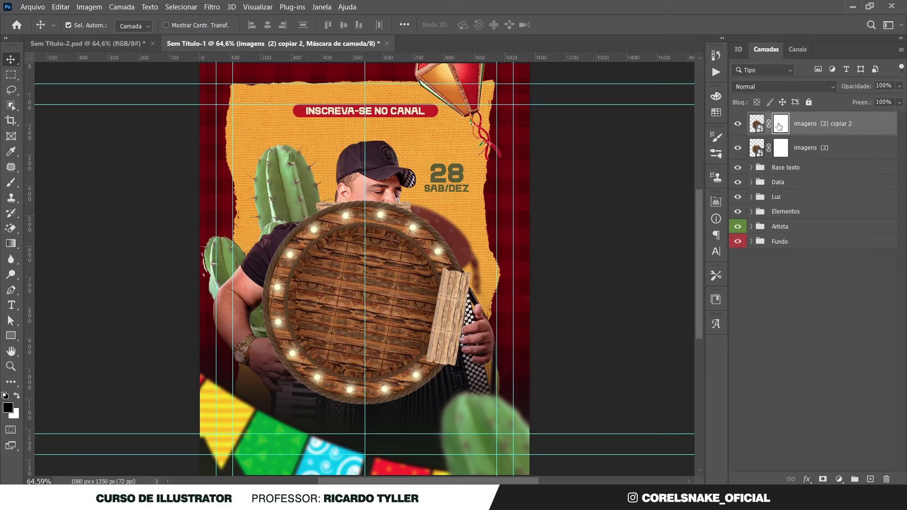
Paint black on the original's mask with a small brush to hide the plank near the face.
key(b)
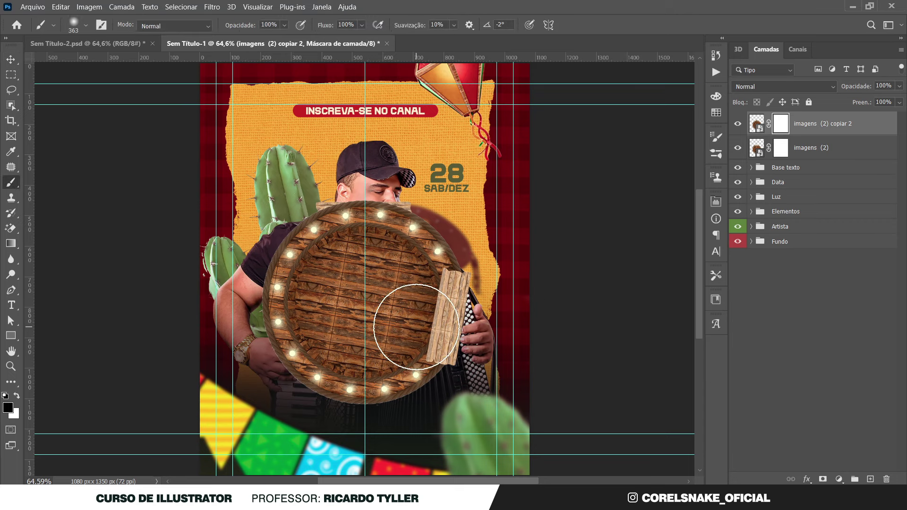
mouse_move(416, 326)
mouse_down()
mouse_move(429, 335)
mouse_move(445, 283)
mouse_move(435, 364)
mouse_move(455, 308)
mouse_move(460, 336)
mouse_up()
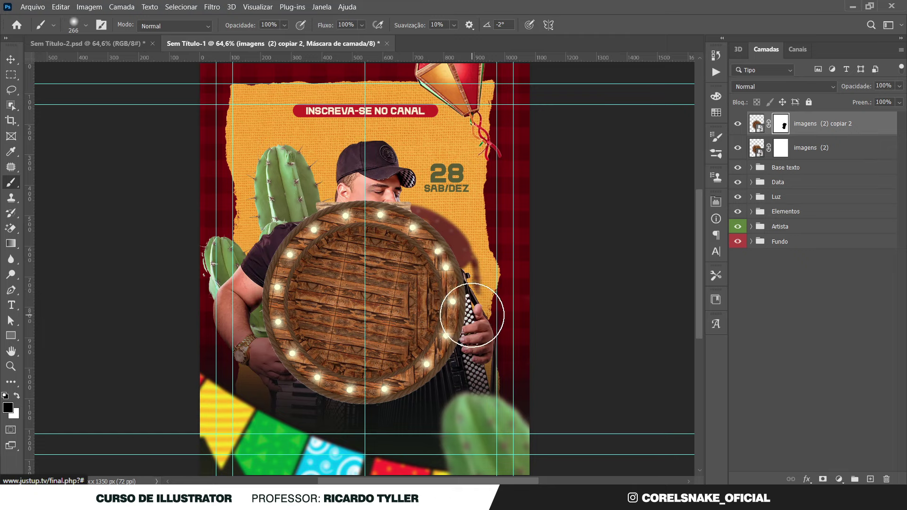
scroll(468, 303, up, 3)
scroll(440, 278, down, 5)
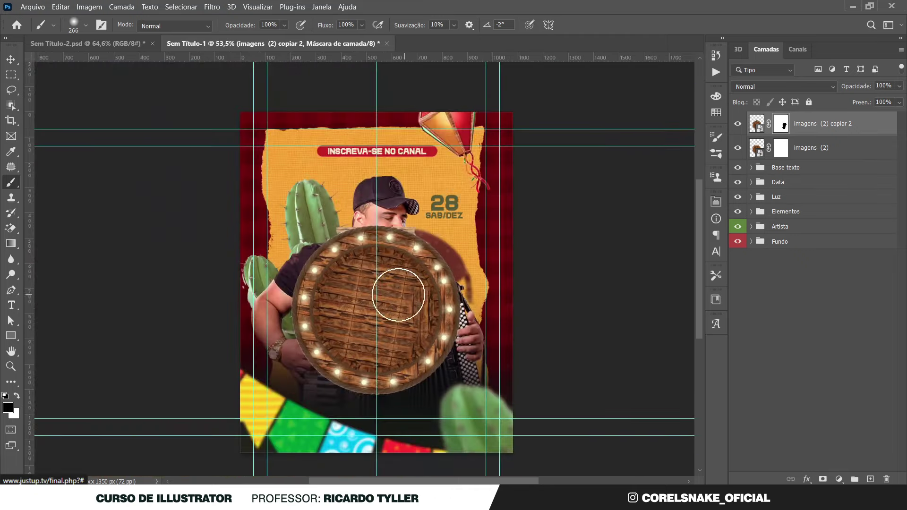
scroll(399, 295, up, 3)
scroll(374, 253, up, 3)
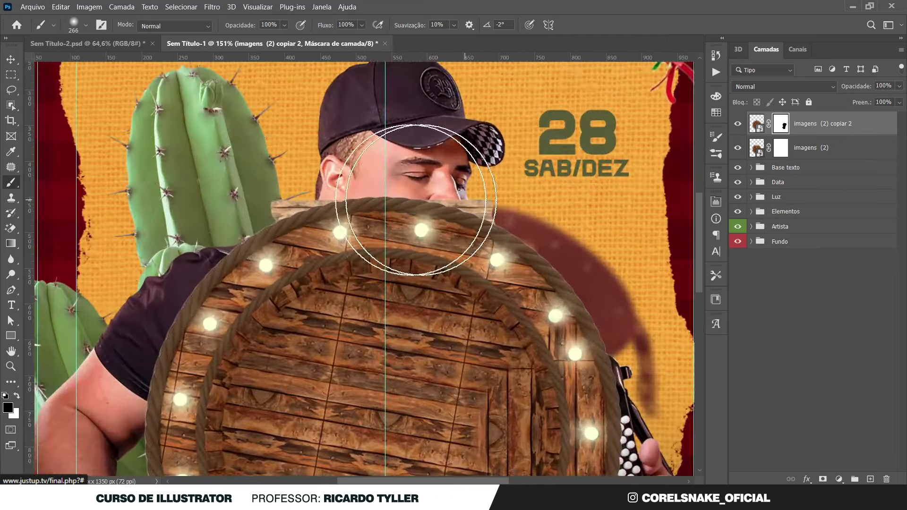
click(781, 147)
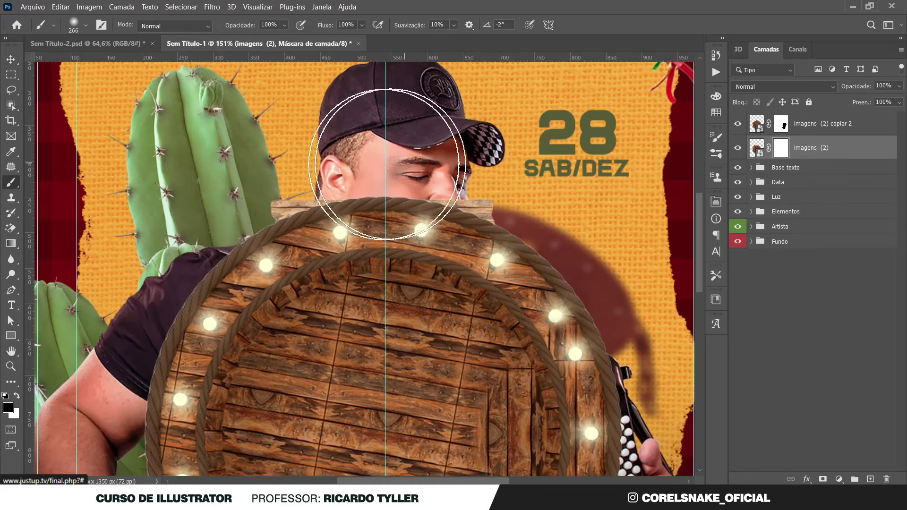
drag(442, 202, 470, 223)
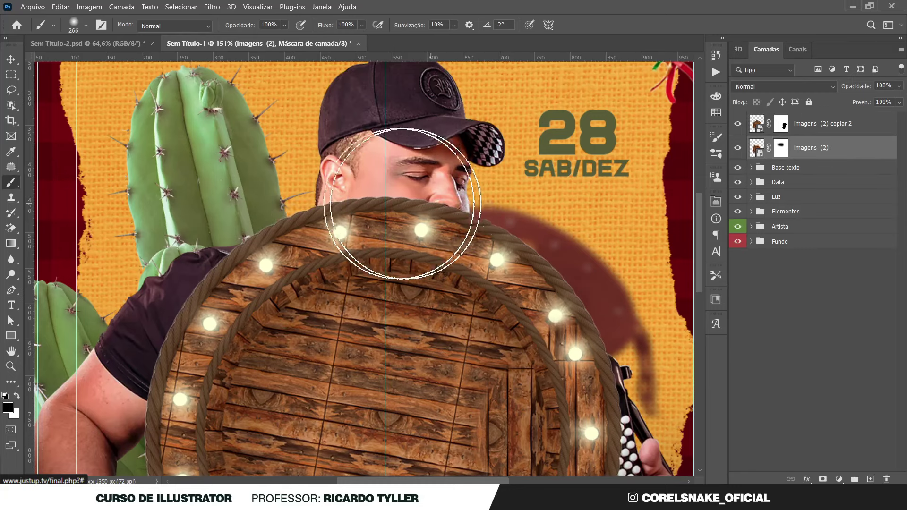
scroll(373, 260, down, 3)
scroll(373, 260, down, 2)
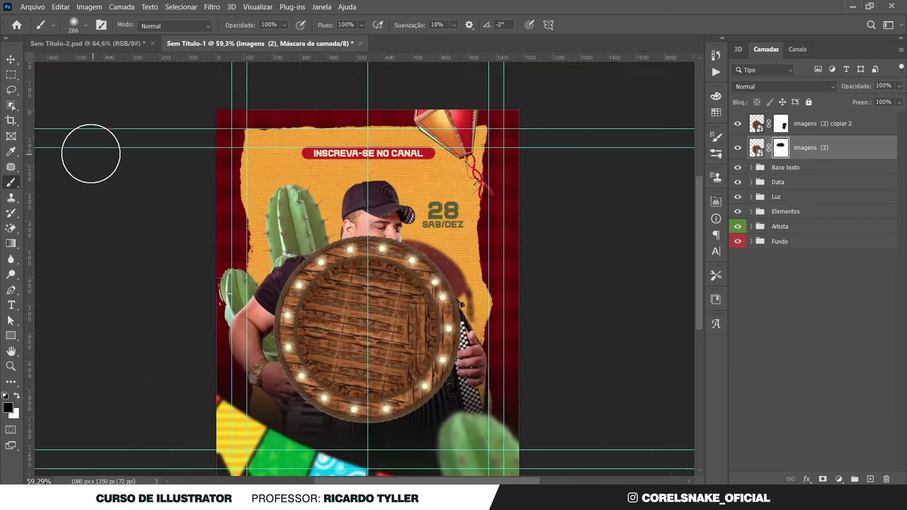
Merge the two plaque layers into one.
click(12, 59)
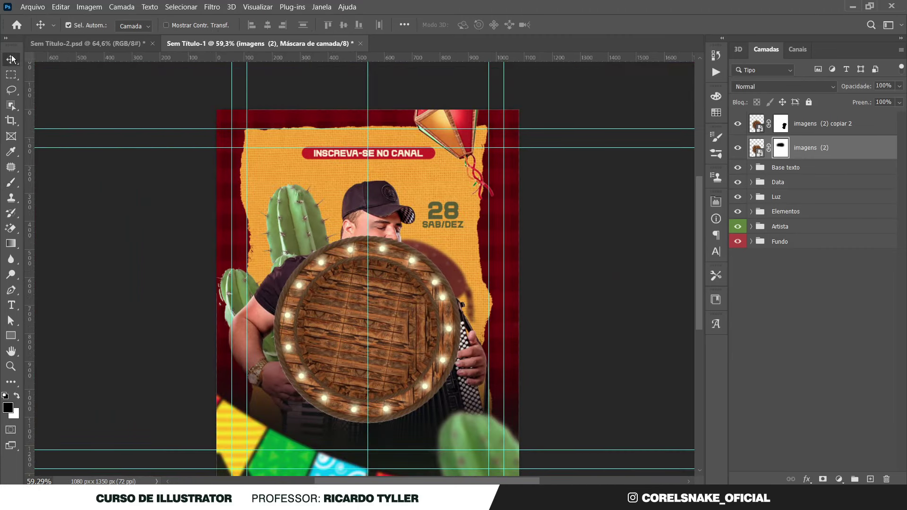
shift+click(813, 126)
key(ctrl+e)
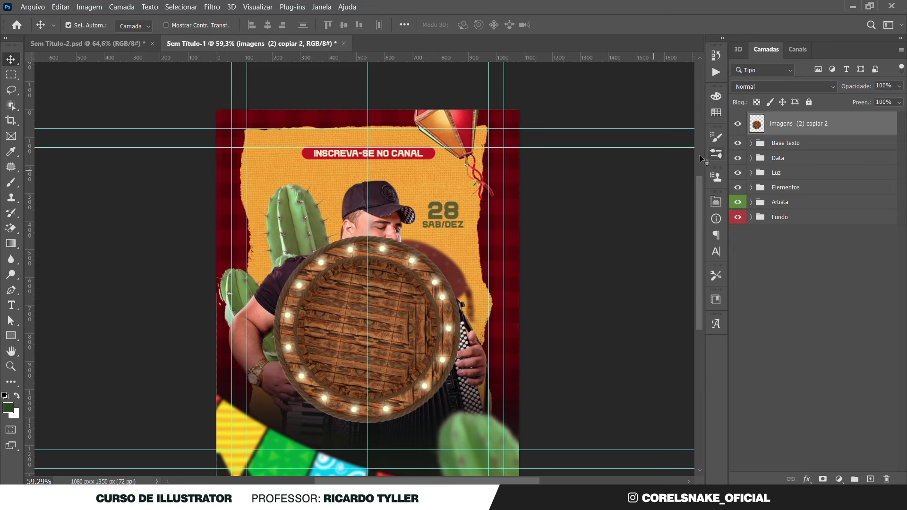
right_click(858, 123)
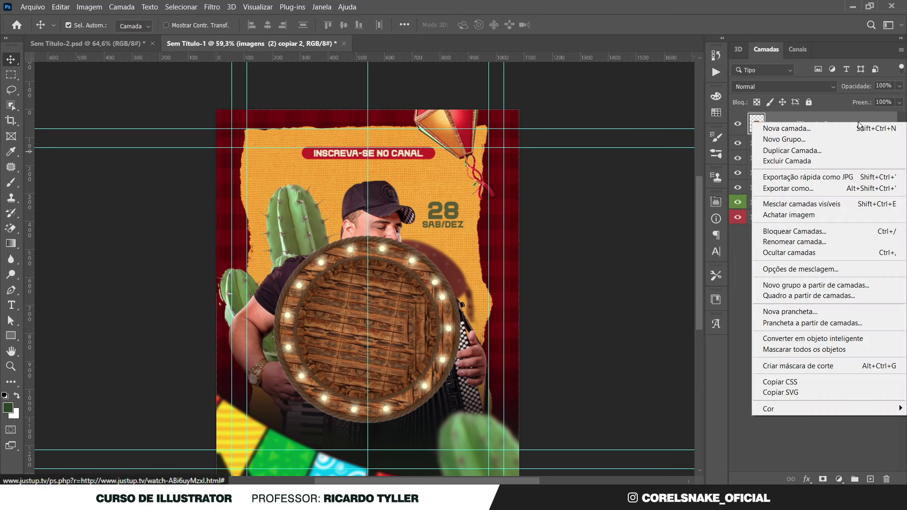
Convert the merged plaque to a smart object, scale it to about 71%, and lower it over the accordion.
click(830, 339)
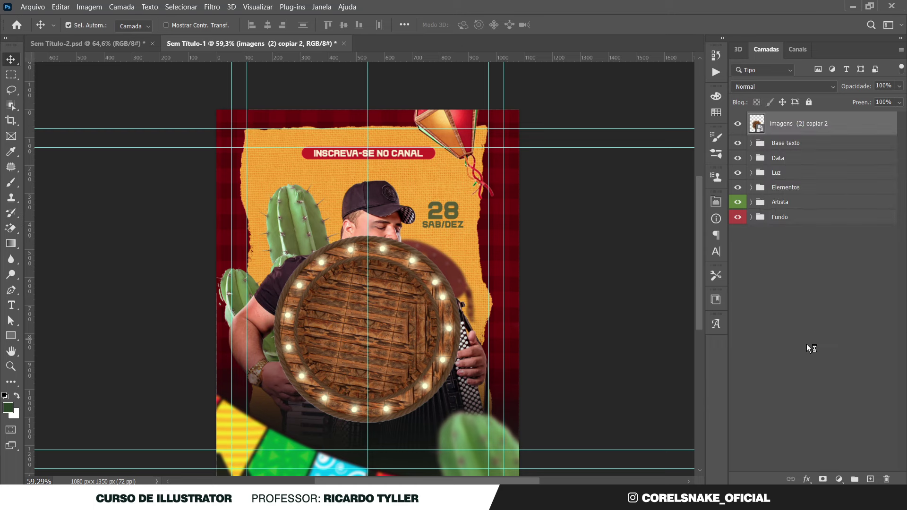
scroll(625, 307, up, 1)
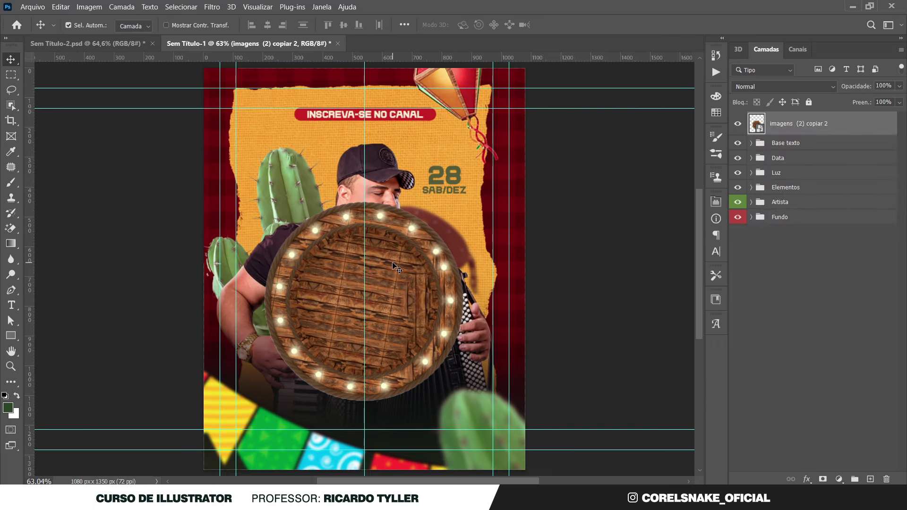
key(ctrl)
key(ctrl+t)
drag(461, 203, 433, 231)
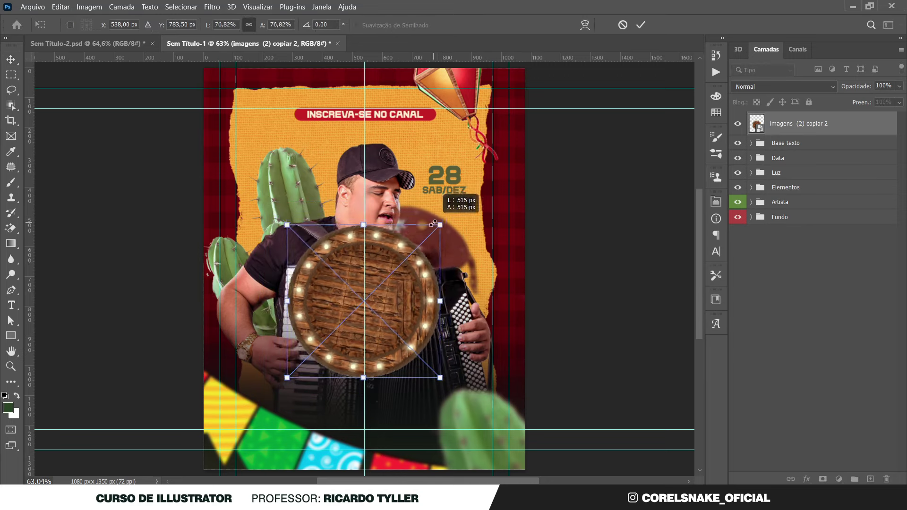
drag(396, 269, 395, 298)
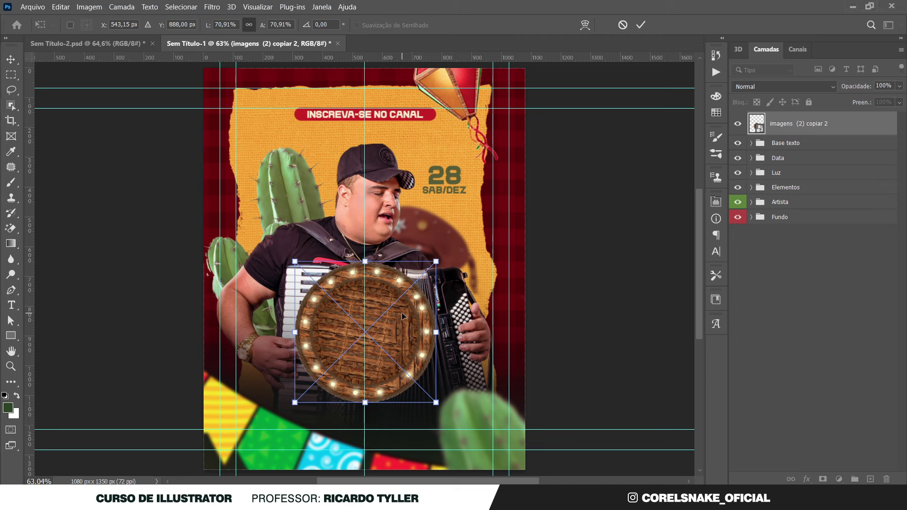
drag(401, 299, 401, 312)
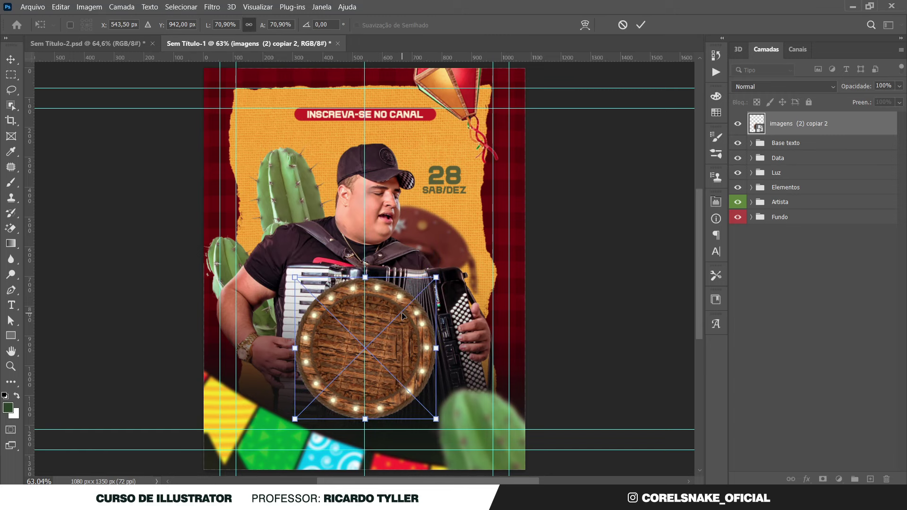
key(Return)
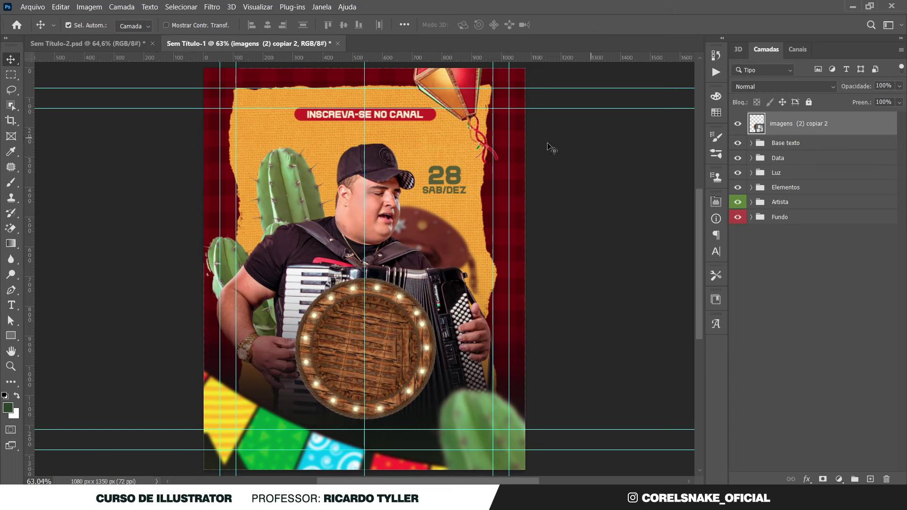
Place the imagens (5) bunting wreath at about 62% around the plaque, beneath the plaque layer.
click(378, 496)
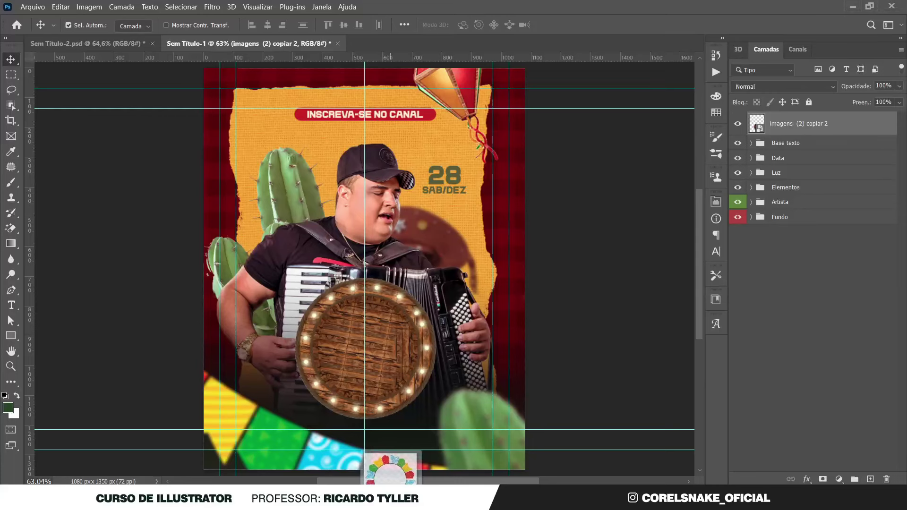
drag(728, 224, 388, 433)
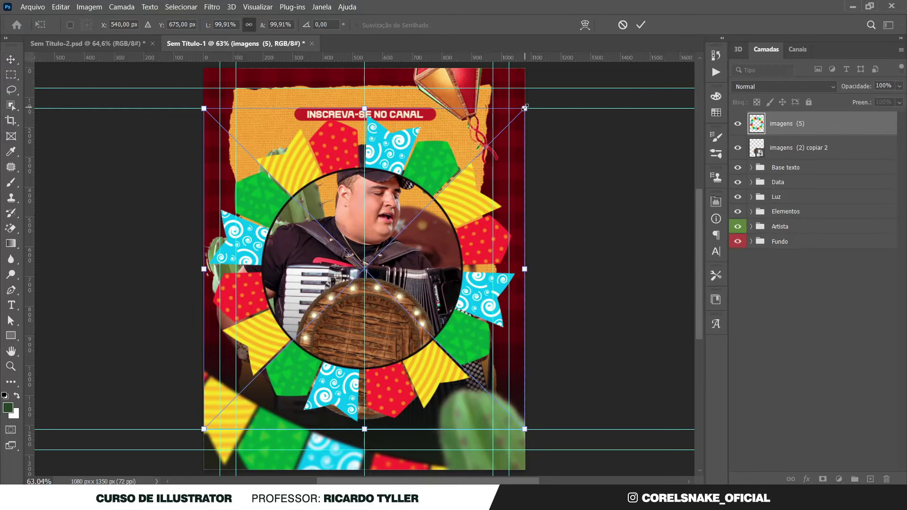
drag(524, 108, 402, 231)
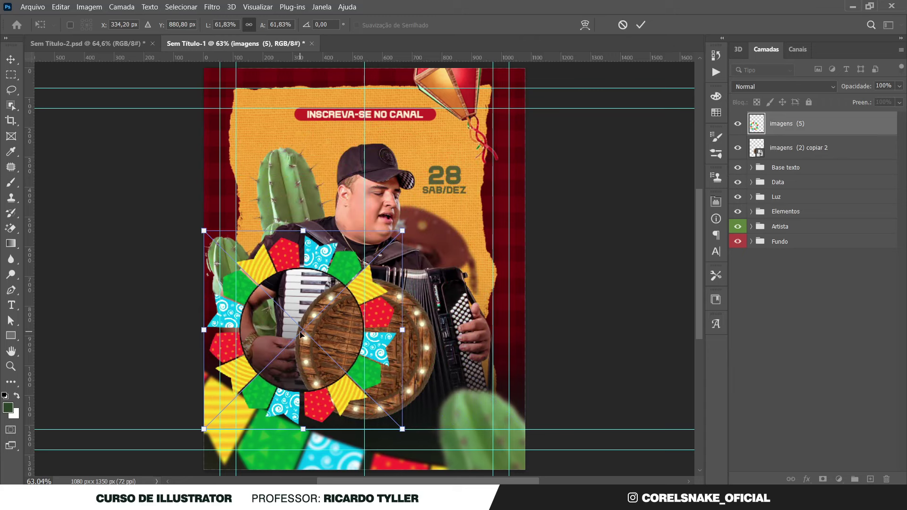
drag(300, 337, 364, 352)
key(Down)
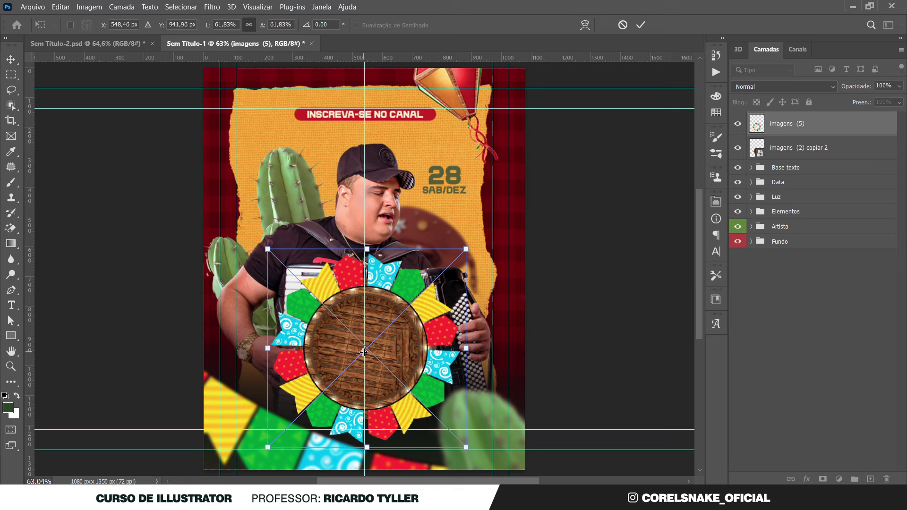
key(Return)
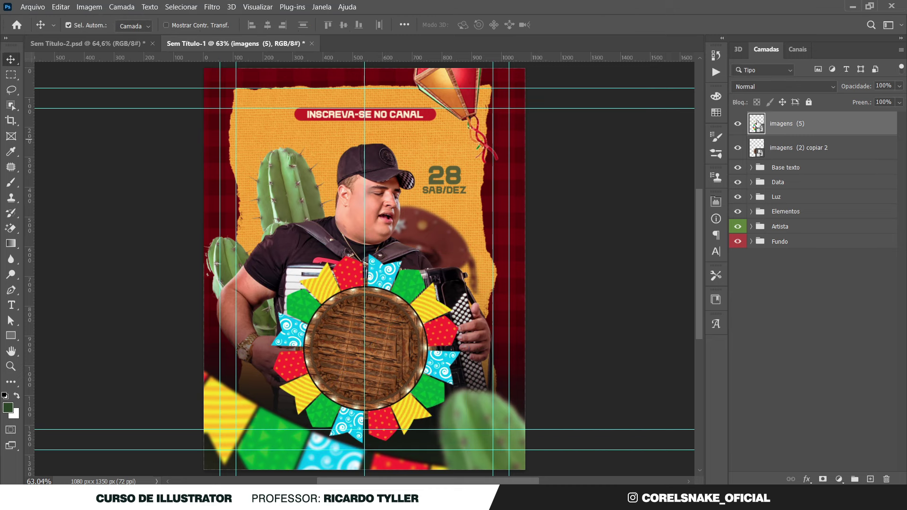
drag(755, 124, 754, 153)
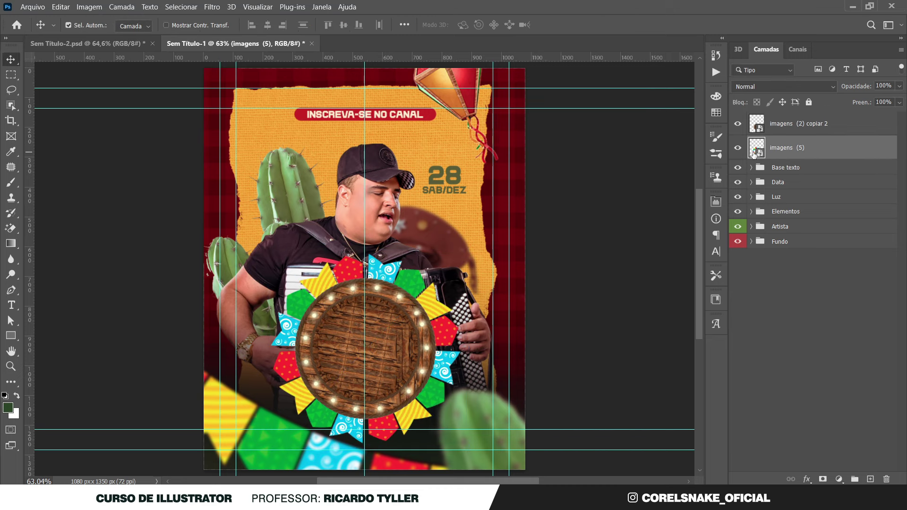
Blur imagens (5) with a 4.4 px Gaussian Blur and select it with imagens (2) copiar 2.
click(212, 6)
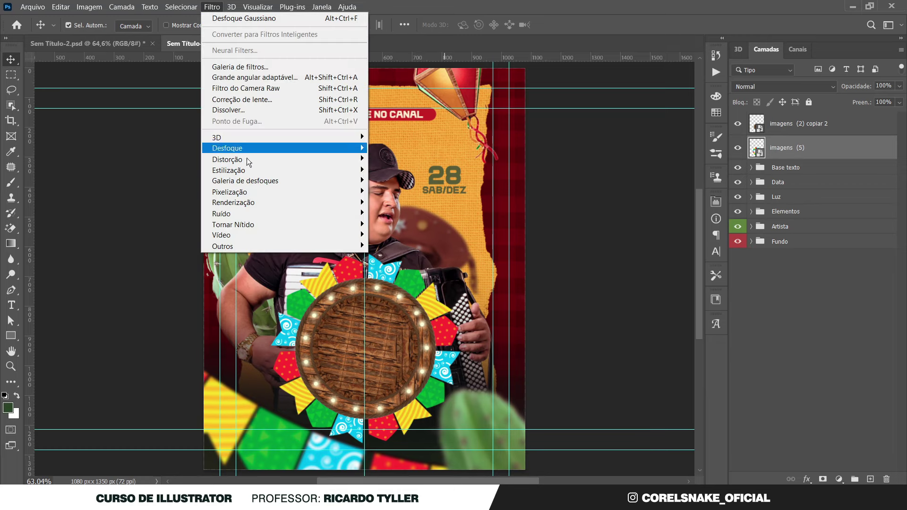
mouse_move(228, 148)
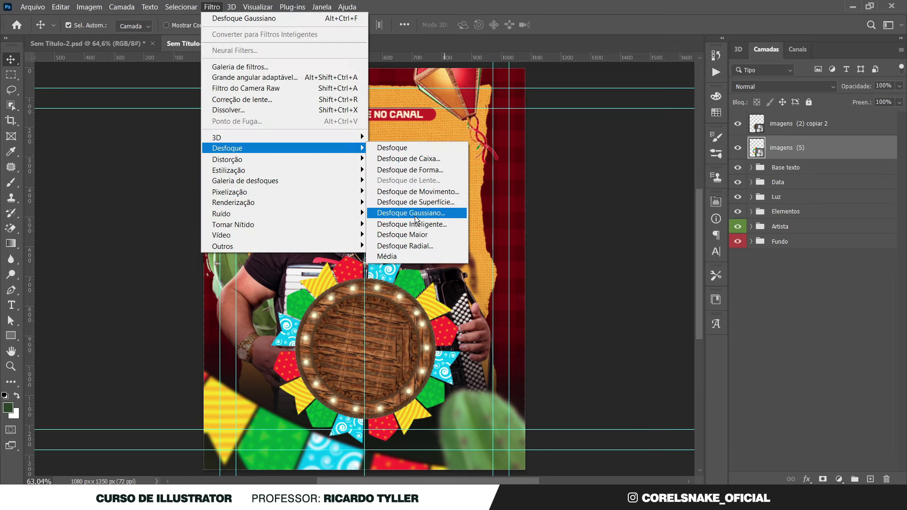
click(415, 213)
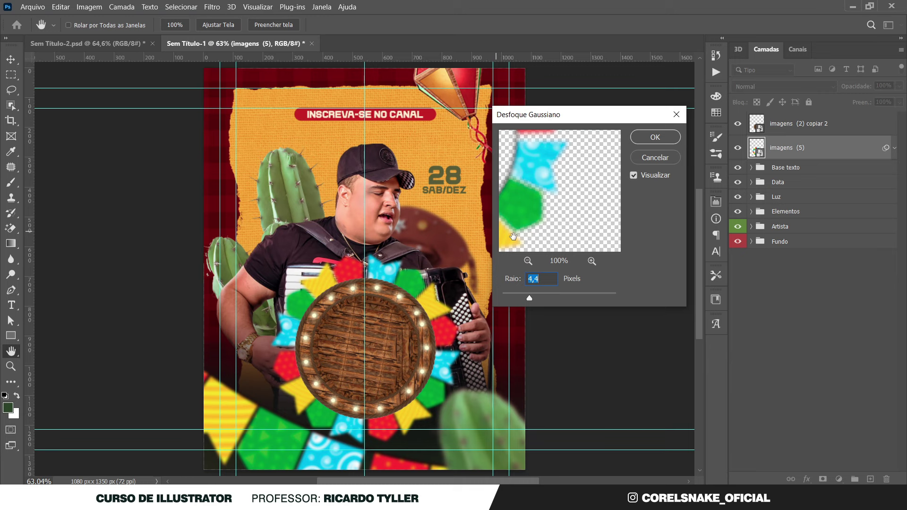
click(656, 137)
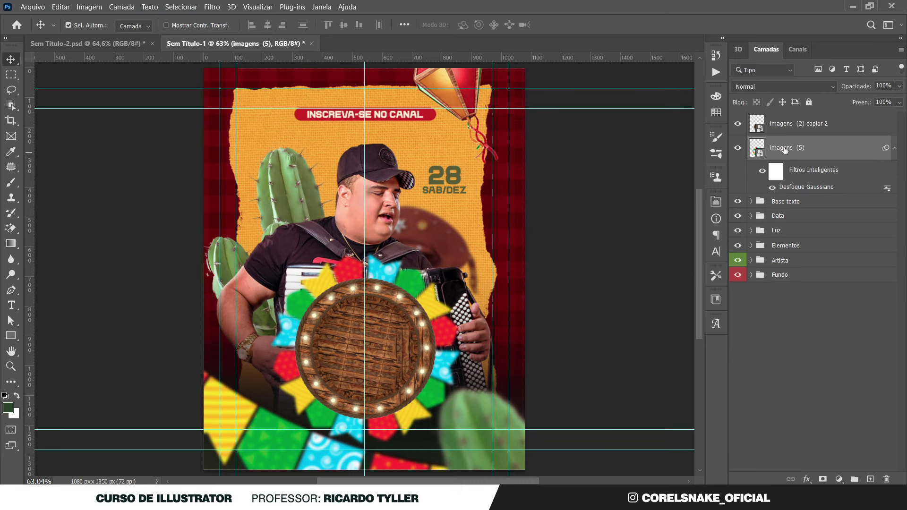
click(893, 149)
ctrl+click(779, 124)
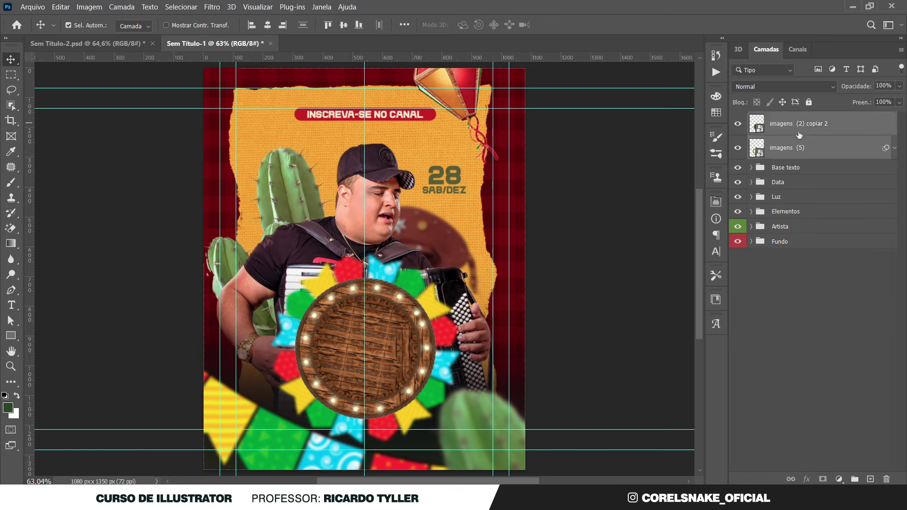
Scale the plaque badge to 84.7% and move it slightly lower.
key(ctrl+t)
drag(463, 250, 453, 271)
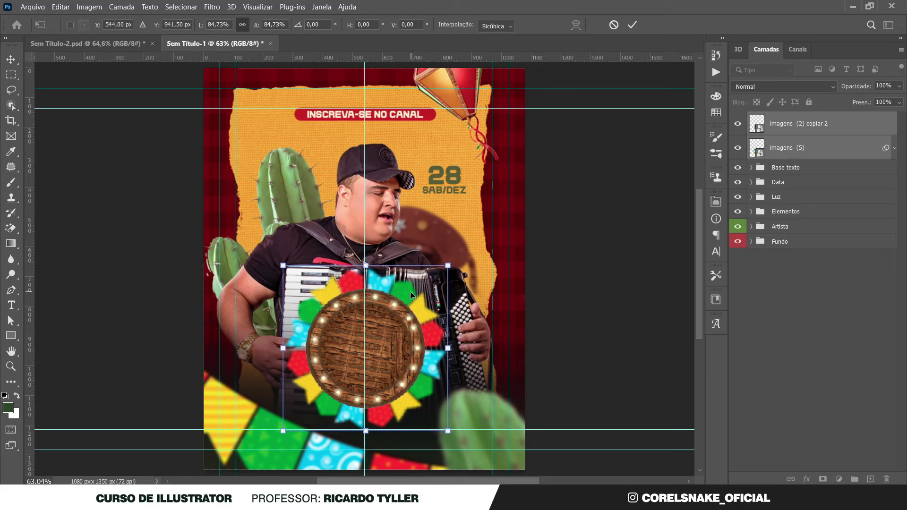
drag(410, 291, 409, 297)
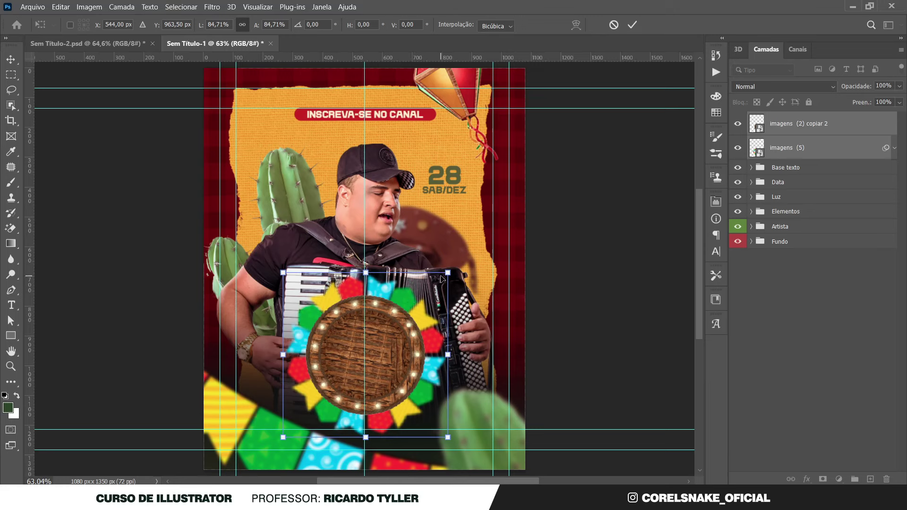
key(Return)
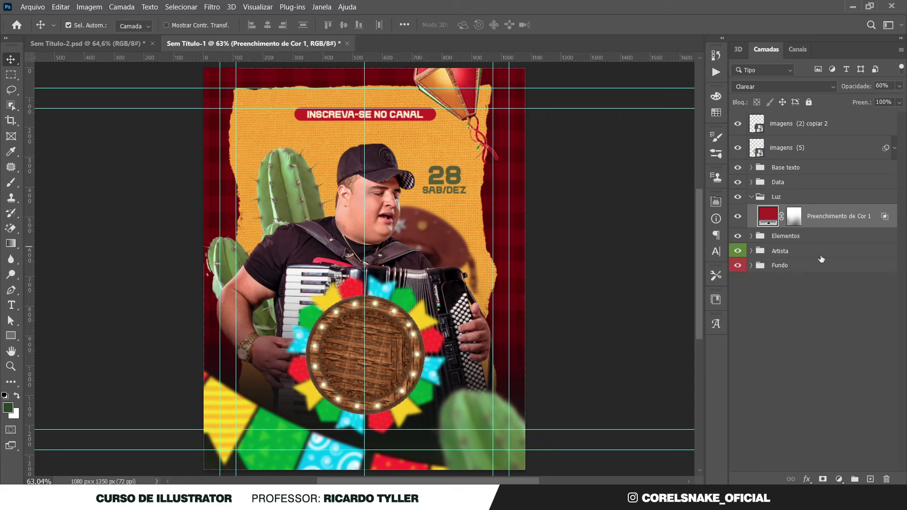
Lock the red colour fill layer and select the singer, cactus and Fundo image layers.
click(809, 102)
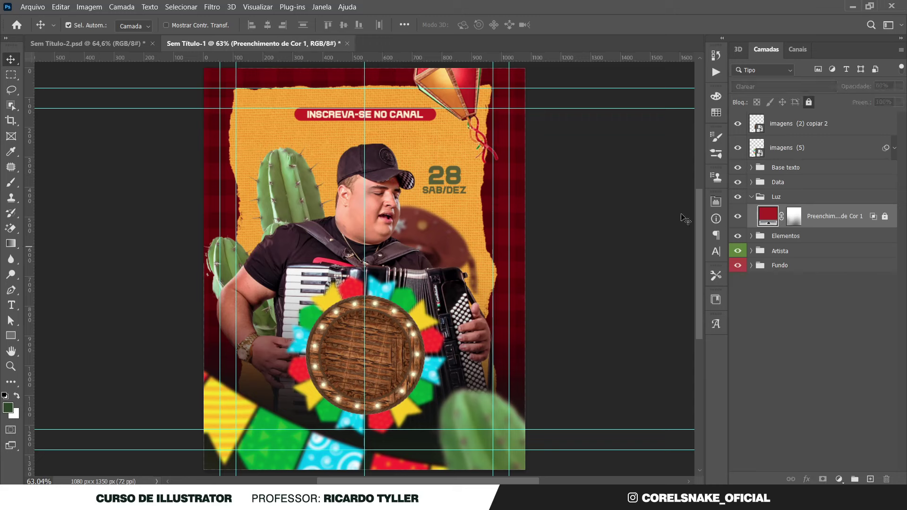
click(400, 211)
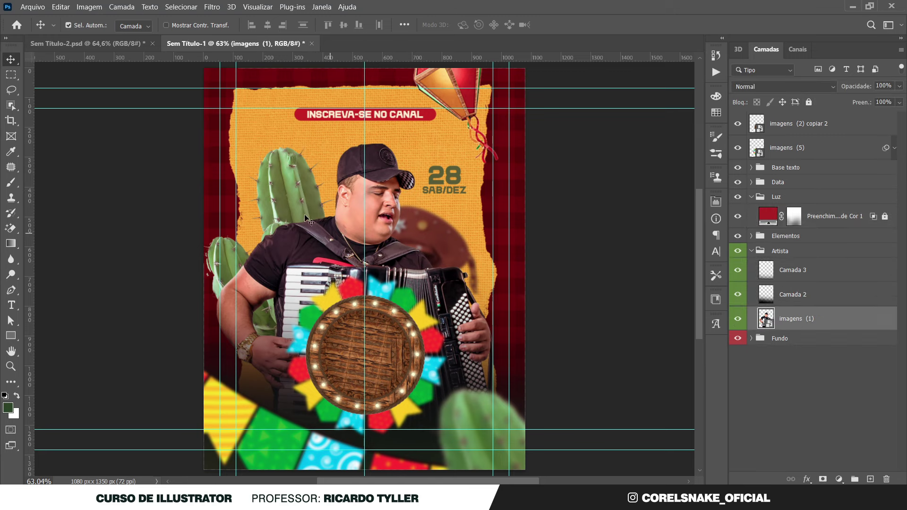
shift+click(279, 174)
shift+click(440, 235)
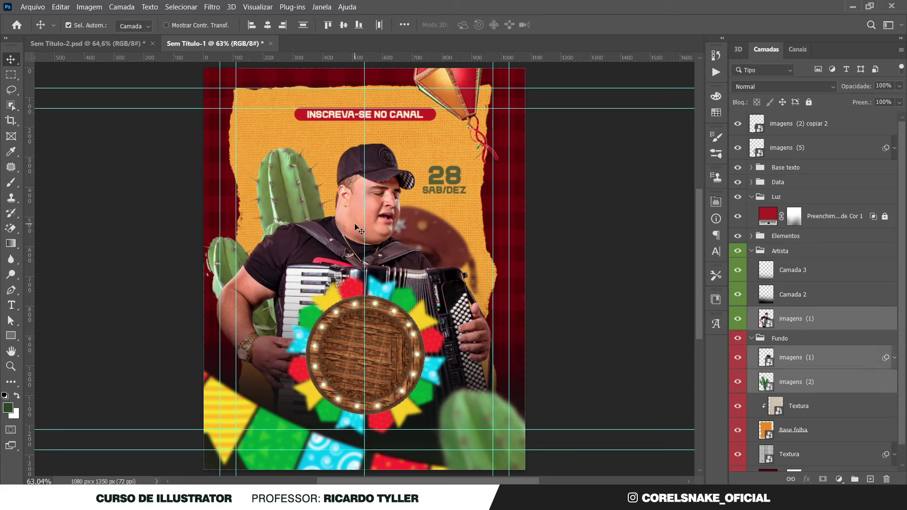
Enlarge the singer, cactus and background images to about 102%.
key(ctrl+t)
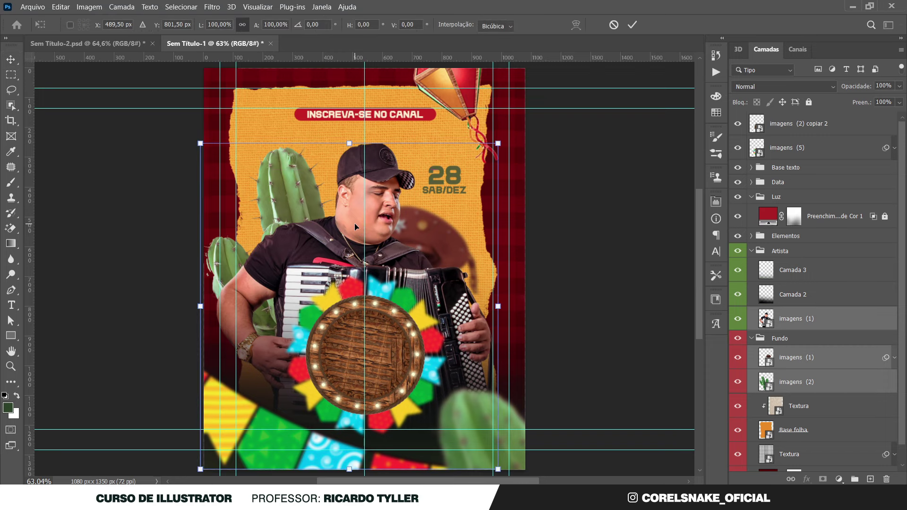
drag(498, 144, 502, 138)
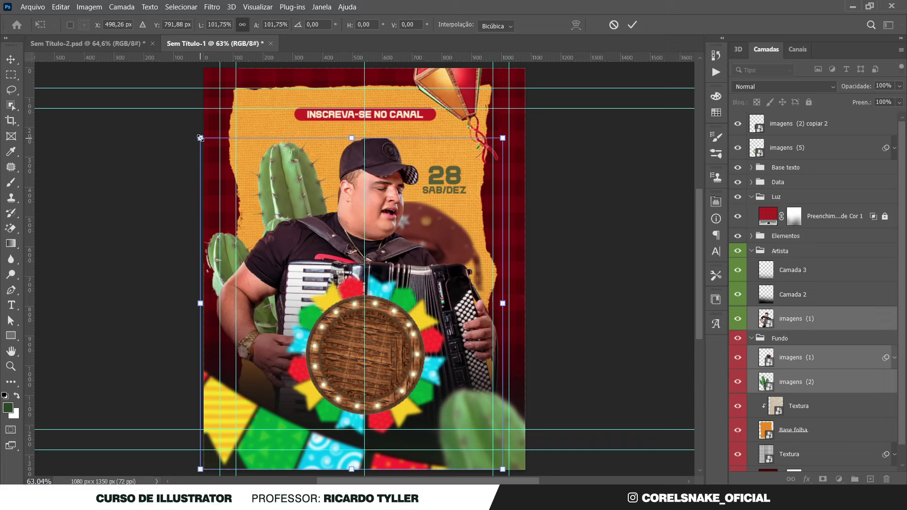
key(Return)
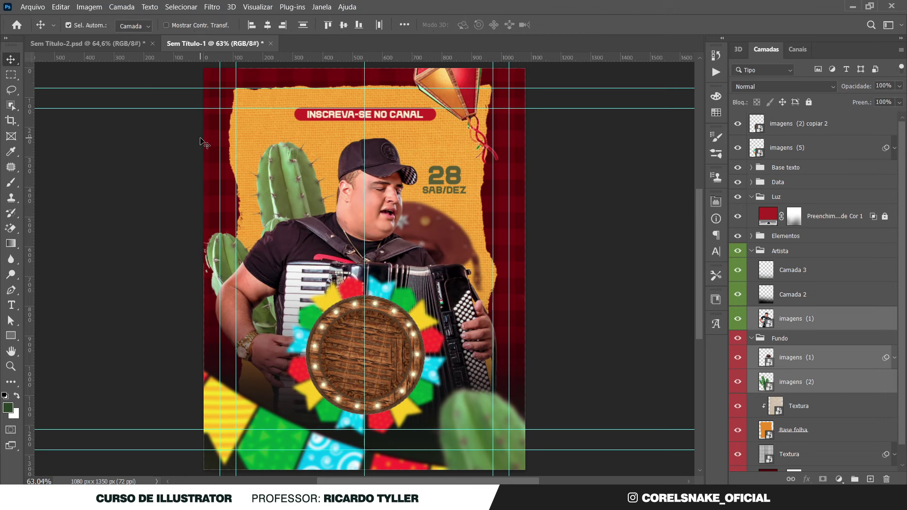
click(599, 224)
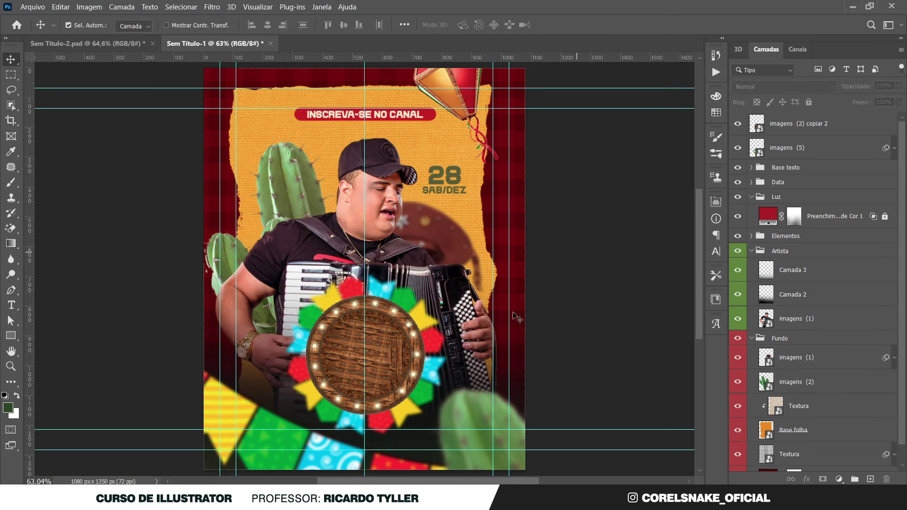
Enlarge the imagens (2) copiar 2 and imagens (5) badge to about 102%, then collapse the groups.
click(392, 360)
shift+click(314, 323)
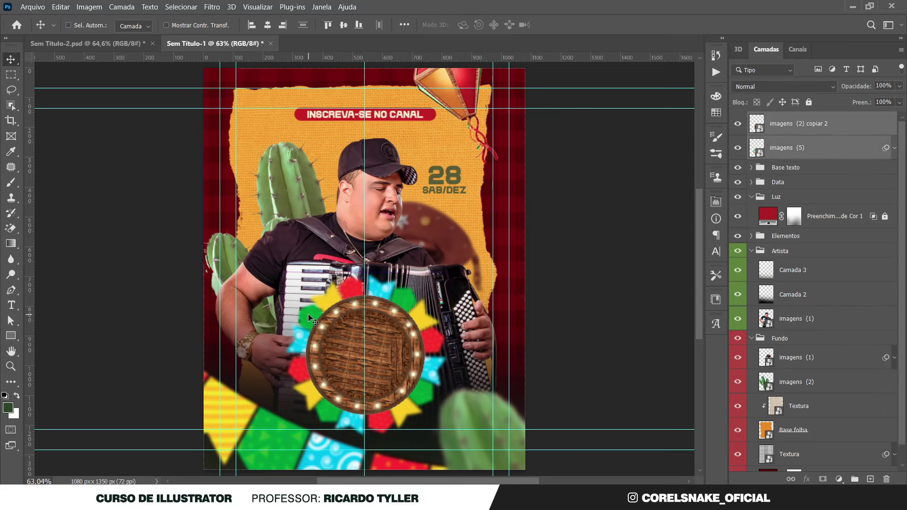
key(ctrl+t)
drag(448, 272, 451, 269)
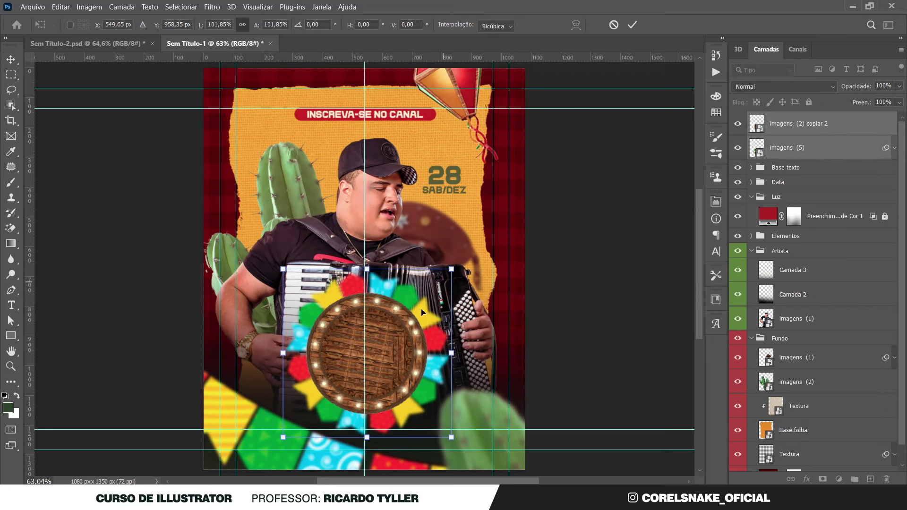
key(Return)
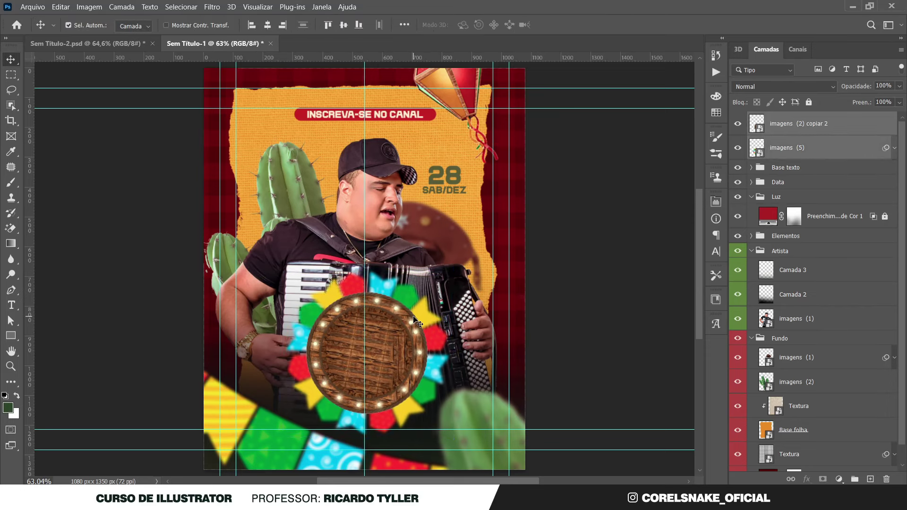
click(557, 286)
ctrl+click(750, 251)
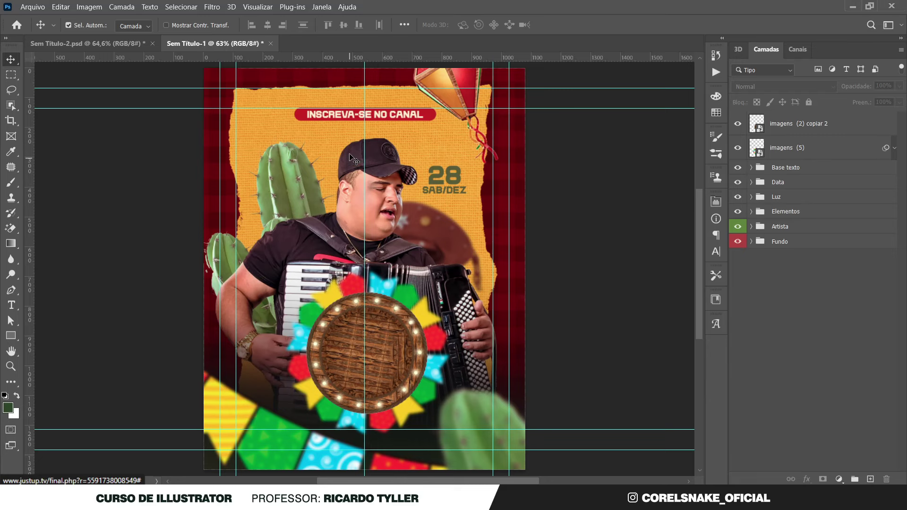
Duplicate the INSCREVA-SE NO CANAL text, bring the copy to the top, and enlarge it mid-flyer.
click(354, 116)
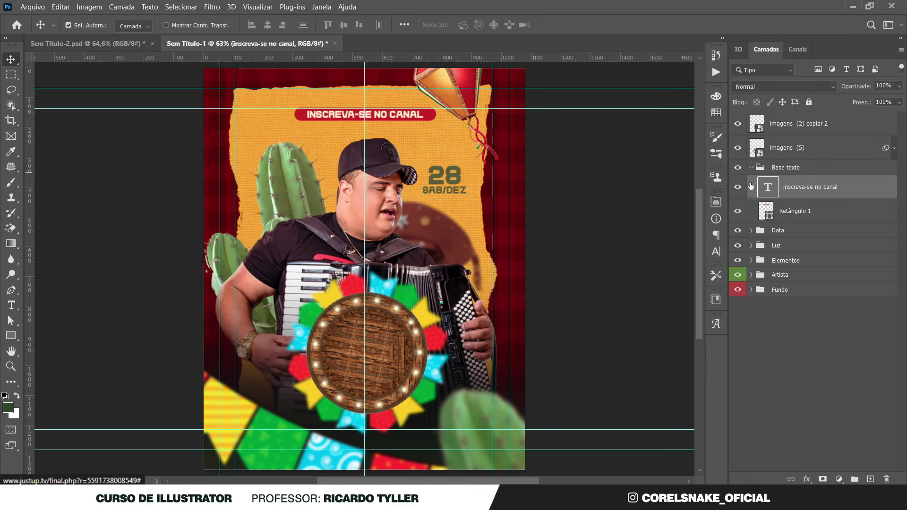
click(721, 256)
click(720, 256)
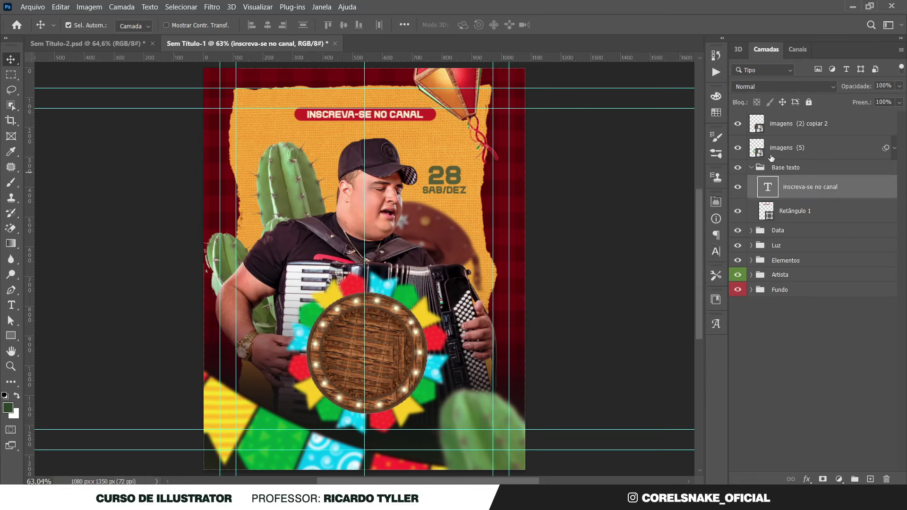
key(ctrl+j)
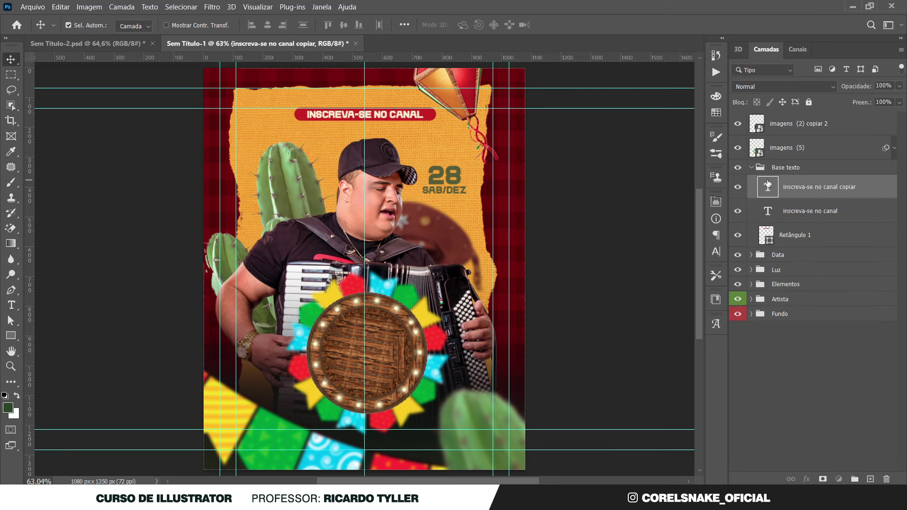
key(ctrl+shift+bracketright)
key(ctrl+t)
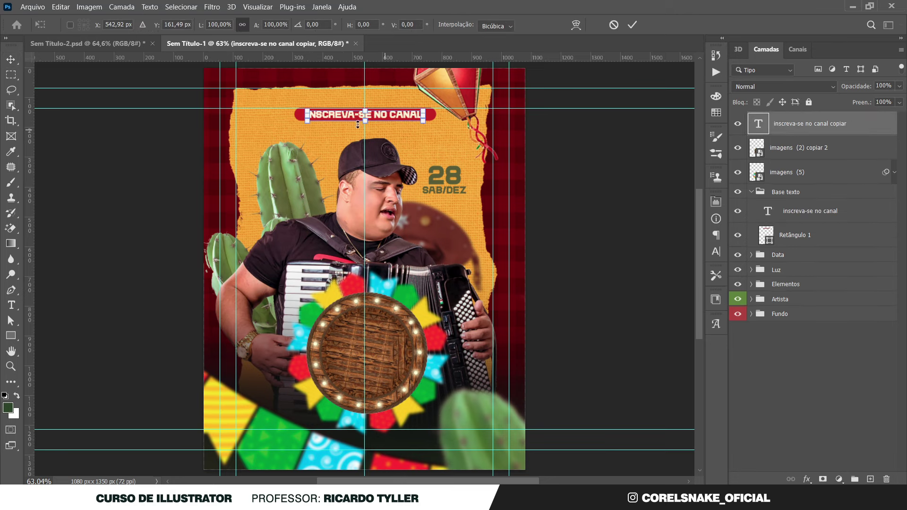
mouse_move(388, 114)
mouse_down()
mouse_move(397, 313)
mouse_move(542, 267)
mouse_up()
key(Return)
Retype the copy as SÃO with tighter tracking and move it onto the plaque centre.
key(t)
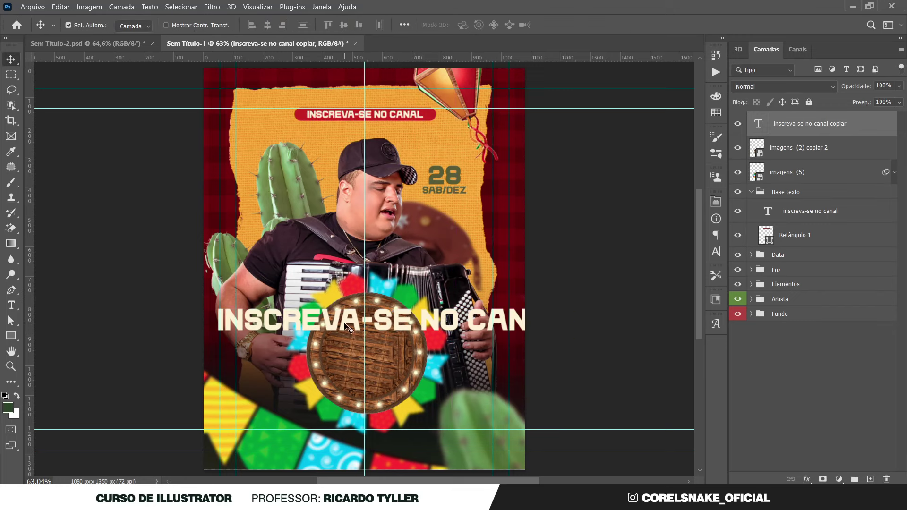
triple_click(345, 322)
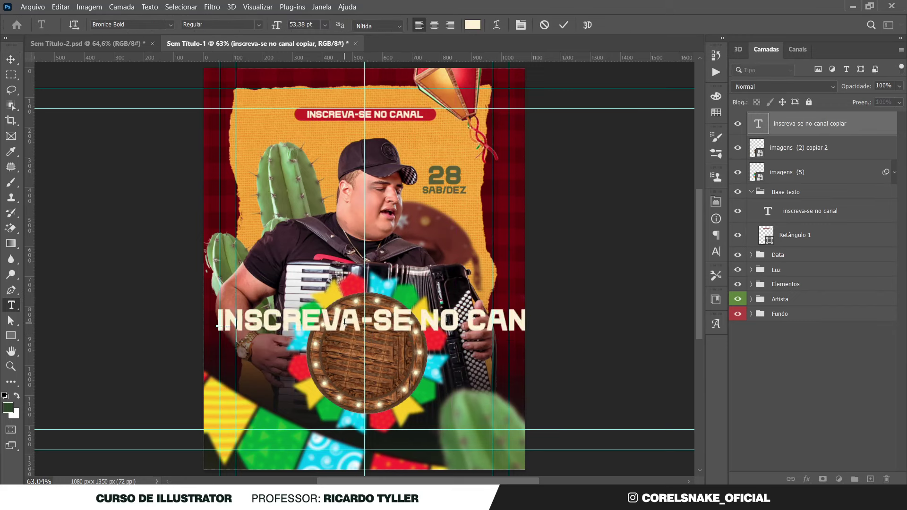
text(SA)
key(BackSpace)
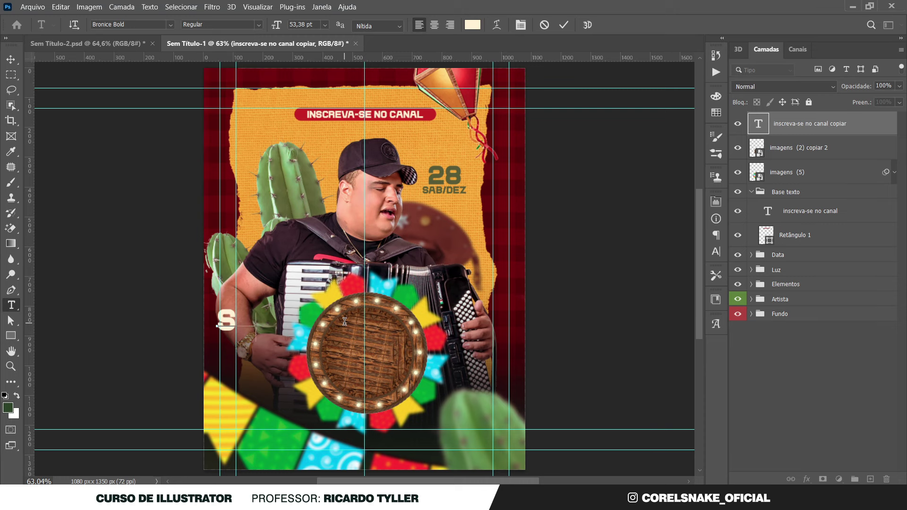
text(ÇÃO)
key(BackSpace)
key(BackSpace)
key(BackSpace)
key(BackSpace)
text(SA)
key(BackSpace)
text(Ã)
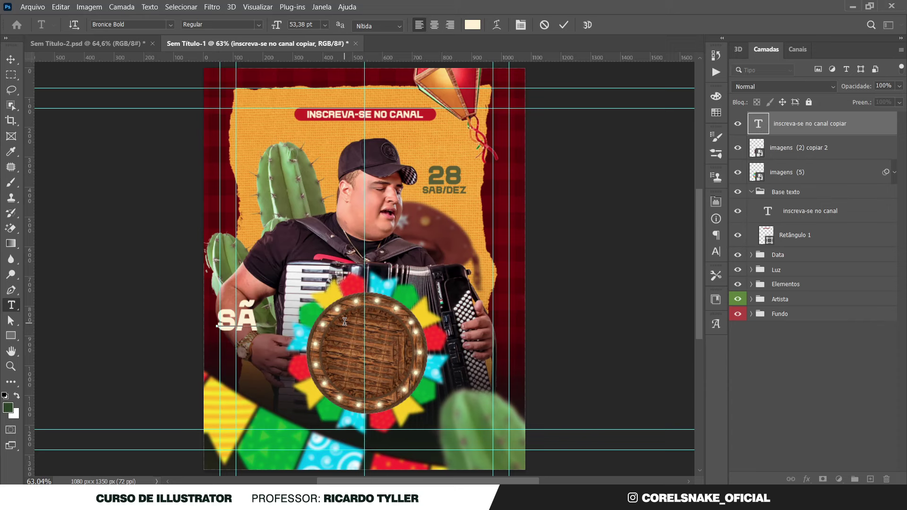
text(O)
key(ctrl+a)
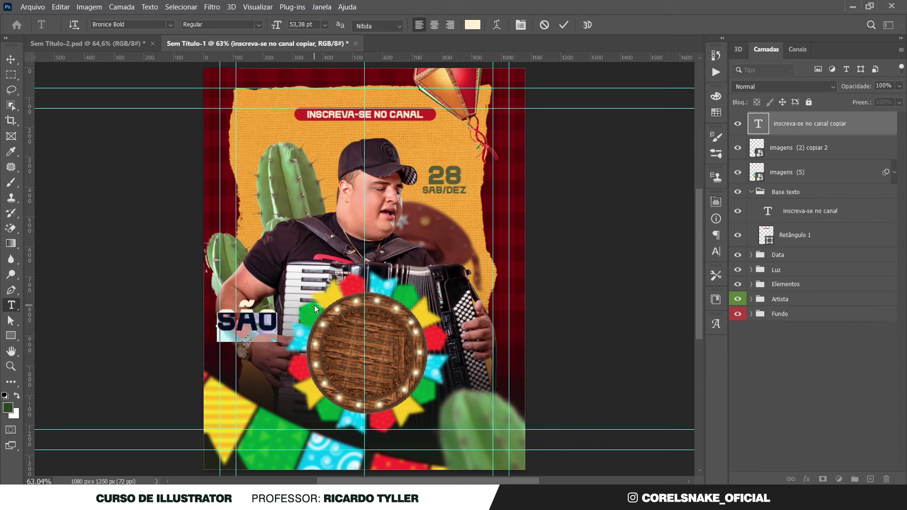
key(alt+Left)
key(alt+Left)
key(alt+Left)
click(14, 59)
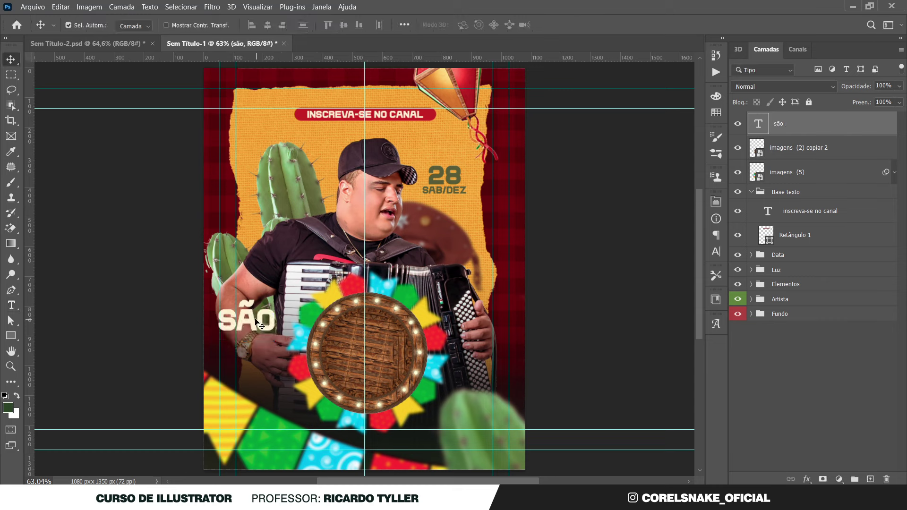
drag(255, 322, 373, 345)
Enlarge SÃO to fill the plaque and tighten its letter spacing further.
key(ctrl+t)
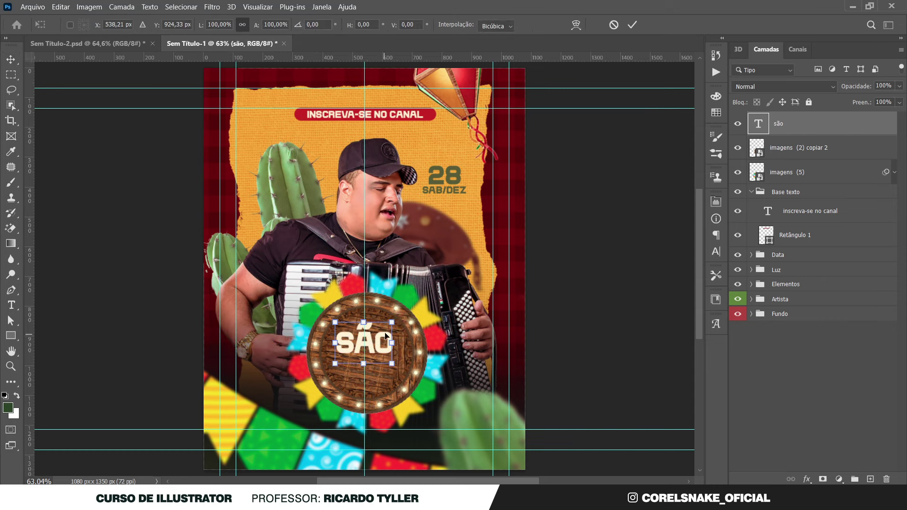
drag(398, 318, 423, 305)
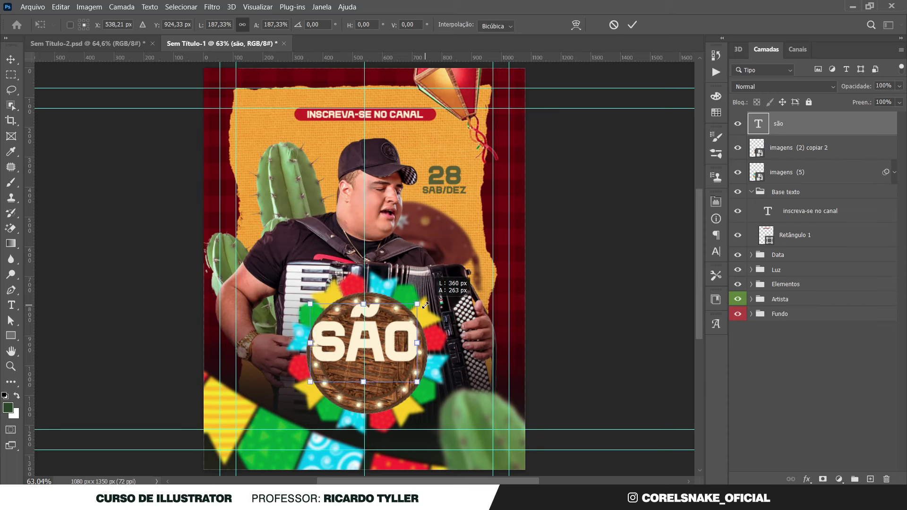
drag(424, 306, 422, 305)
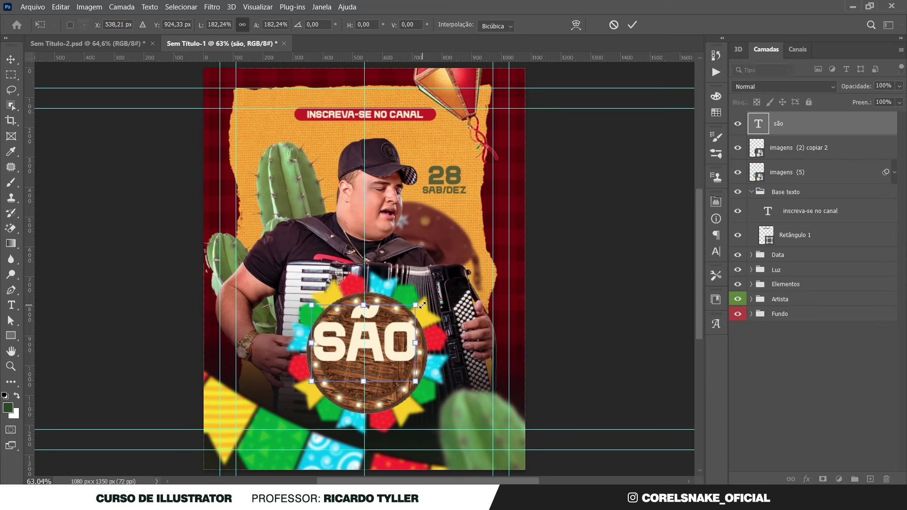
key(Return)
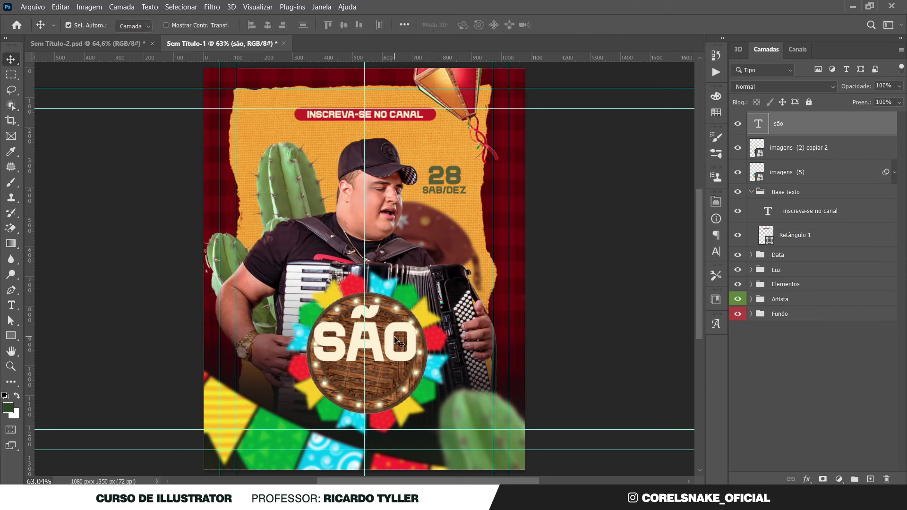
double_click(394, 336)
key(alt+Left)
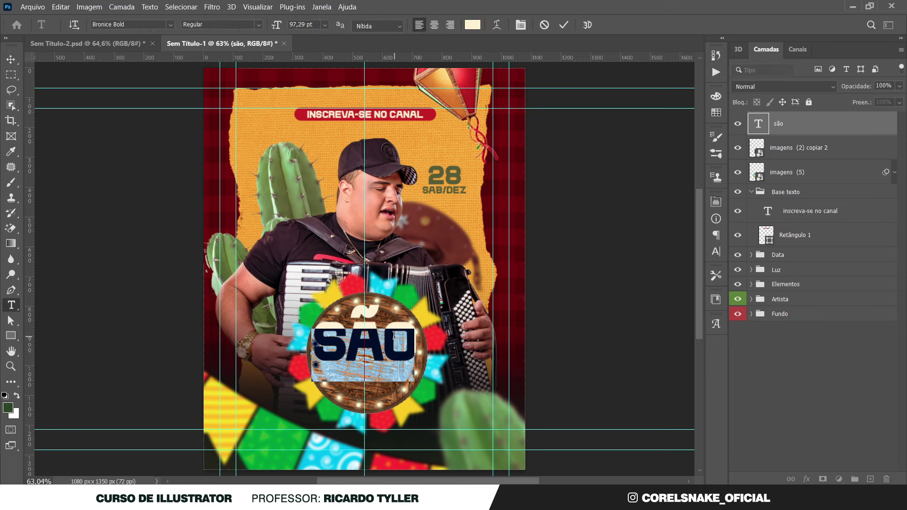
key(alt+Left)
key(alt+Left)
key(alt+Left)
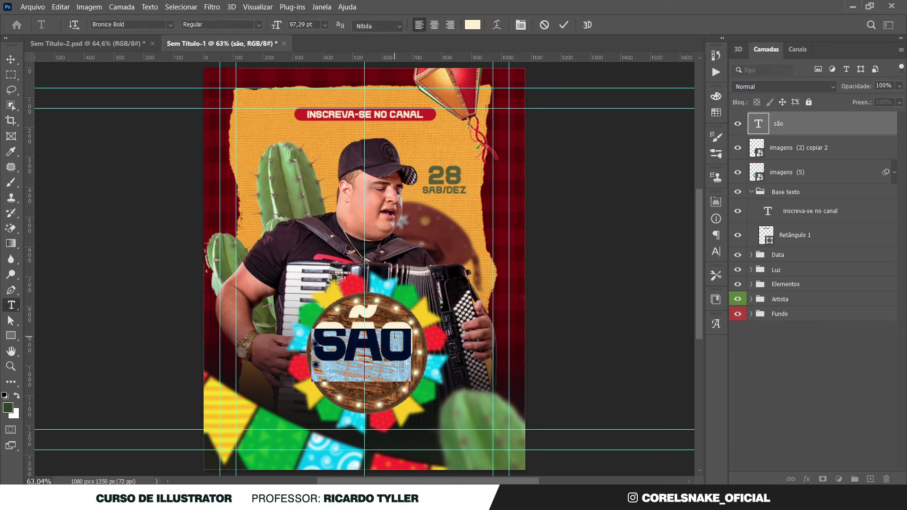
click(10, 59)
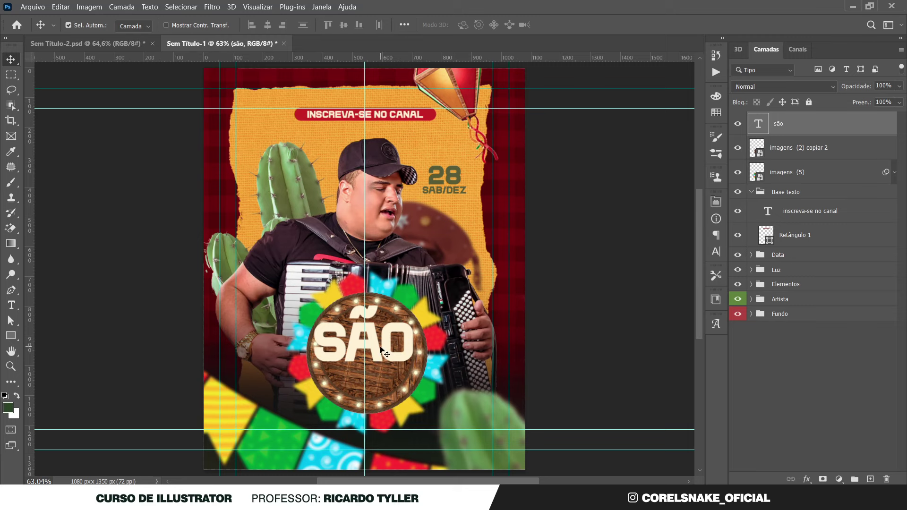
Reposition SÃO and start a copy below it, retyped as 'JOÃ'.
drag(388, 345, 390, 380)
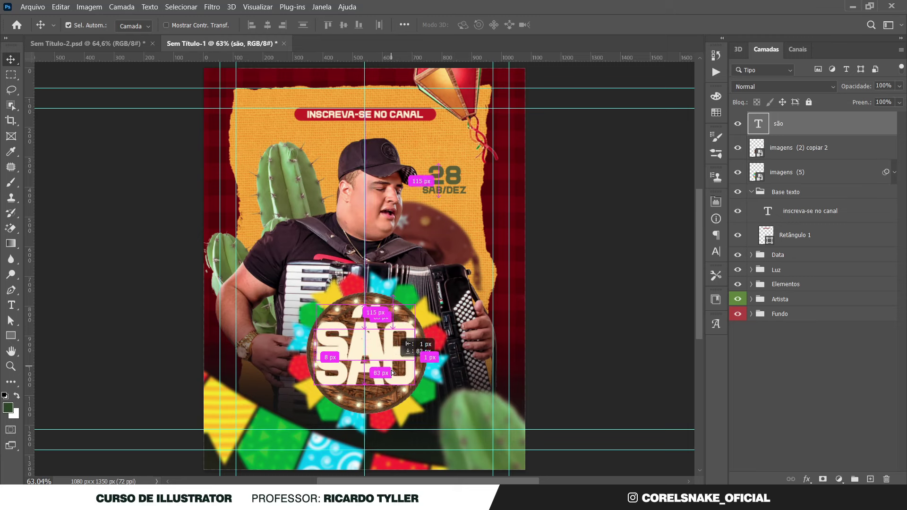
key(t)
double_click(389, 379)
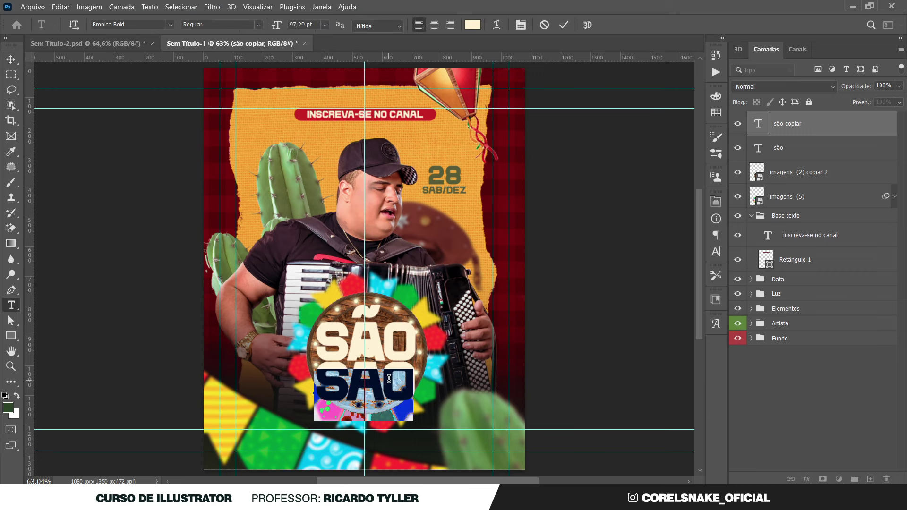
text(JO)
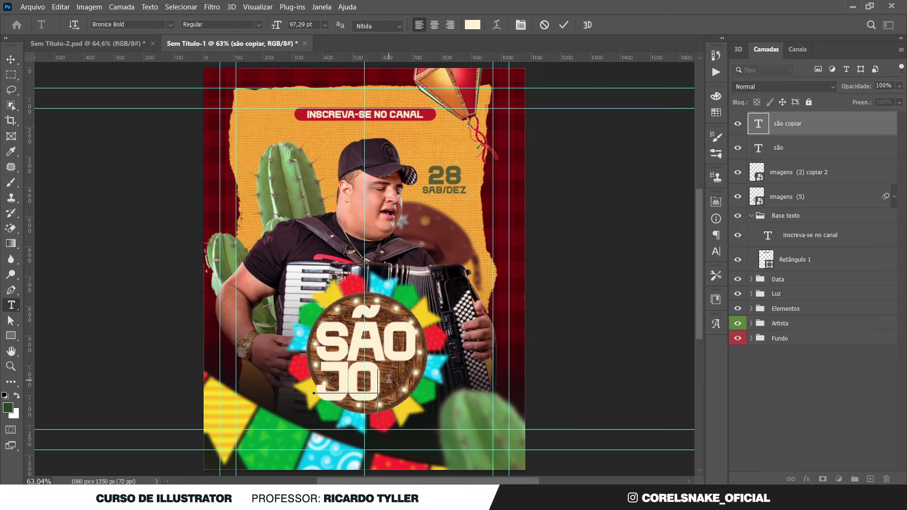
text(ÃO)
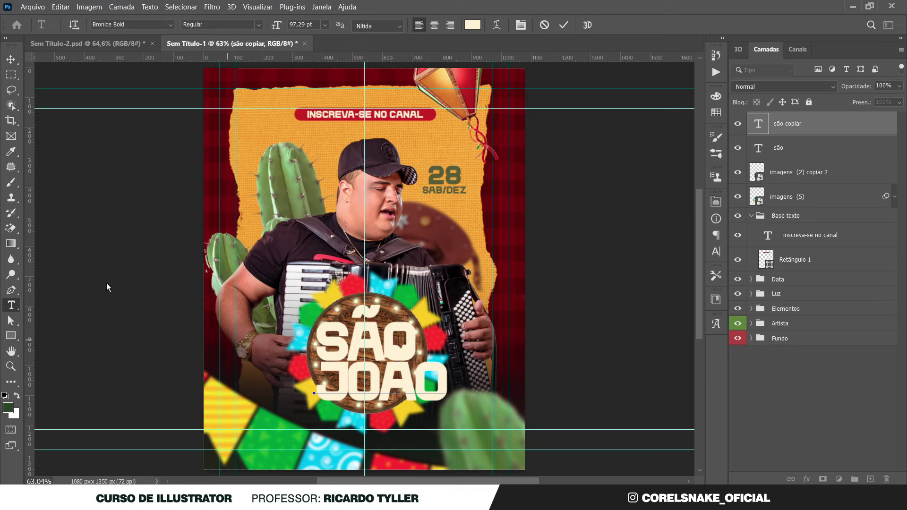
Align JOÃO under SÃO and move both words up inside the plaque.
click(10, 59)
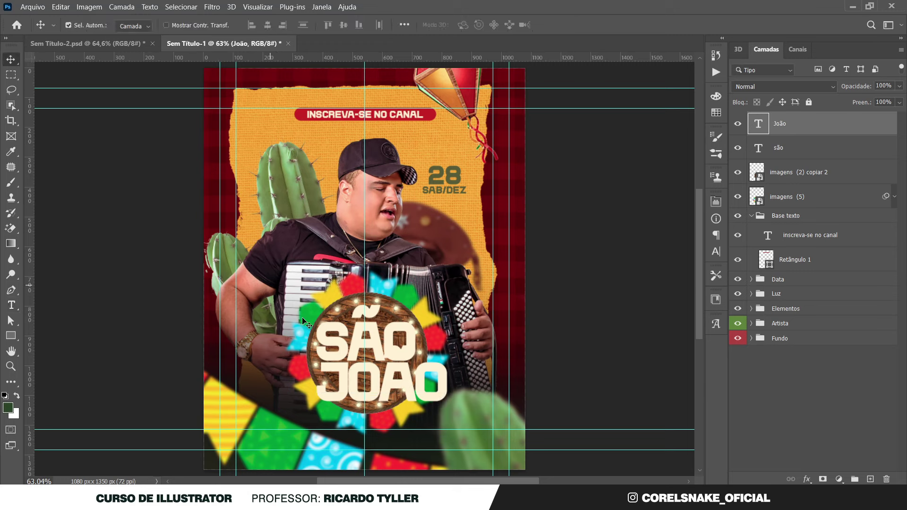
drag(383, 377, 374, 376)
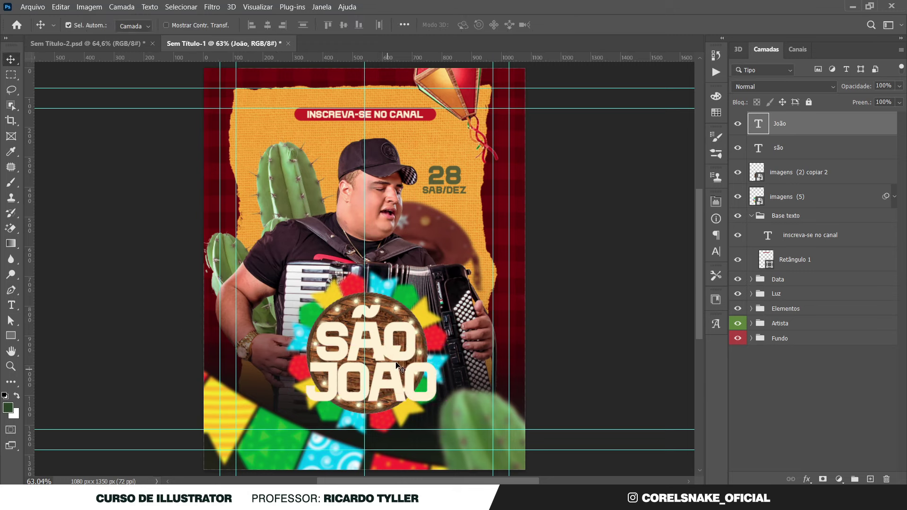
click(377, 347)
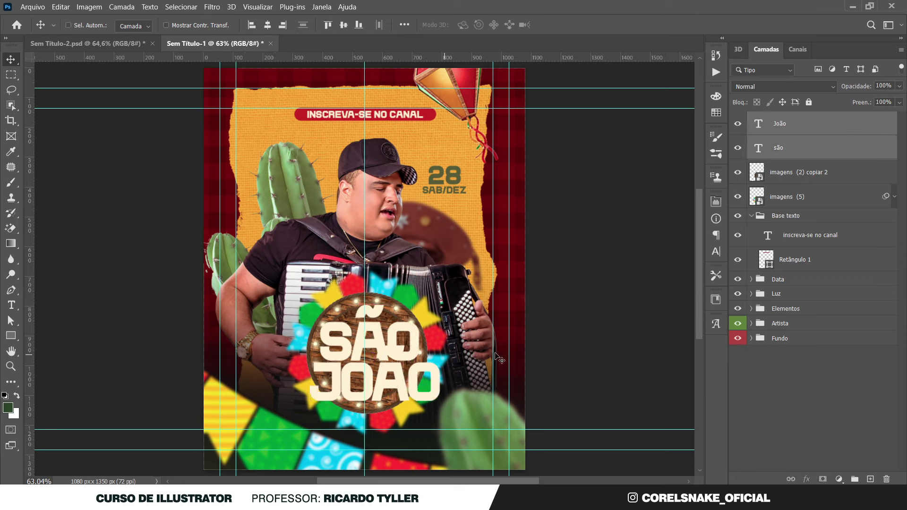
drag(406, 340, 412, 340)
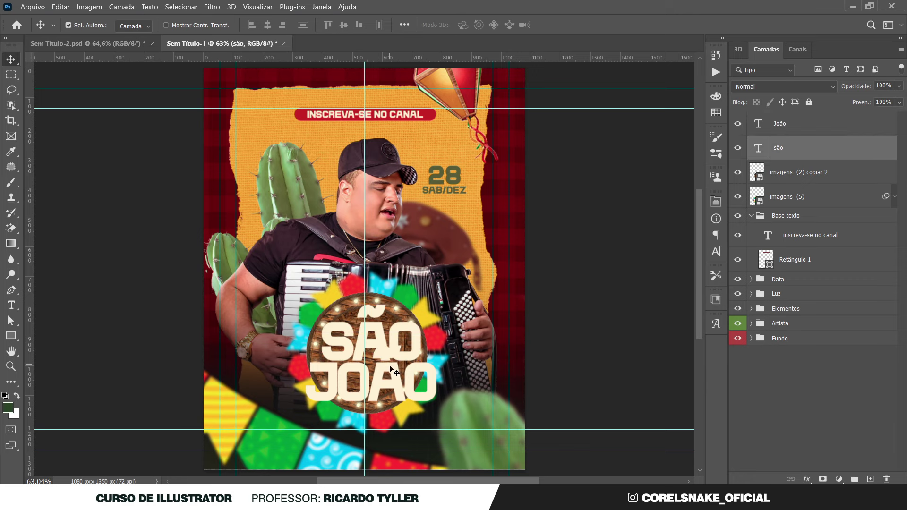
shift+click(396, 387)
key(shift+Up)
key(shift+Up)
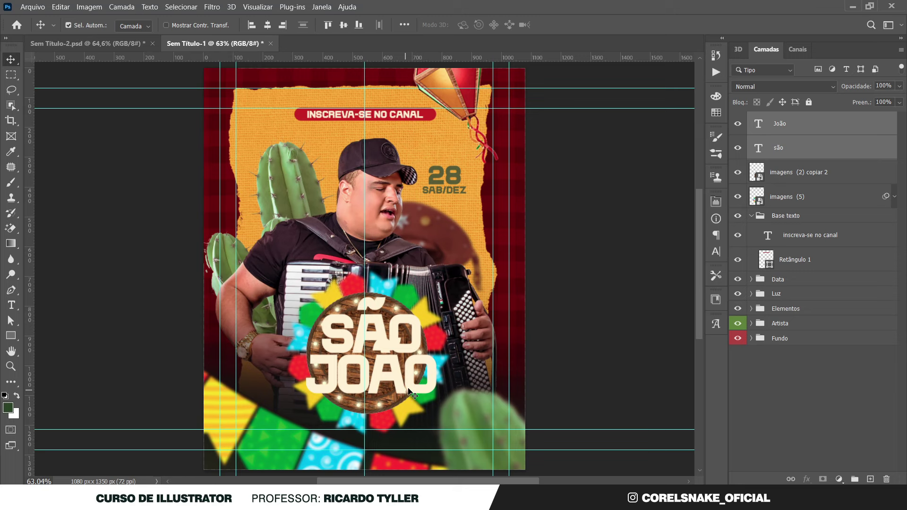
click(418, 375)
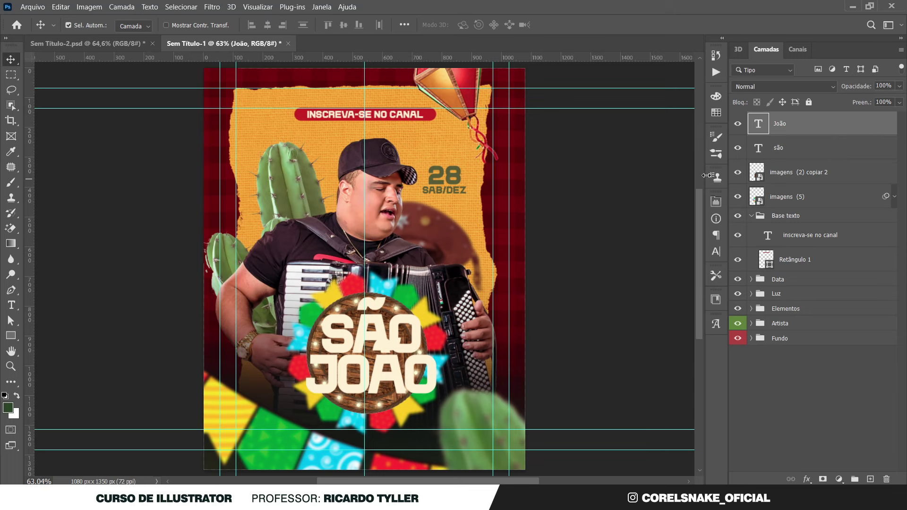
Colour the JOÃO text orange e37e34.
click(716, 252)
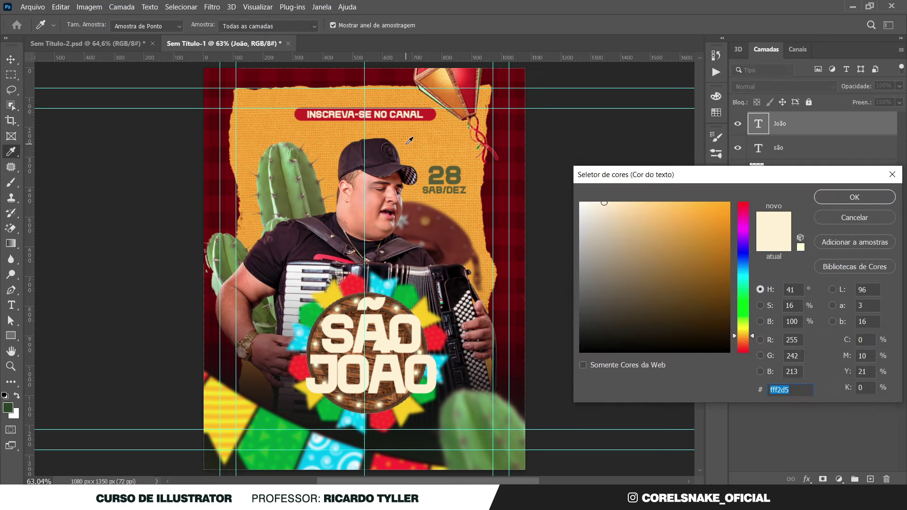
click(407, 143)
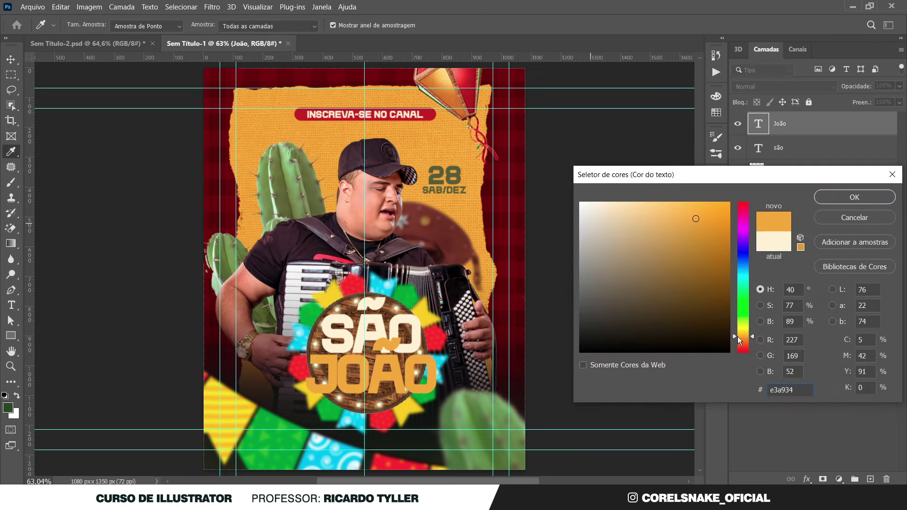
drag(738, 336, 733, 341)
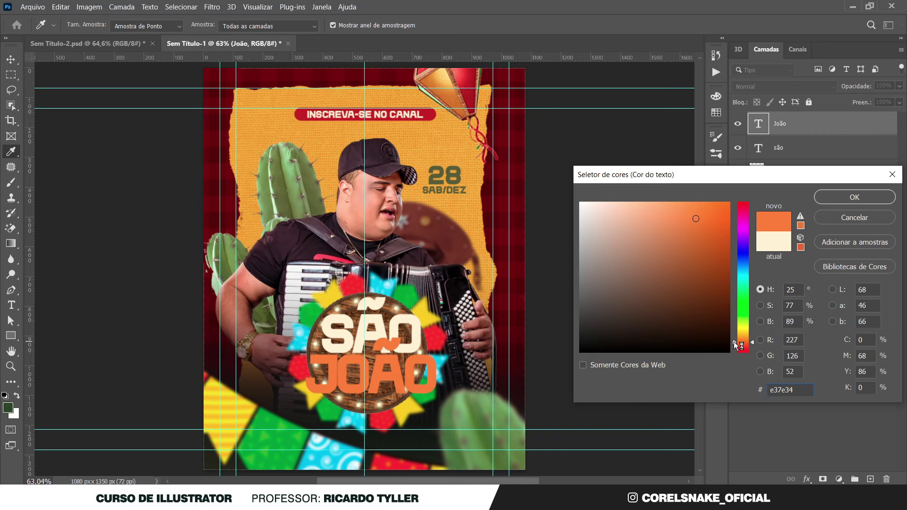
click(854, 197)
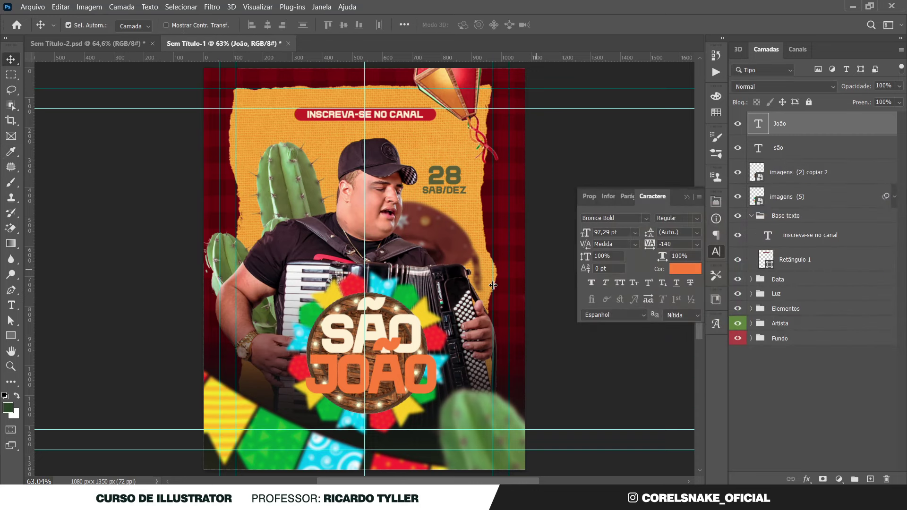
Group the SÃO and JOÃO layers and nudge the group slightly right and down.
ctrl+shift+click(383, 328)
key(ctrl+g)
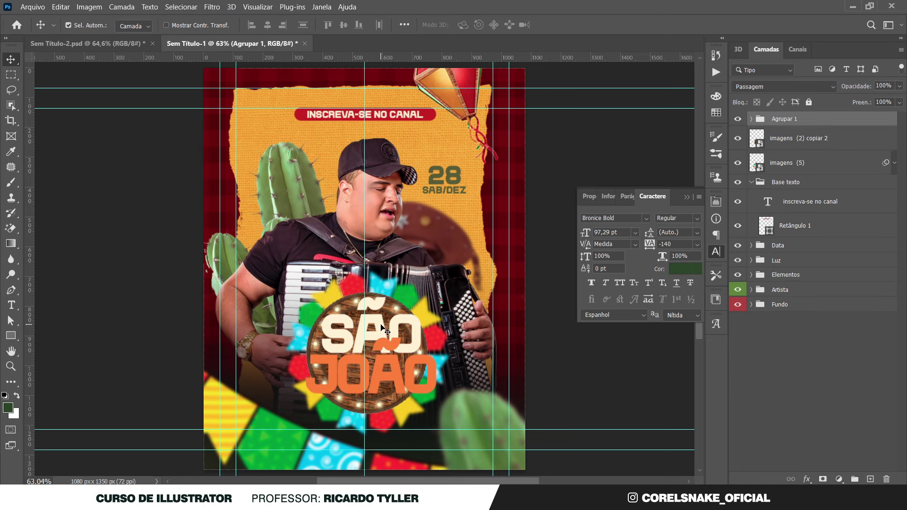
key(ctrl+t)
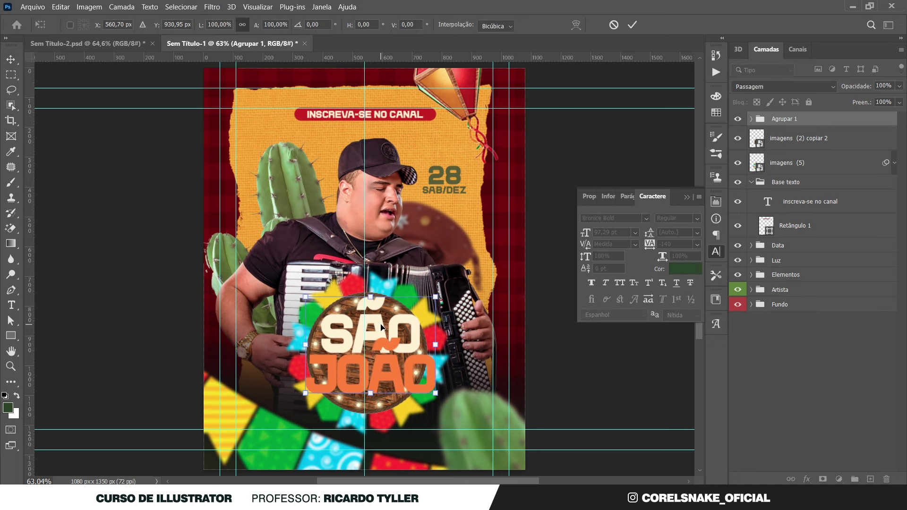
key(Left)
key(Left)
key(Left)
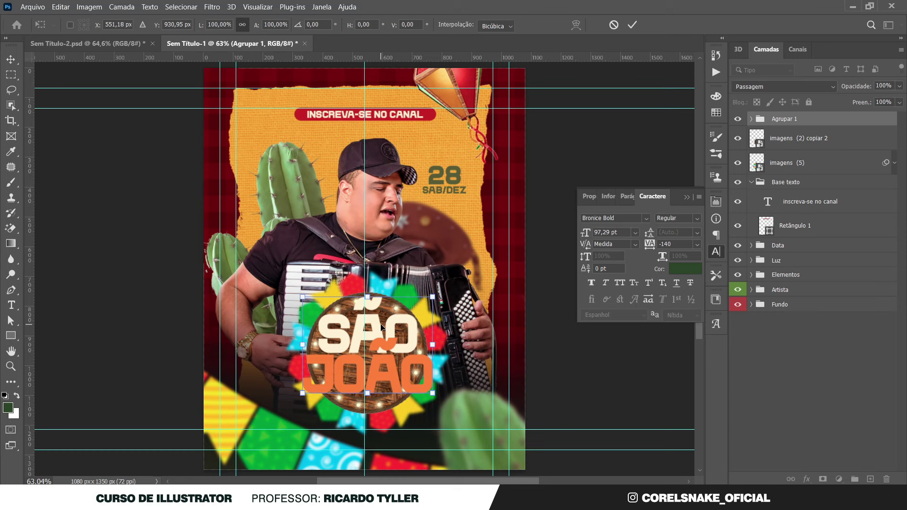
key(Right)
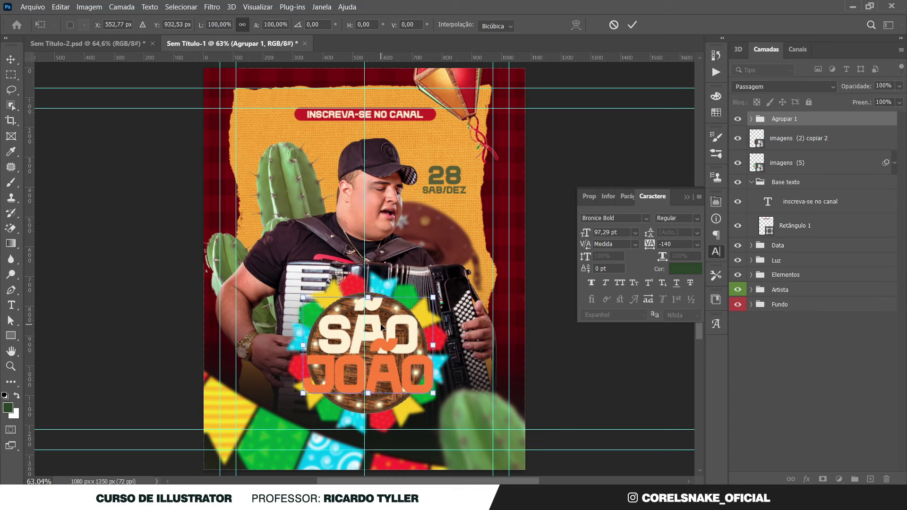
key(Down)
key(Return)
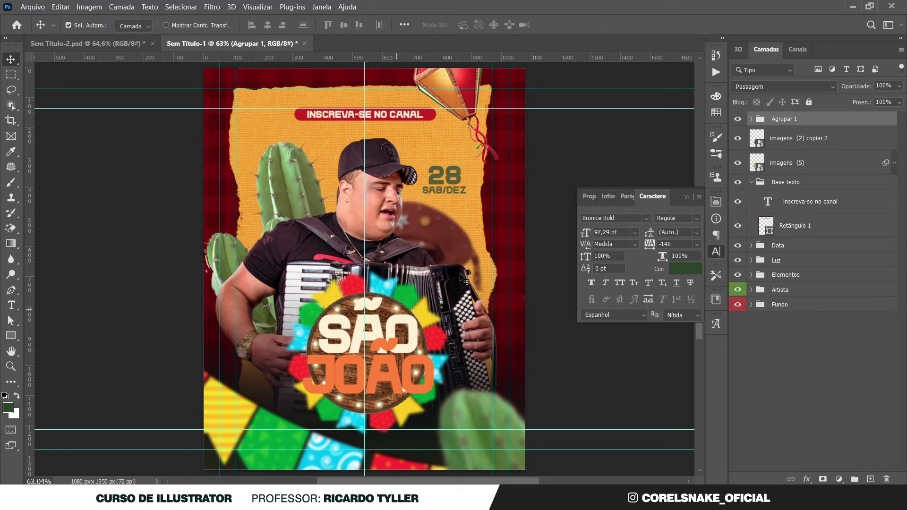
click(716, 252)
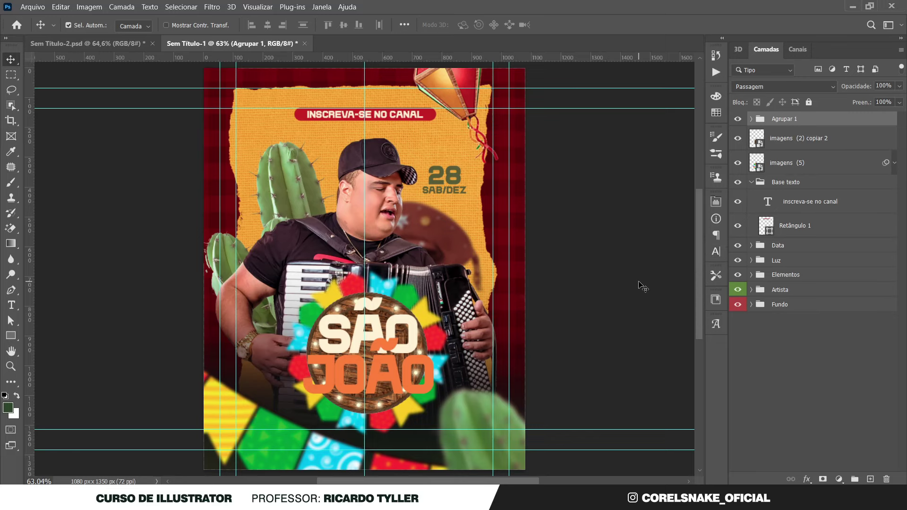
Select the round plaque's outline and expand the selection by 8 pixels.
click(397, 306)
scroll(397, 306, up, 3)
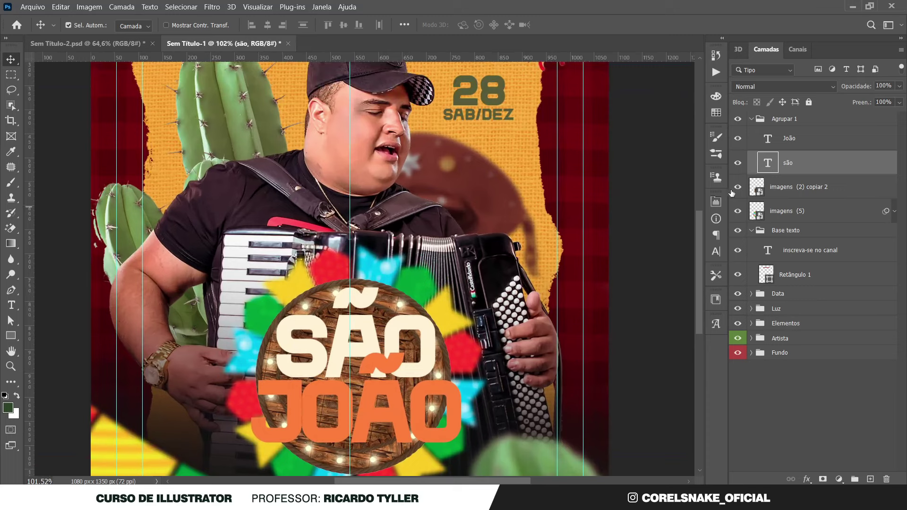
click(751, 191)
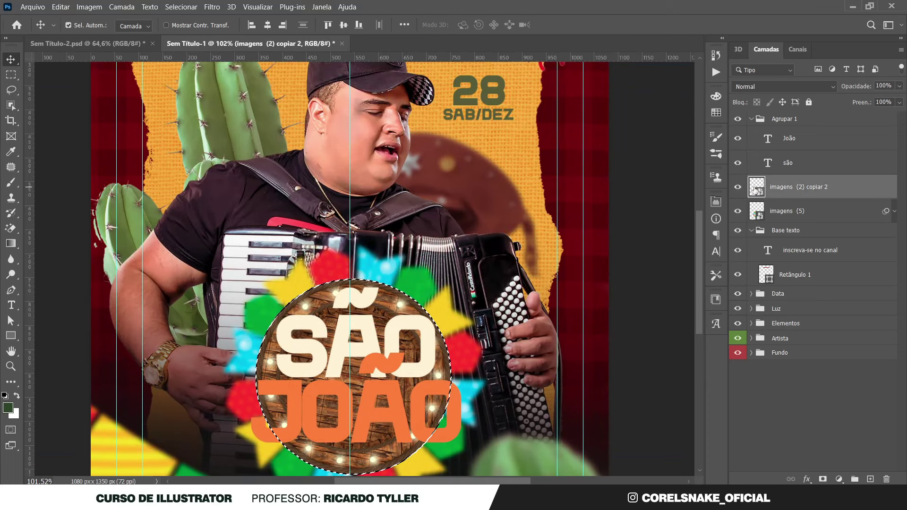
ctrl+click(756, 189)
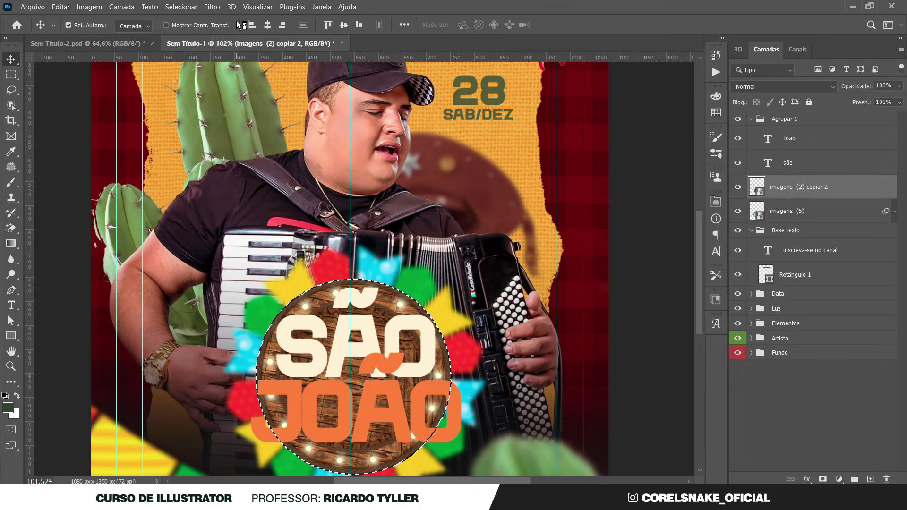
click(214, 6)
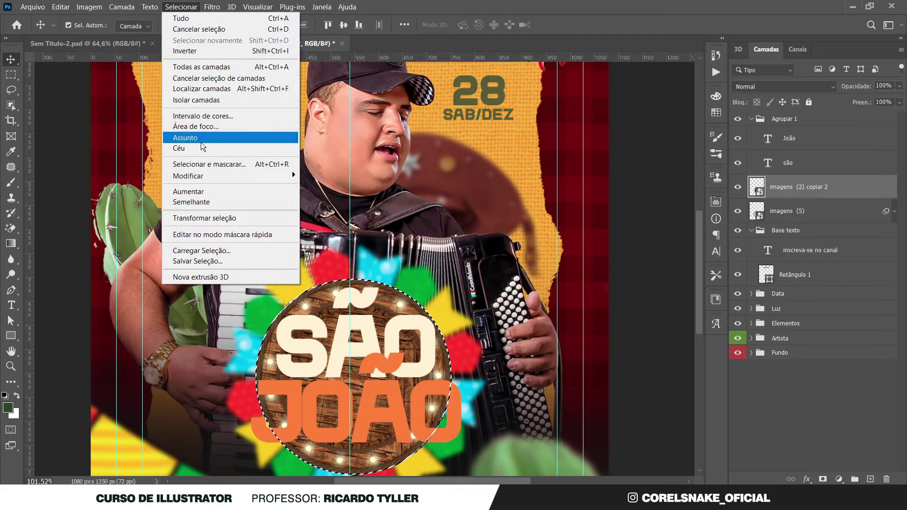
mouse_move(188, 175)
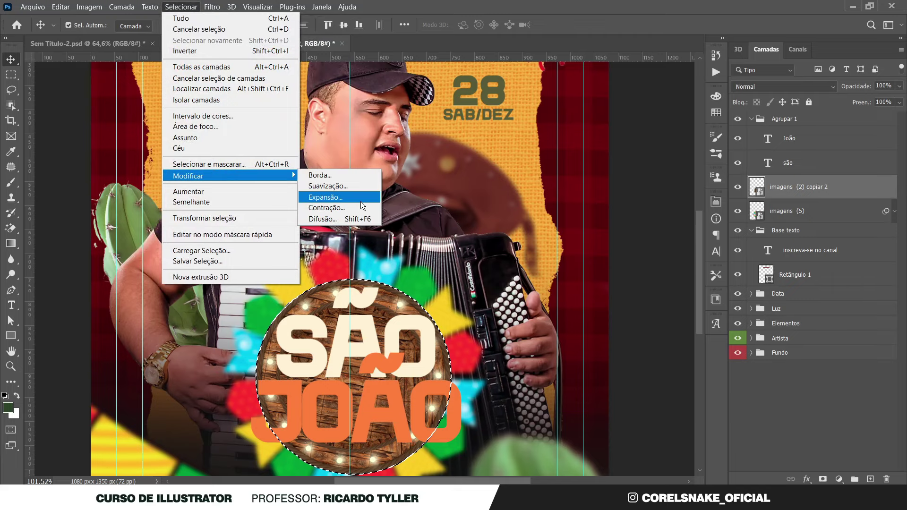
click(357, 196)
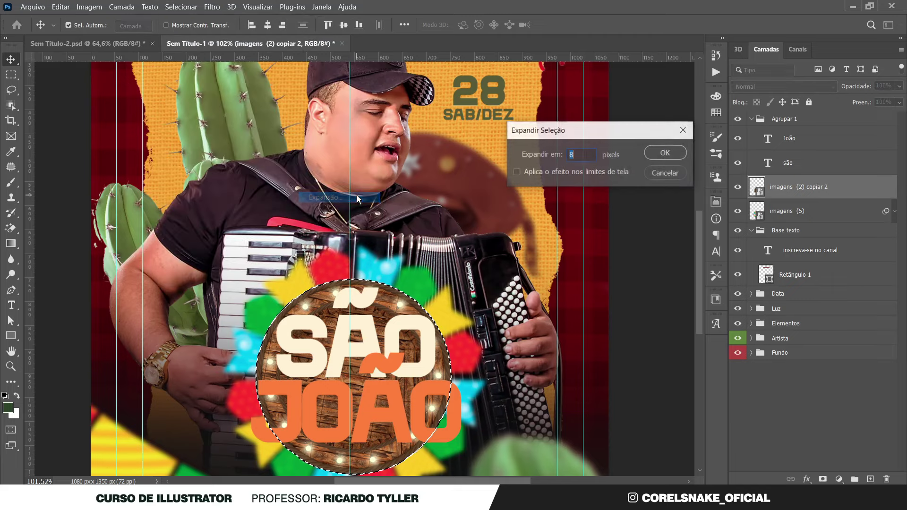
click(663, 153)
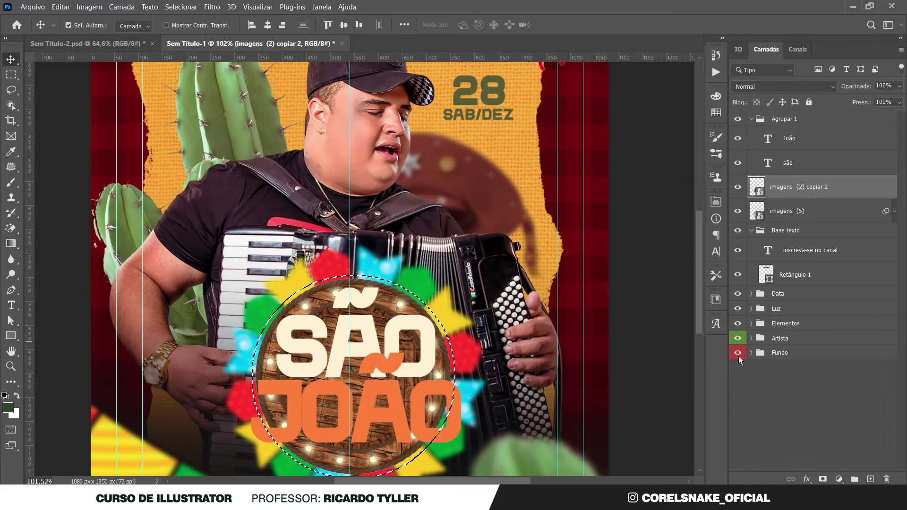
Fill the expanded circle with a solid colour fill layer placed beneath the plaque.
click(837, 477)
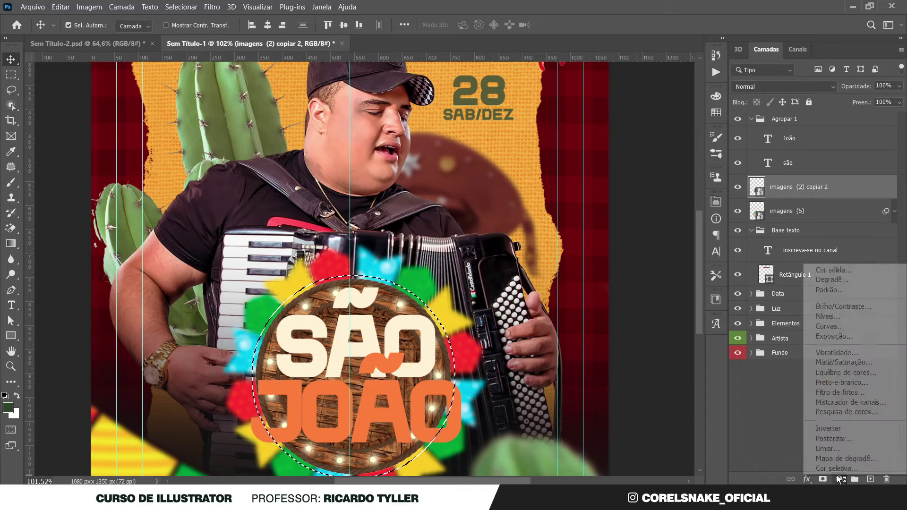
click(859, 275)
click(837, 197)
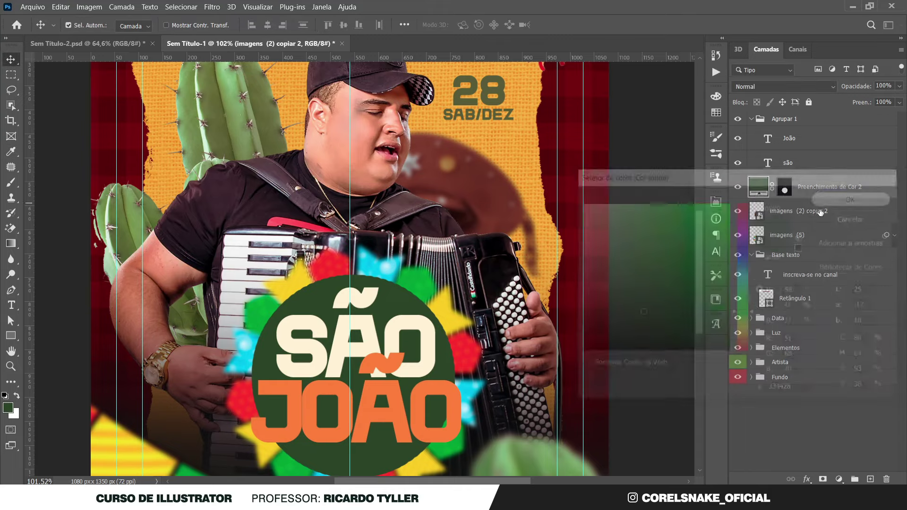
drag(758, 194, 764, 223)
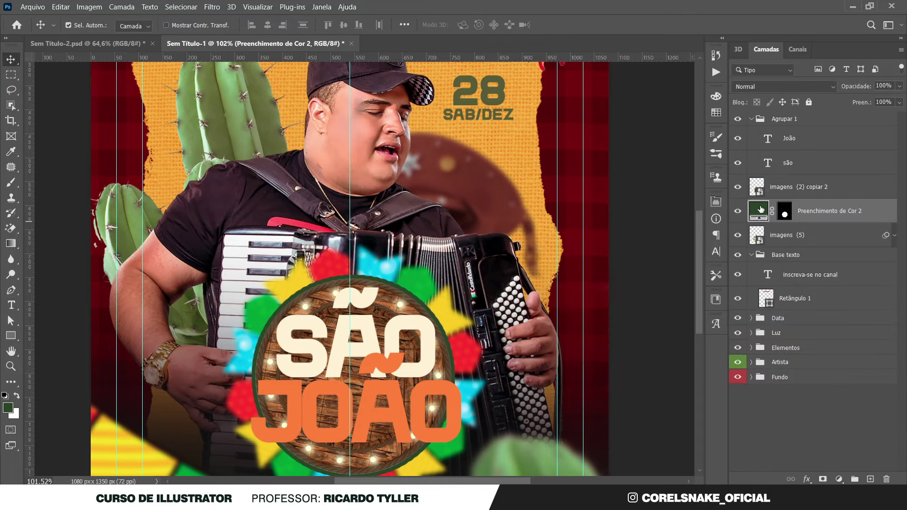
Recolour the ring fill to a deep rust orange sampled from JOÃO.
double_click(758, 209)
click(403, 392)
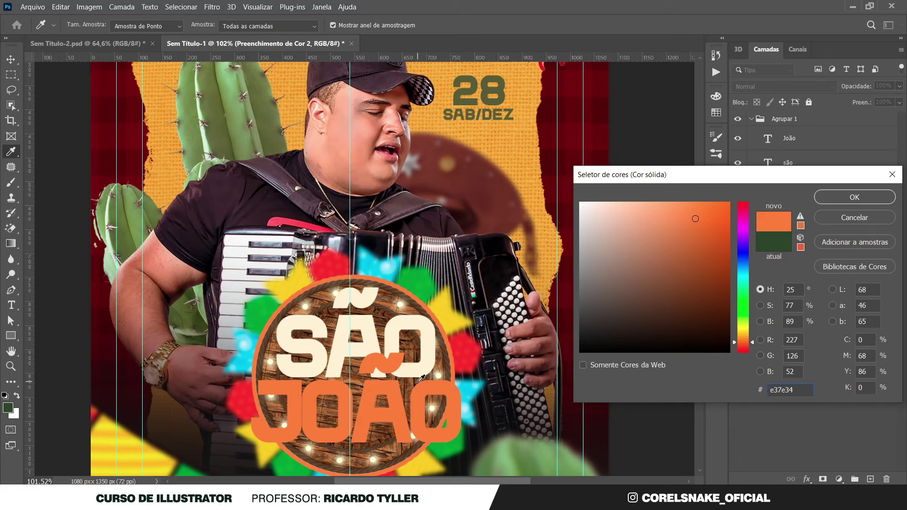
click(712, 245)
drag(711, 244, 712, 251)
click(827, 198)
key(v)
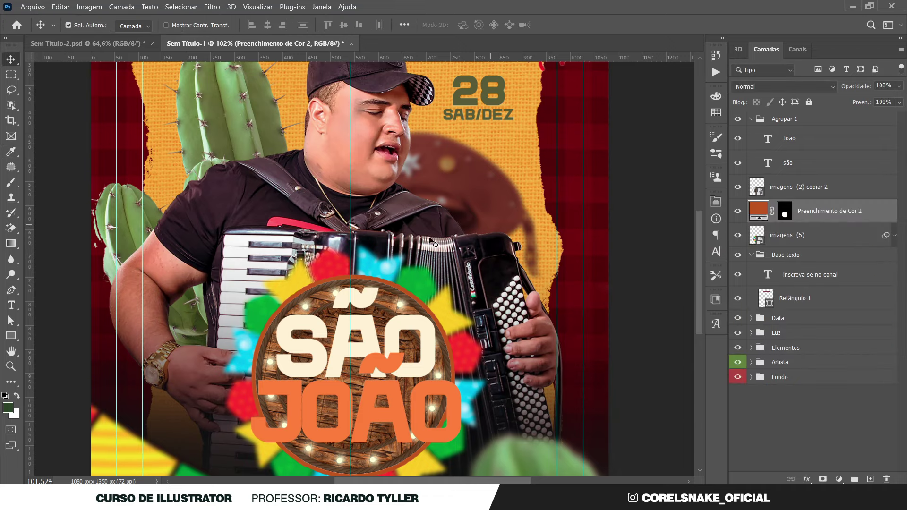
scroll(439, 283, down, 3)
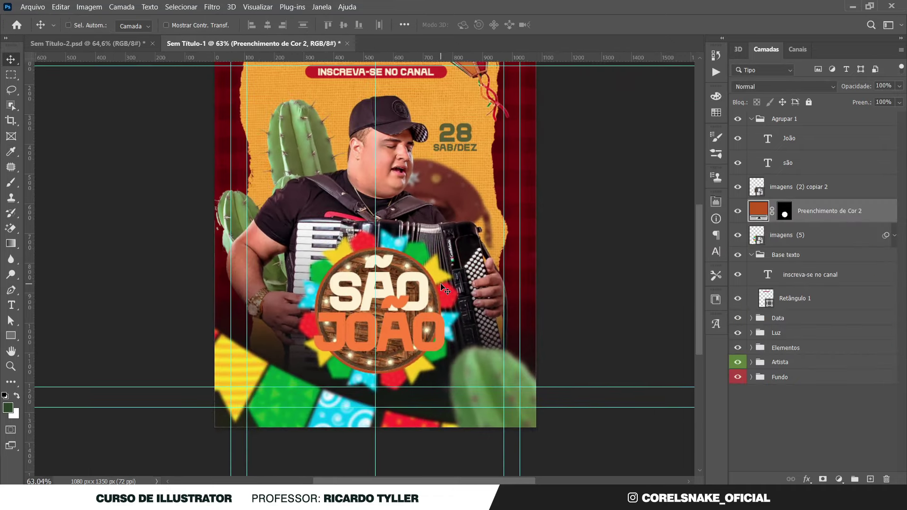
Collapse the Agrupar 1 and Base texto groups and select the João text layer.
ctrl+click(631, 258)
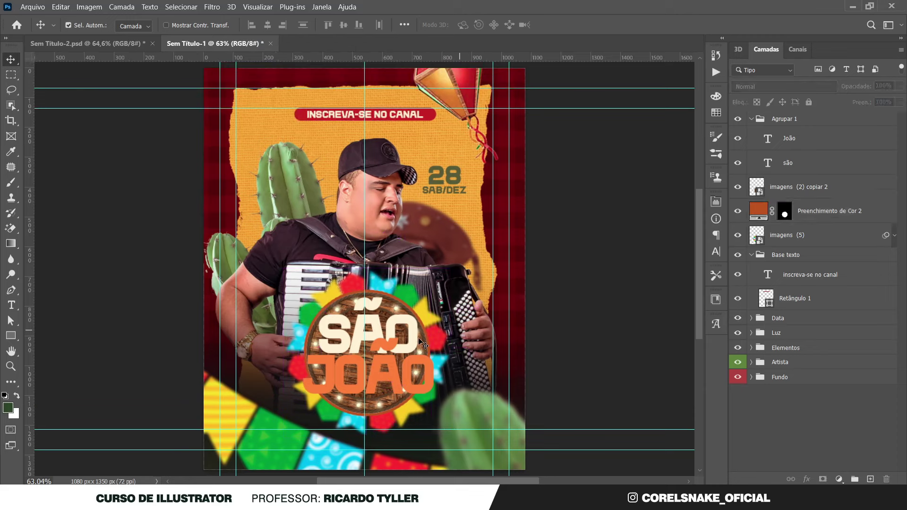
click(378, 326)
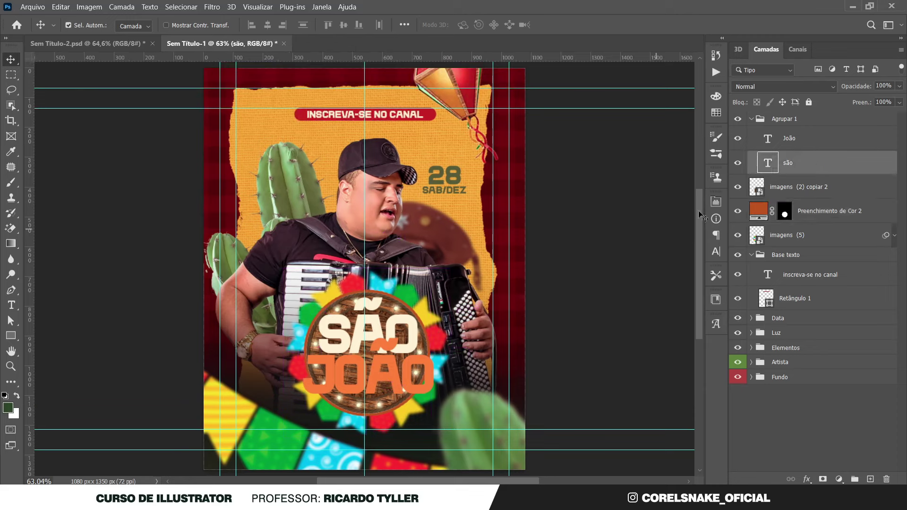
ctrl+click(753, 257)
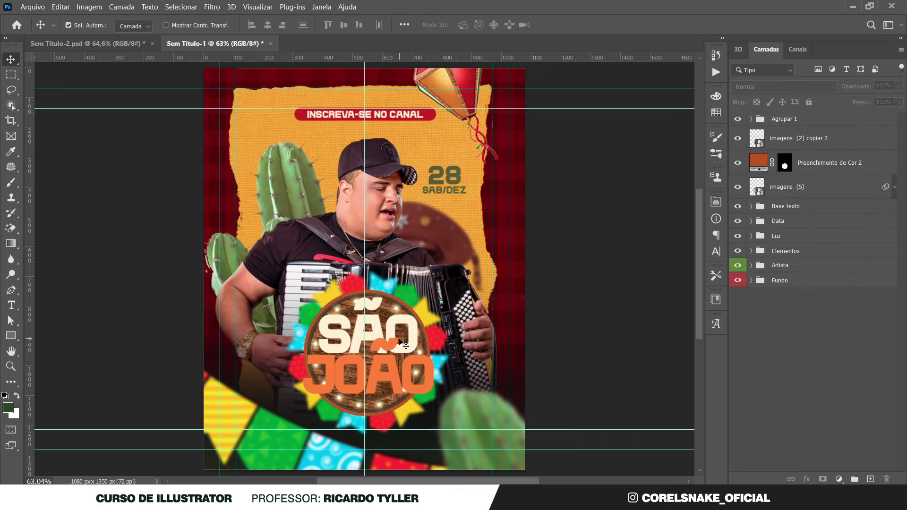
click(385, 361)
scroll(381, 378, up, 4)
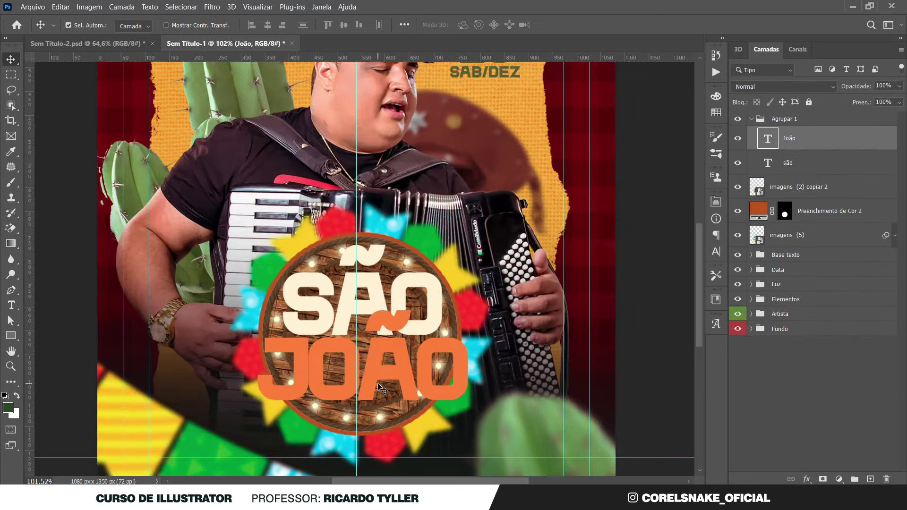
scroll(381, 389, up, 1)
scroll(383, 385, up, 2)
scroll(396, 378, up, 2)
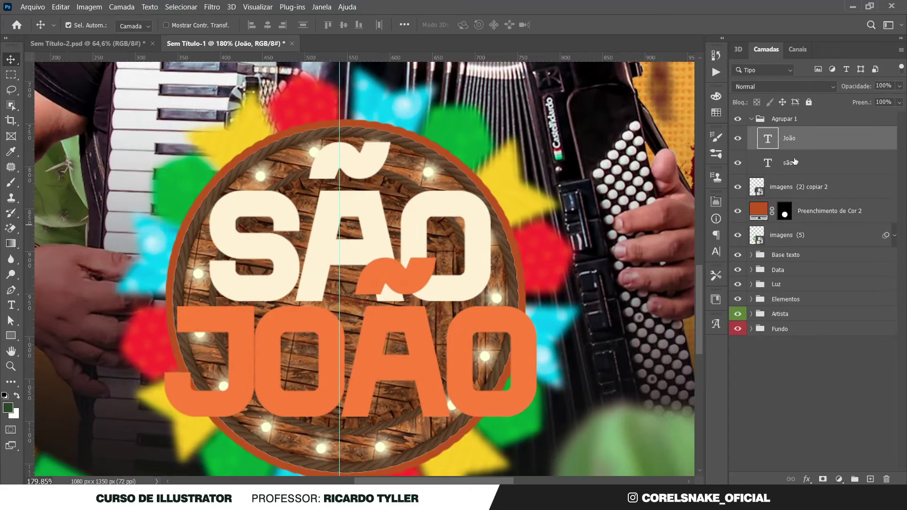
Give JOÃO a black Multiply drop shadow at 100% opacity, distance 9, size 18.
double_click(830, 140)
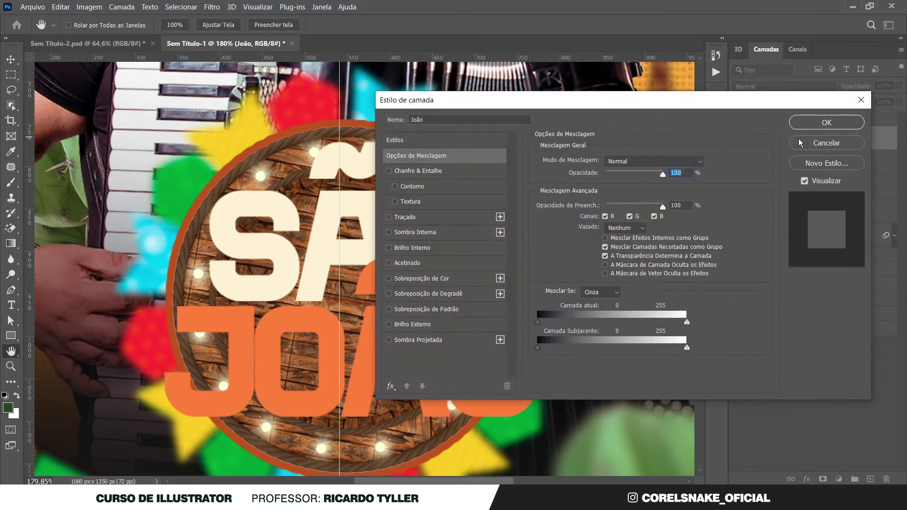
click(438, 342)
drag(496, 99, 603, 101)
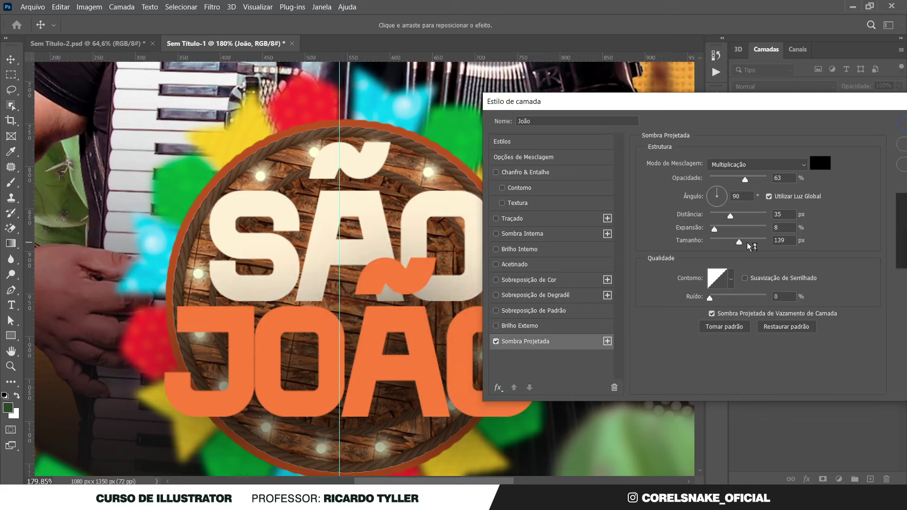
drag(730, 242, 713, 251)
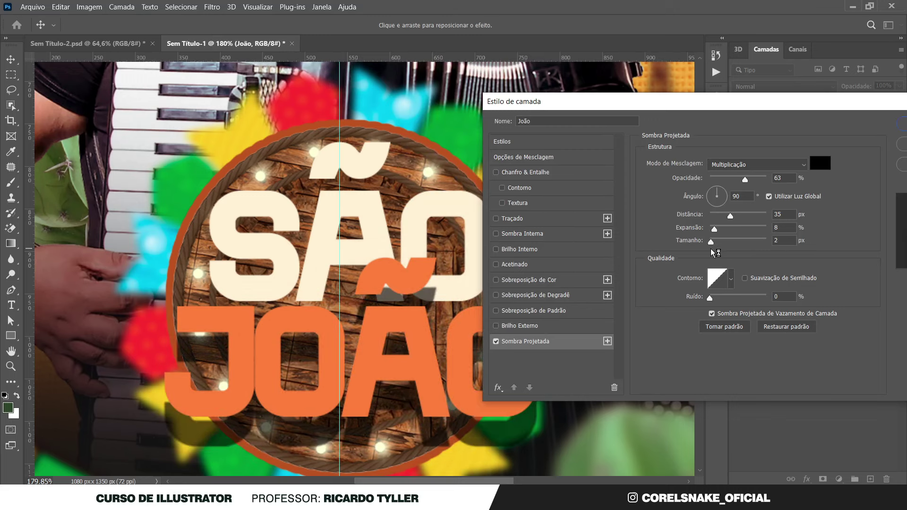
drag(744, 182, 768, 180)
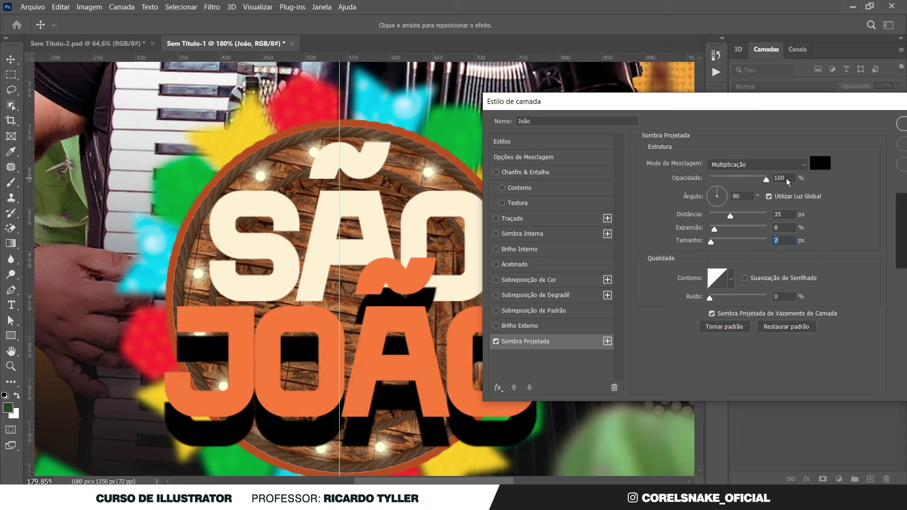
drag(730, 217, 715, 216)
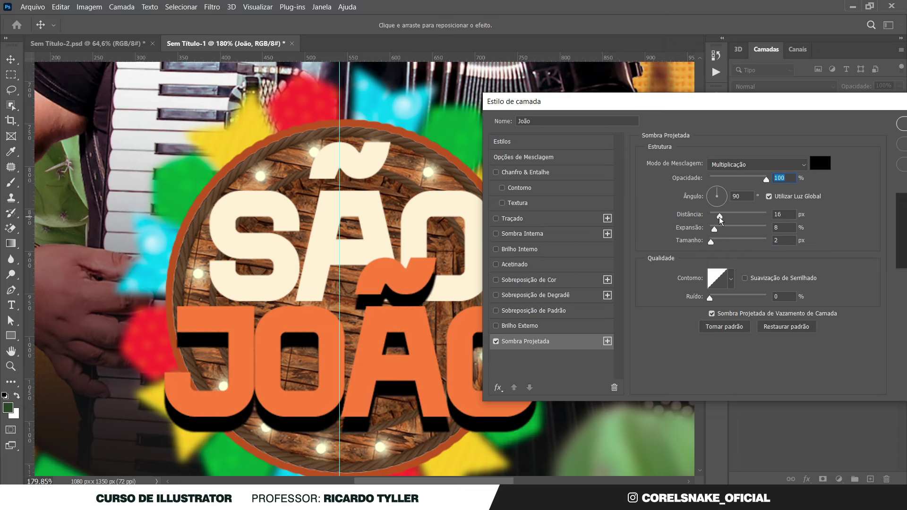
click(709, 188)
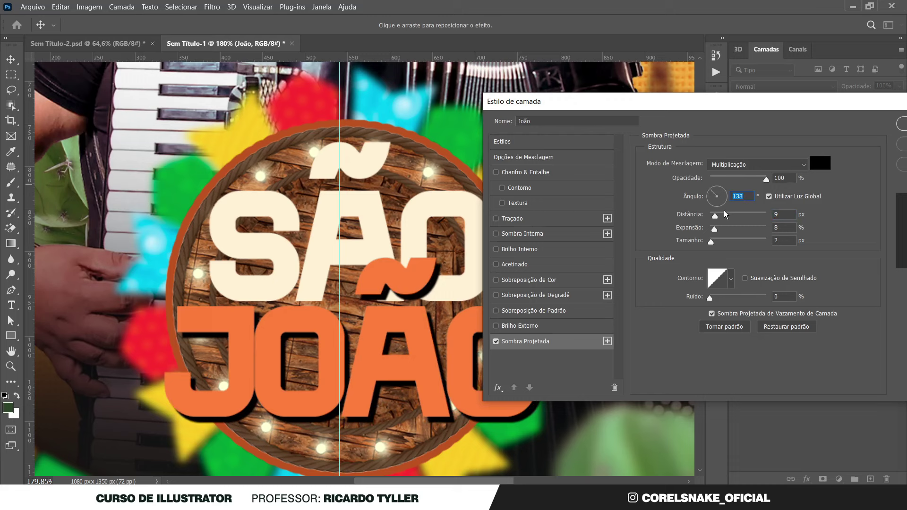
text(63)
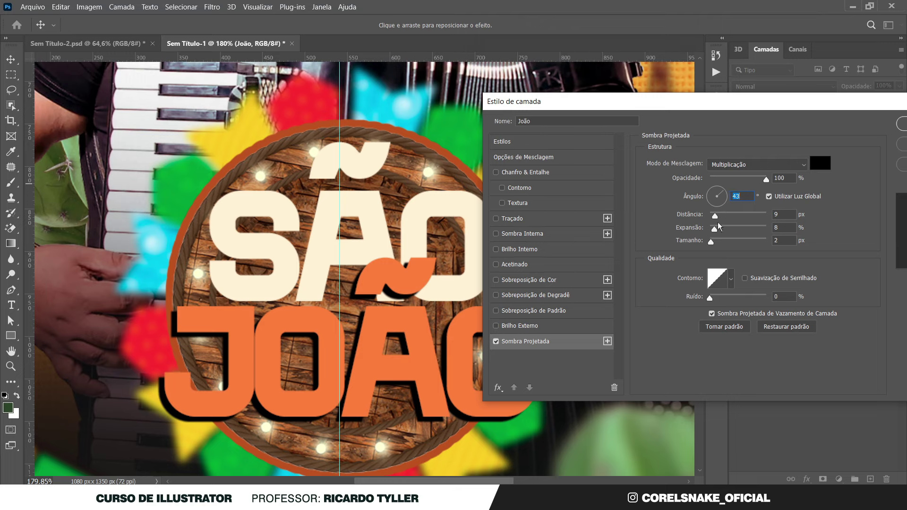
drag(711, 243, 718, 242)
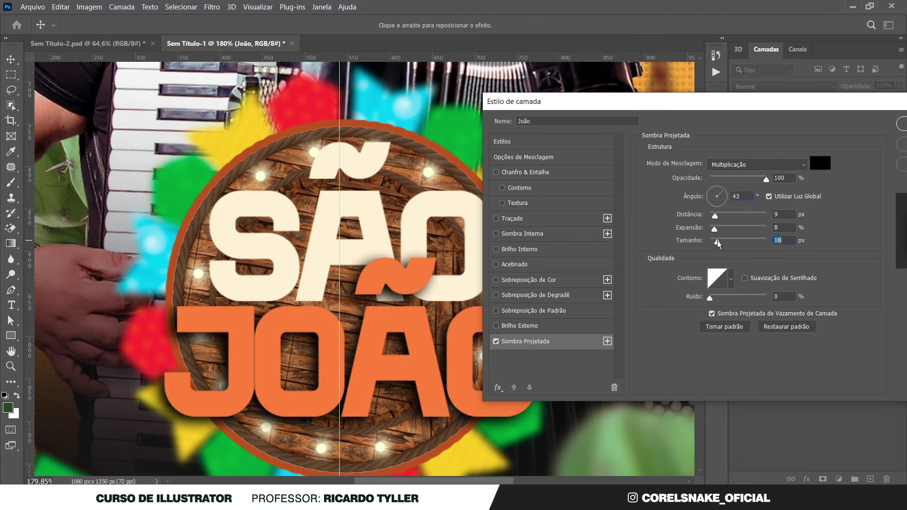
key(ctrl+minus)
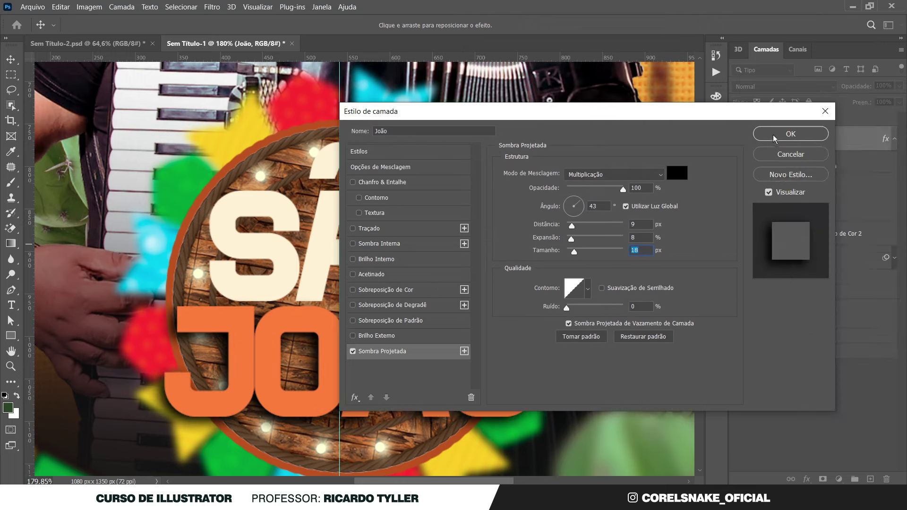
click(790, 135)
Copy JOÃO's drop shadow onto the SÃO text layer.
key(ctrl+minus)
scroll(401, 299, down, 5)
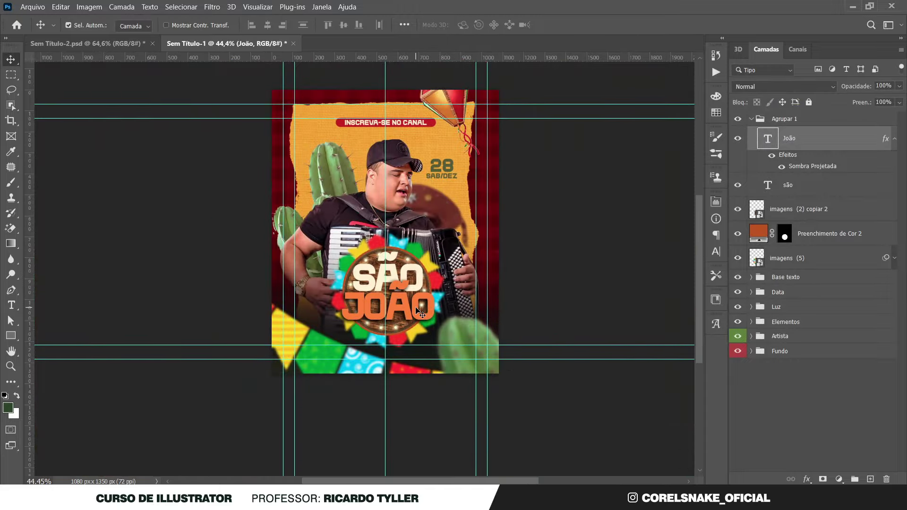
scroll(397, 279, up, 3)
scroll(397, 280, up, 3)
click(398, 254)
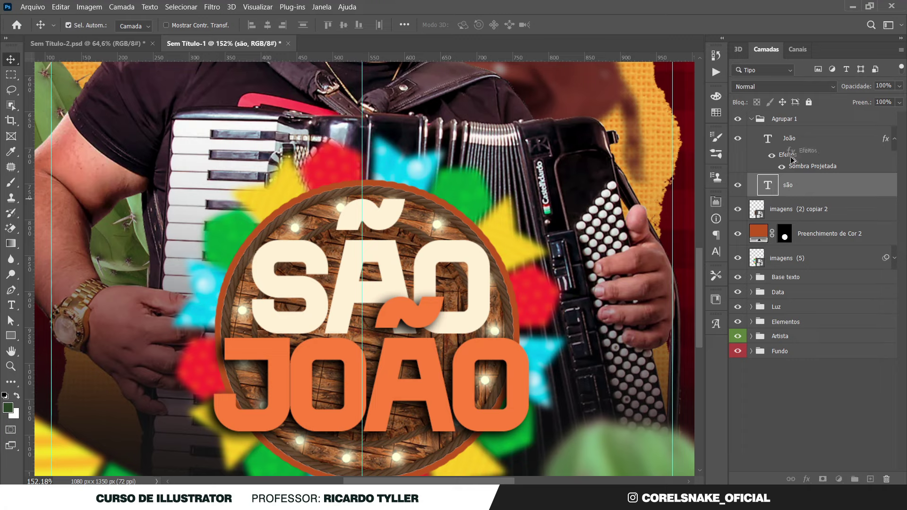
drag(792, 156, 786, 189)
scroll(361, 291, down, 4)
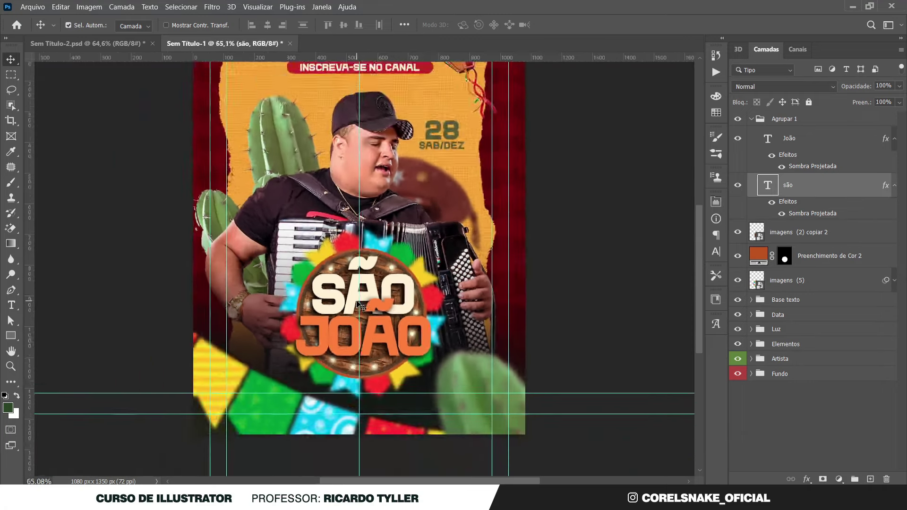
scroll(472, 302, down, 1)
click(574, 307)
scroll(392, 326, up, 1)
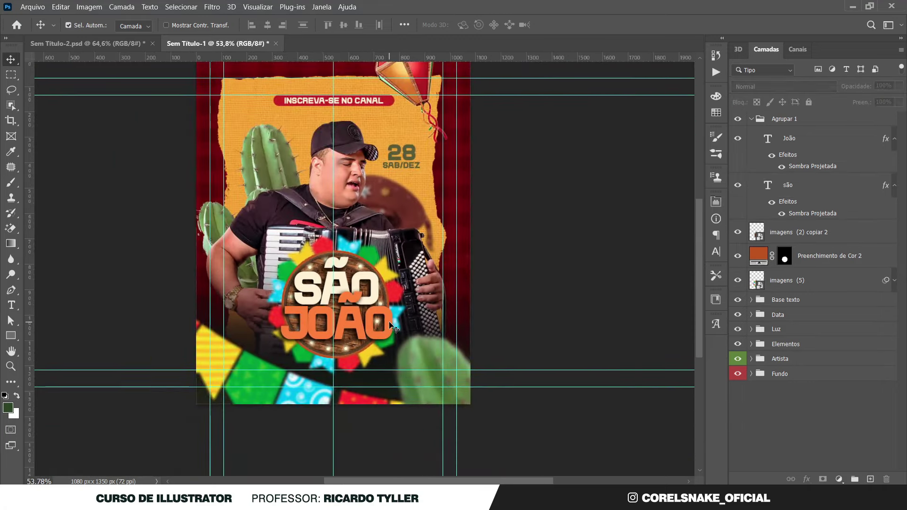
scroll(391, 326, up, 1)
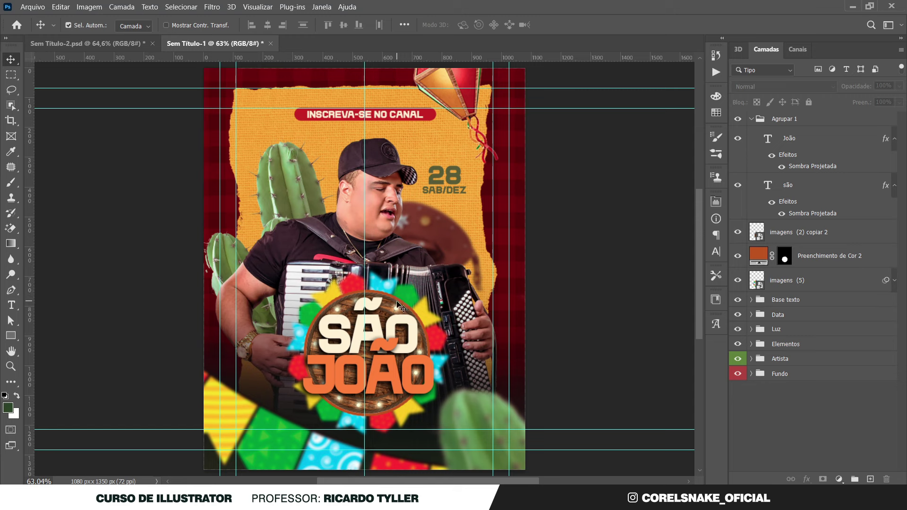
click(397, 302)
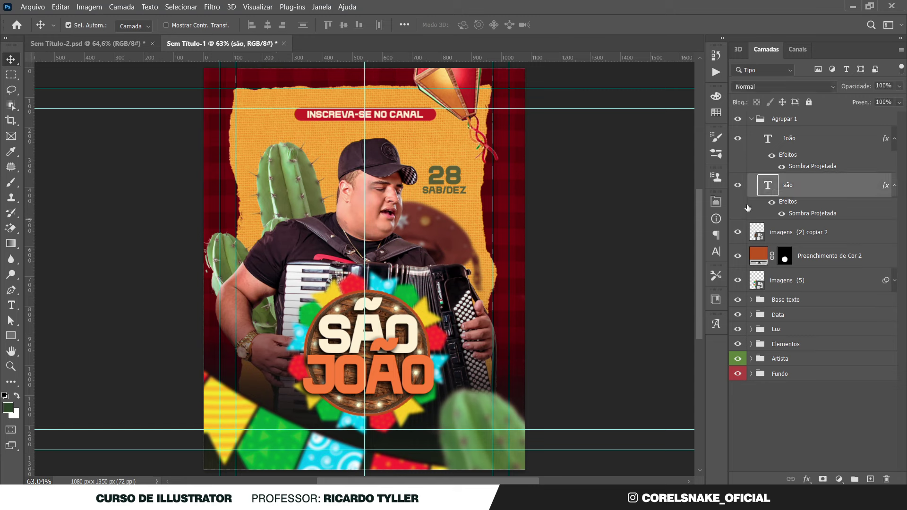
click(756, 227)
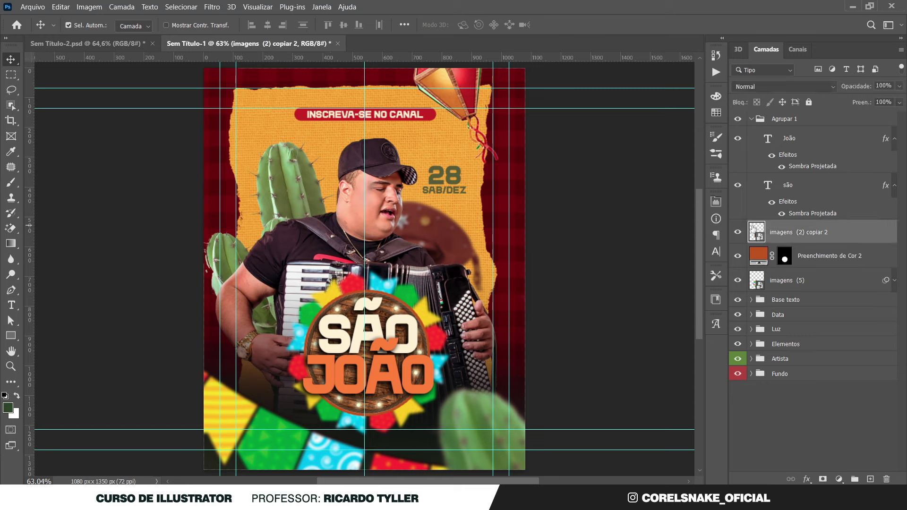
Apply Levels to imagens (2) copiar 2 with the midtone slider at about 0.83.
key(ctrl+m)
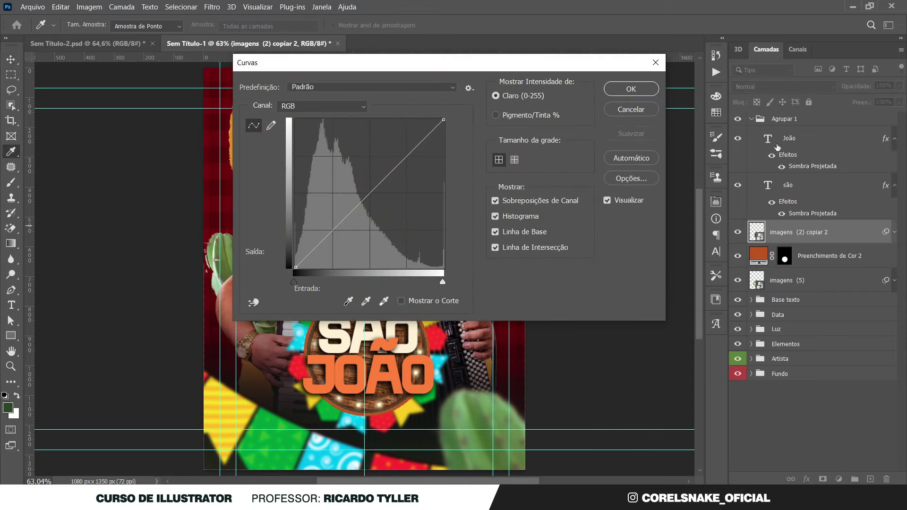
click(621, 109)
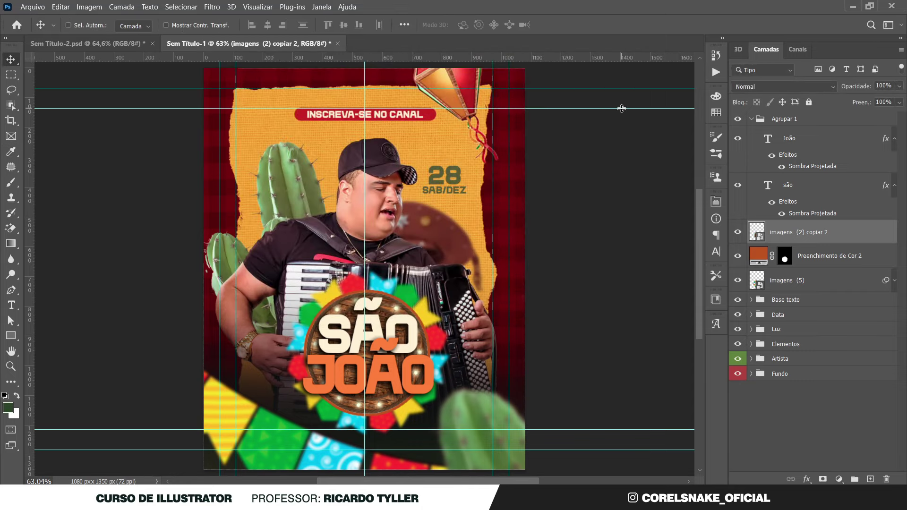
key(ctrl+l)
drag(386, 78, 581, 154)
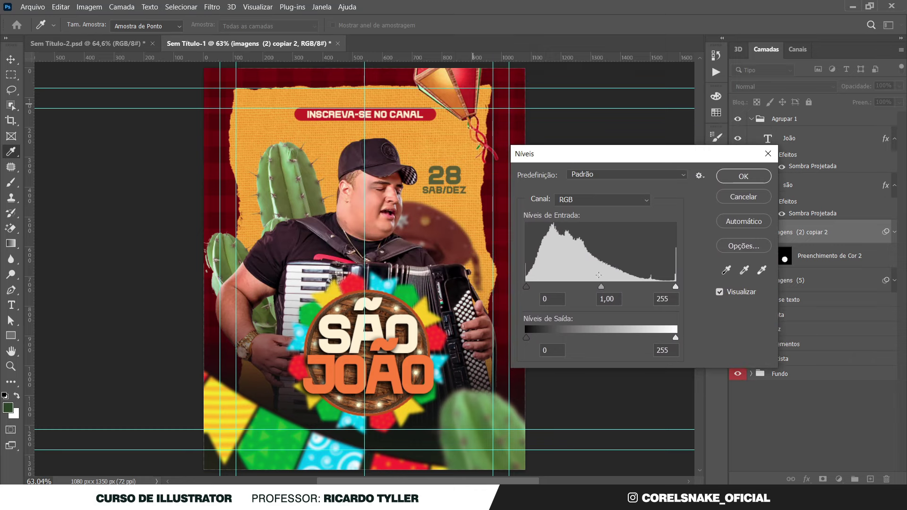
drag(595, 286, 609, 287)
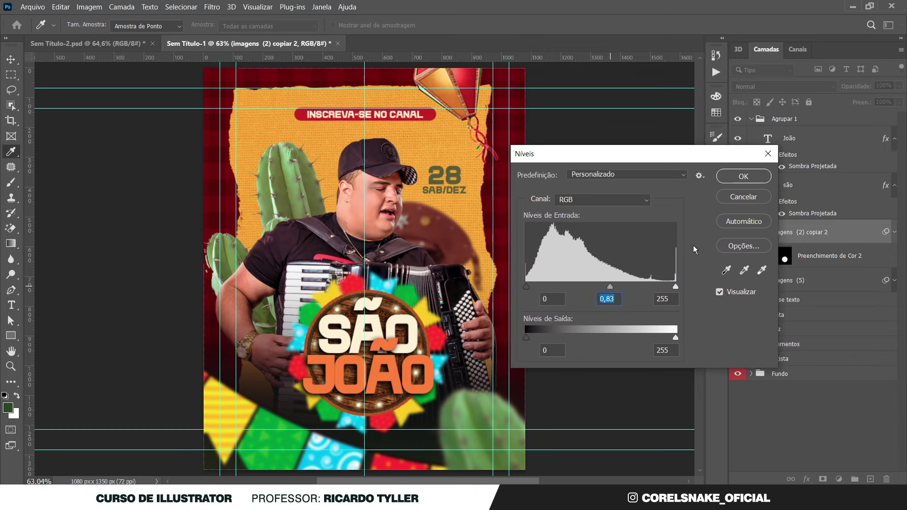
click(733, 175)
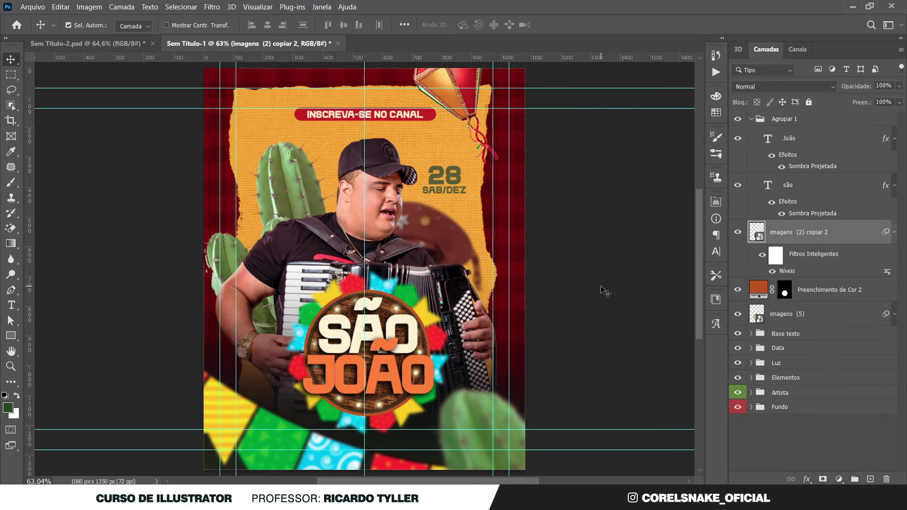
click(376, 325)
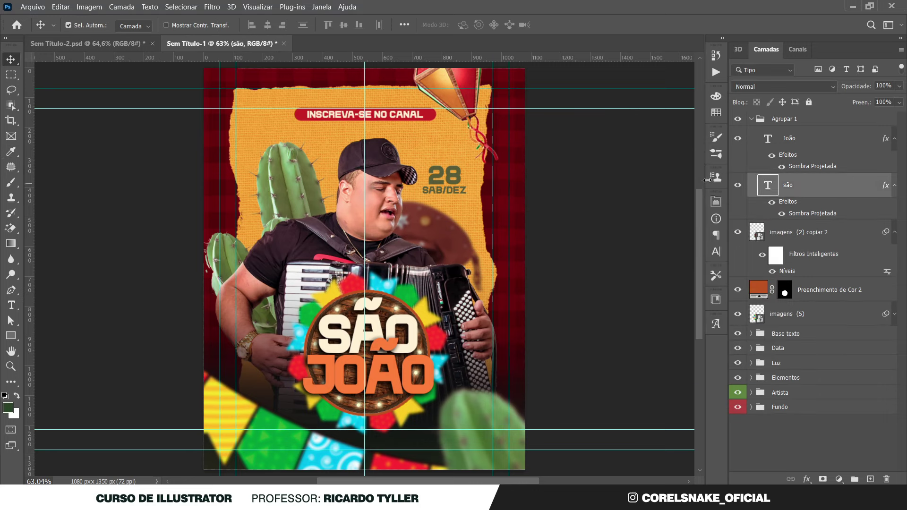
Recolour the SÃO text to a slightly brighter warm beige.
click(716, 252)
click(677, 269)
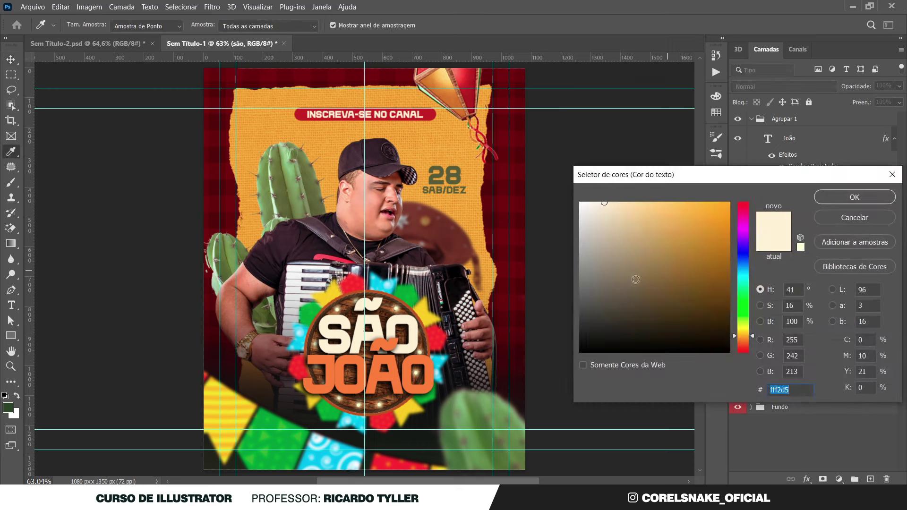
click(627, 212)
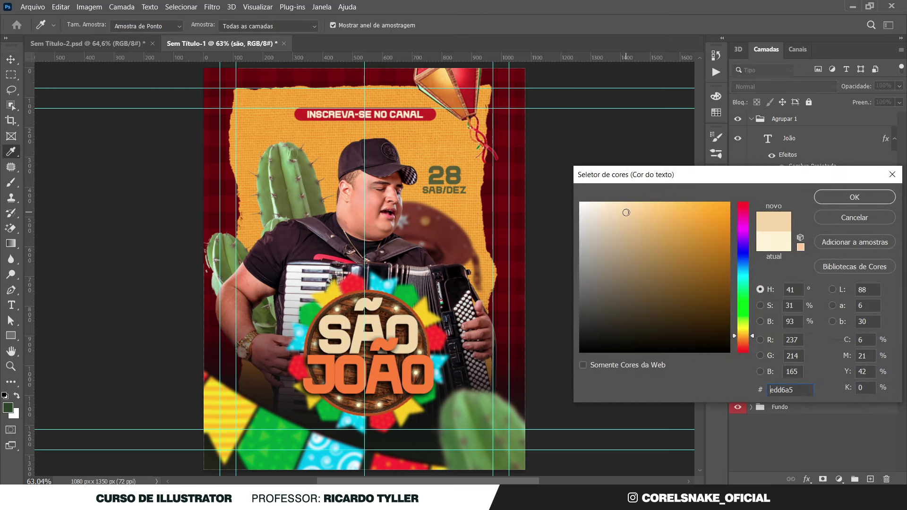
drag(626, 211, 625, 208)
click(848, 197)
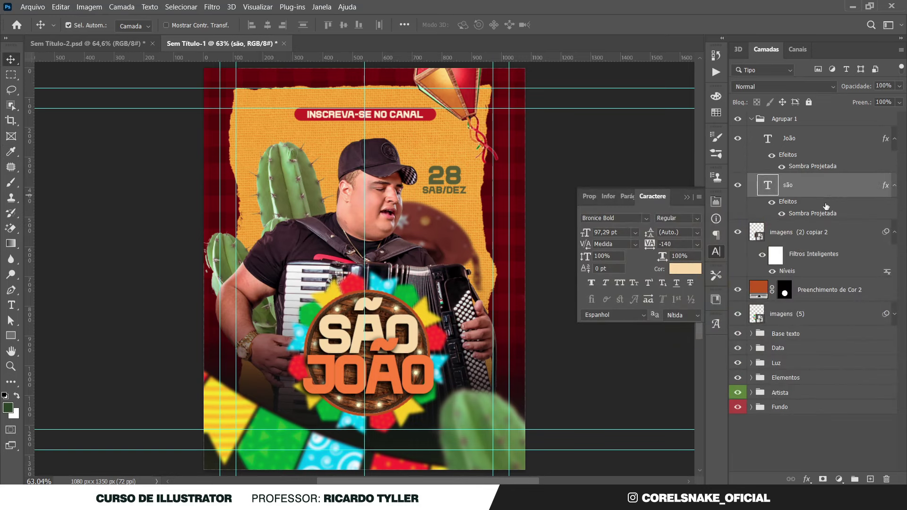
click(716, 251)
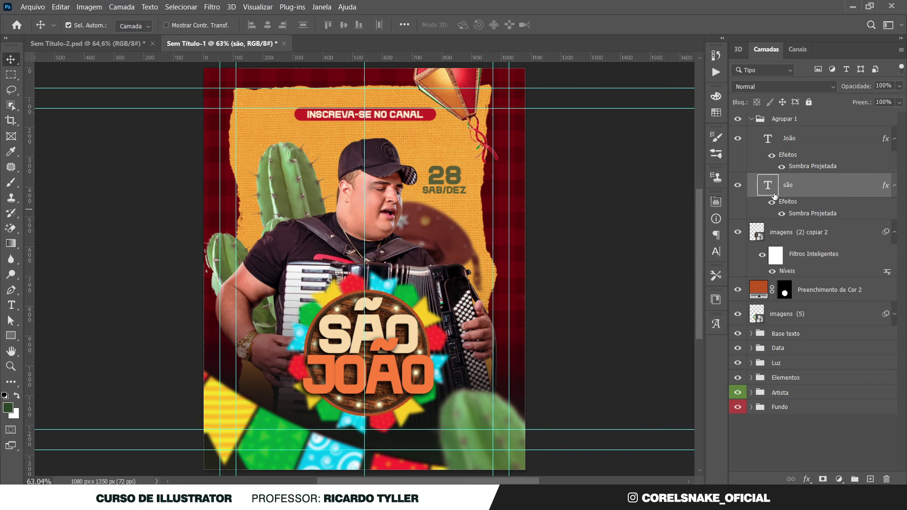
Convert the SÃO and JOÃO drop shadows into layers and merge them into one shadow layer.
right_click(801, 215)
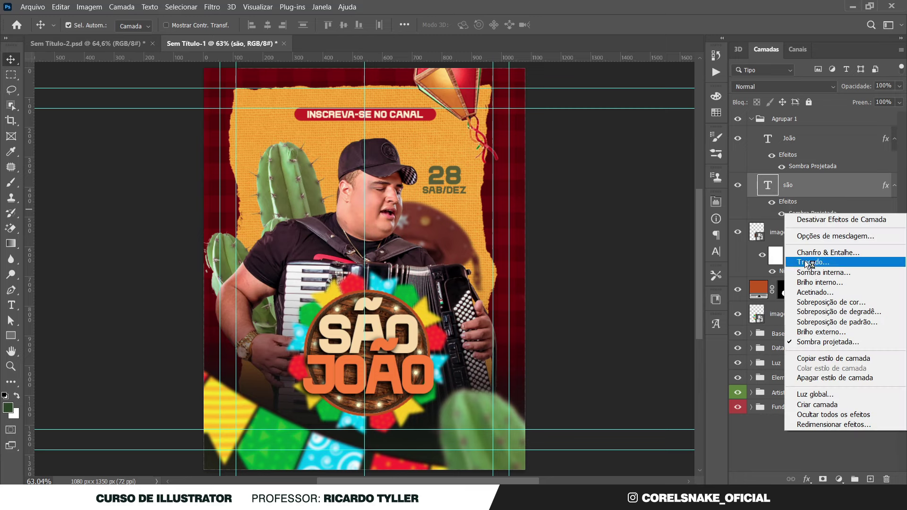
click(817, 405)
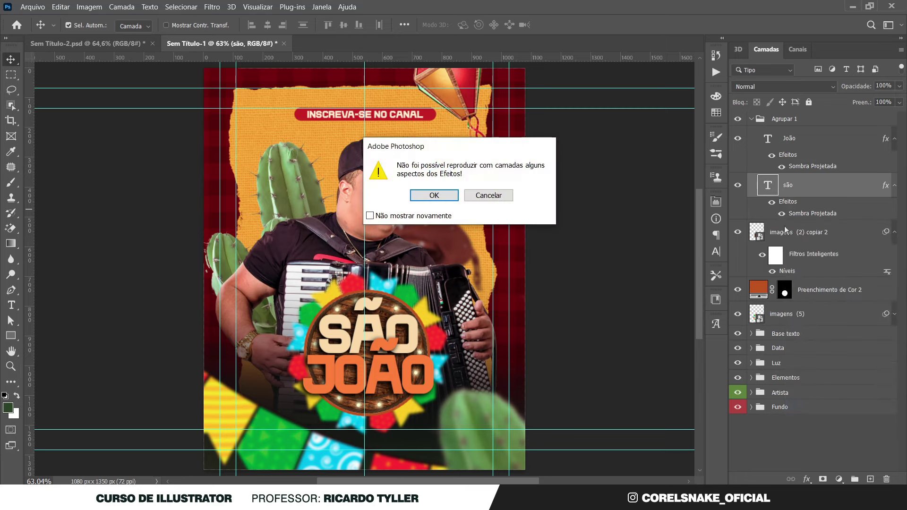
click(445, 196)
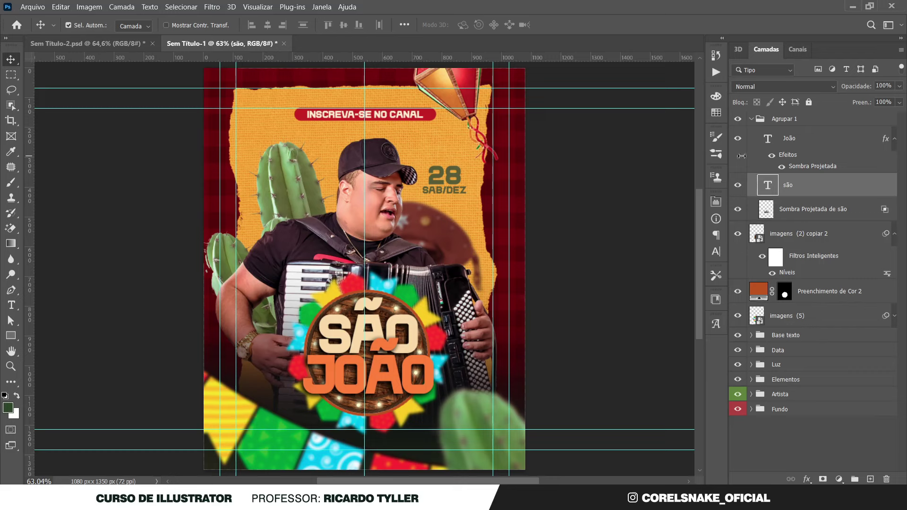
click(784, 158)
right_click(783, 157)
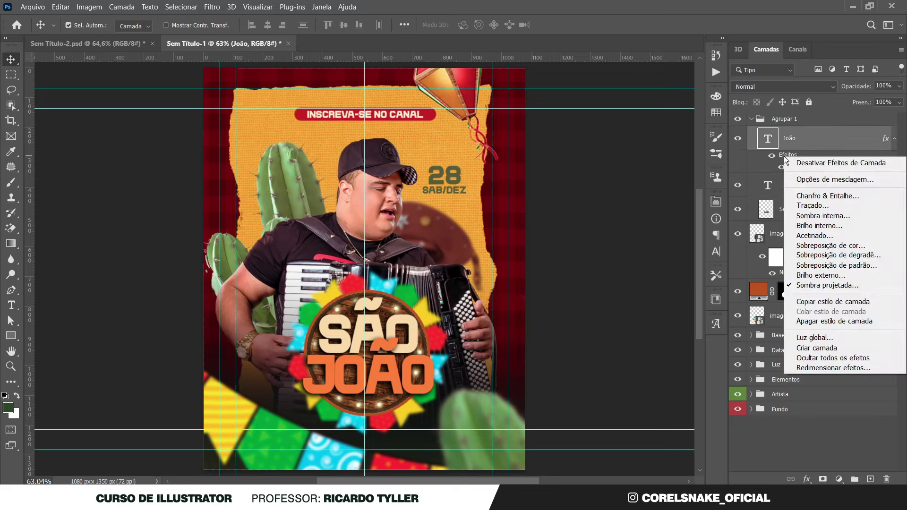
click(823, 348)
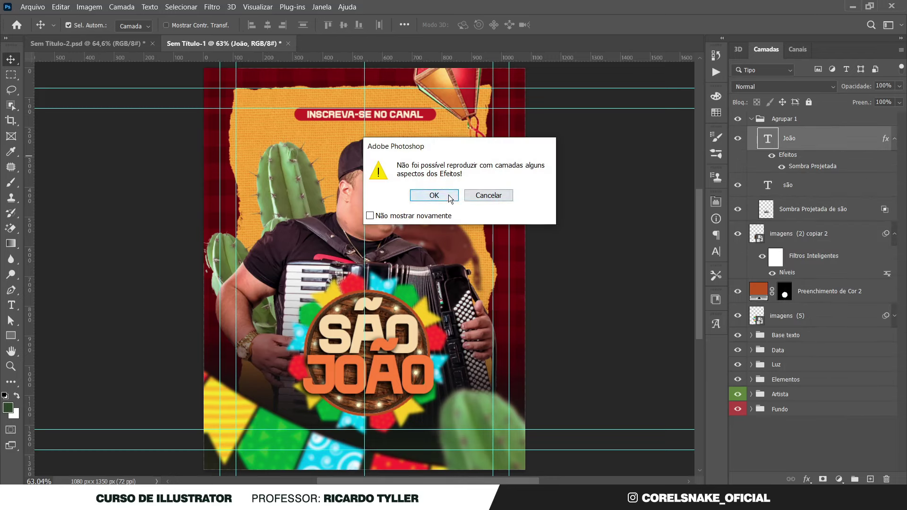
click(433, 195)
drag(767, 166, 770, 199)
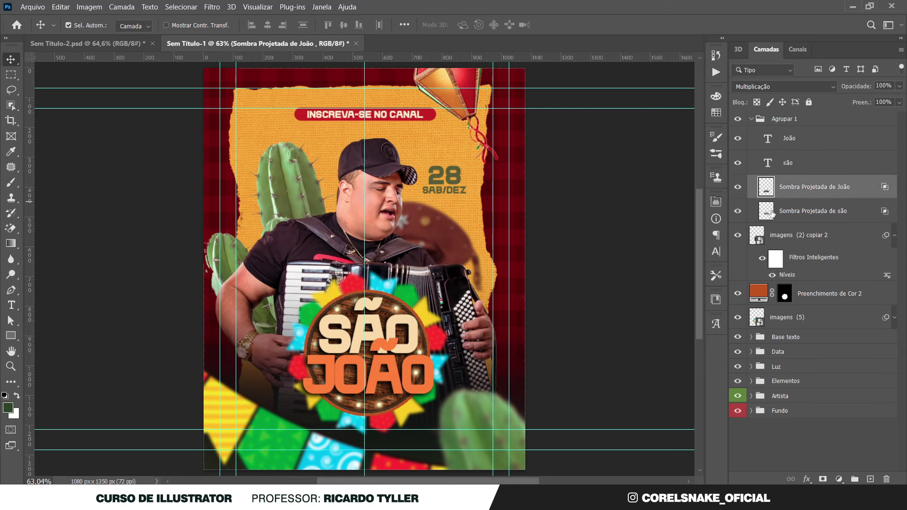
shift+click(772, 213)
key(ctrl+e)
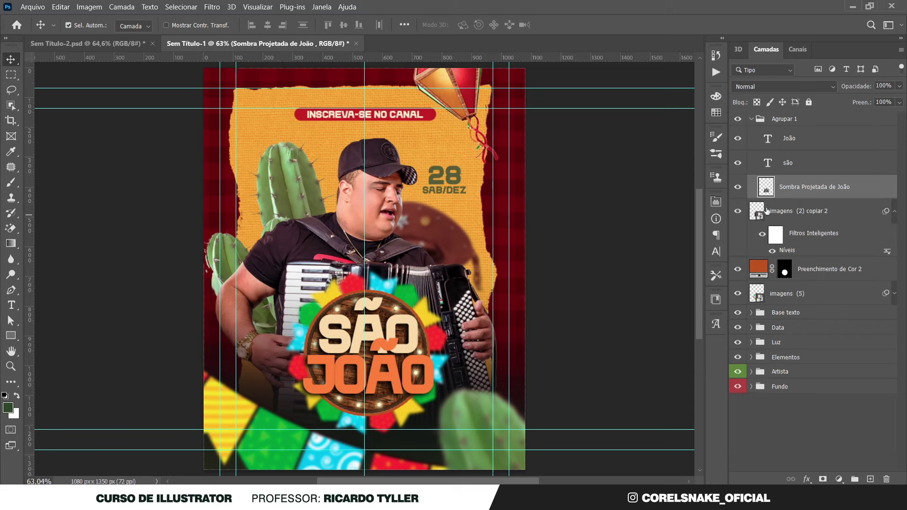
Duplicate the SÃO and JOÃO text layers, then merge the originals into one layer.
click(788, 163)
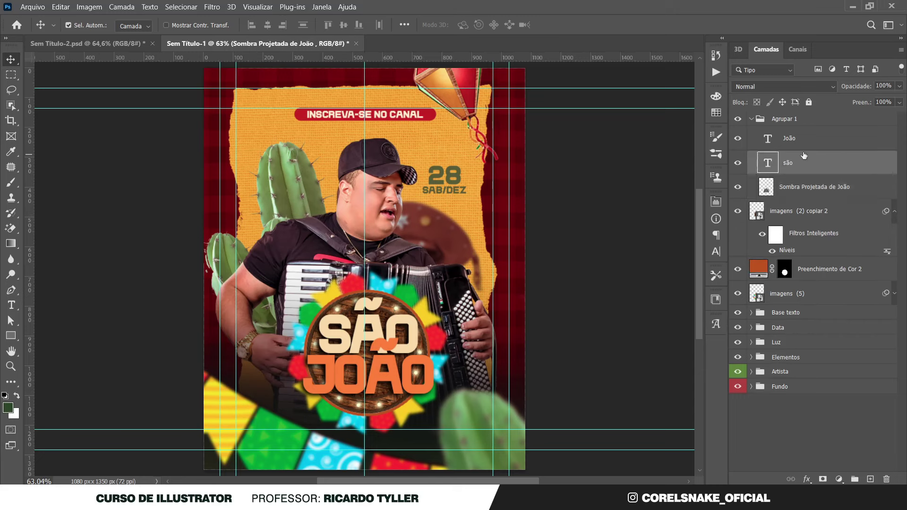
shift+click(808, 138)
key(ctrl)
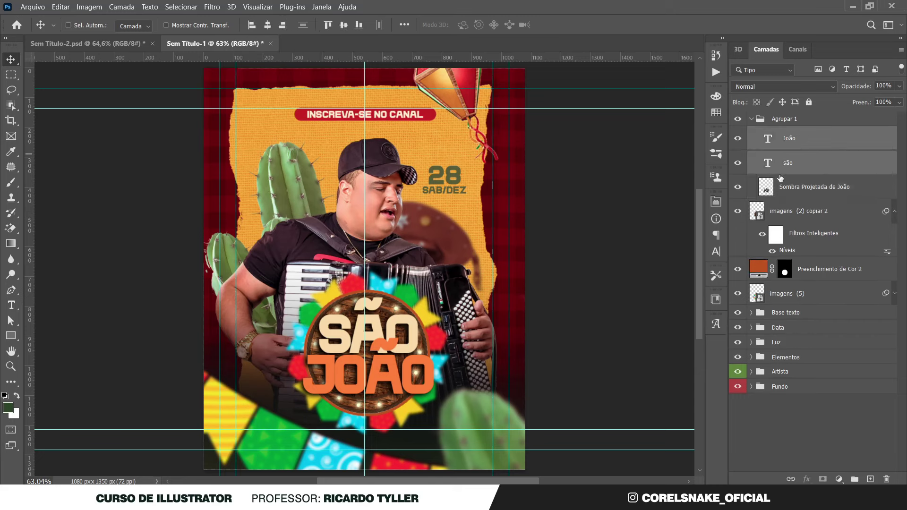
key(ctrl+j)
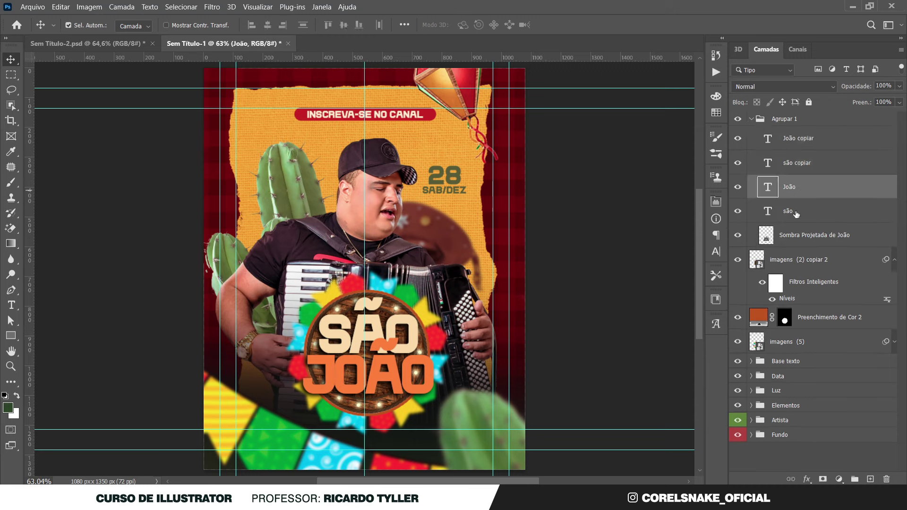
key(ctrl+e)
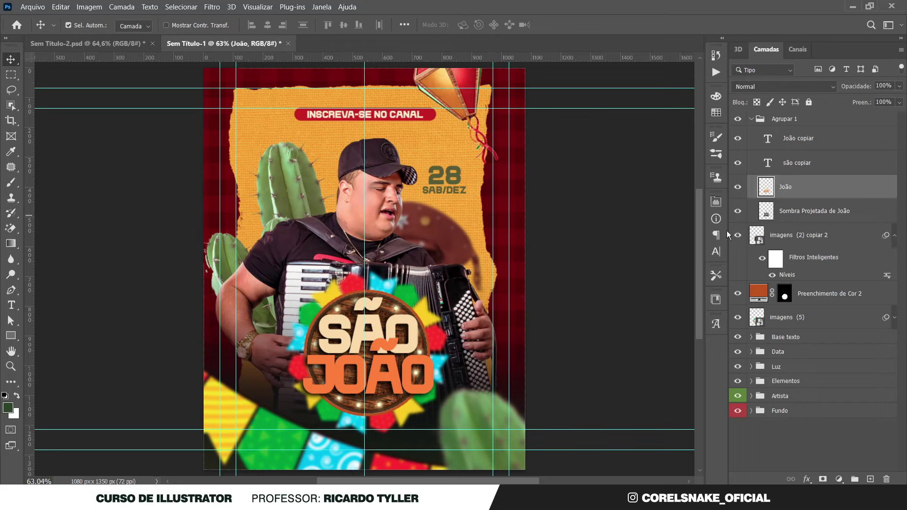
scroll(375, 351, up, 4)
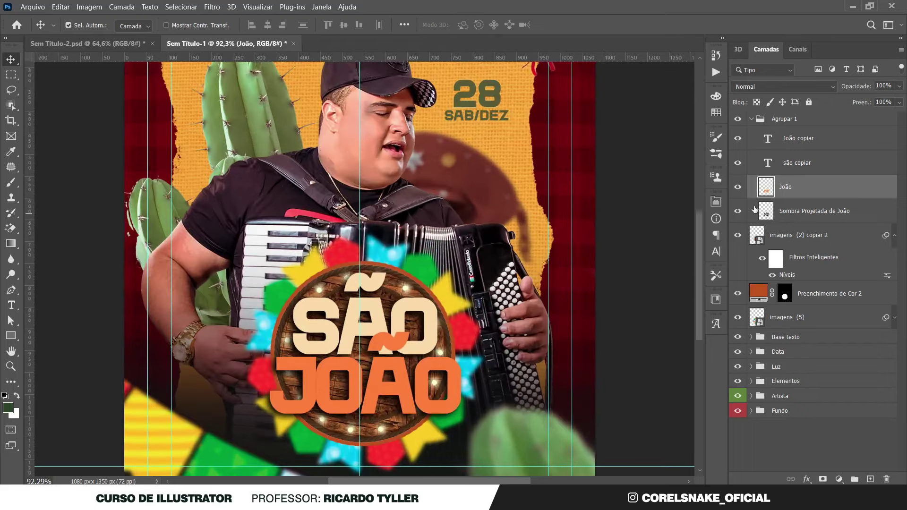
Add a stroke to the merged SÃO JOÃO layer, using the brown sampled from the plaque's border.
double_click(803, 188)
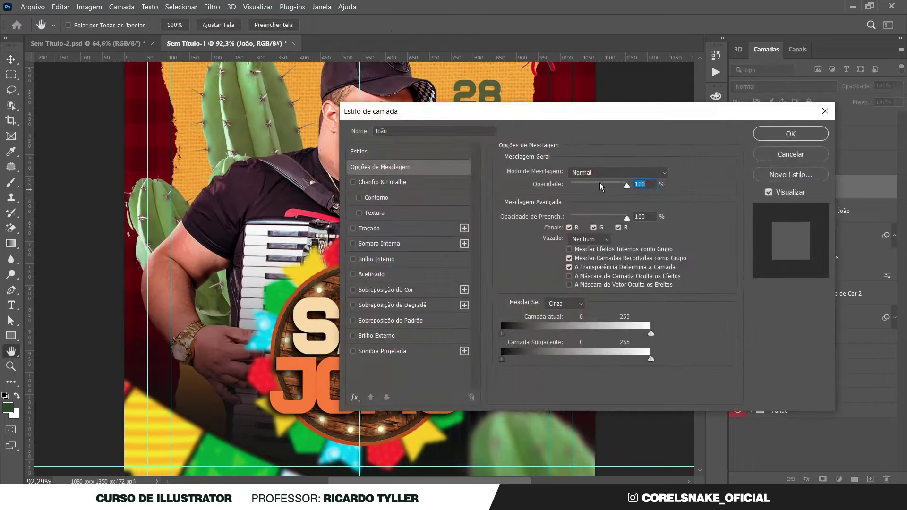
drag(491, 118, 641, 117)
click(537, 226)
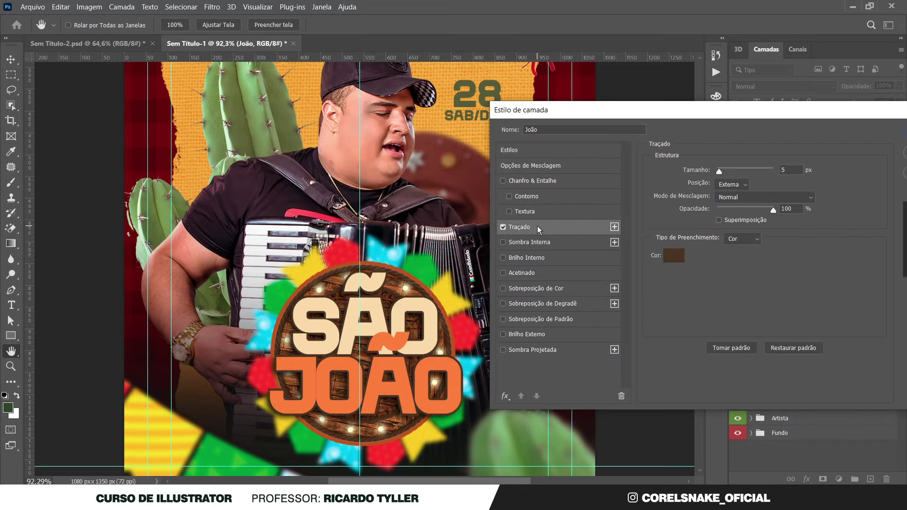
click(673, 259)
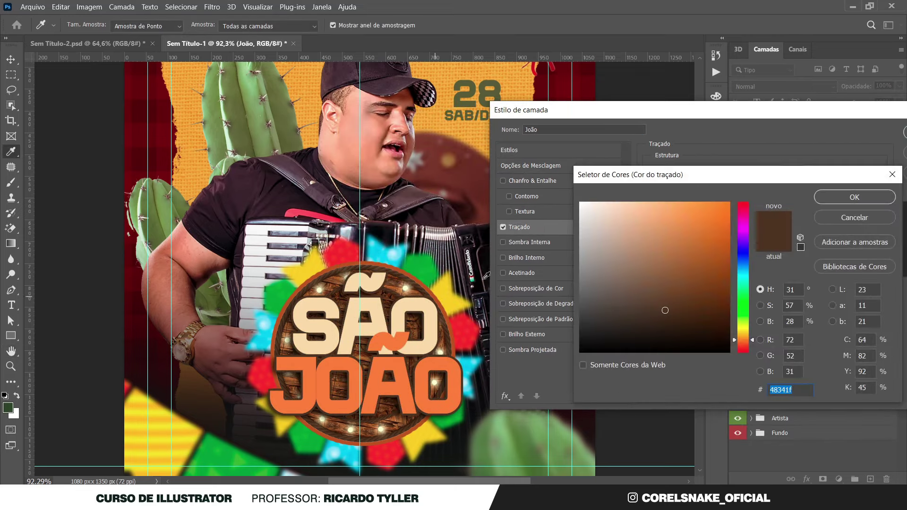
click(314, 264)
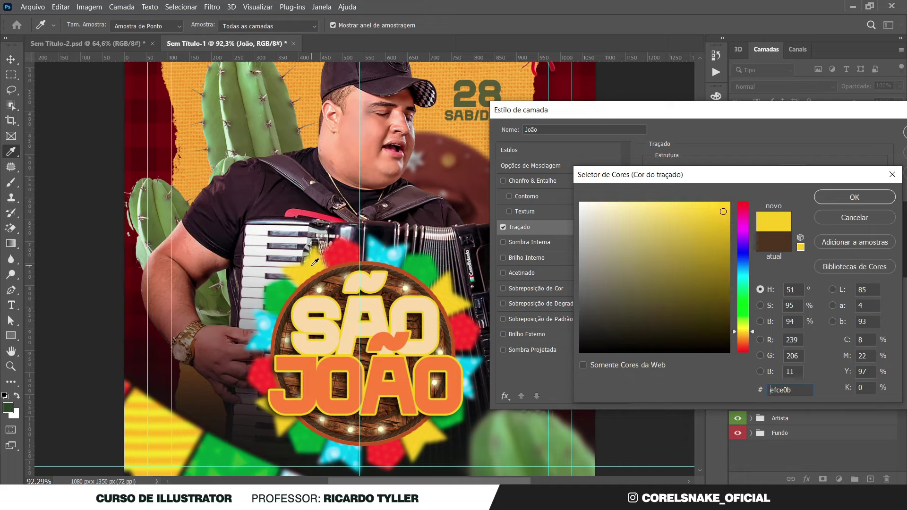
click(316, 286)
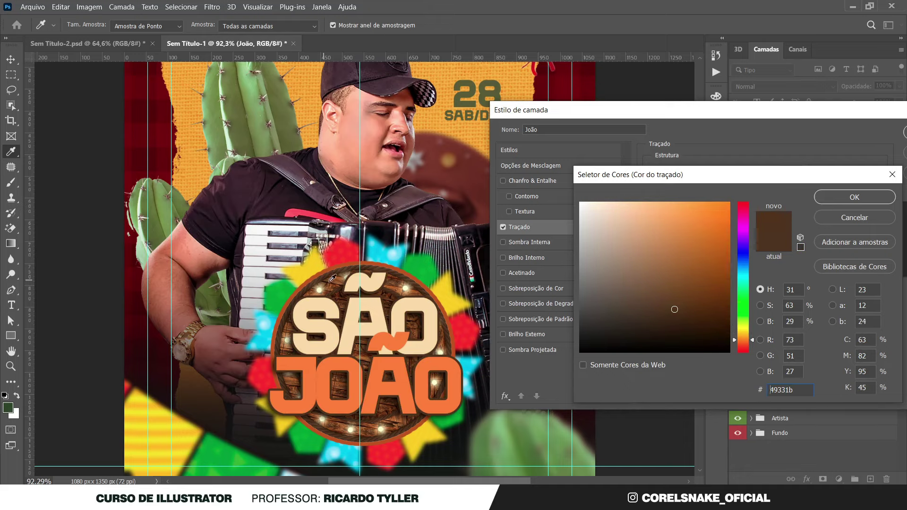
click(826, 204)
key(Return)
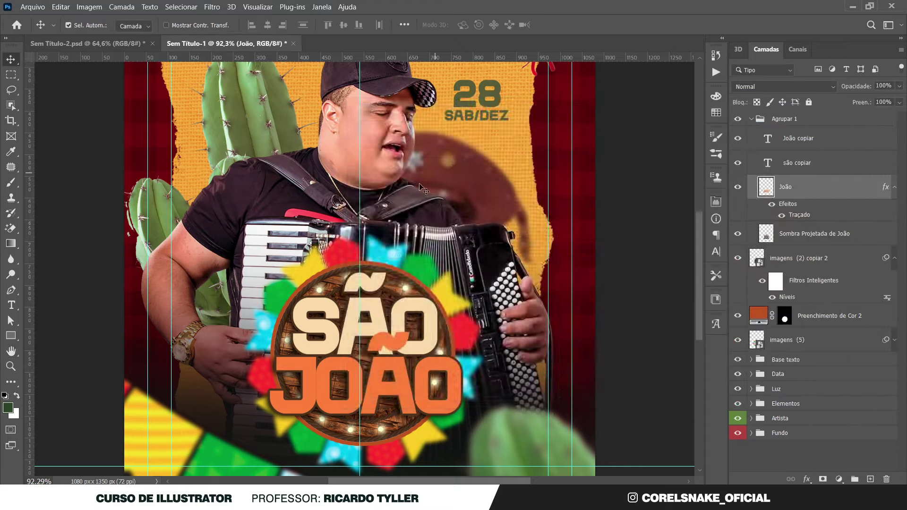
scroll(424, 188, down, 3)
Zoom in and out to inspect the outlined SÃO JOÃO title.
scroll(392, 283, up, 2)
scroll(389, 302, up, 1)
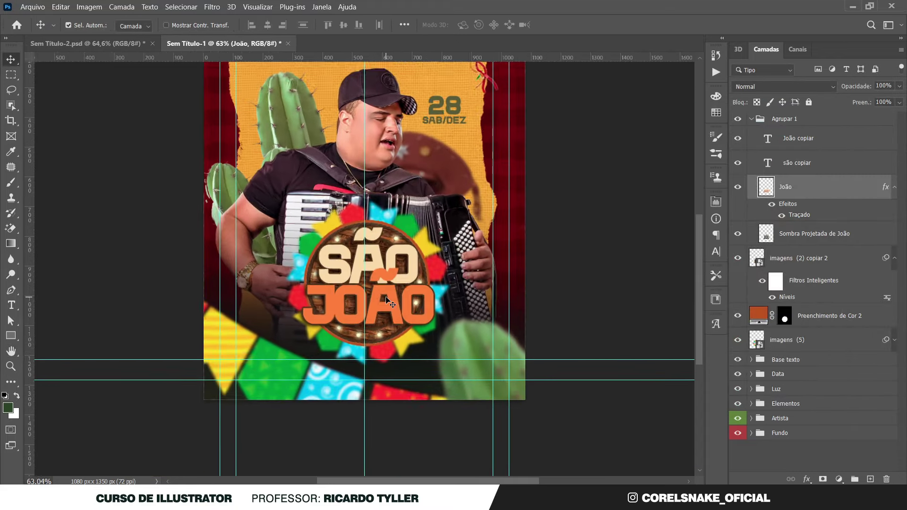
scroll(348, 302, down, 1)
click(661, 220)
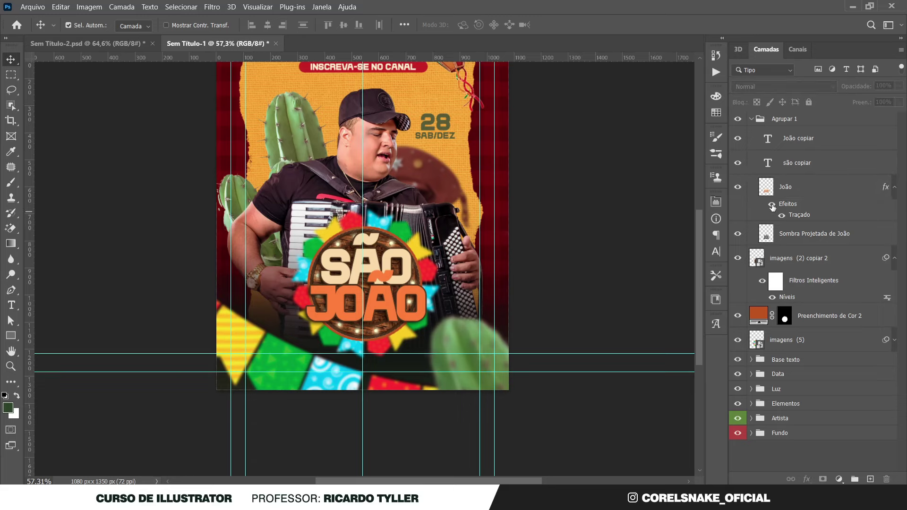
scroll(373, 269, up, 2)
scroll(373, 269, up, 3)
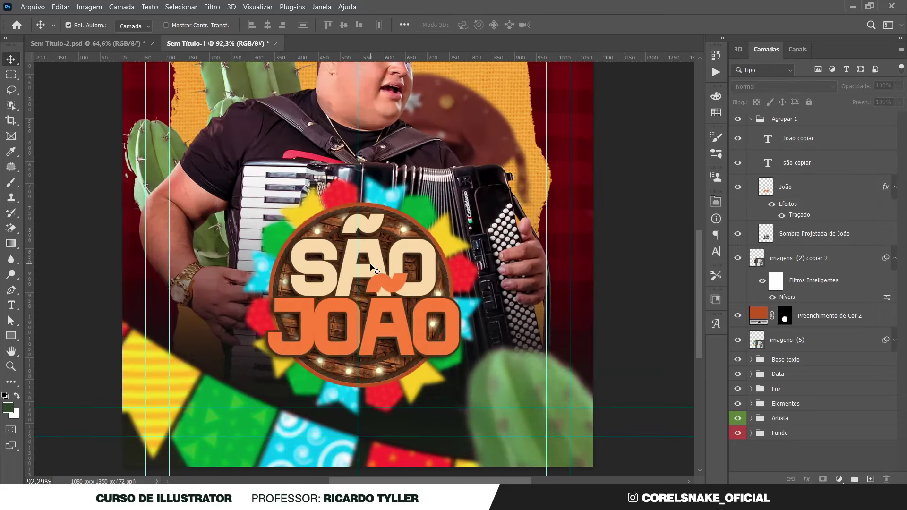
scroll(373, 269, down, 3)
scroll(373, 269, down, 5)
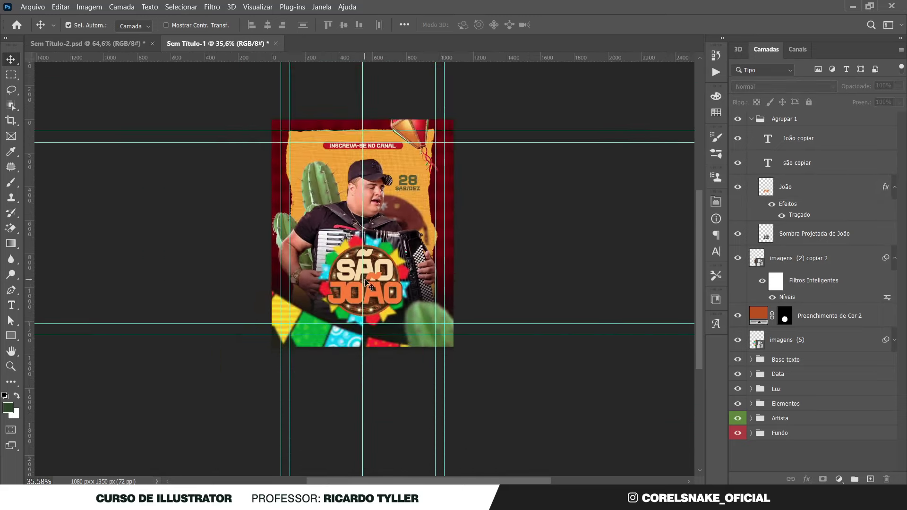
Select the são copiar layer and switch to the FLYER folder in File Explorer.
scroll(373, 269, up, 5)
scroll(373, 270, up, 2)
scroll(373, 271, up, 2)
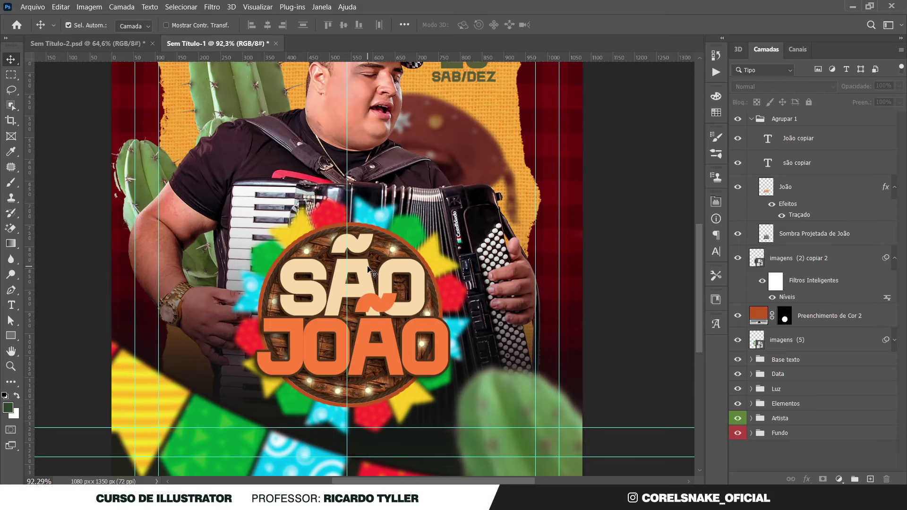
scroll(360, 274, down, 2)
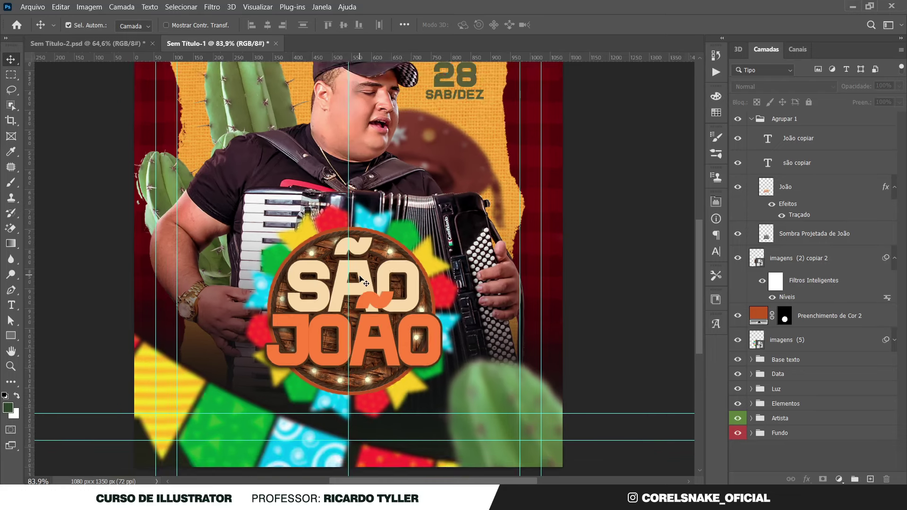
click(361, 273)
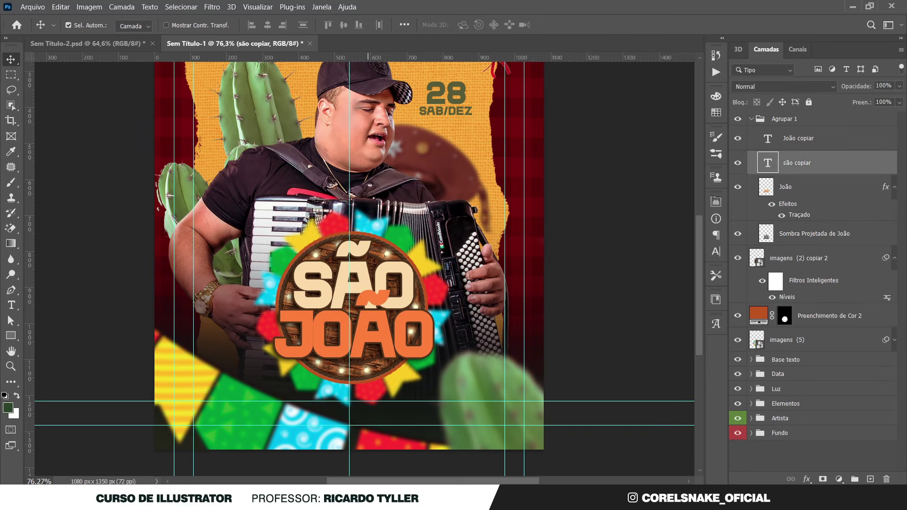
key(alt+Tab)
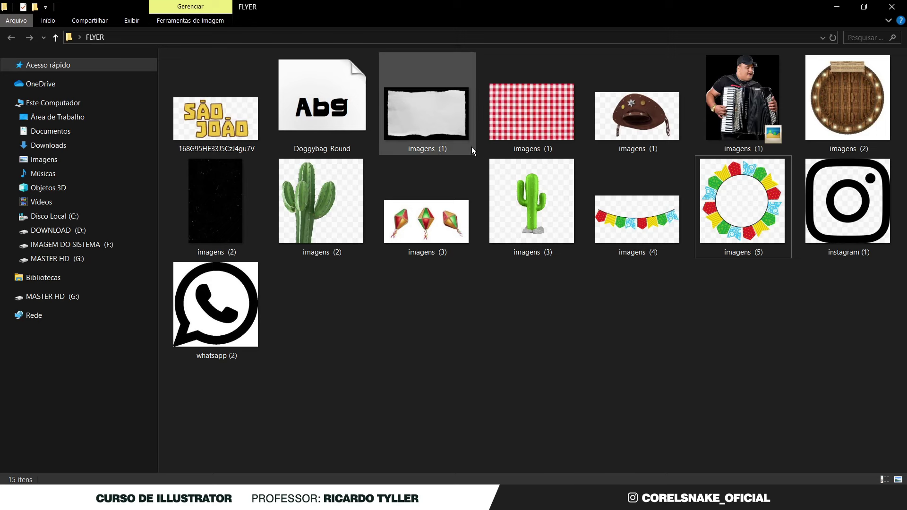
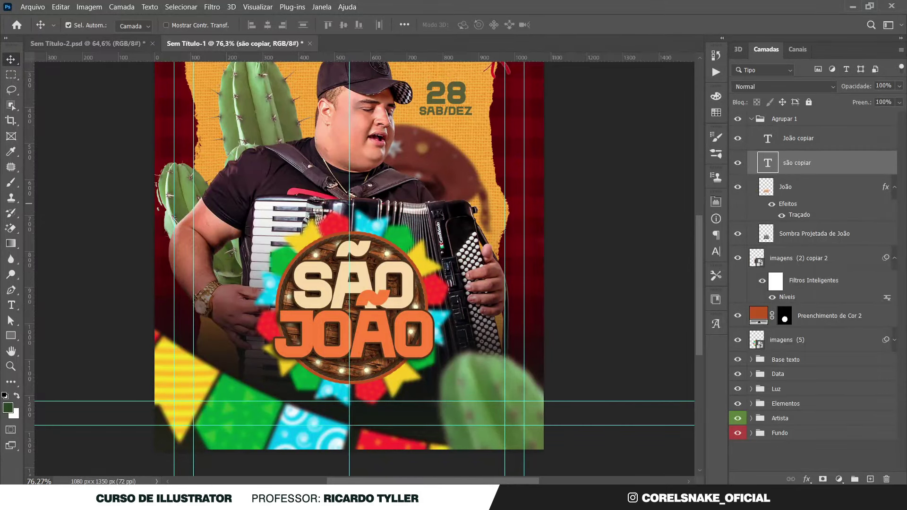
Place the burlap texture image on the poster and clip it to the 'são copiar' letters.
mouse_move(81, 158)
mouse_down()
mouse_move(425, 210)
mouse_move(412, 211)
mouse_up()
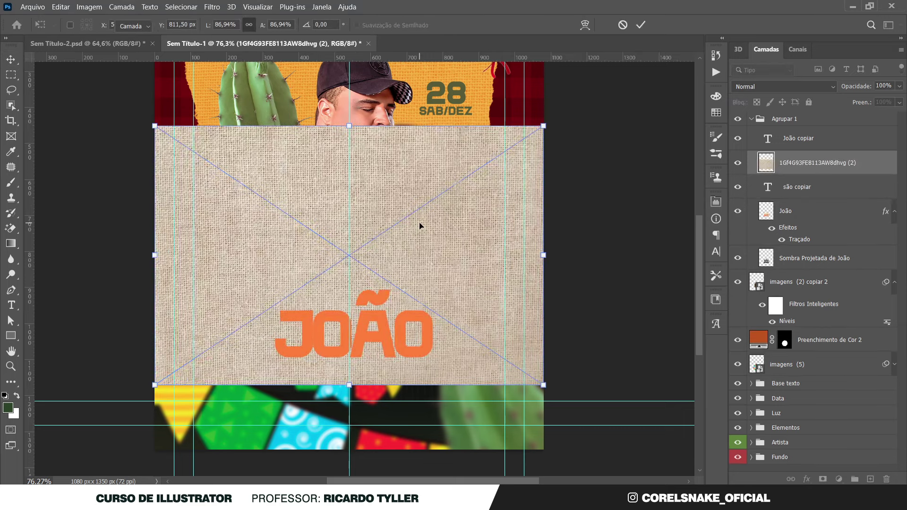
key(Return)
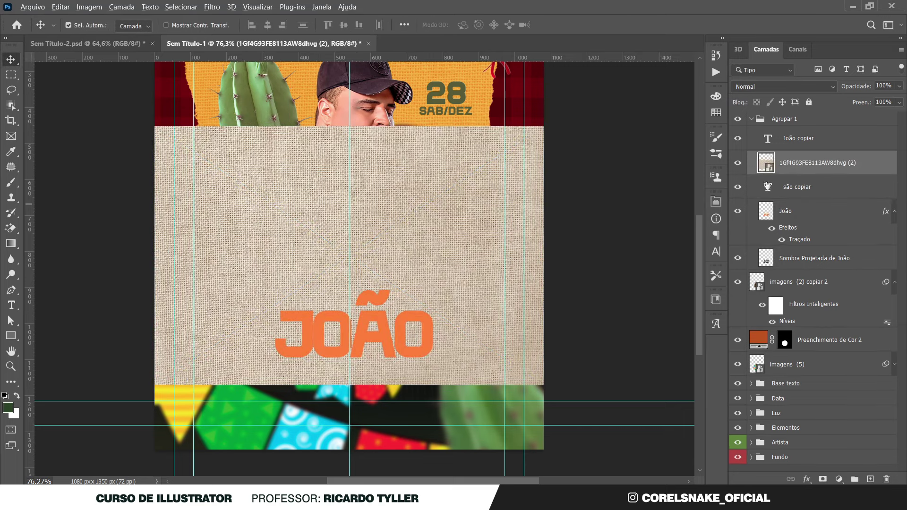
alt+click(767, 171)
scroll(410, 268, up, 5)
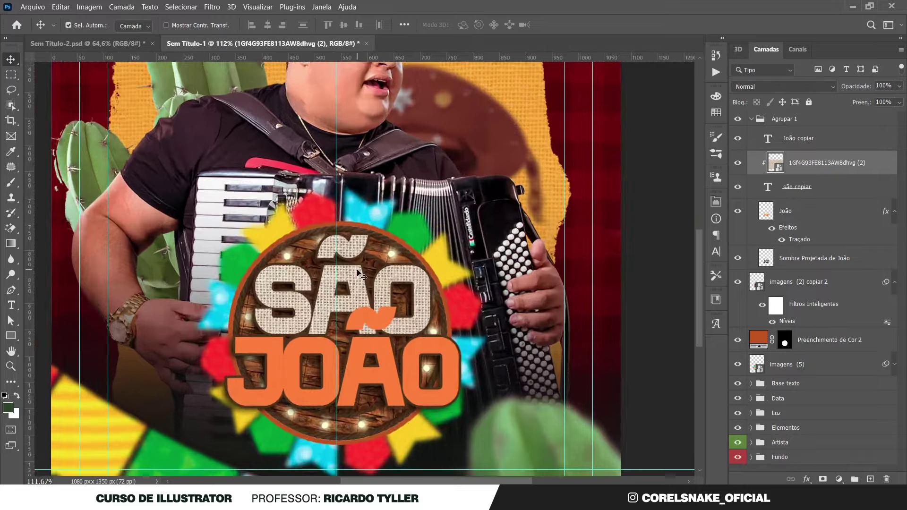
click(756, 86)
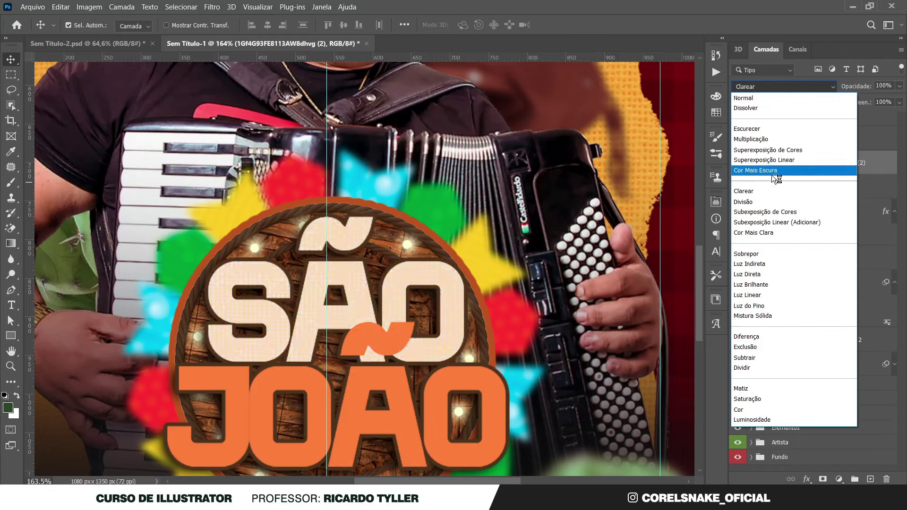
Set the burlap texture to Superexposição Linear blending at 61% opacity.
click(781, 161)
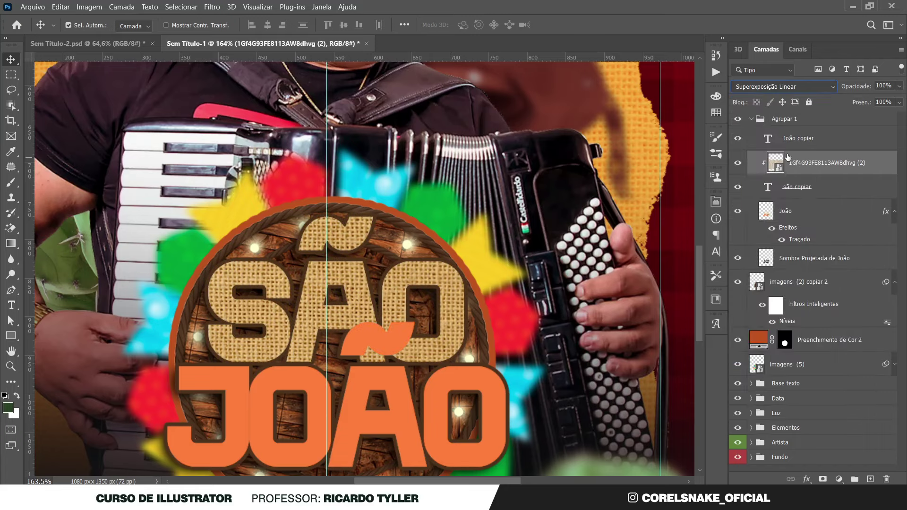
click(896, 86)
drag(899, 100, 884, 104)
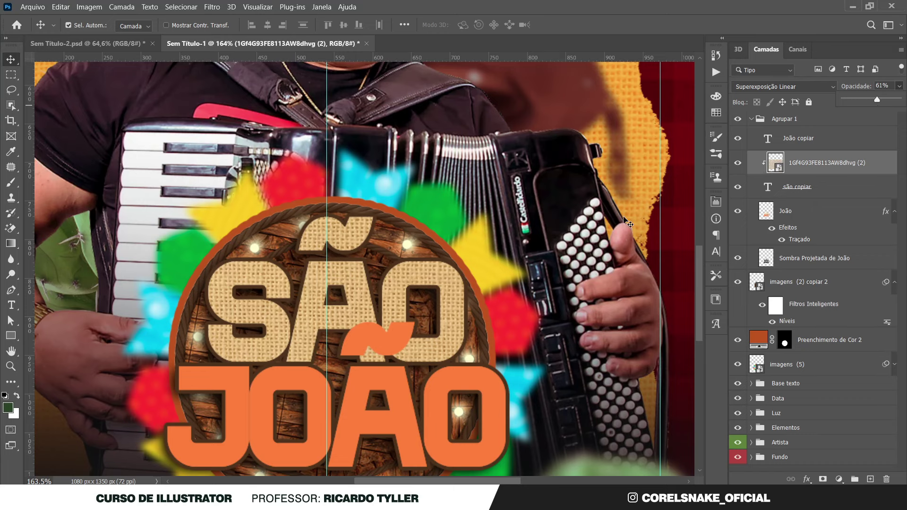
click(784, 164)
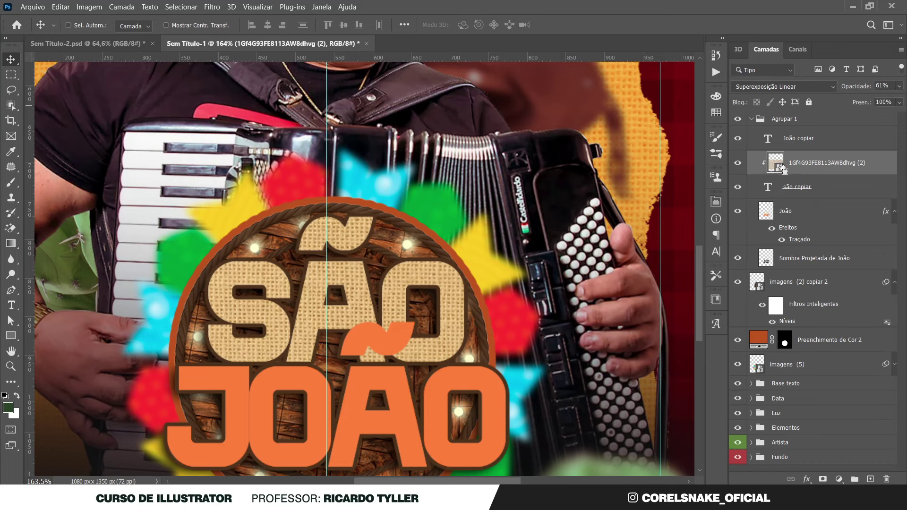
Duplicate the texture above 'João copiar', clip it to the JOÃO letters, and fit the poster in view.
key(ctrl+j)
drag(769, 166, 805, 138)
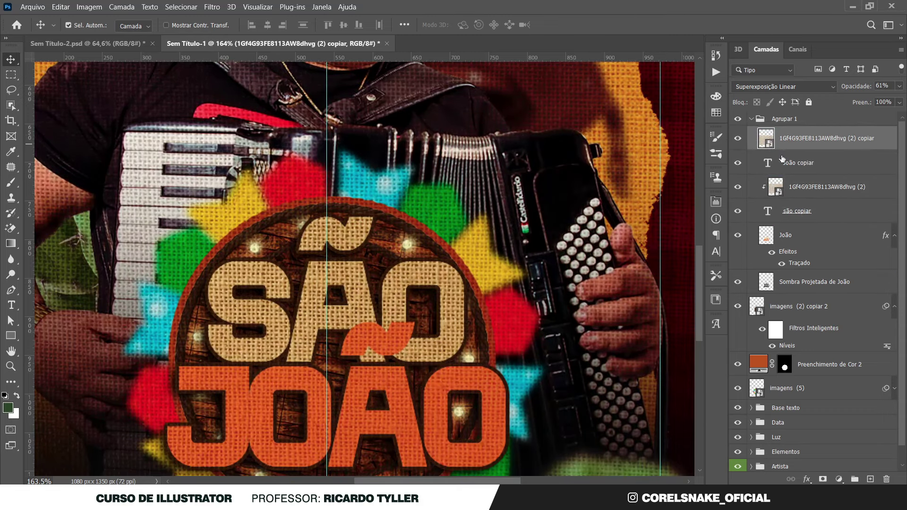
alt+click(768, 158)
scroll(411, 224, down, 5)
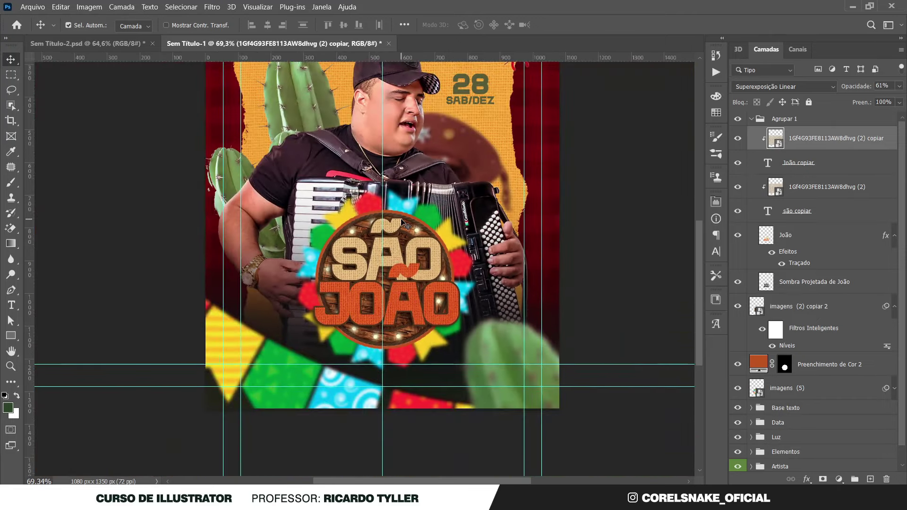
key(ctrl+0)
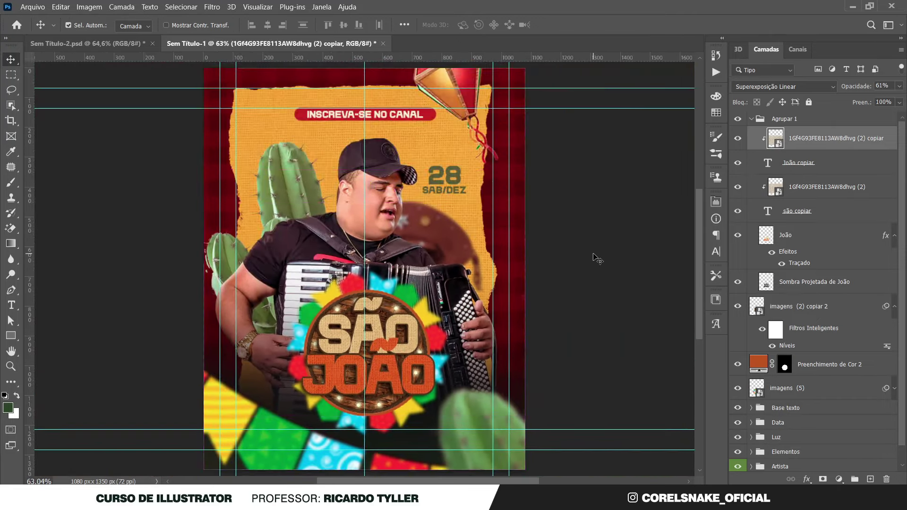
Collapse the Agrupar 1 group and rename it 'Texto tema', folding away the smart filters below.
click(594, 256)
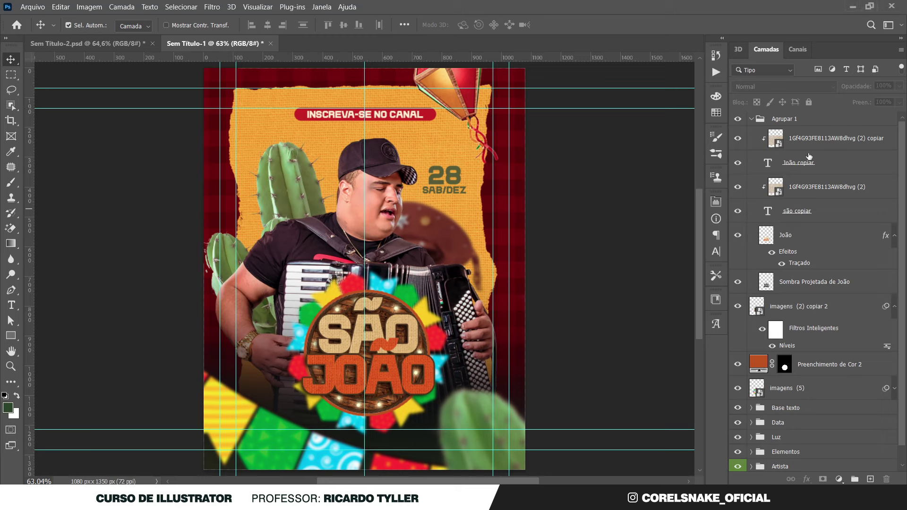
click(752, 119)
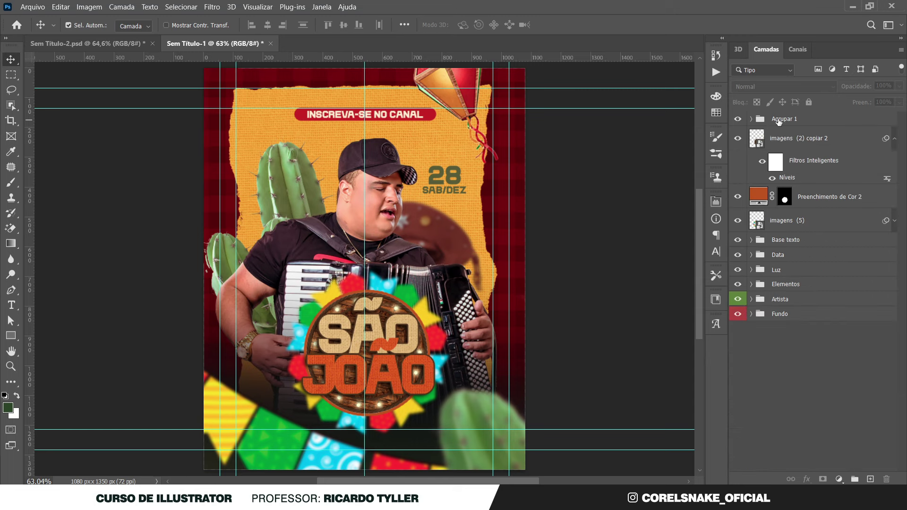
click(737, 119)
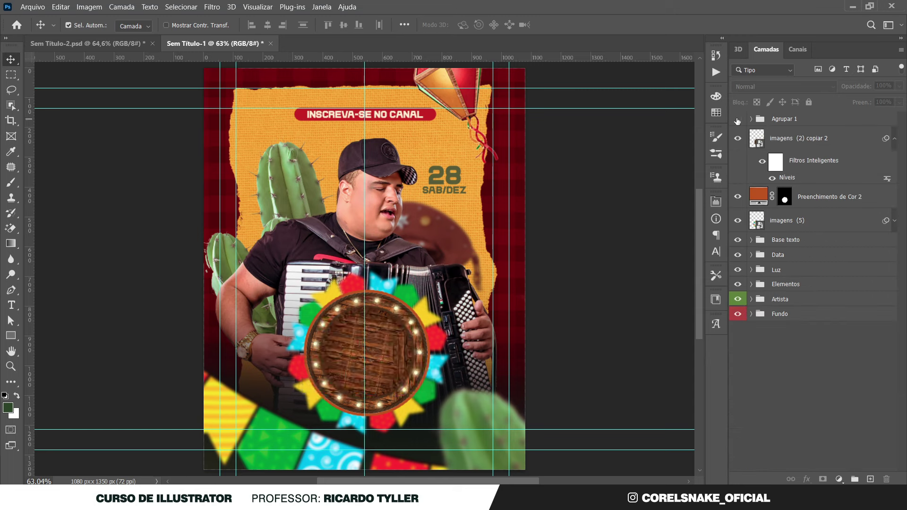
double_click(784, 119)
text(Te)
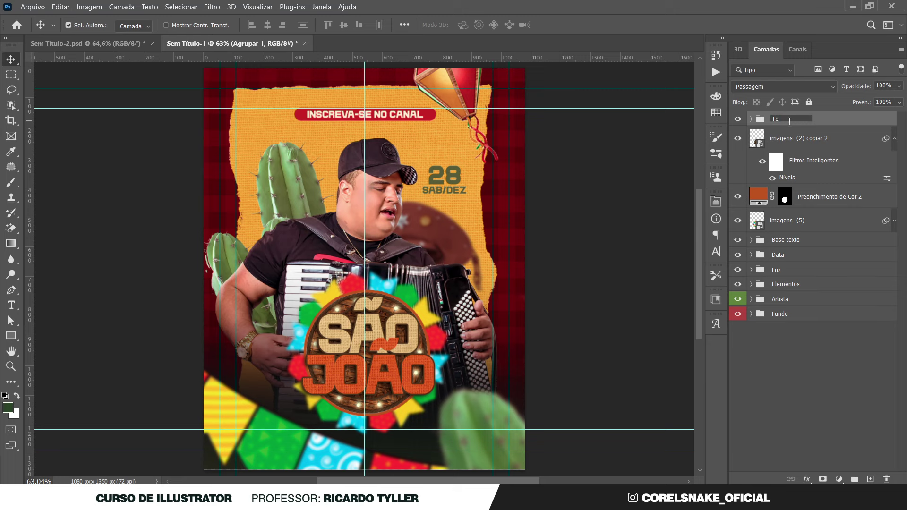
text(xto tema)
key(Return)
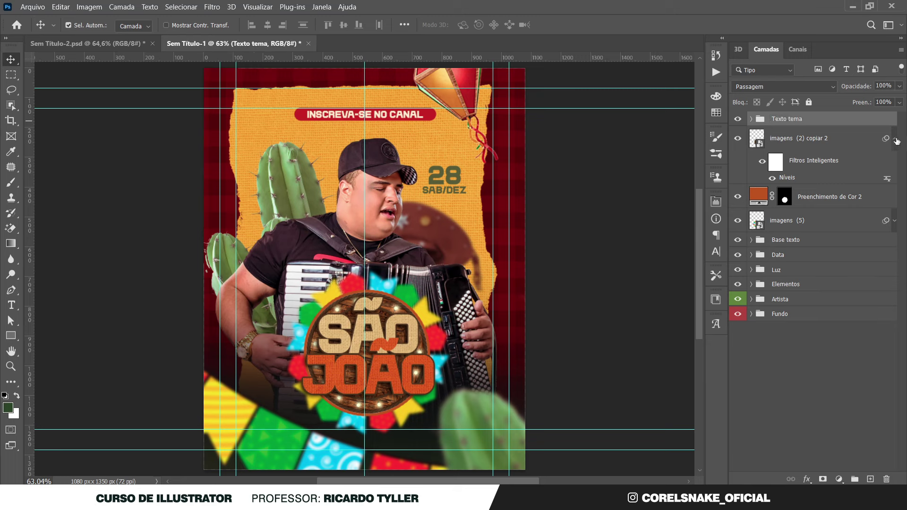
click(895, 140)
click(625, 234)
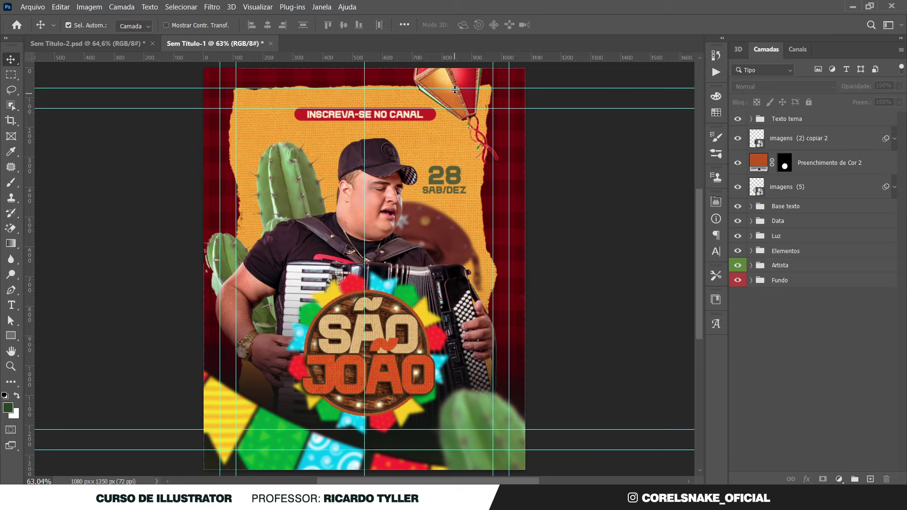
Give the 'imagens (2)' cactus layer a drop shadow: distance 77 px, size 92 px, opacity 84%.
click(279, 179)
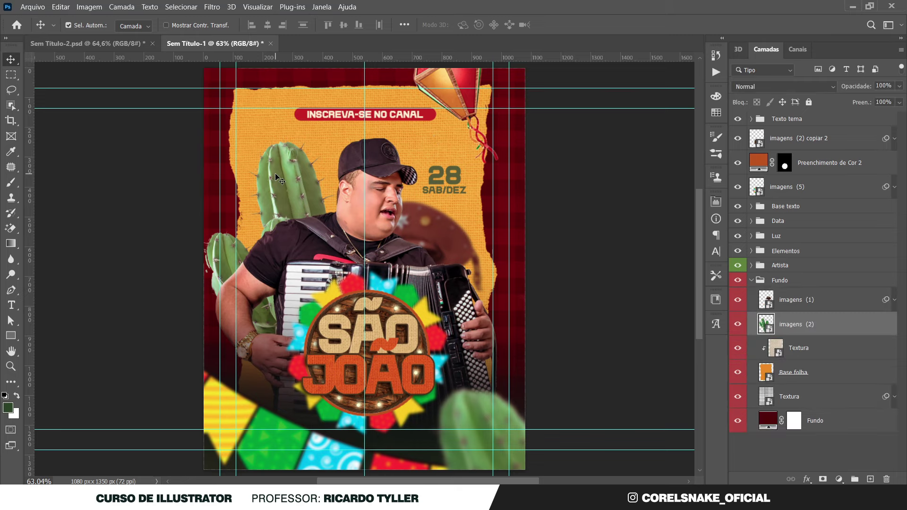
double_click(855, 328)
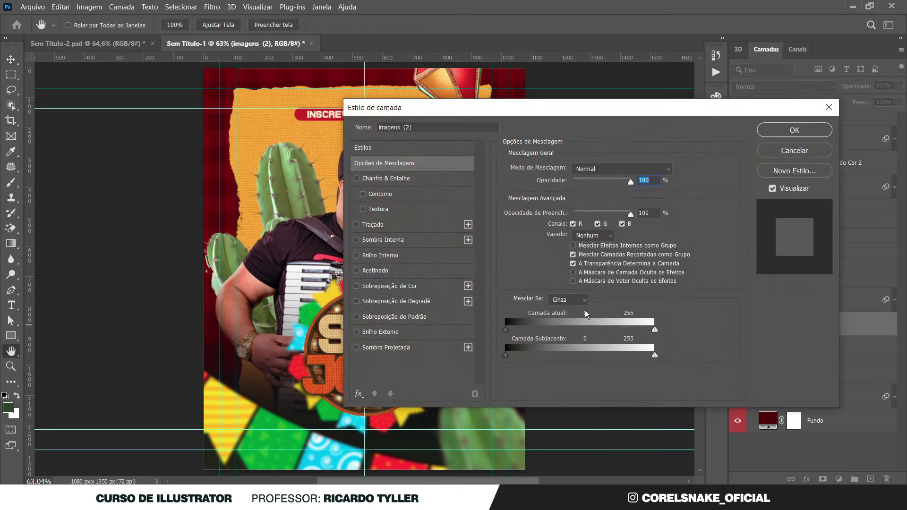
click(421, 348)
drag(471, 118, 555, 114)
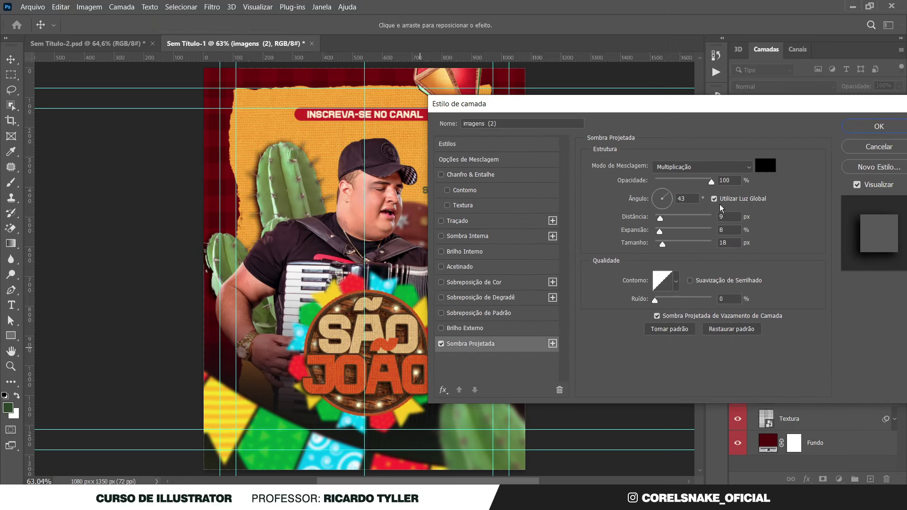
mouse_move(660, 218)
mouse_down()
mouse_move(685, 219)
mouse_move(678, 244)
mouse_up()
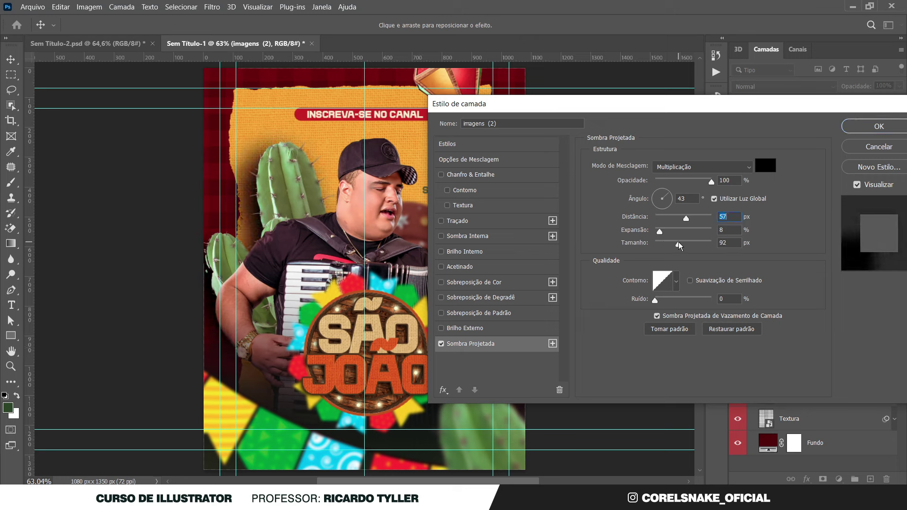
click(679, 244)
drag(711, 182, 703, 183)
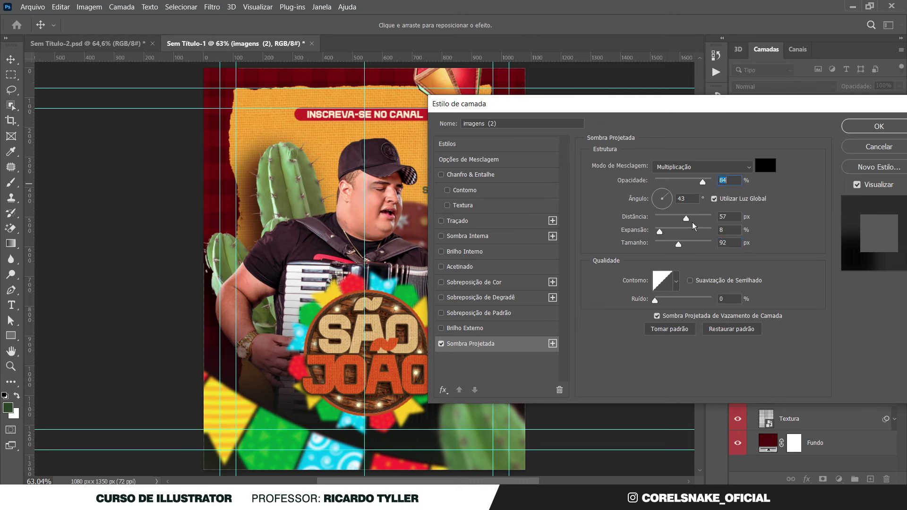
drag(685, 218, 692, 219)
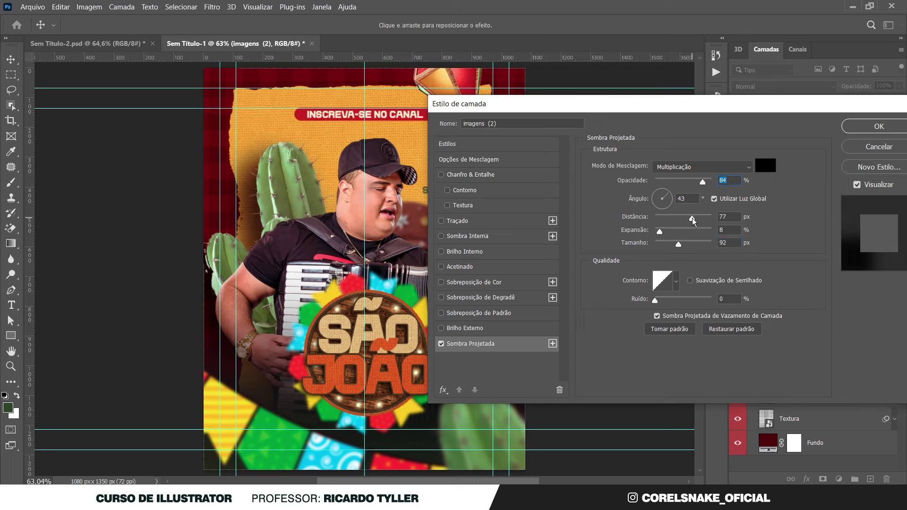
click(879, 126)
scroll(371, 281, down, 3)
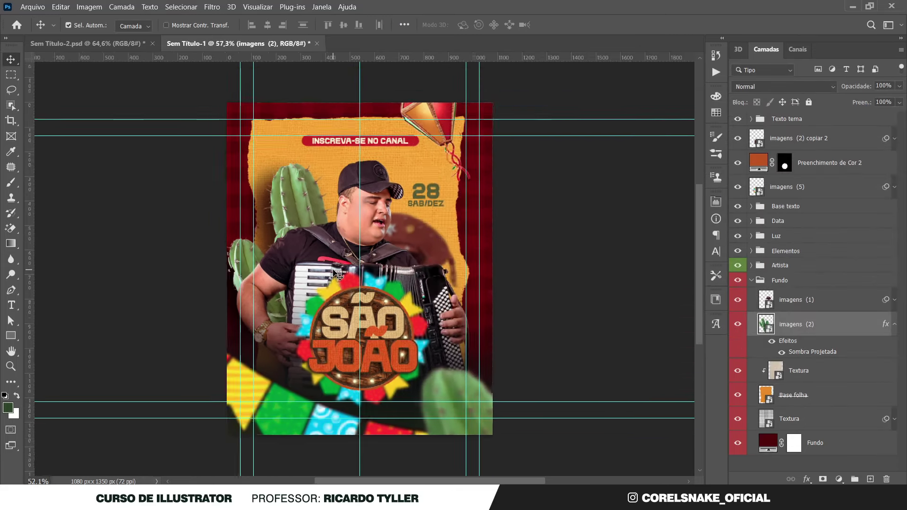
scroll(371, 281, up, 2)
Add a drop shadow to the Camada 1 layer in the Elementos group.
click(371, 281)
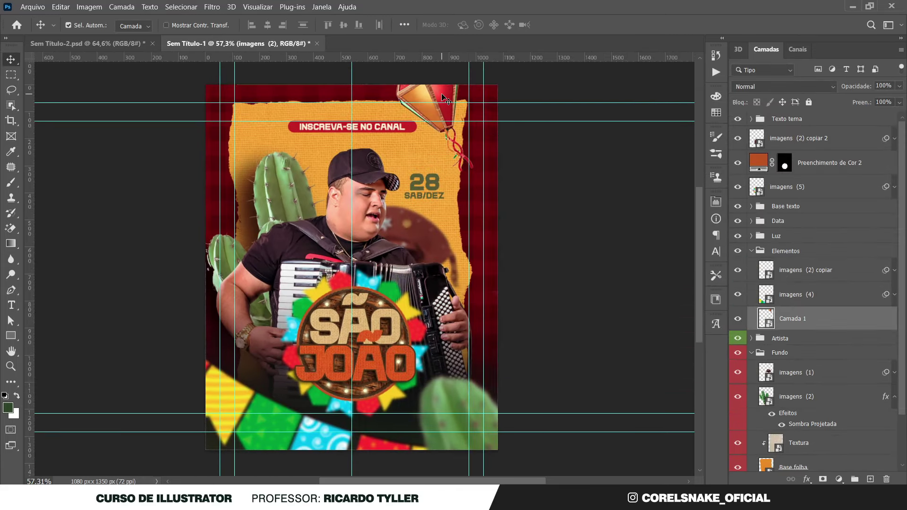
double_click(766, 319)
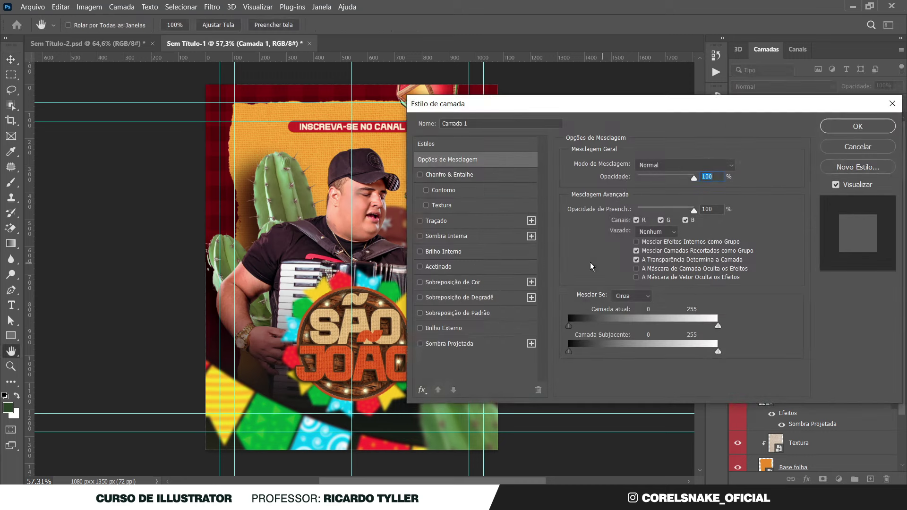
click(479, 341)
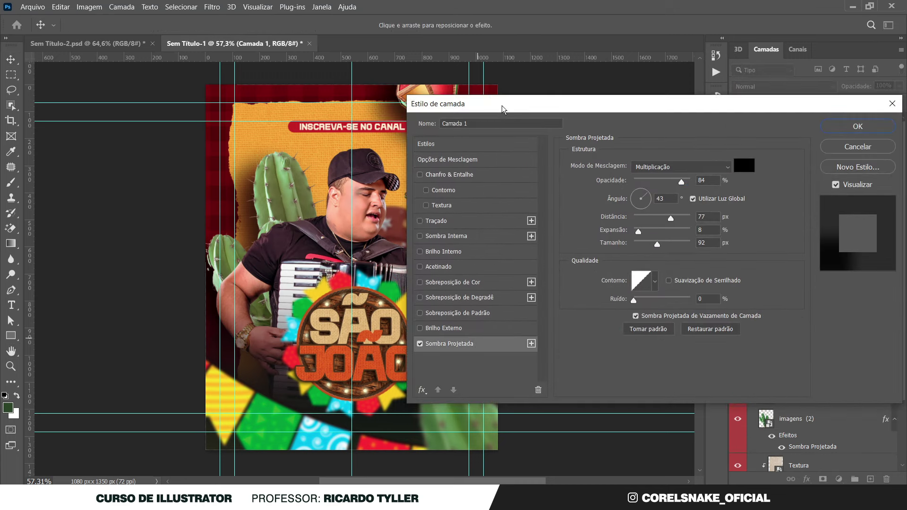
drag(503, 108, 600, 106)
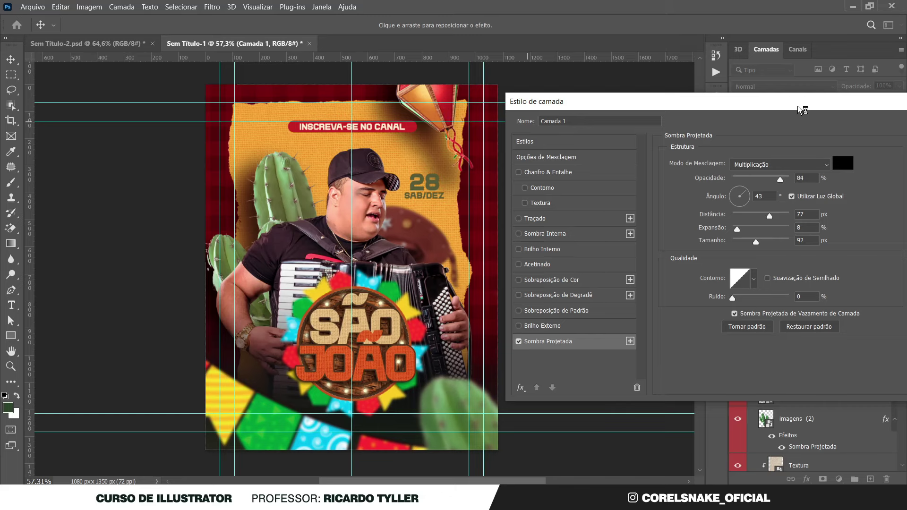
drag(614, 101, 493, 125)
click(830, 148)
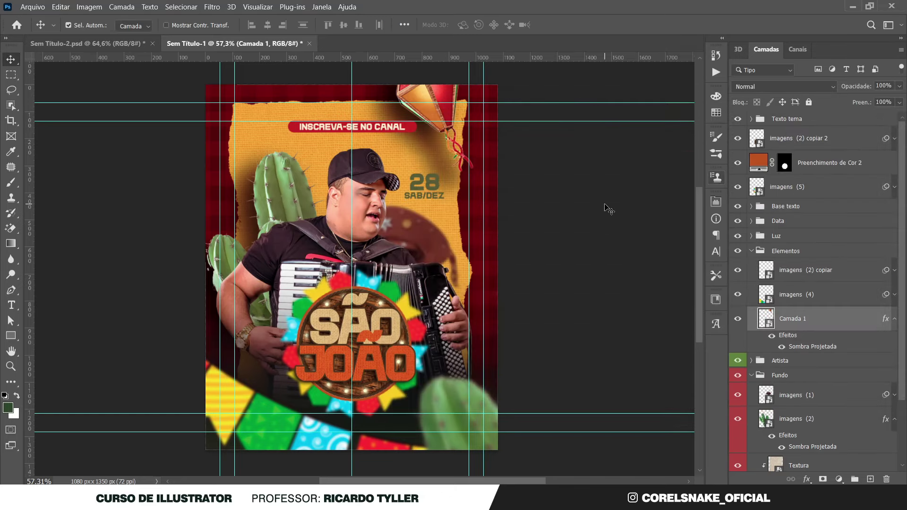
Add a drop shadow to the artist photo layer 'imagens (1)'.
click(382, 218)
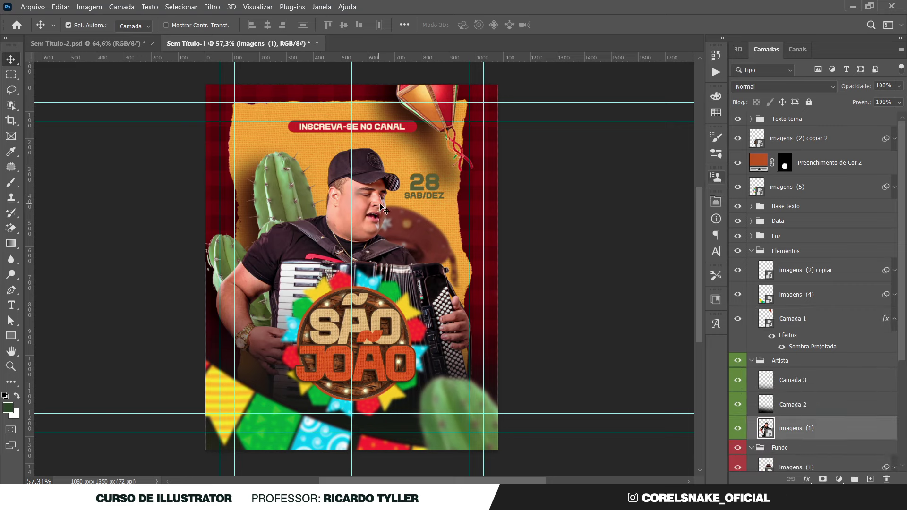
double_click(841, 427)
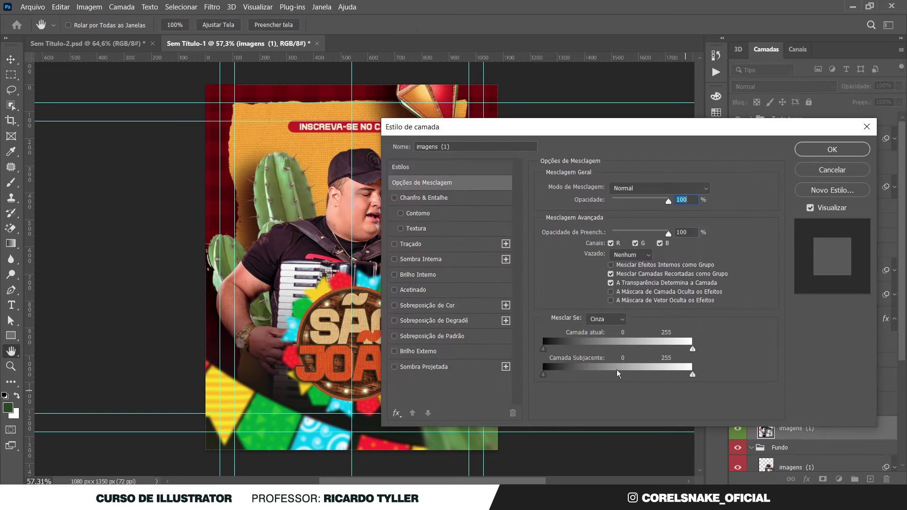
click(476, 367)
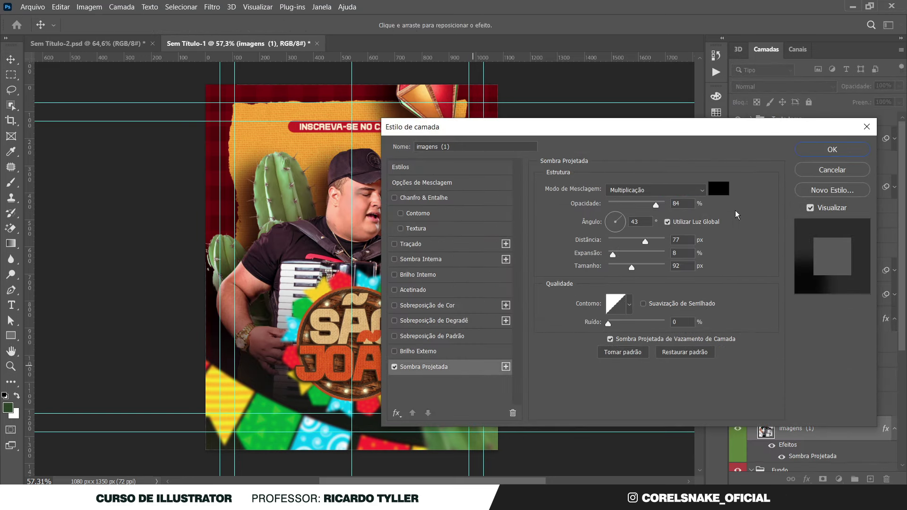
click(831, 150)
scroll(310, 300, down, 2)
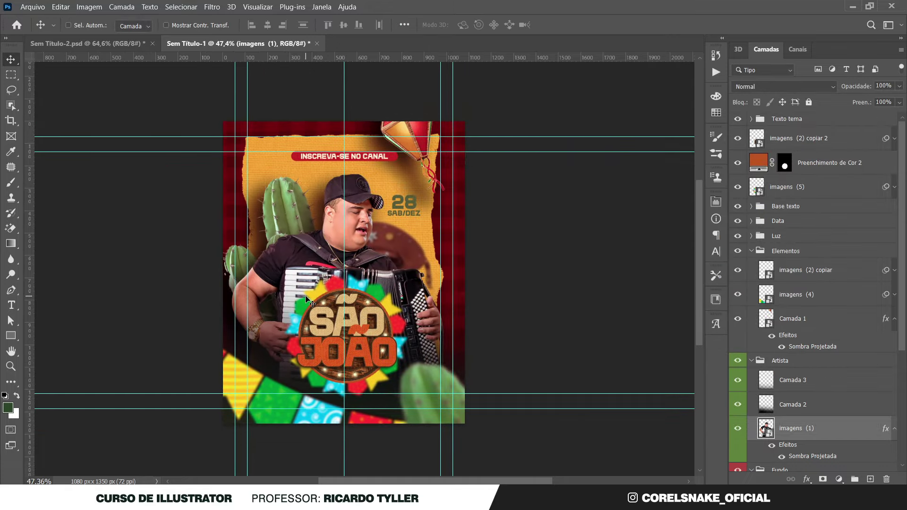
scroll(309, 300, up, 2)
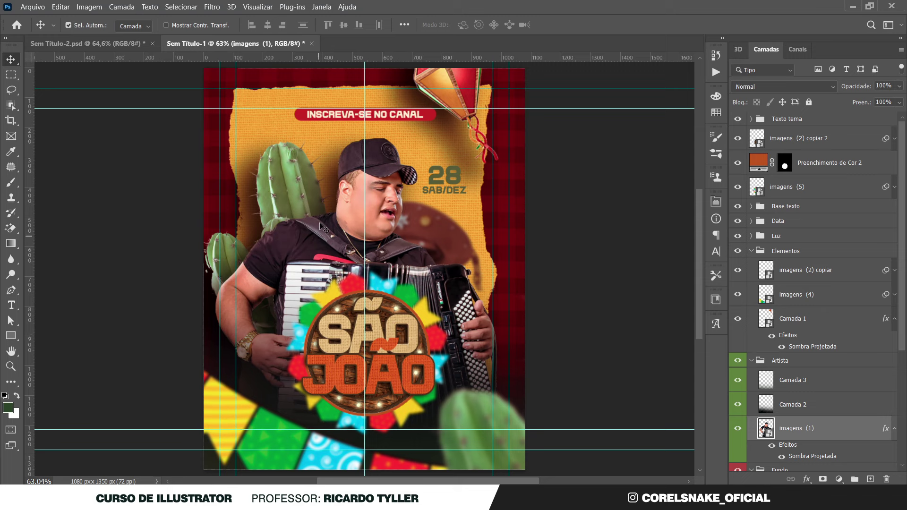
click(560, 219)
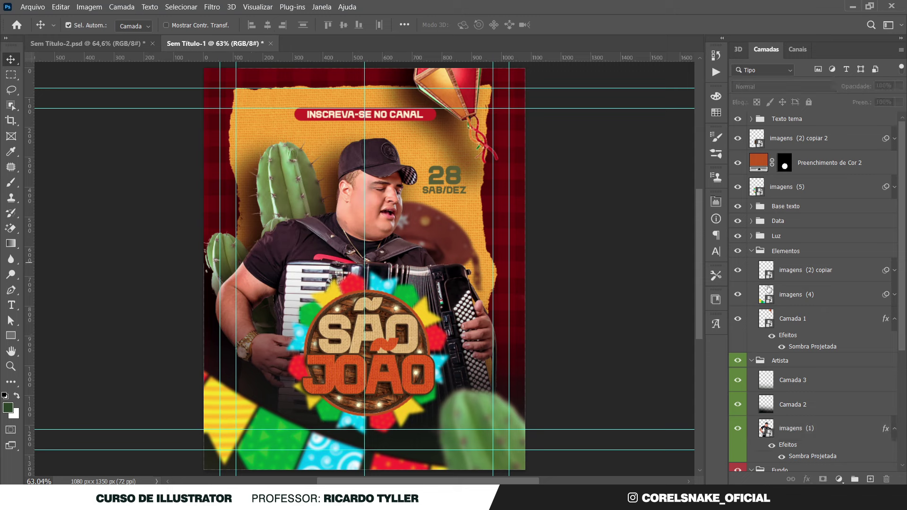
Group the three loose logo layers together into a new folder.
key(ctrl)
ctrl+click(754, 362)
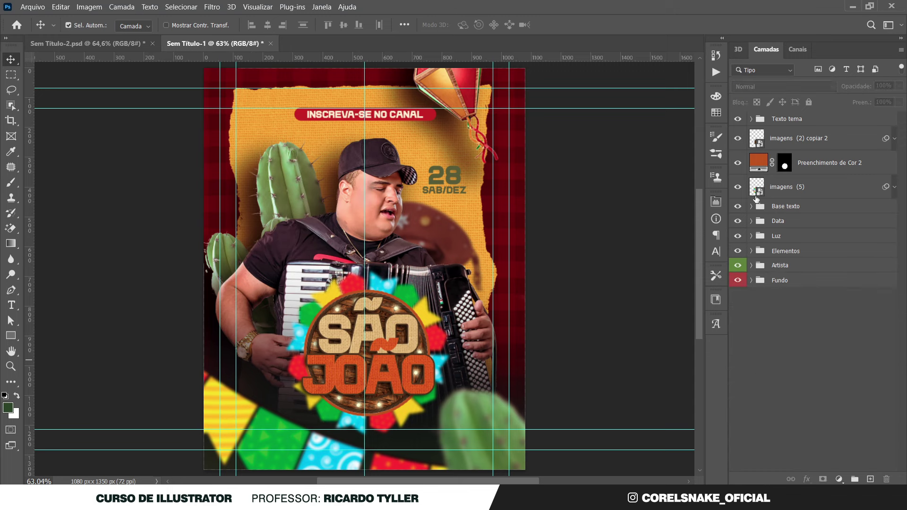
click(779, 184)
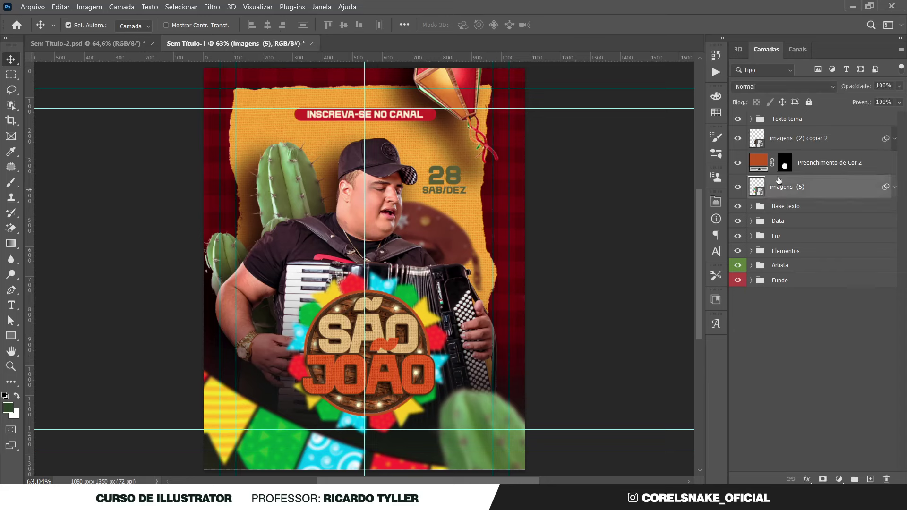
click(736, 188)
shift+click(790, 138)
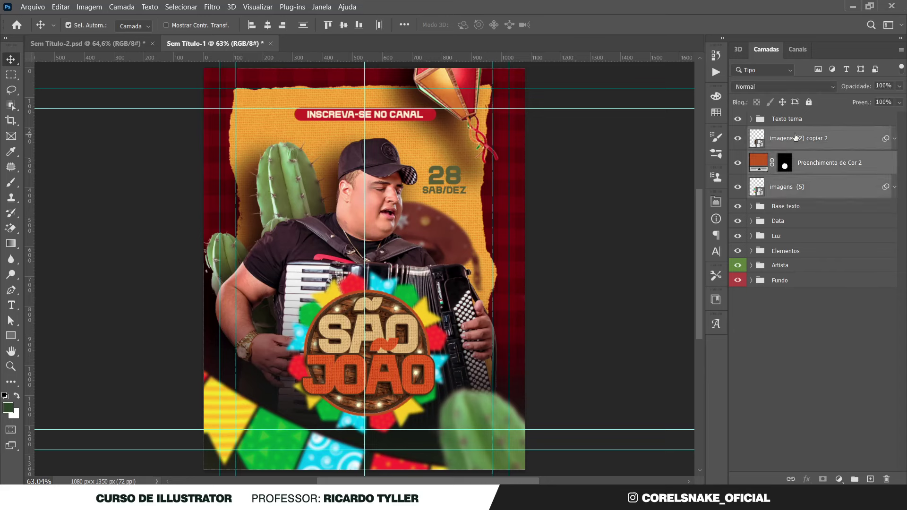
key(ctrl+g)
Group Texto tema with Agrupar 1 into a new folder named 'Tema'.
shift+click(802, 122)
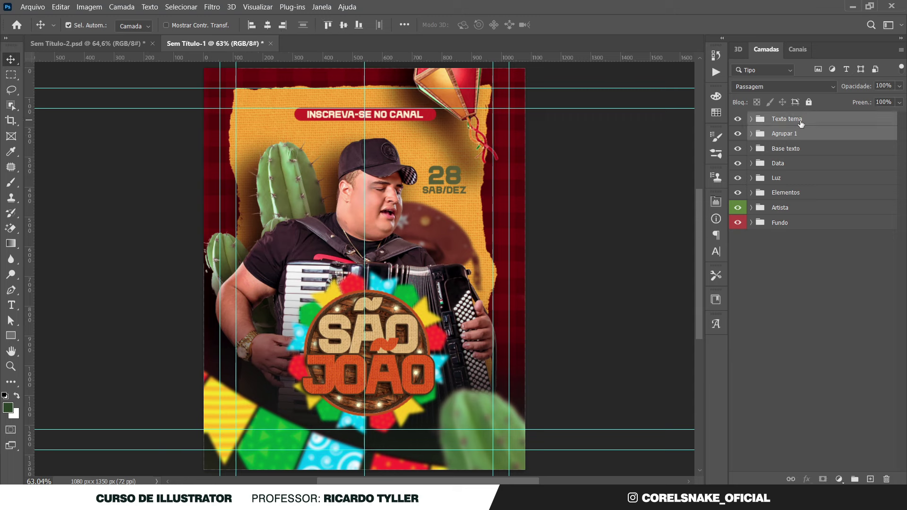
key(ctrl+g)
double_click(784, 119)
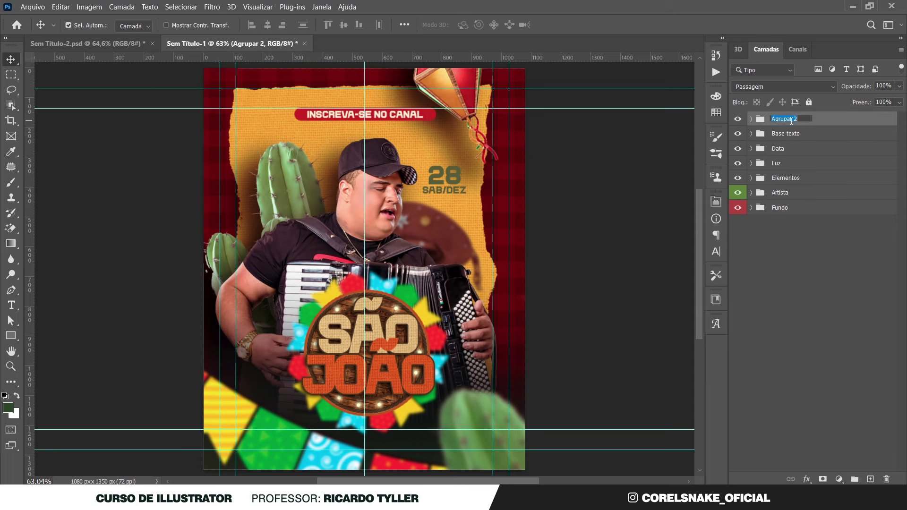
text(Tema)
key(Return)
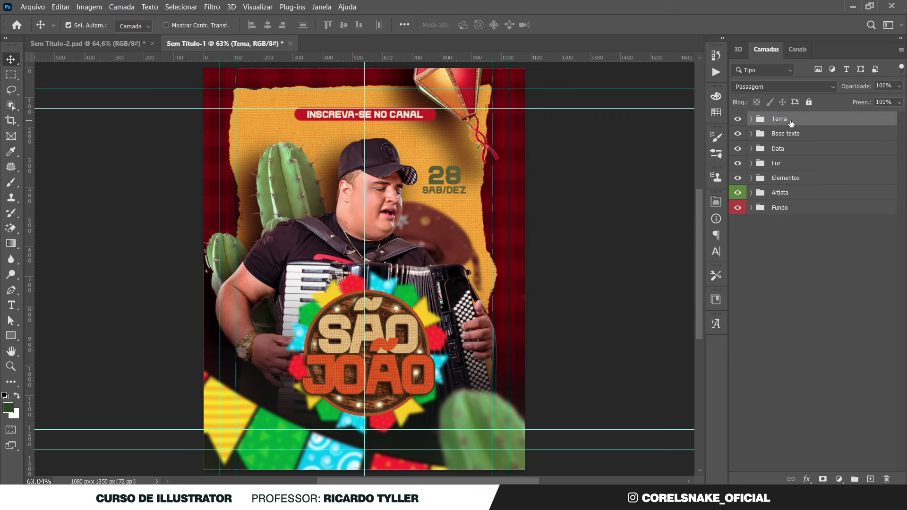
Expand Tema and Texto tema and select the João copiar text layer.
click(751, 120)
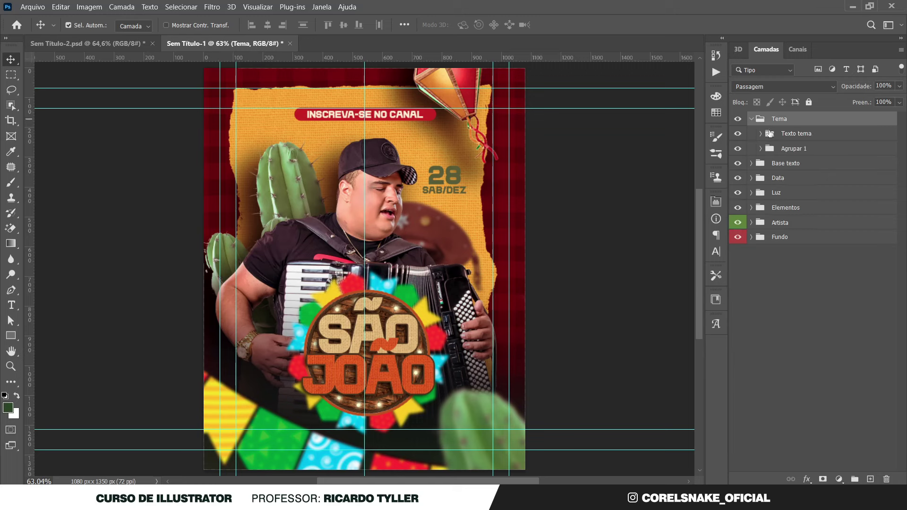
click(767, 133)
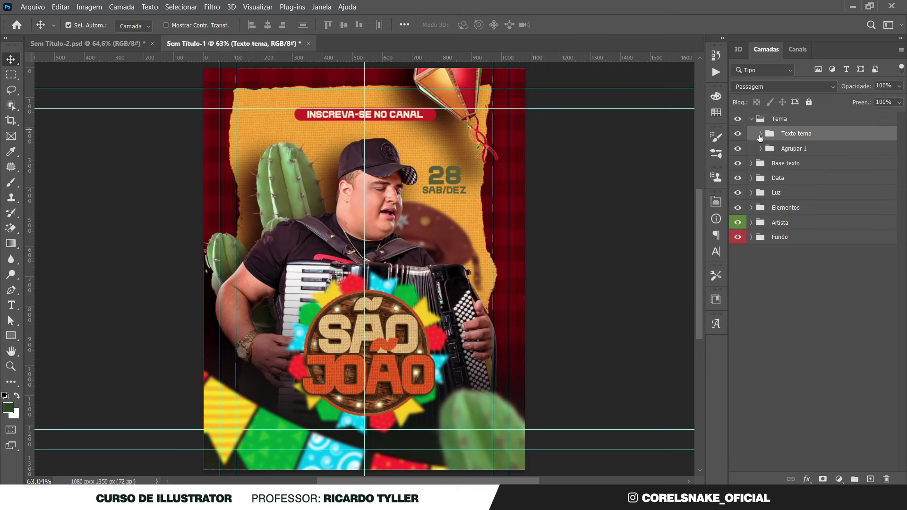
click(760, 134)
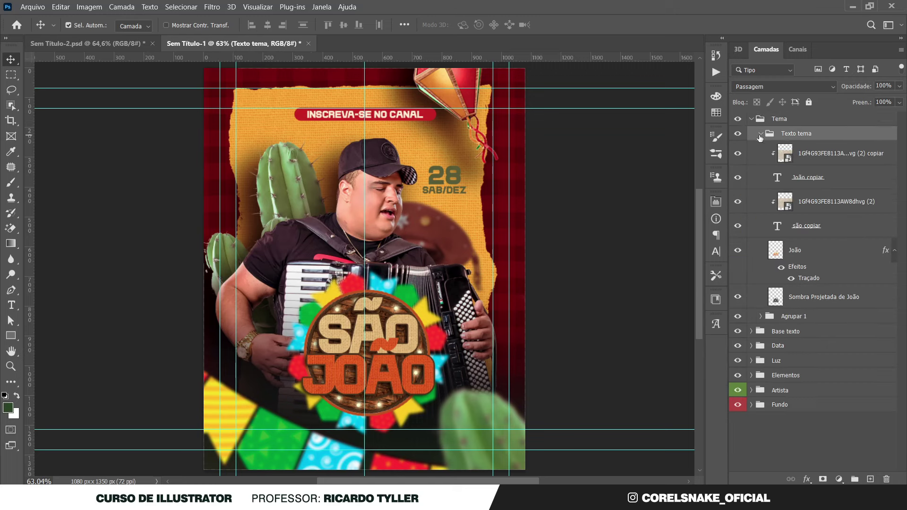
click(782, 181)
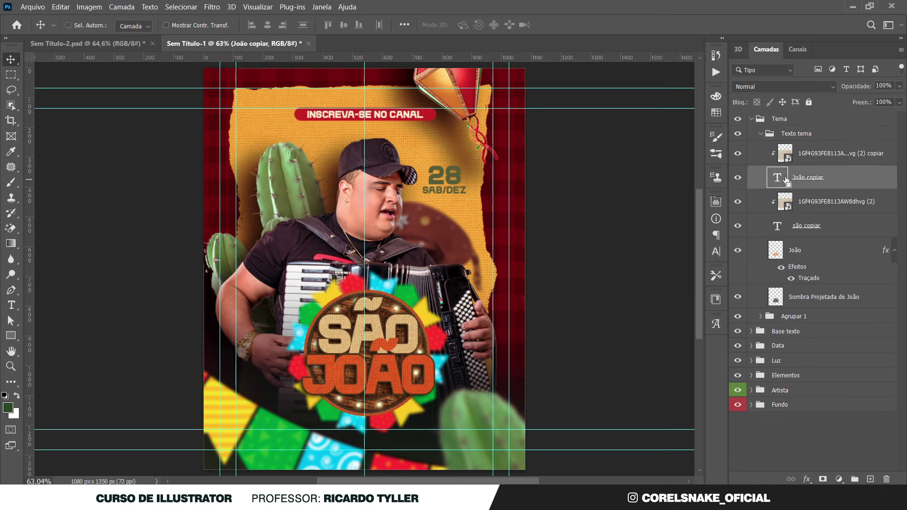
Duplicate the João copiar text, move it to the top, and shrink it below the logo.
key(ctrl+j)
drag(785, 180, 793, 143)
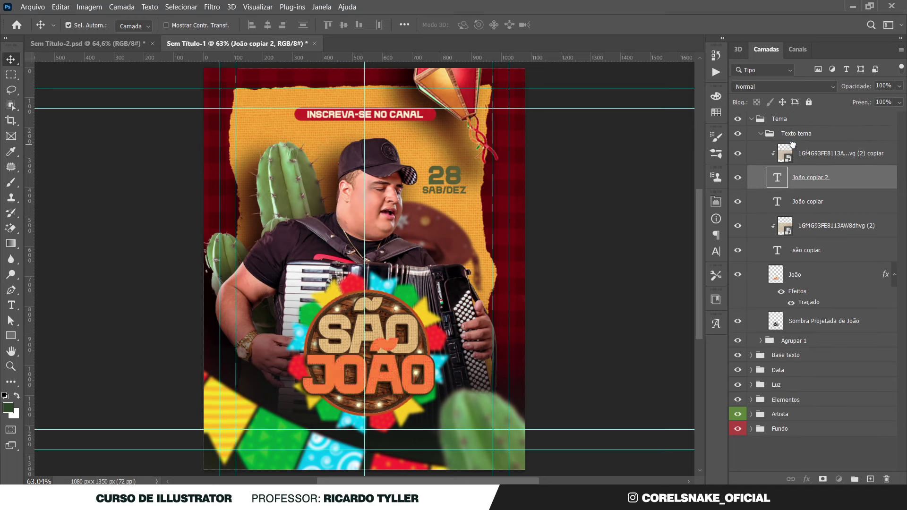
key(ctrl+t)
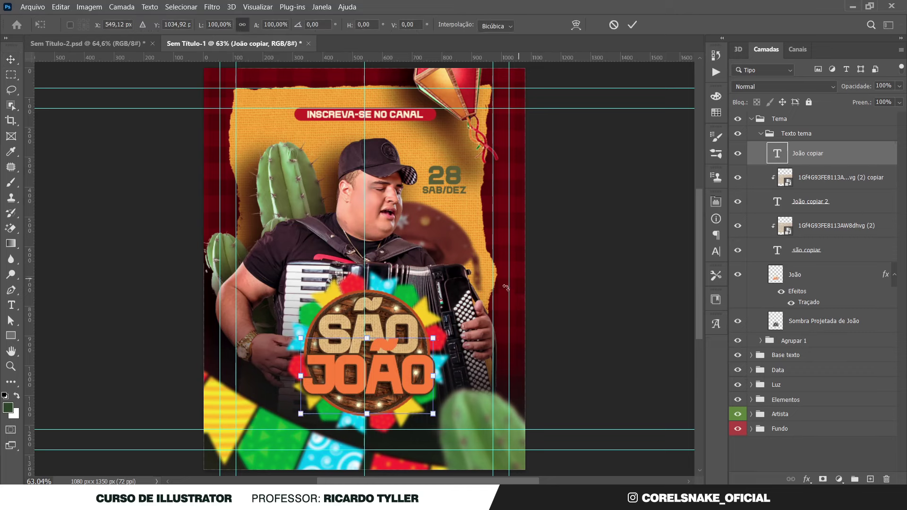
drag(442, 333, 338, 397)
key(Return)
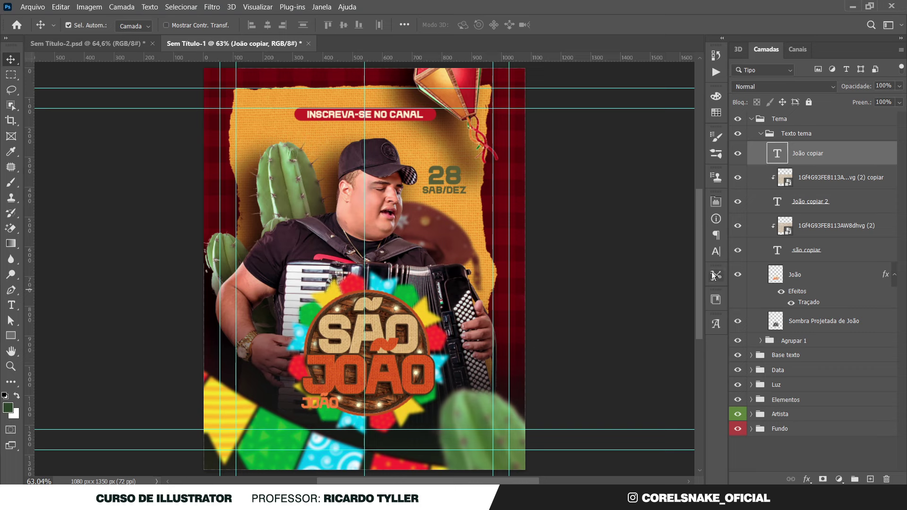
Recolour the small JOÃO copy pale cream, sampled from the SÃO lettering.
click(715, 253)
click(676, 282)
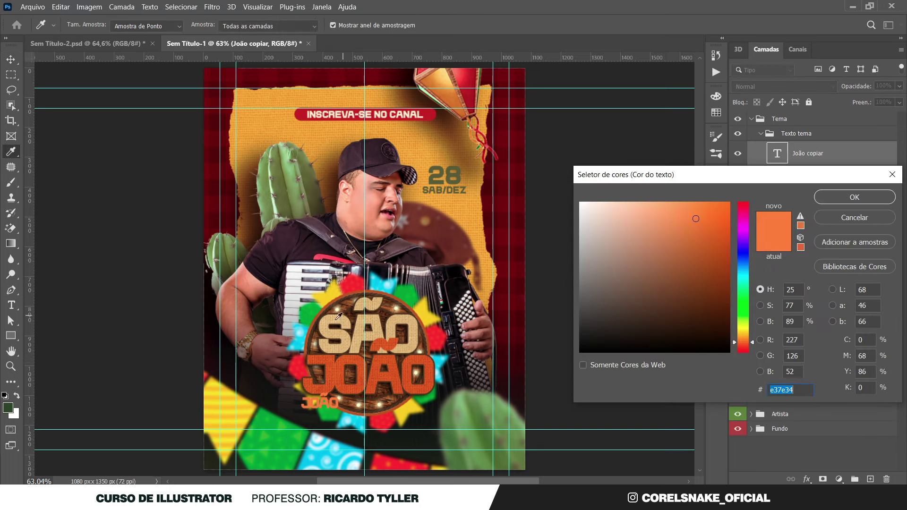
click(339, 341)
click(599, 203)
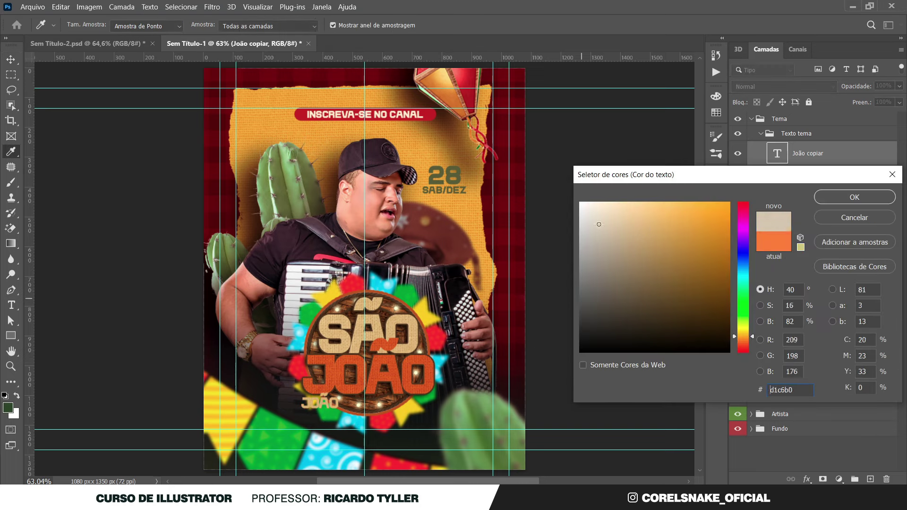
click(854, 196)
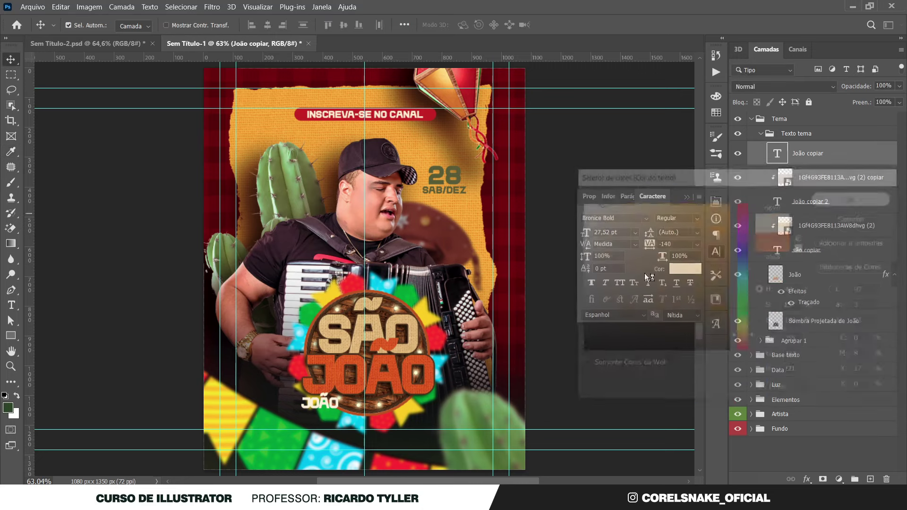
double_click(321, 403)
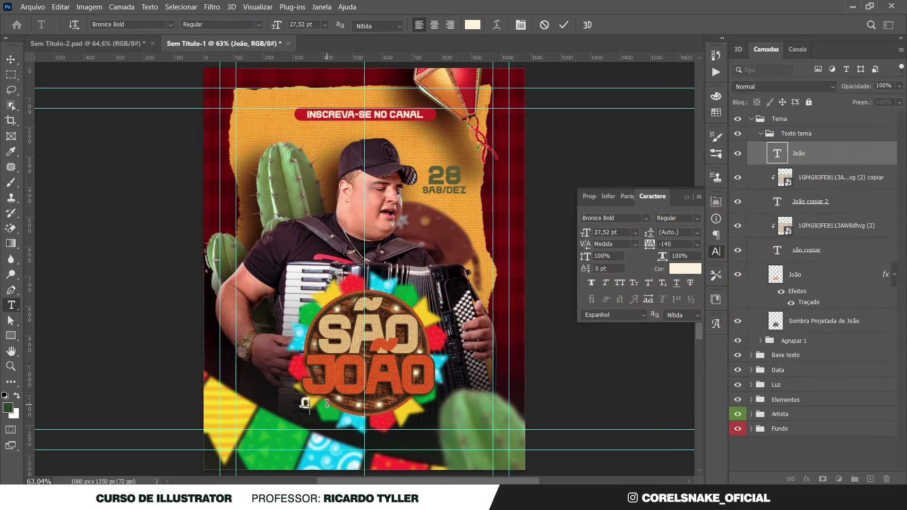
Retype the small text as 'CORELSNAKE' and move it up under the logo.
text(CORELSNA)
text(KE)
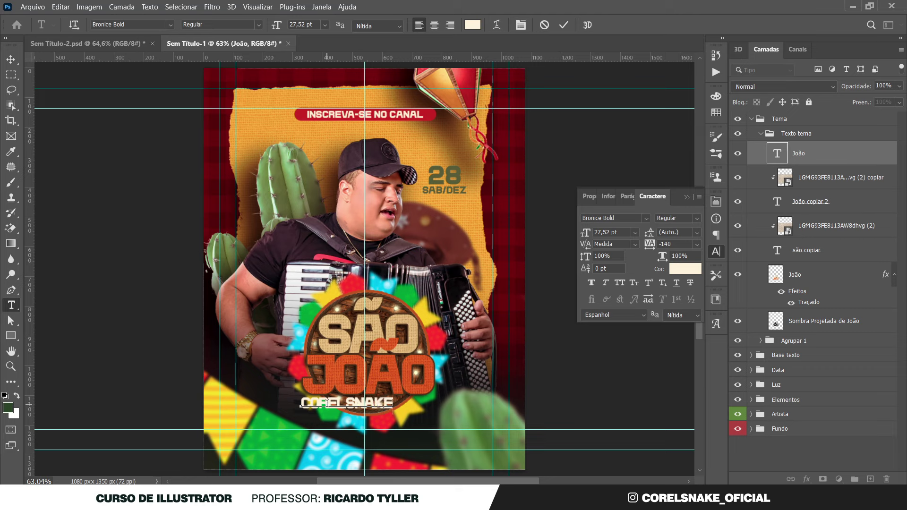
click(12, 59)
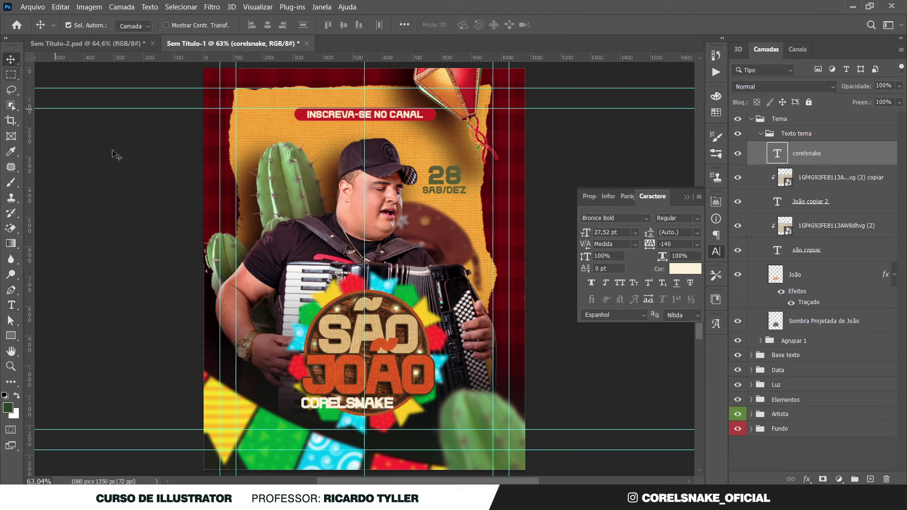
drag(353, 405, 379, 399)
Tilt and slightly shrink the CORELSNAKE text to sit aligned beneath JOÃO.
key(ctrl+t)
drag(439, 401, 440, 398)
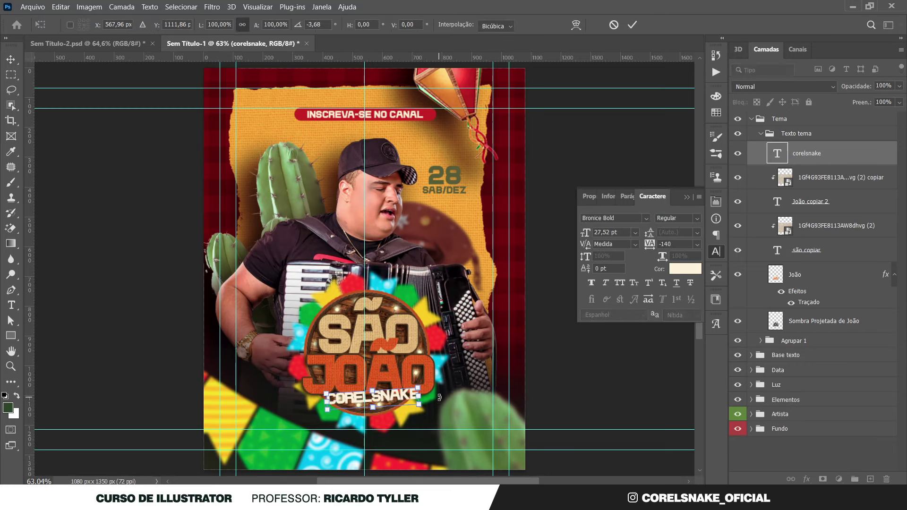
key(Return)
scroll(407, 409, up, 3)
scroll(407, 409, up, 1)
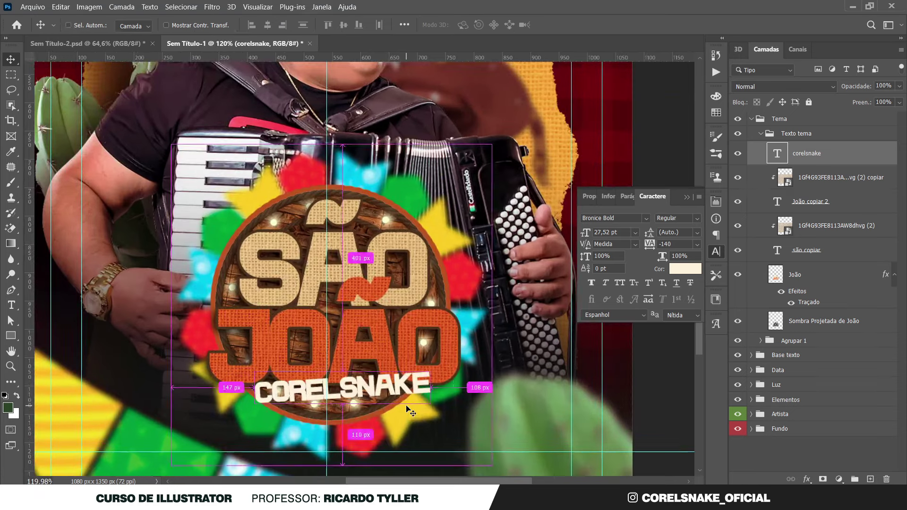
key(ctrl+t)
drag(448, 391, 451, 387)
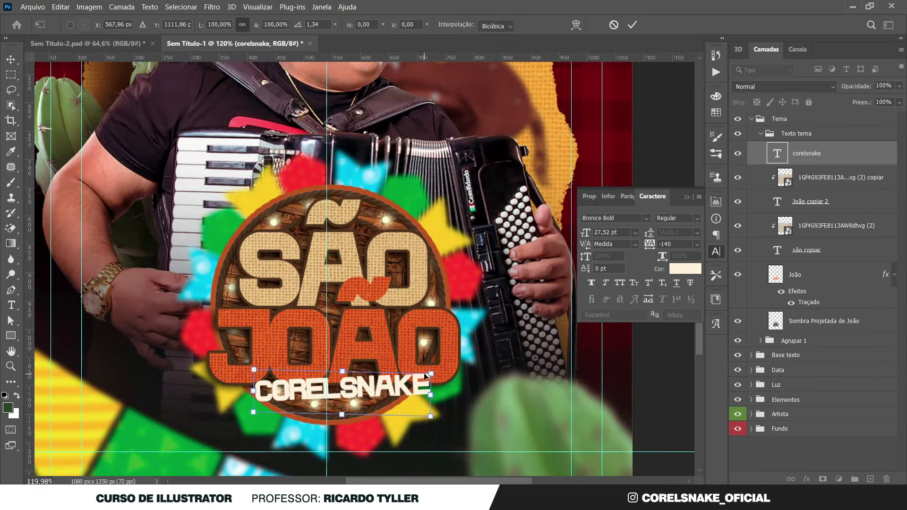
drag(430, 416, 378, 402)
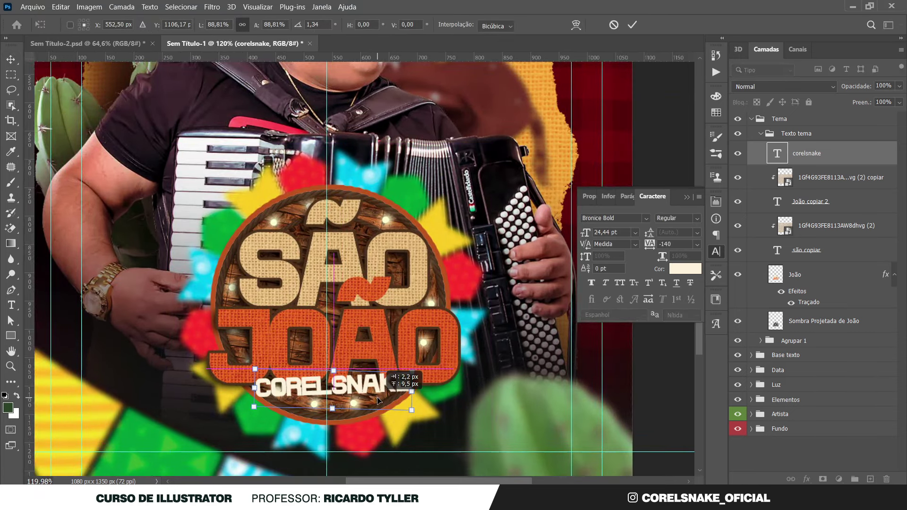
key(Return)
scroll(374, 396, down, 4)
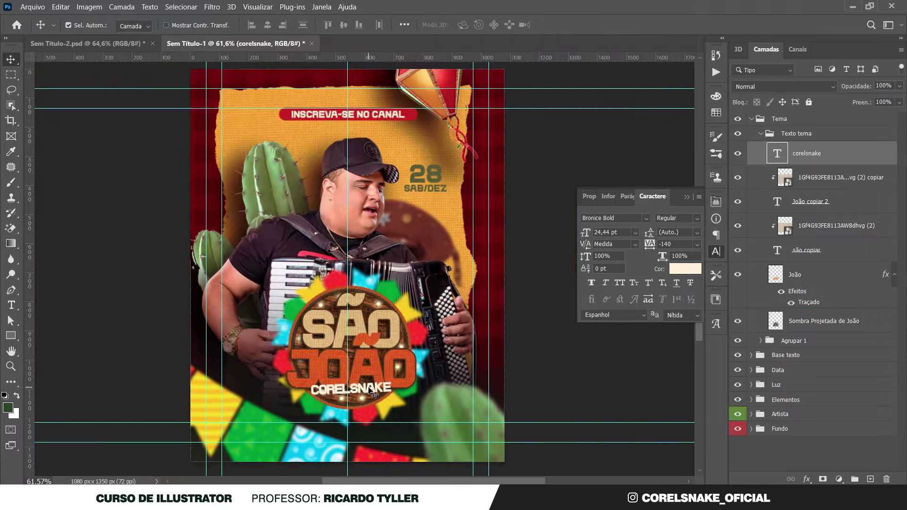
scroll(375, 393, up, 10)
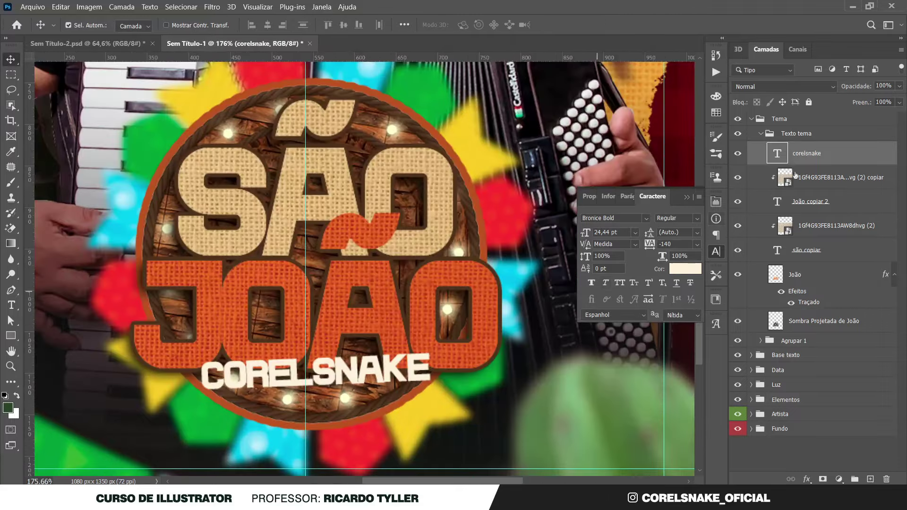
Add a 3 px Traçado stroke to the CORELSNAKE text layer and fit the poster in view.
double_click(853, 154)
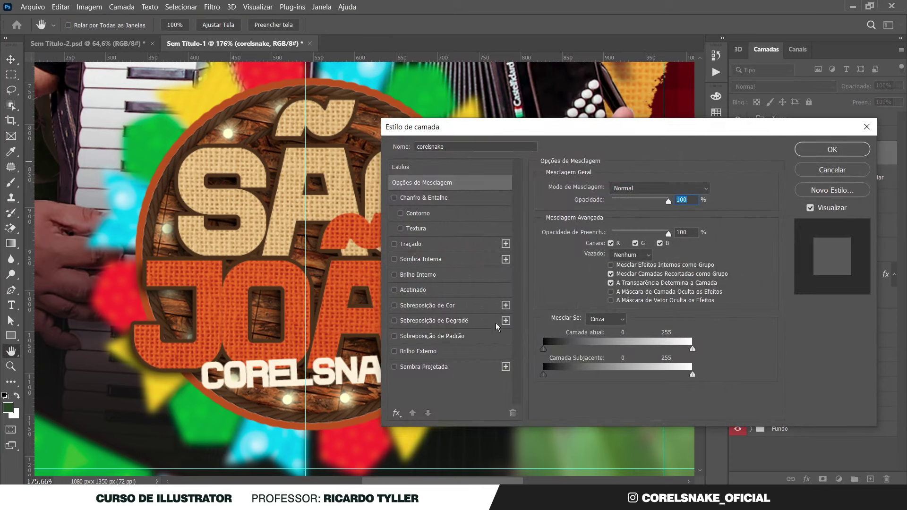
click(414, 246)
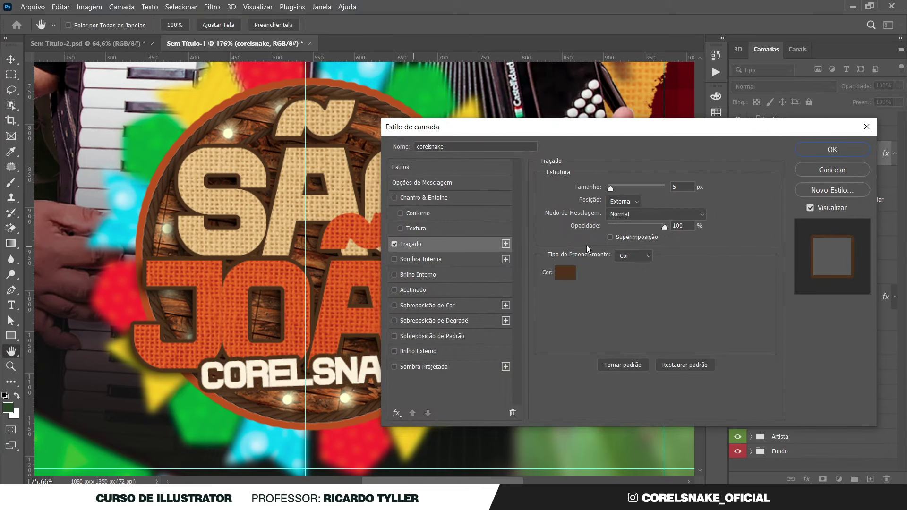
drag(610, 188, 608, 188)
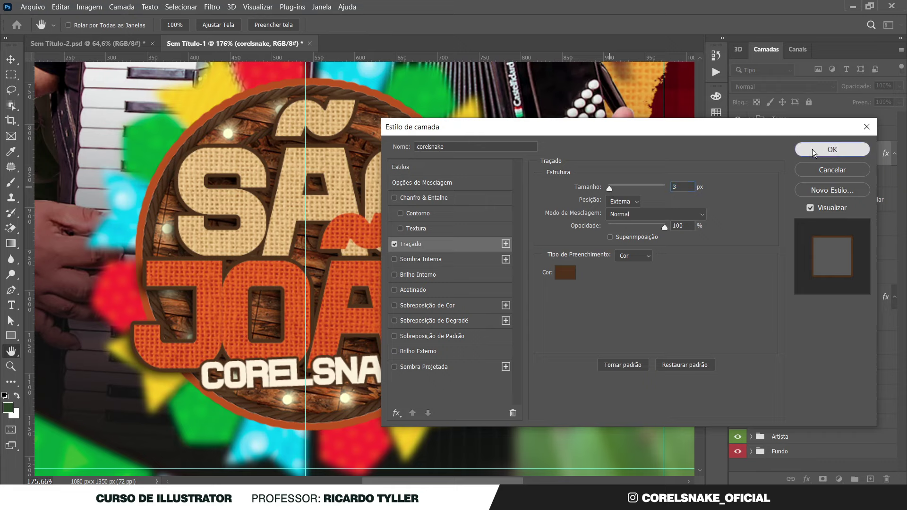
click(832, 149)
scroll(323, 294, down, 3)
scroll(323, 294, down, 3)
scroll(330, 311, down, 2)
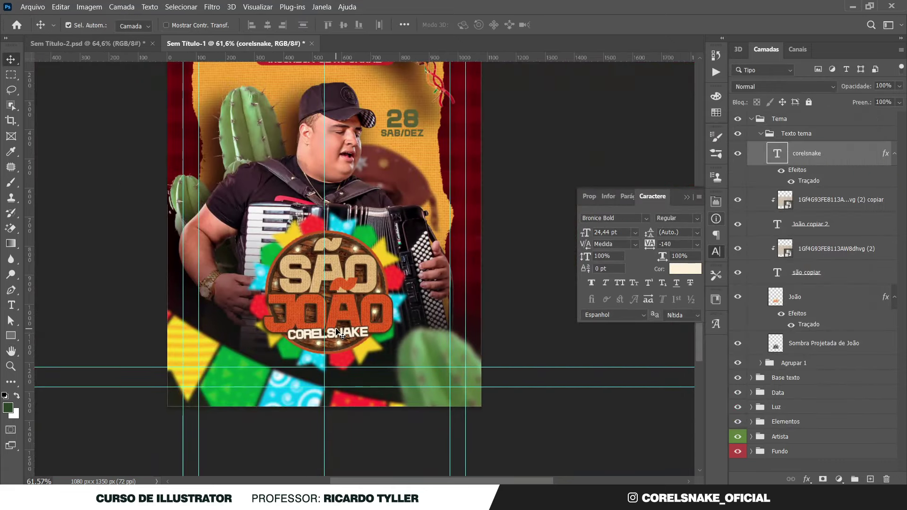
key(ctrl+0)
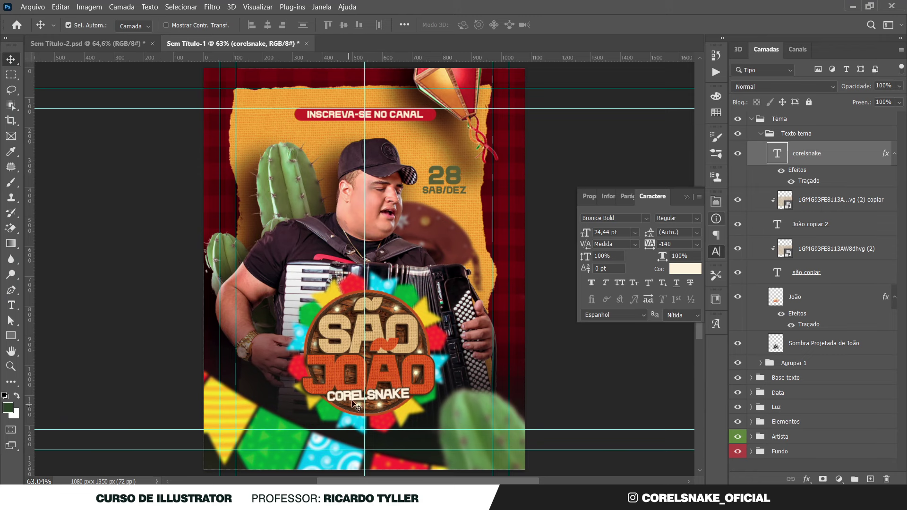
Close the Character panel, collapse the Texto tema and Tema groups, and hide the guides.
click(716, 251)
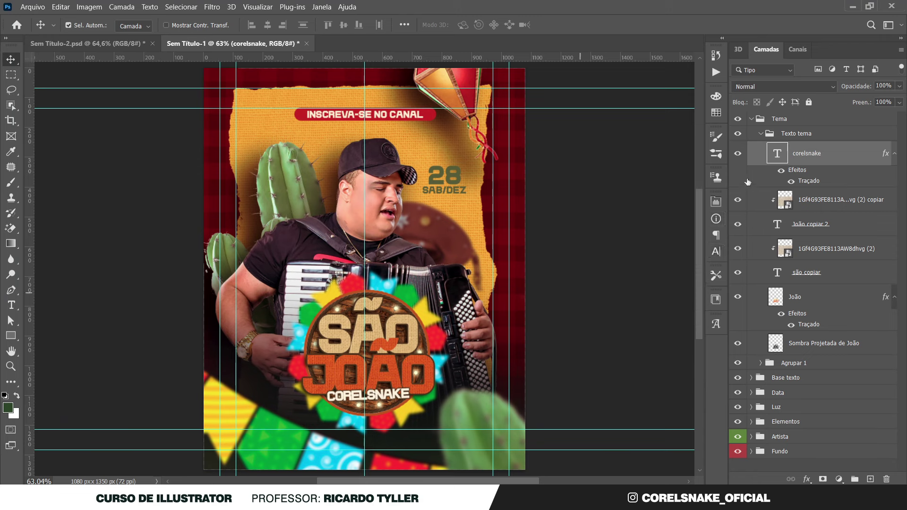
click(760, 133)
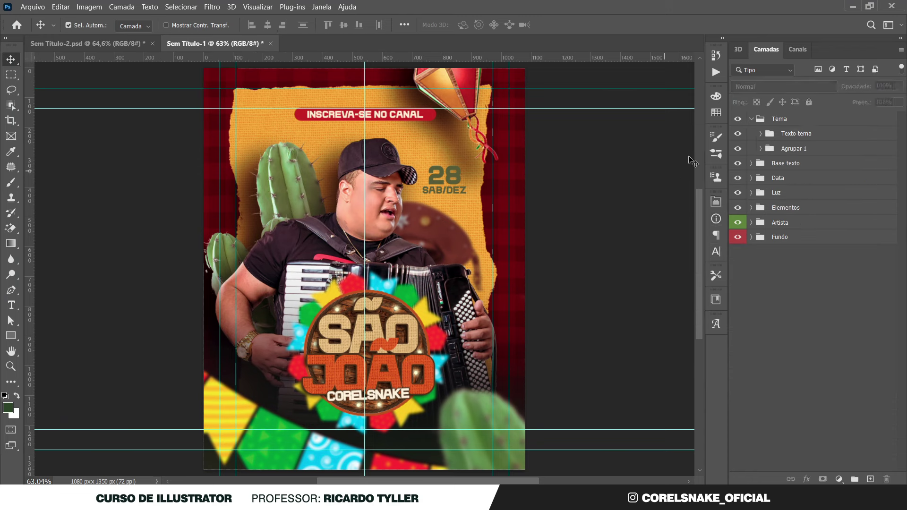
click(751, 119)
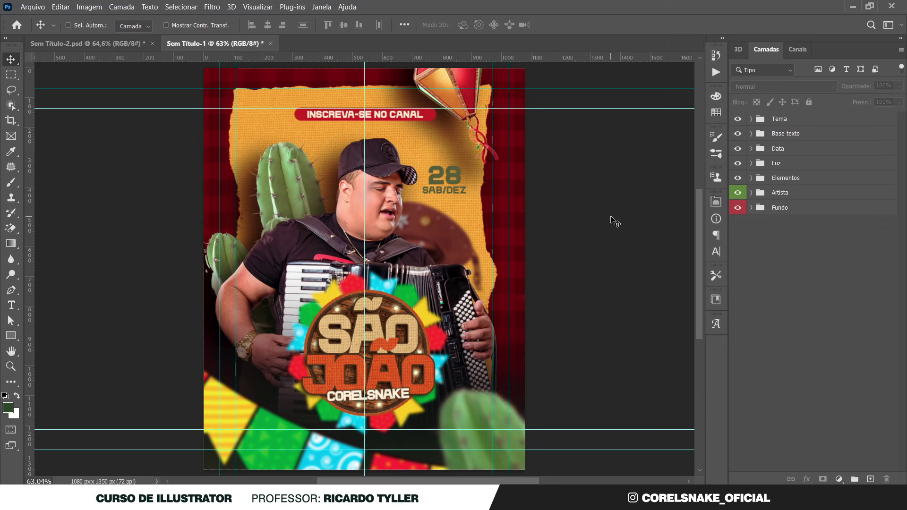
key(ctrl+semicolon)
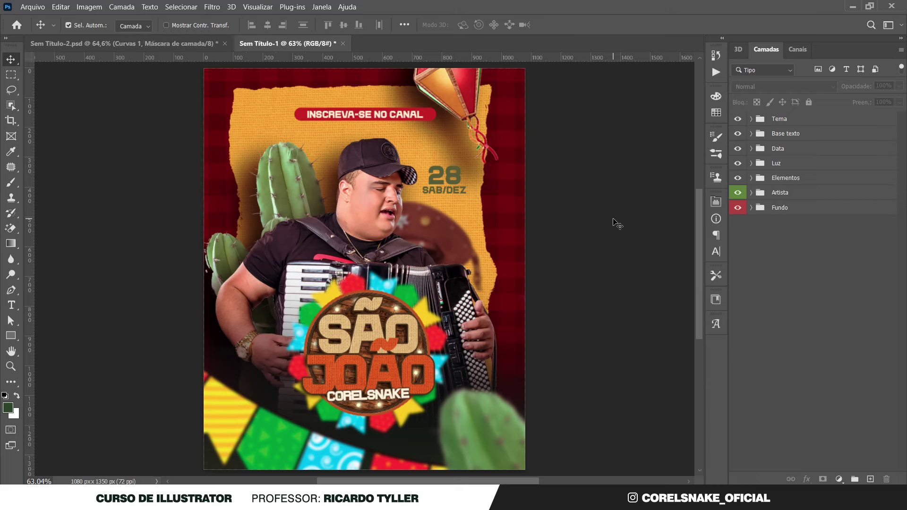
Expand Fundo and set the Textura clipped to Base folha to Sobrepor blending.
click(750, 208)
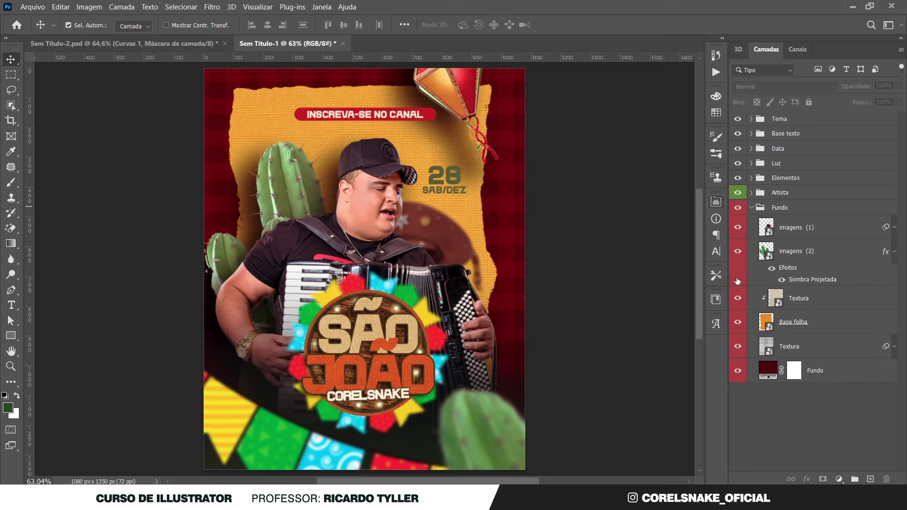
click(777, 350)
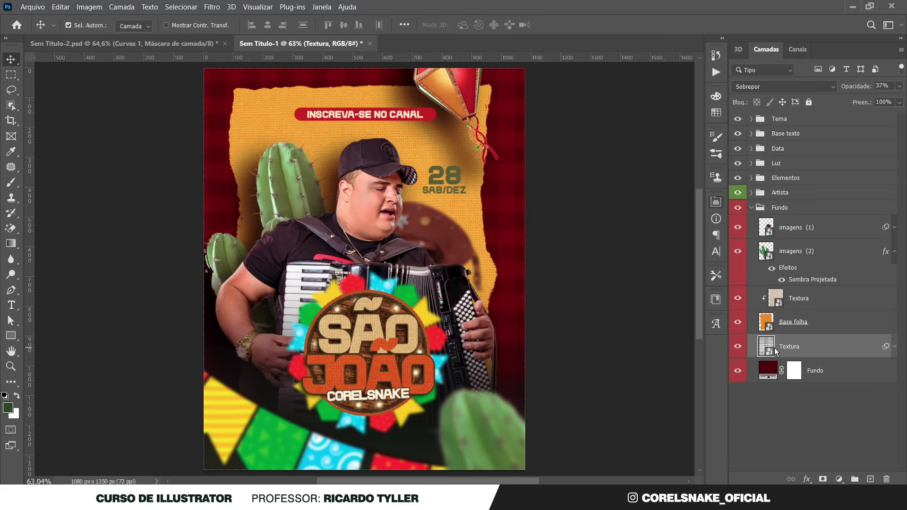
mouse_move(766, 346)
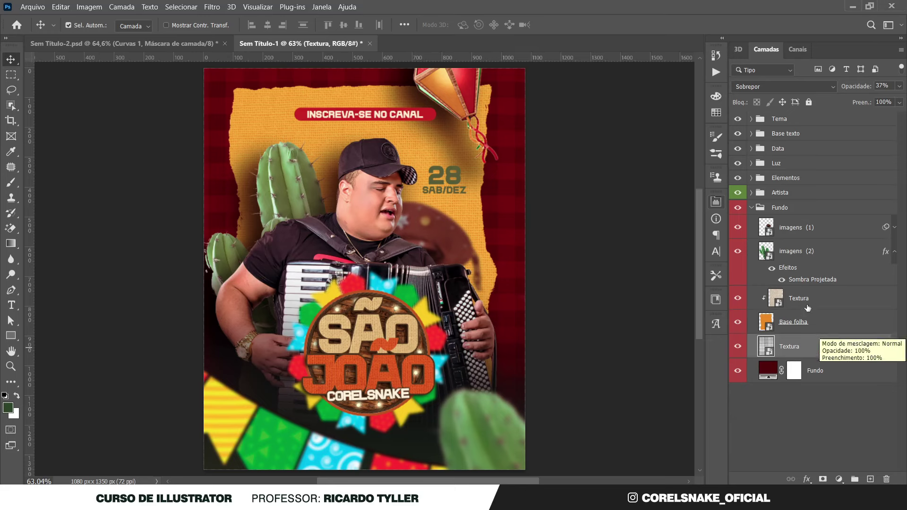
click(808, 305)
click(759, 86)
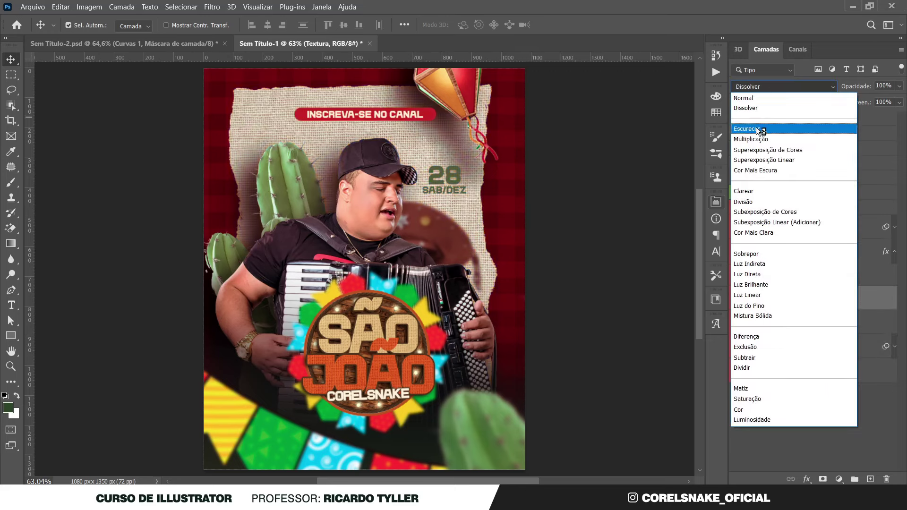
click(757, 251)
Set the lower Textura layer's blend mode to Luz Indireta.
click(793, 321)
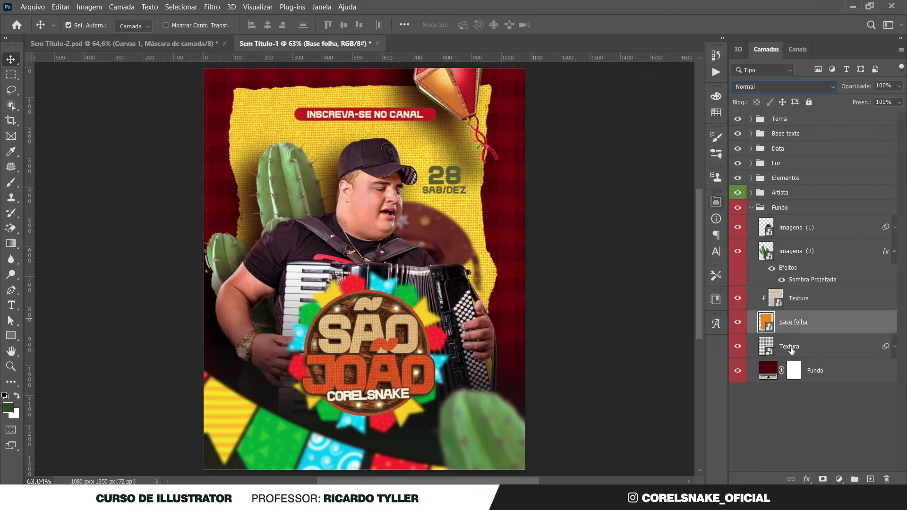
click(791, 350)
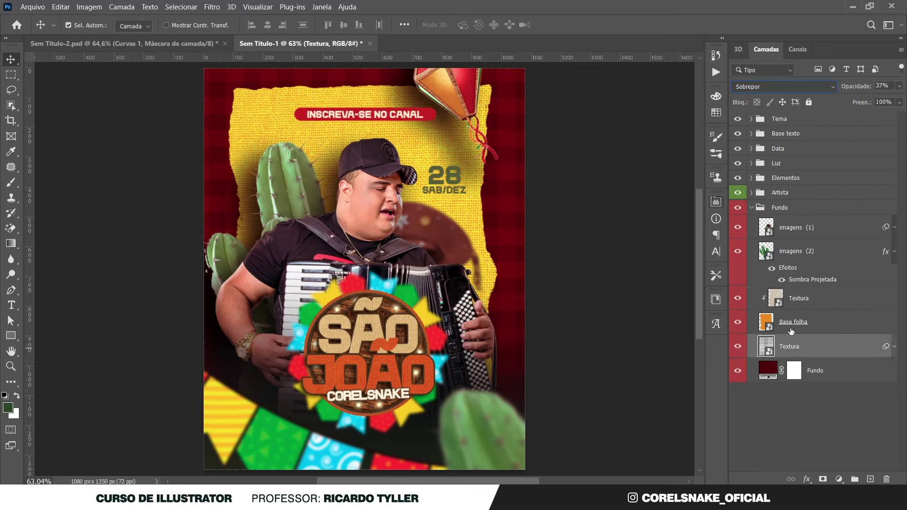
click(762, 87)
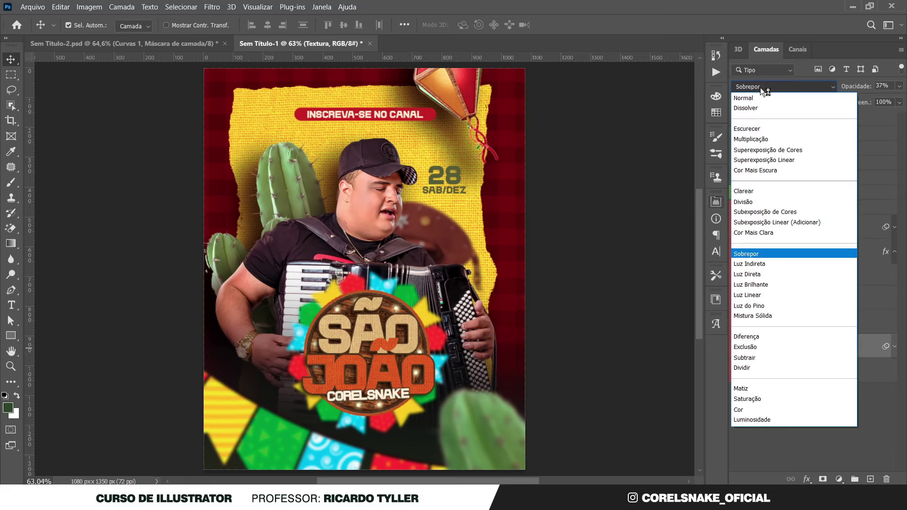
click(761, 265)
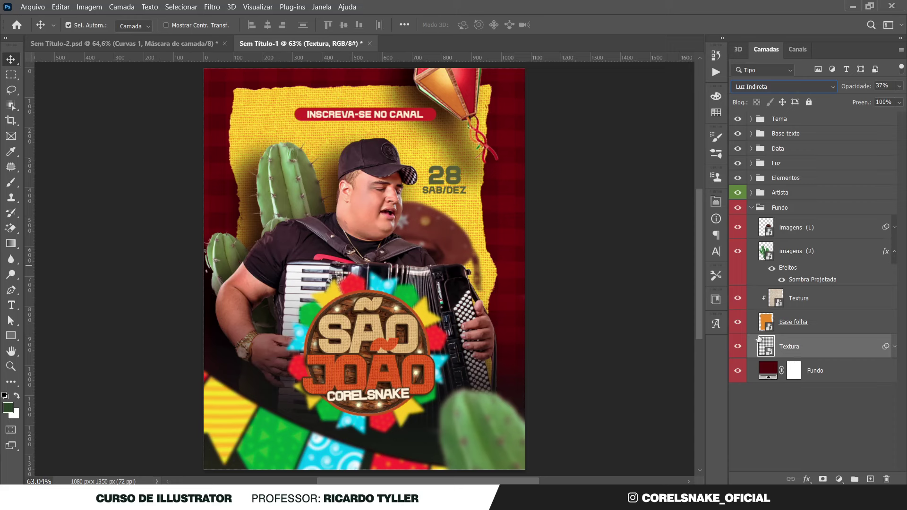
Raise the clipped Textura layer's opacity to about 78%.
click(770, 327)
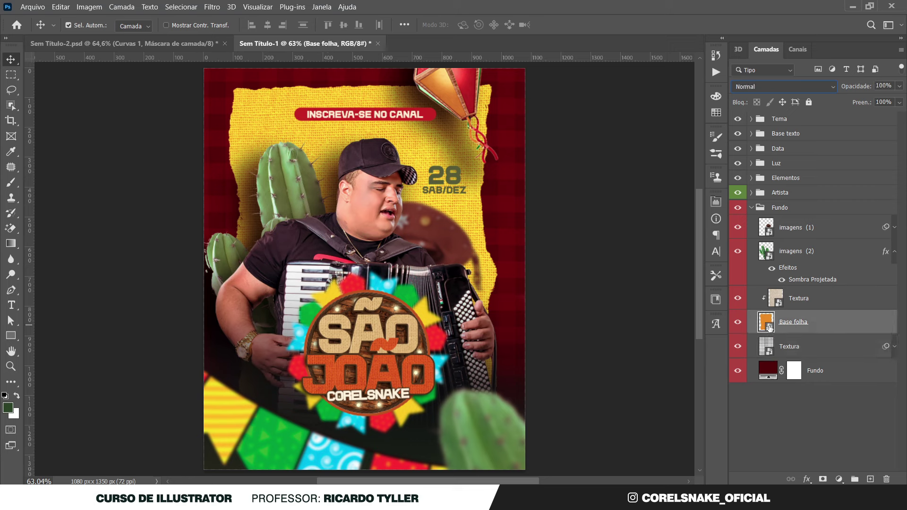
click(799, 300)
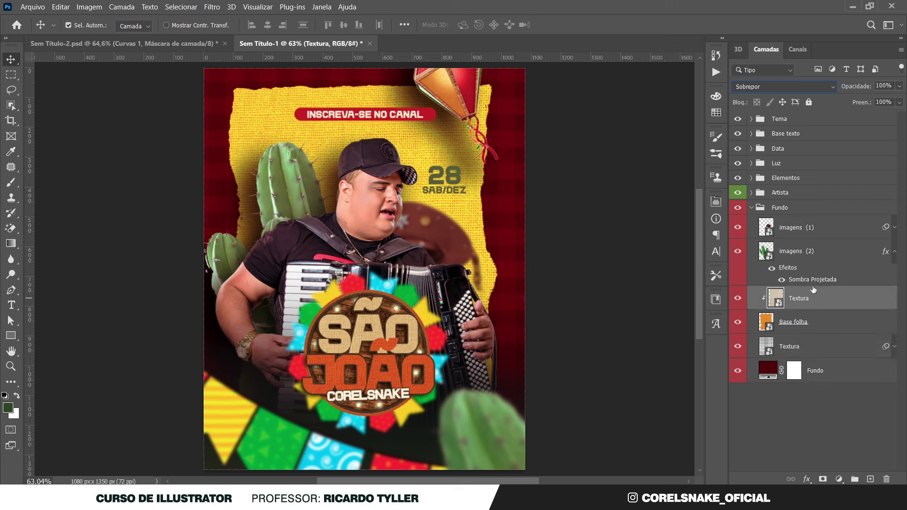
click(899, 86)
drag(875, 106, 879, 107)
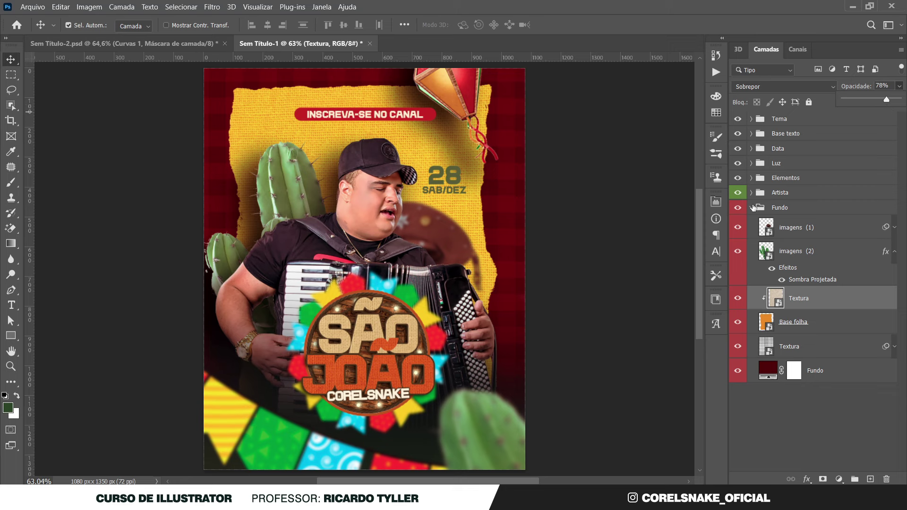
Darken the imagens (2) cactus midtones with a Levels smart filter.
click(803, 250)
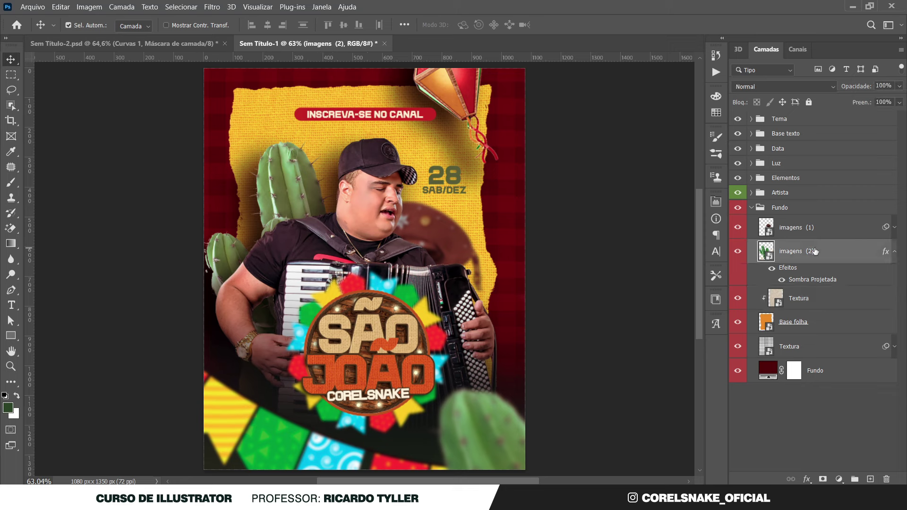
click(738, 251)
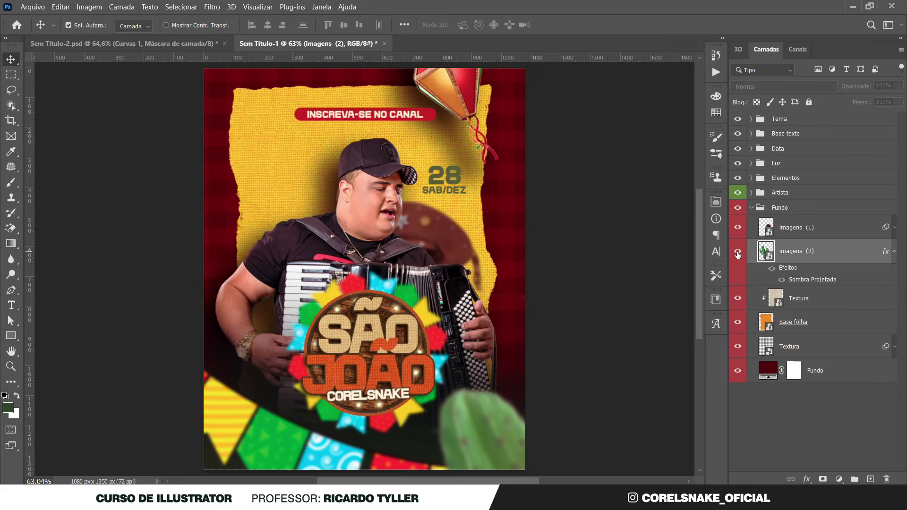
double_click(853, 253)
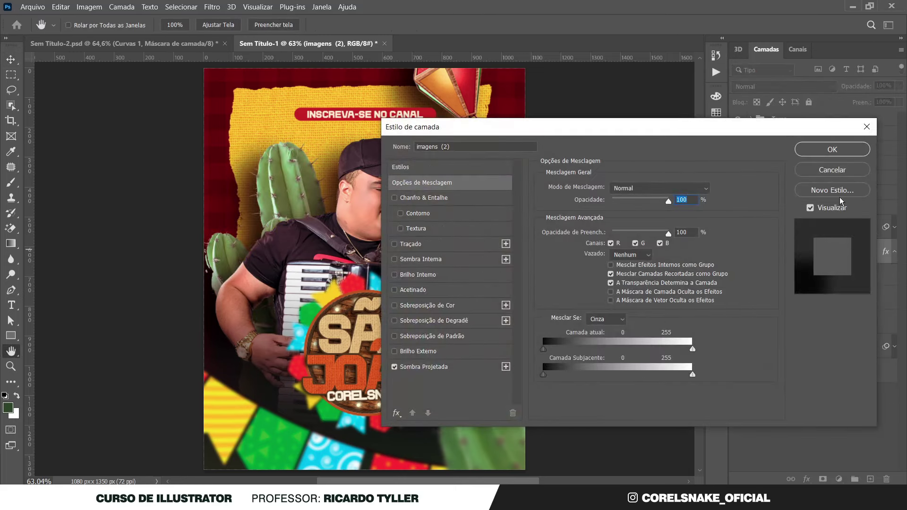
click(832, 171)
key(ctrl+l)
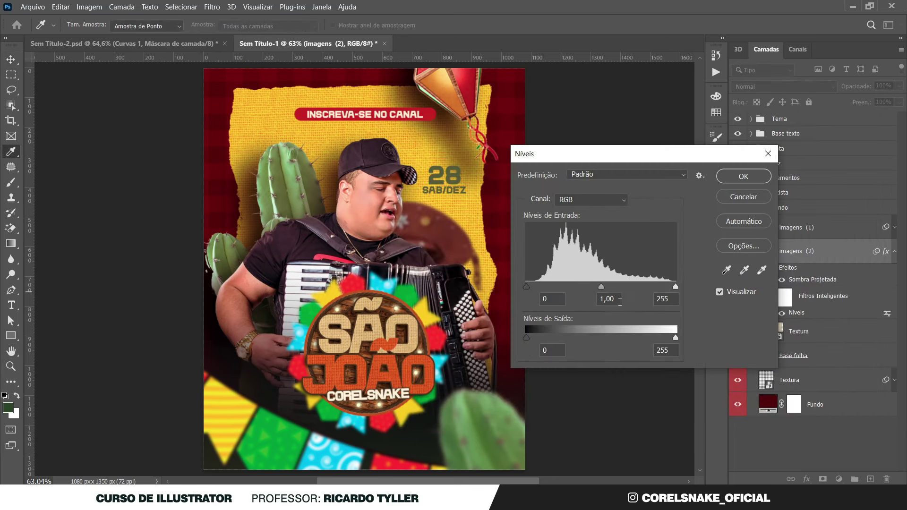
drag(601, 287, 617, 291)
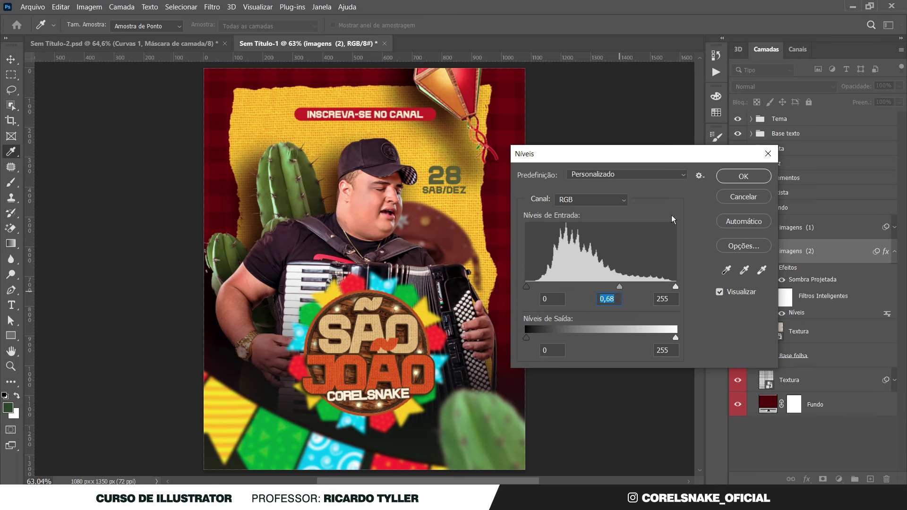
click(739, 176)
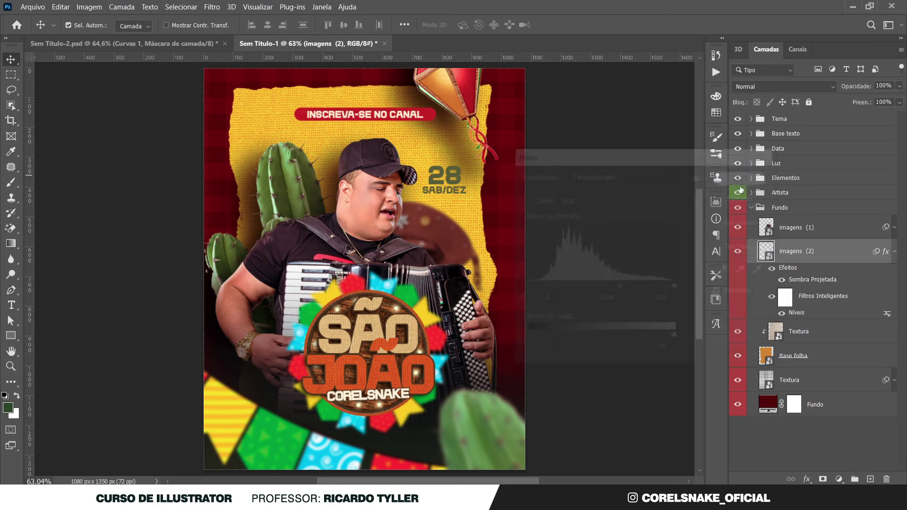
Duplicate the cactus as imagens (2) copiar and darken its midtones to about 0.69 with Levels.
key(ctrl+j)
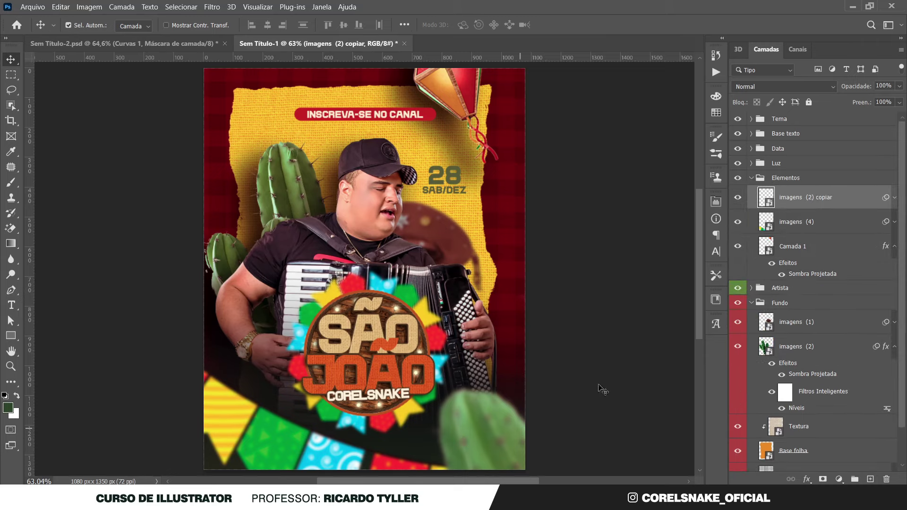
double_click(846, 204)
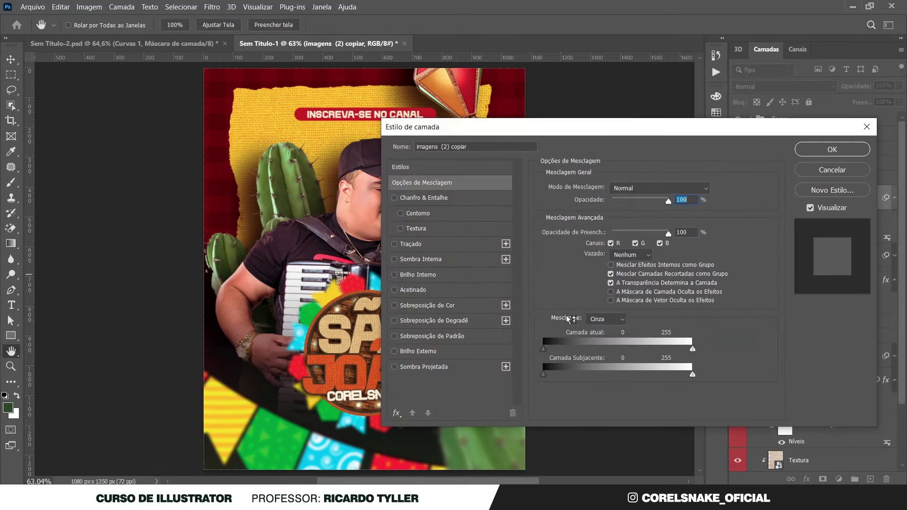
click(827, 171)
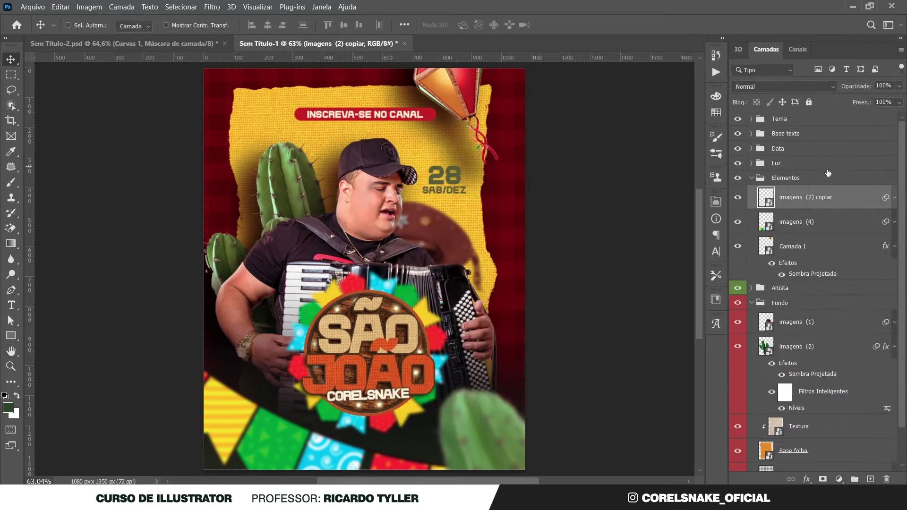
key(ctrl+l)
drag(600, 286, 620, 284)
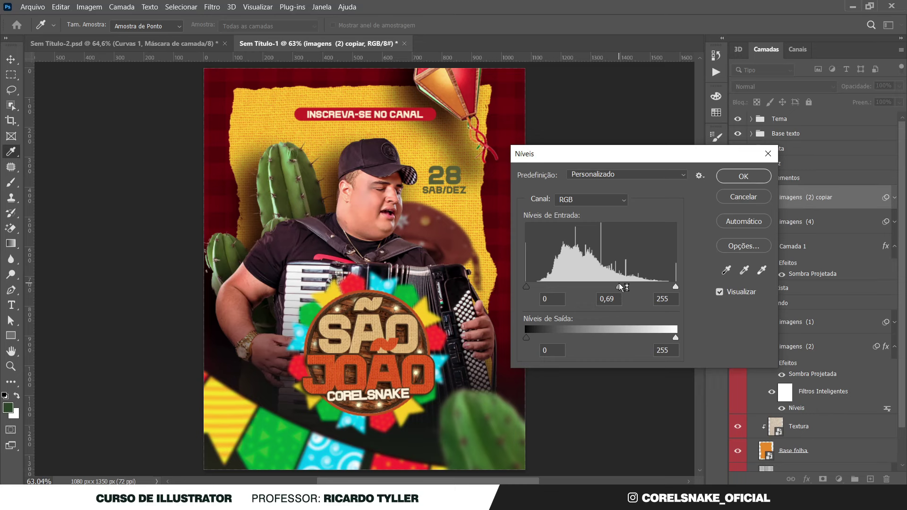
click(743, 178)
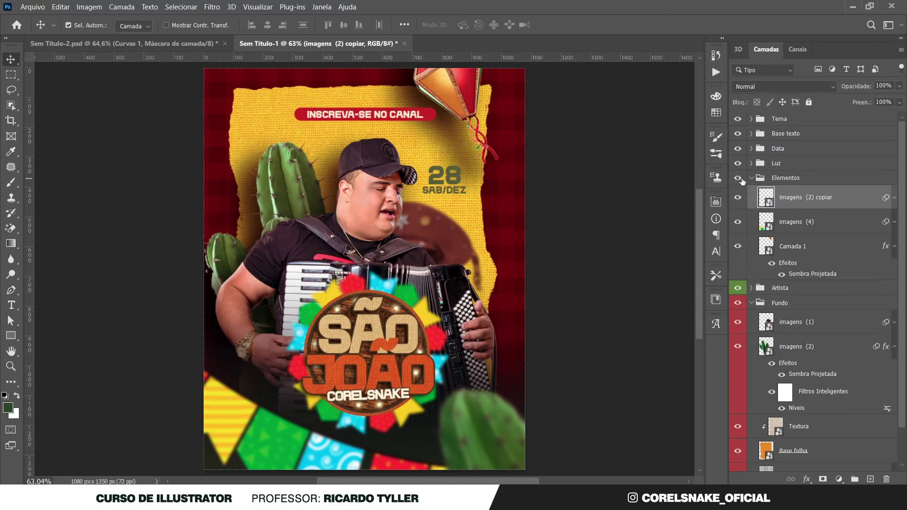
mouse_move(766, 199)
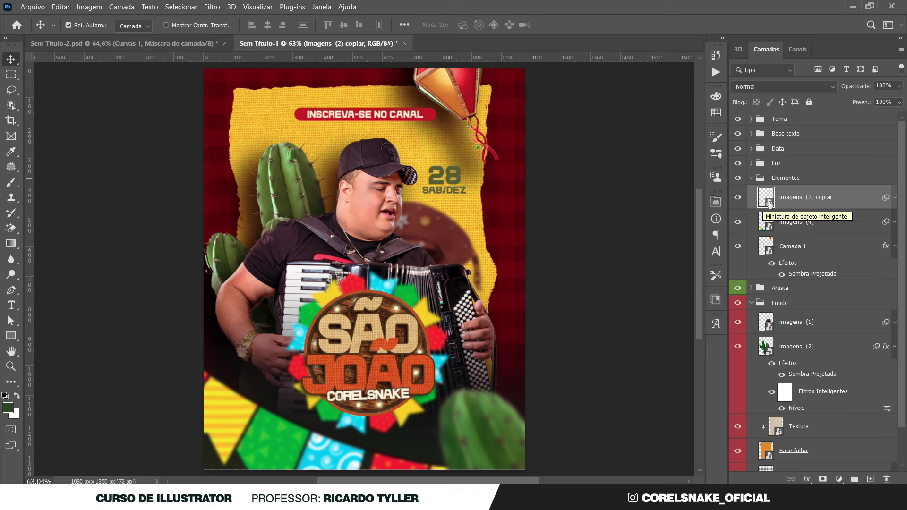
click(767, 349)
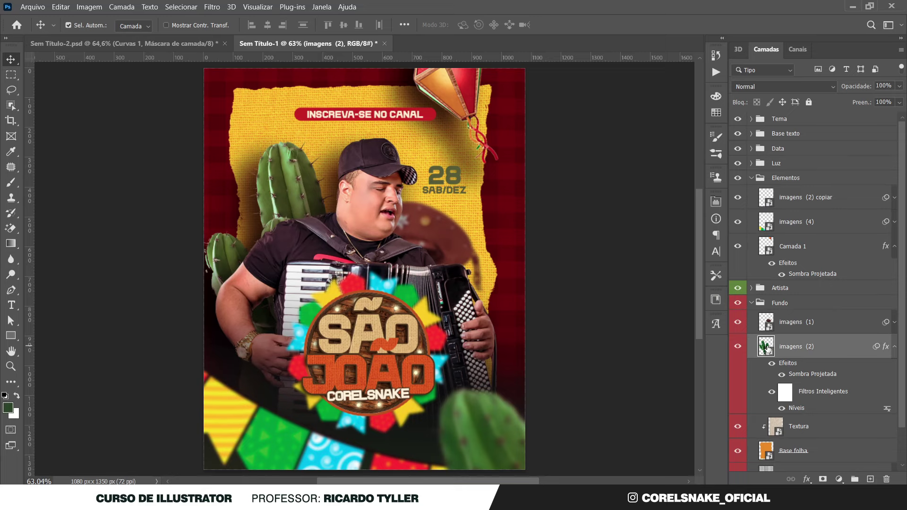
Lower the imagens (2) cactus saturation to -15 with Hue/Saturation.
key(ctrl+u)
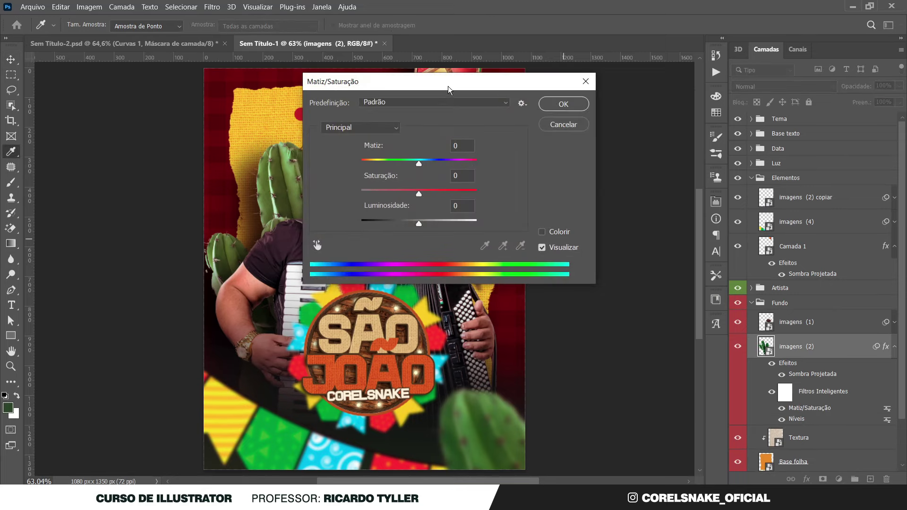
drag(447, 86, 708, 155)
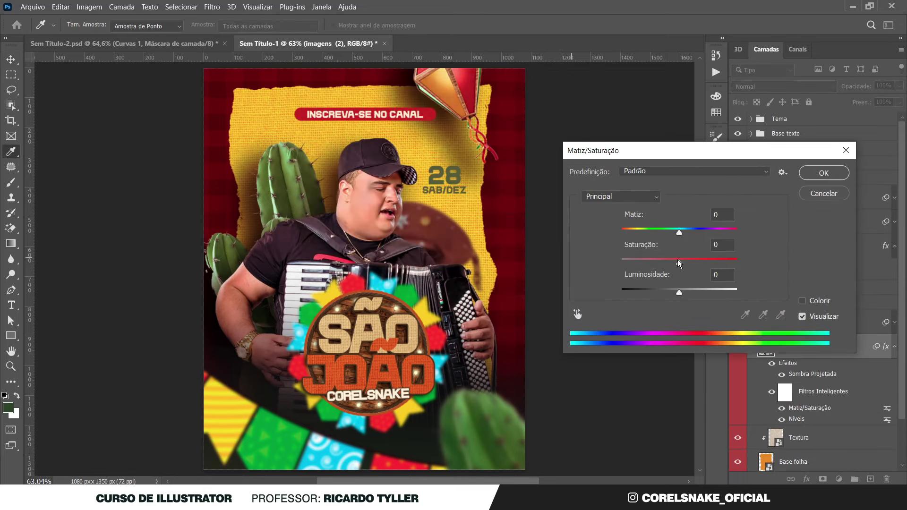
drag(678, 263, 666, 263)
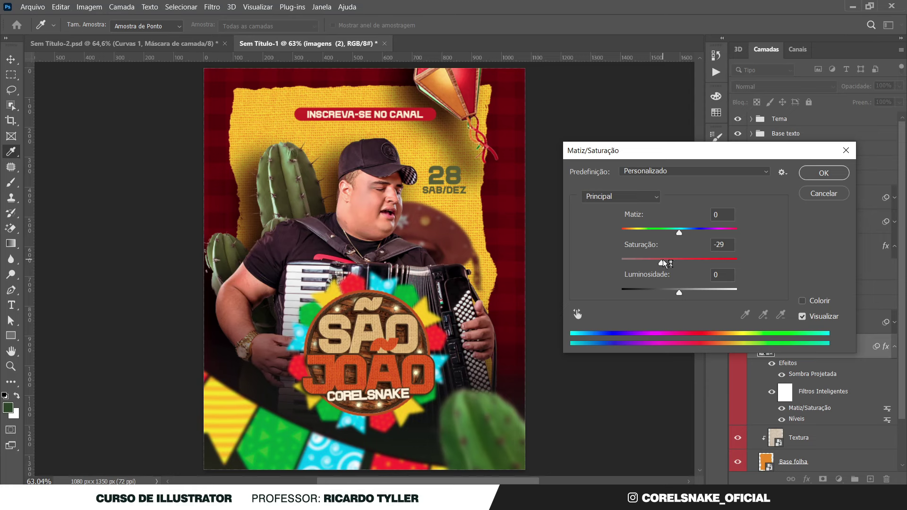
drag(666, 263, 670, 263)
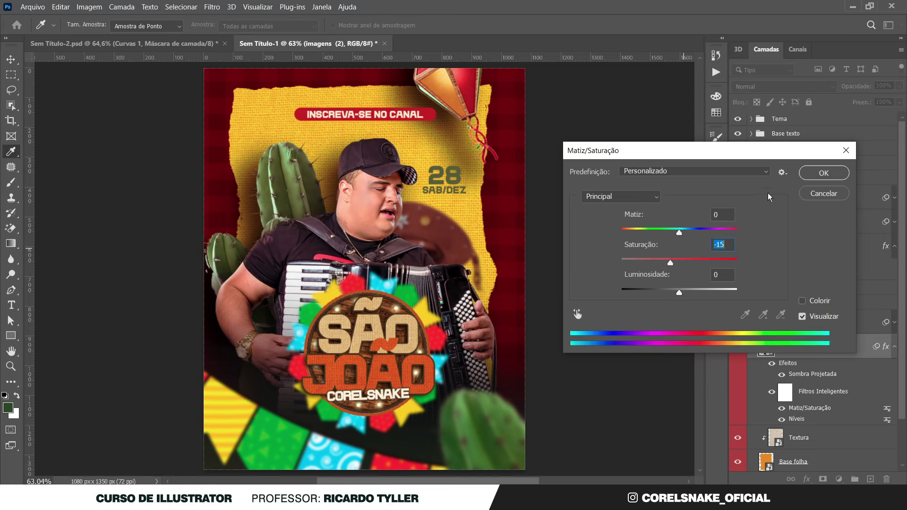
click(823, 173)
Lower the copied cactus layer's saturation to about -32 with Hue/Saturation.
key(v)
ctrl+click(508, 425)
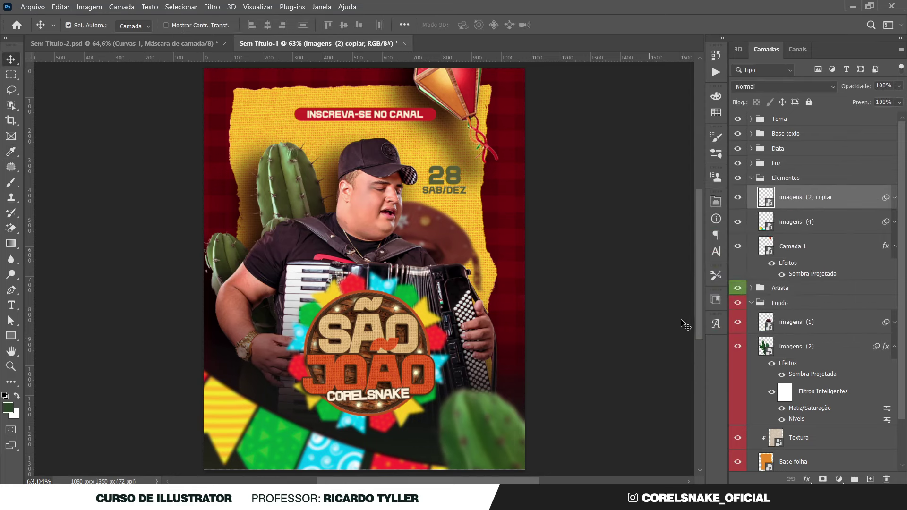
key(ctrl+u)
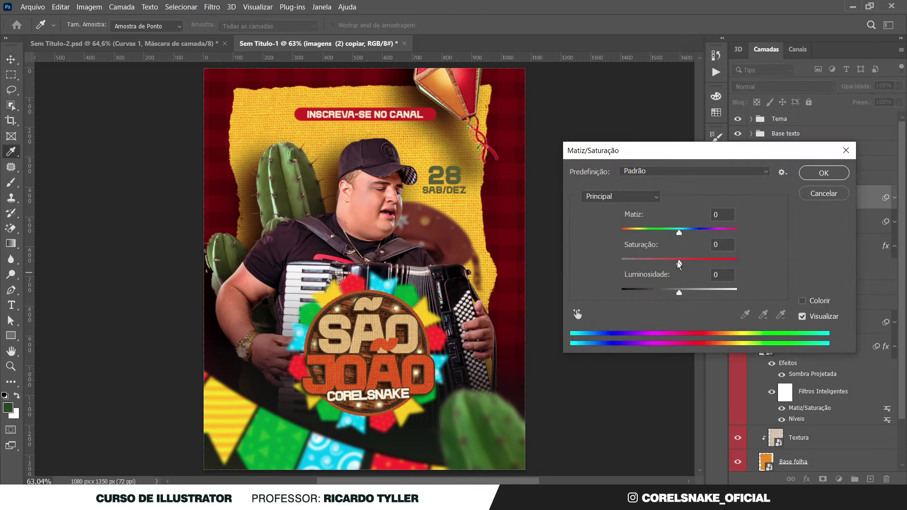
drag(679, 263, 663, 264)
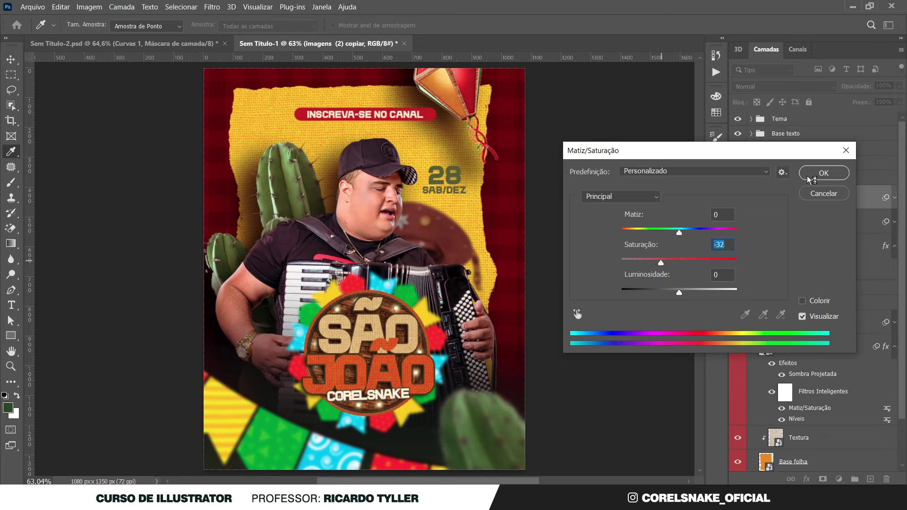
click(823, 173)
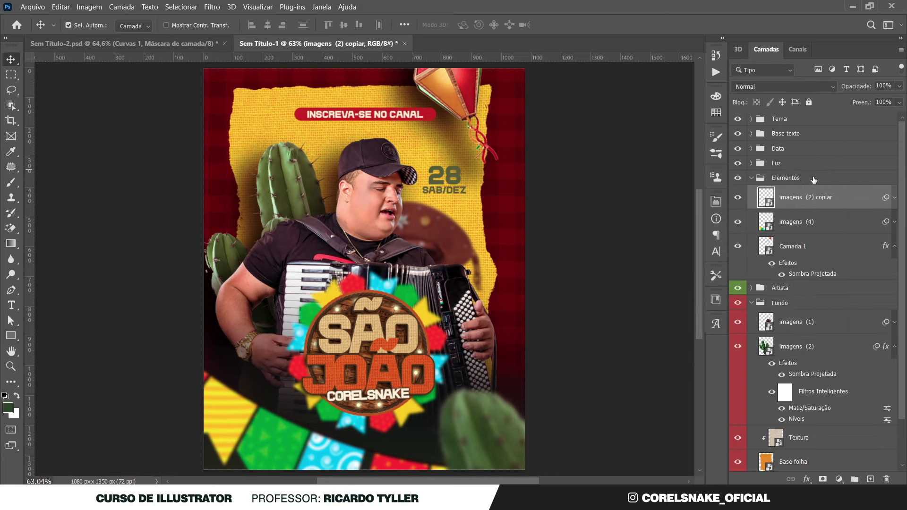
Collapse the groups and darken the Artista singer photo's midtones with Levels.
key(ctrl)
ctrl+click(751, 302)
click(391, 189)
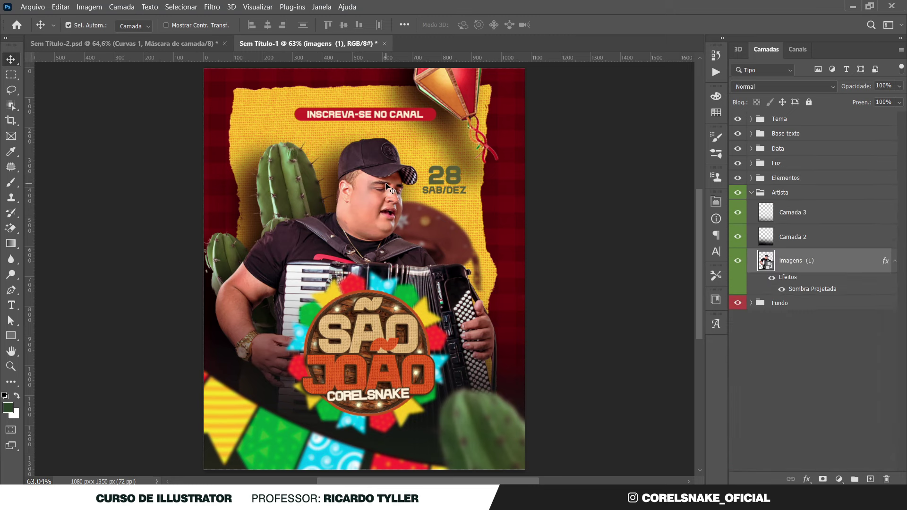
key(ctrl)
key(ctrl+l)
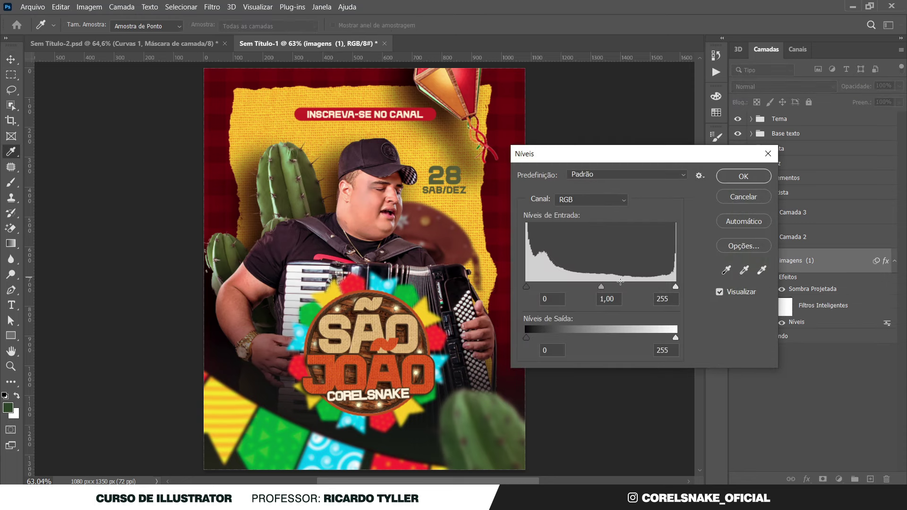
drag(601, 286, 611, 287)
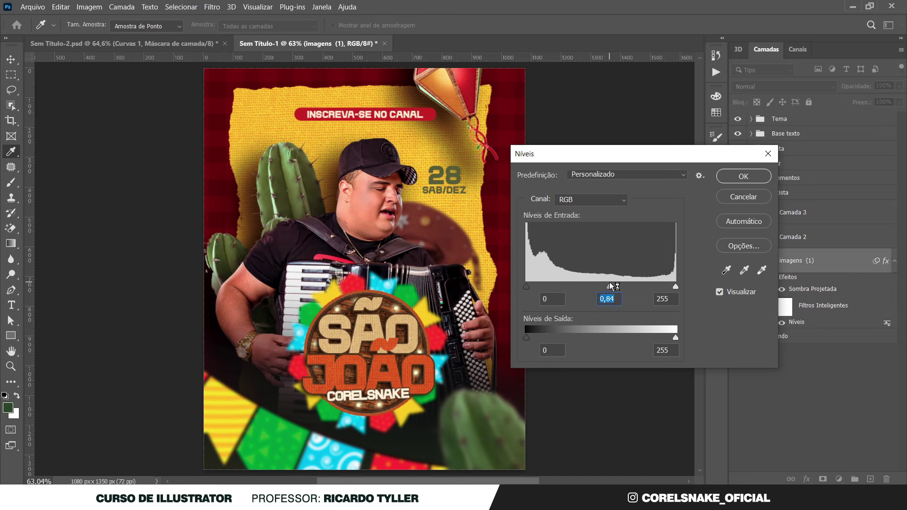
click(754, 180)
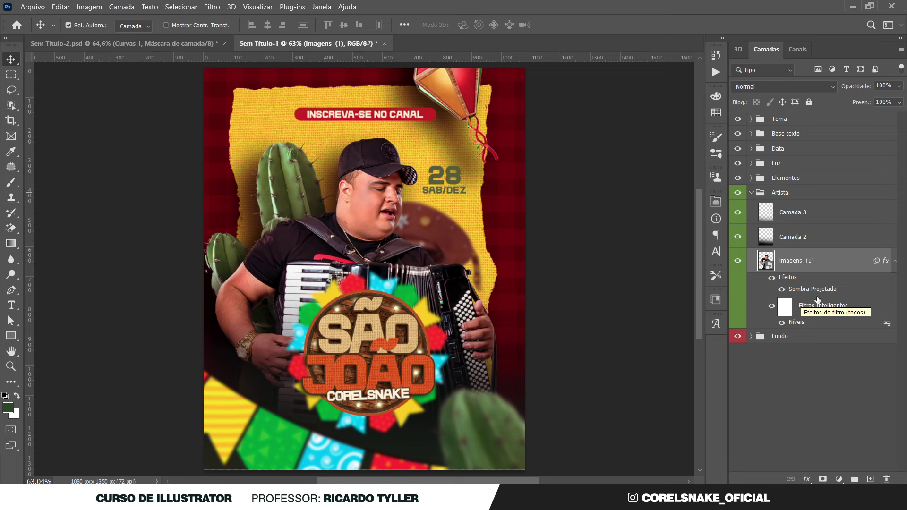
Reduce the singer photo's saturation to -15 with Hue/Saturation.
key(ctrl+u)
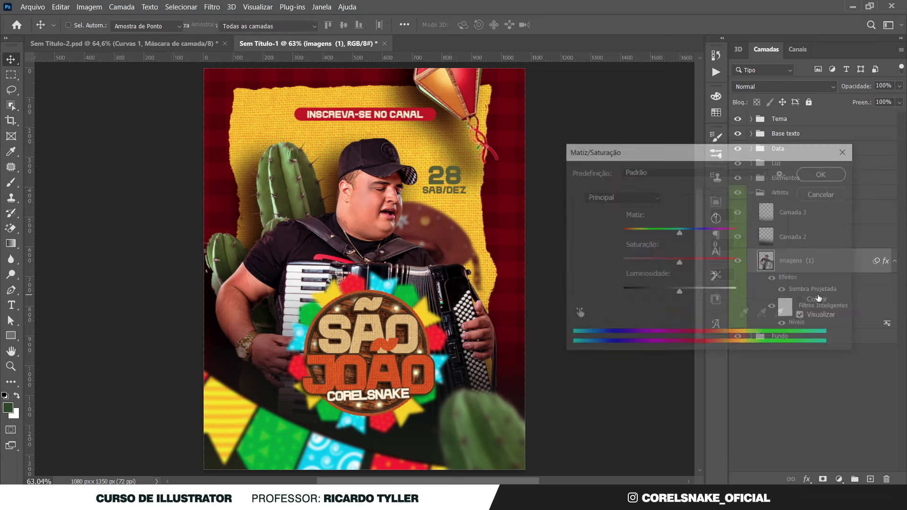
drag(679, 263, 671, 263)
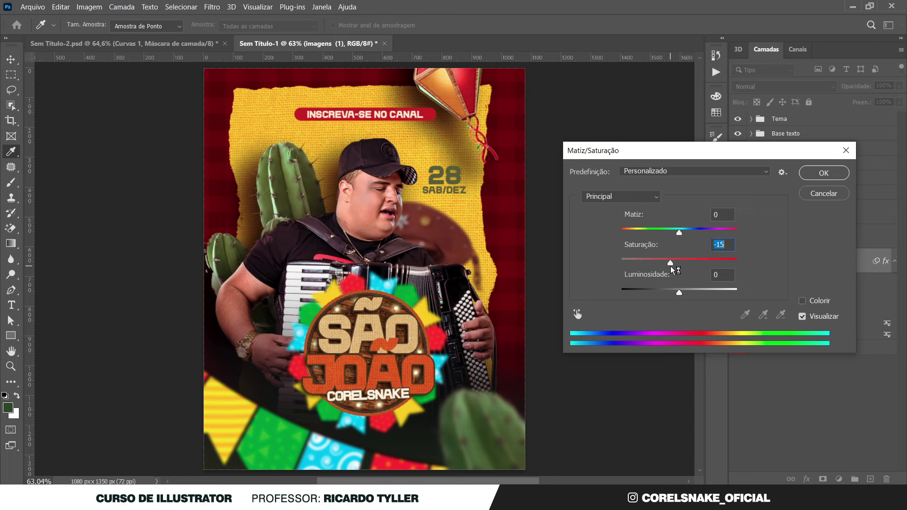
click(816, 175)
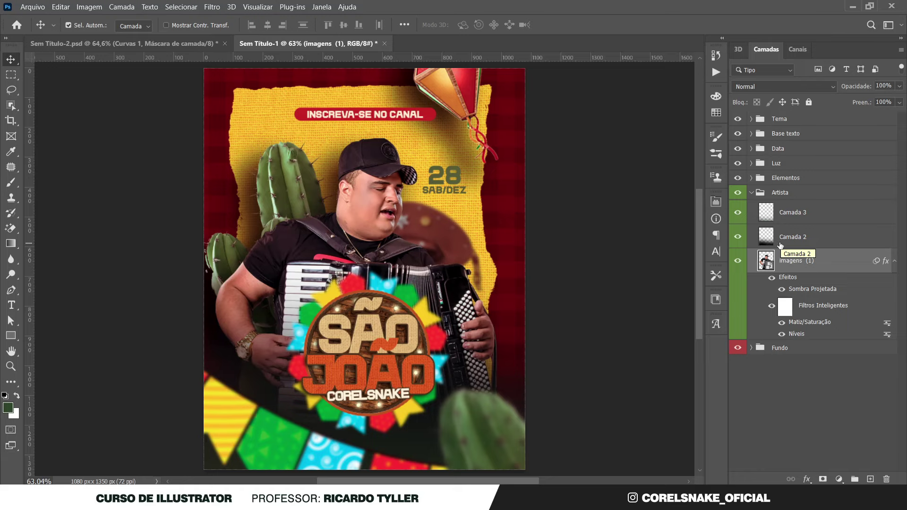
key(ctrl)
Apply Camera Raw to the singer photo: Claridade +72, Textura +31, Redução de Ruído 35.
key(ctrl+shift+a)
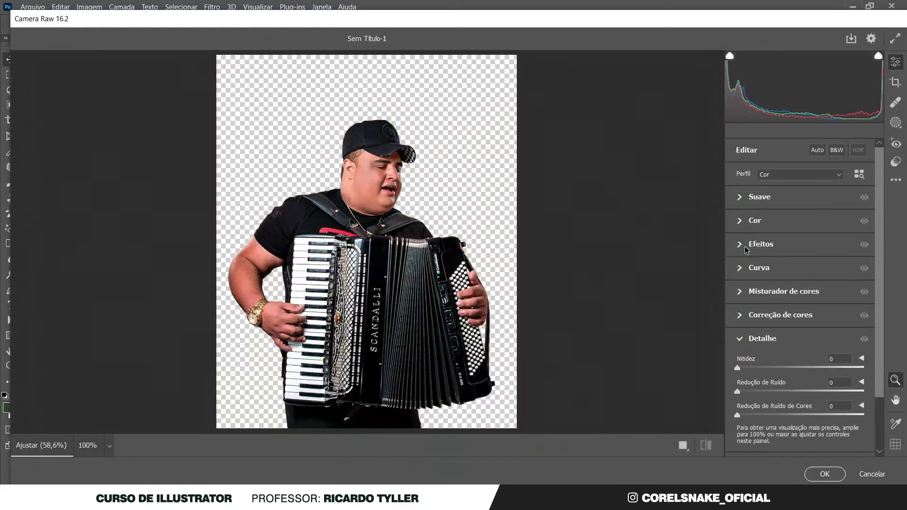
click(744, 247)
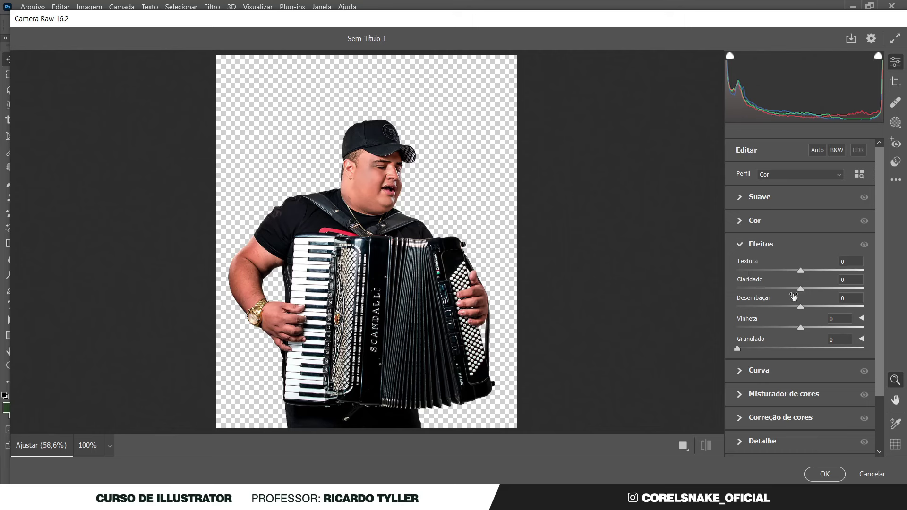
drag(800, 289, 838, 293)
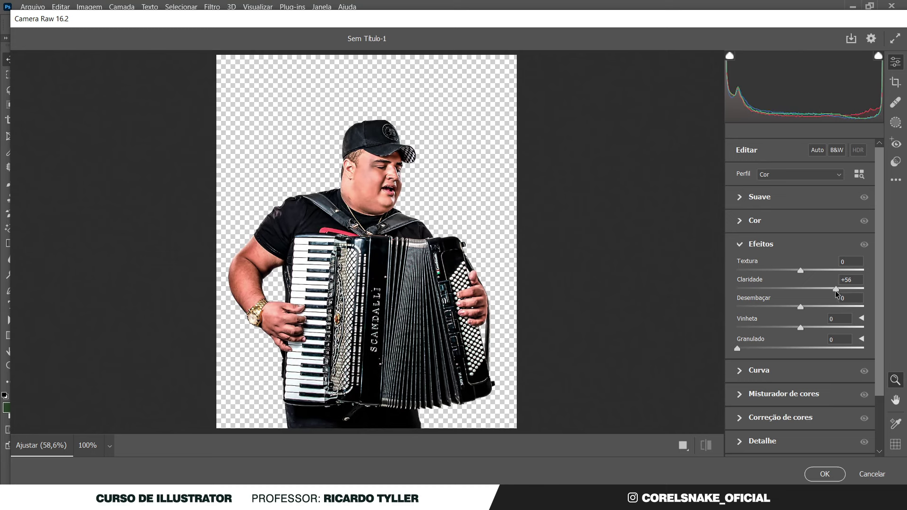
drag(835, 290, 845, 293)
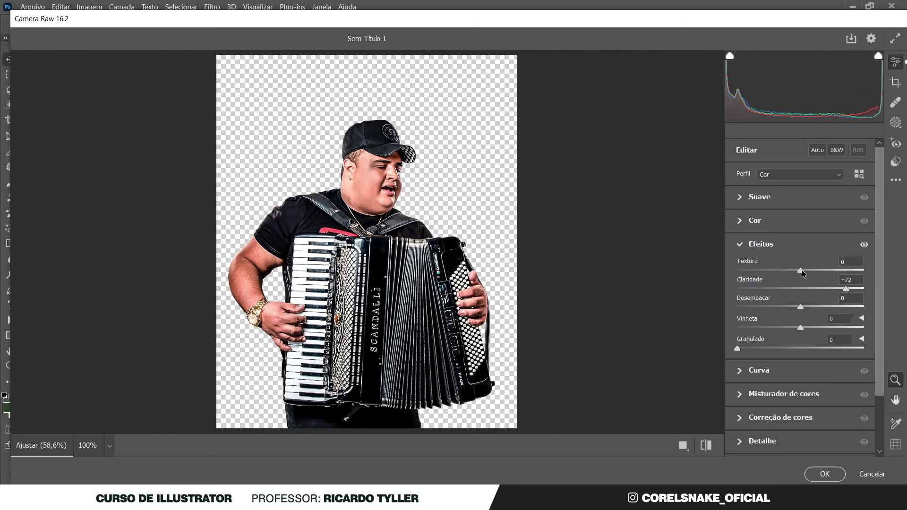
drag(801, 270, 814, 270)
drag(814, 270, 820, 274)
scroll(813, 364, down, 3)
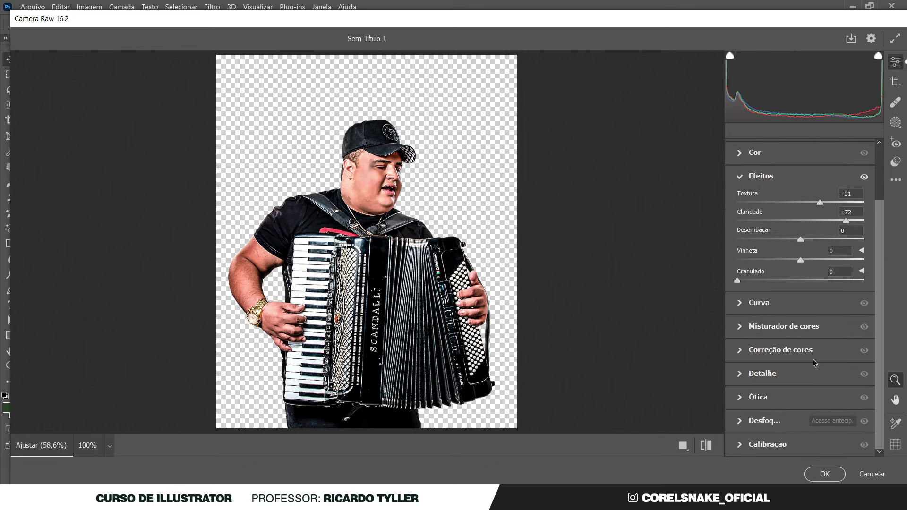
click(745, 374)
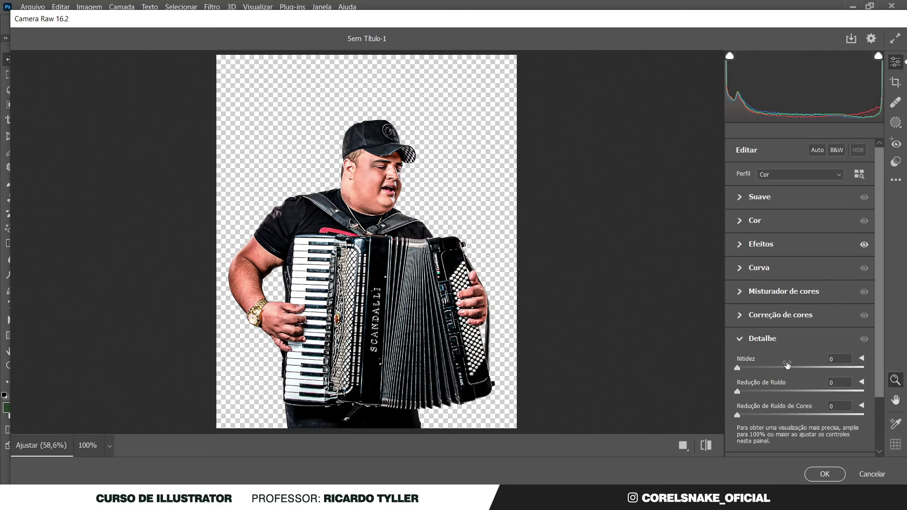
mouse_move(737, 392)
mouse_down()
mouse_move(781, 393)
mouse_move(771, 393)
mouse_move(777, 416)
mouse_up()
click(824, 474)
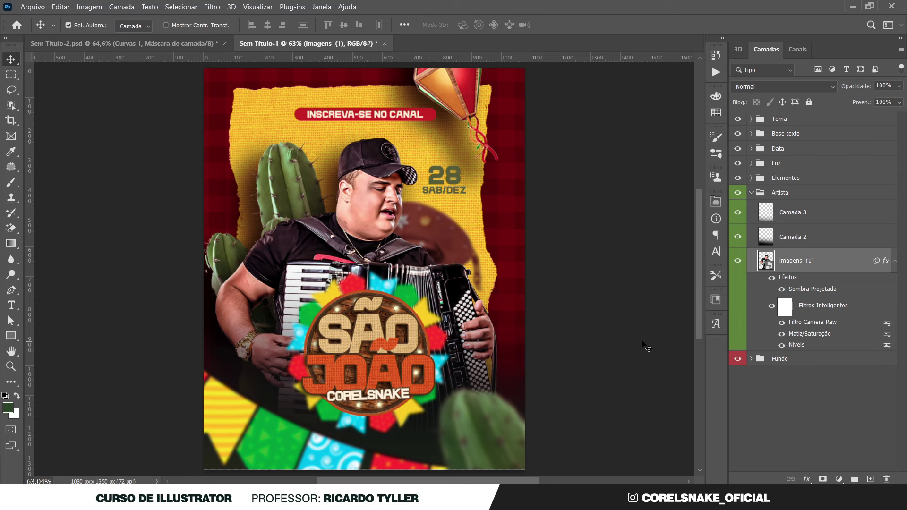
Select the Tema group and drag the black speckled image from the FLYER folder onto the poster.
click(894, 261)
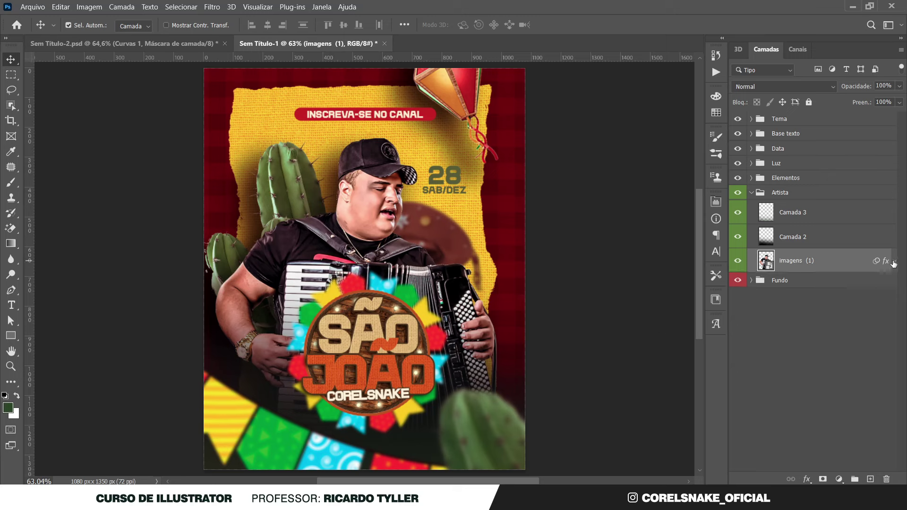
click(752, 192)
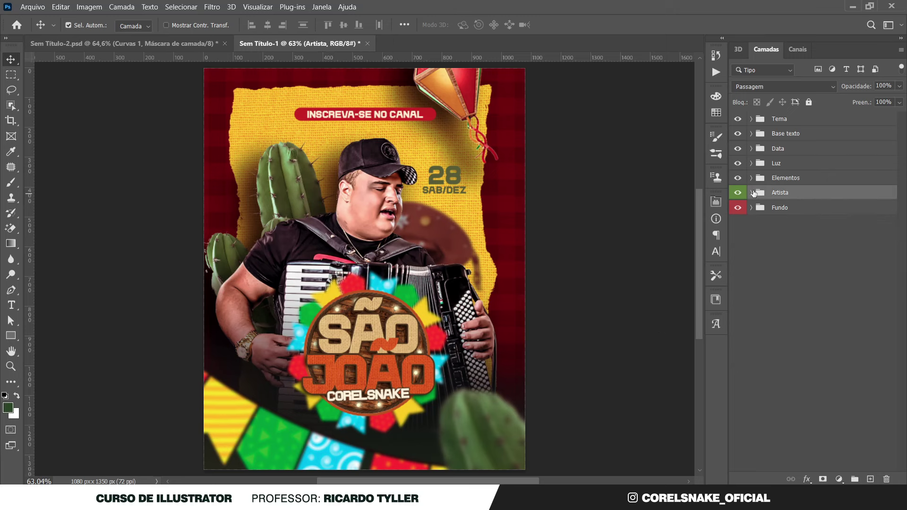
click(788, 121)
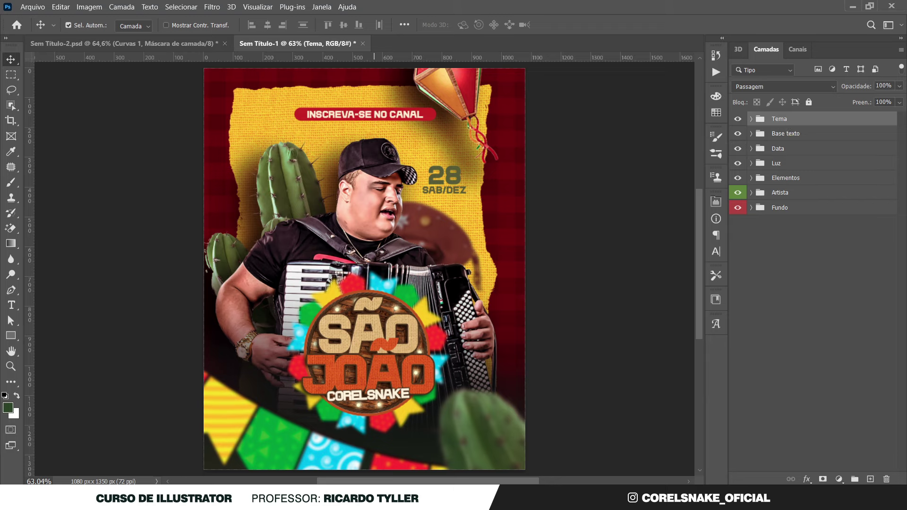
click(853, 7)
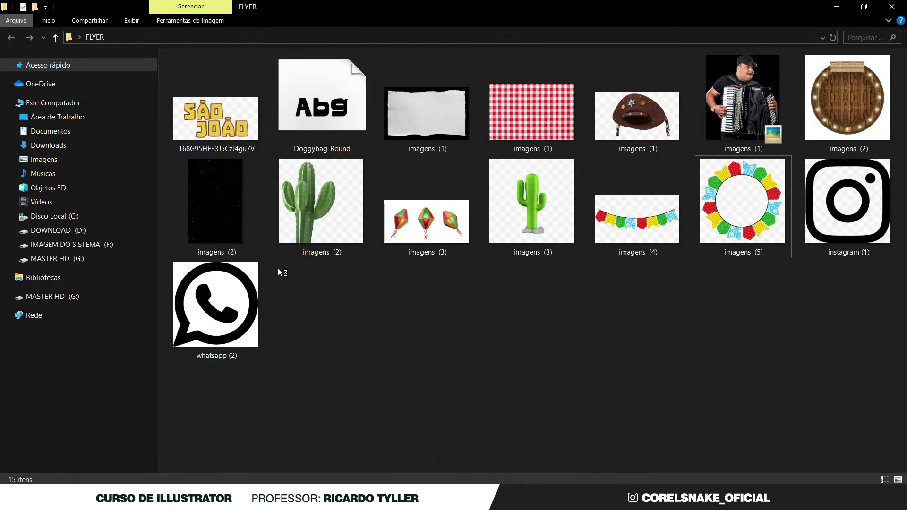
mouse_move(228, 221)
mouse_down()
mouse_move(381, 409)
mouse_move(430, 279)
mouse_move(532, 284)
mouse_up()
Place the dust overlay and blend it in Divisão mode at 57% opacity.
key(Return)
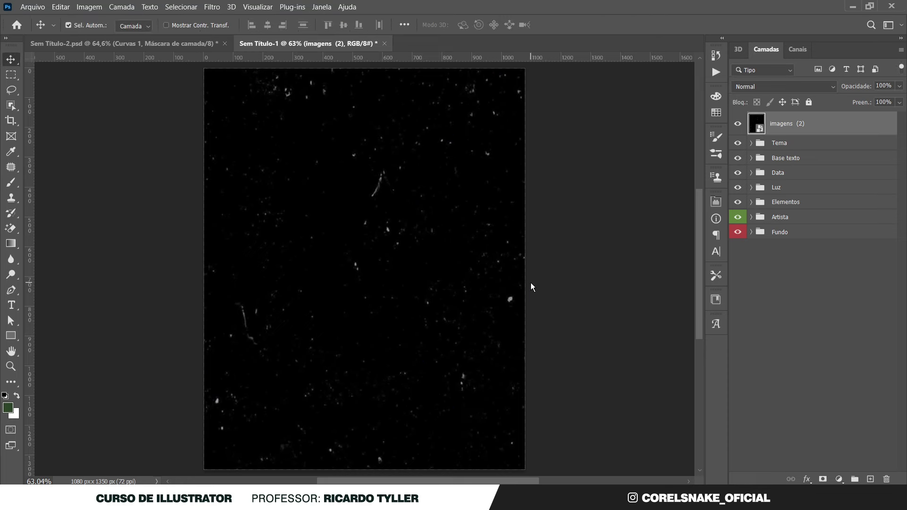
click(765, 87)
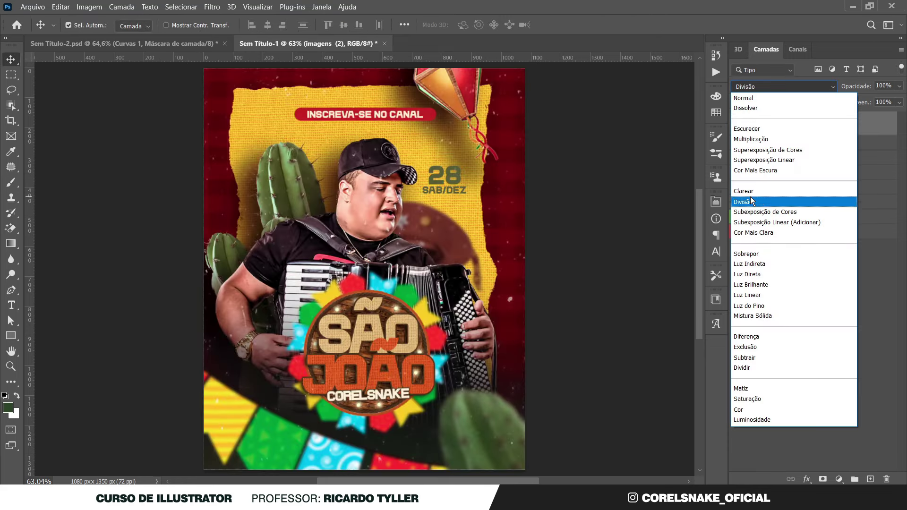
click(750, 201)
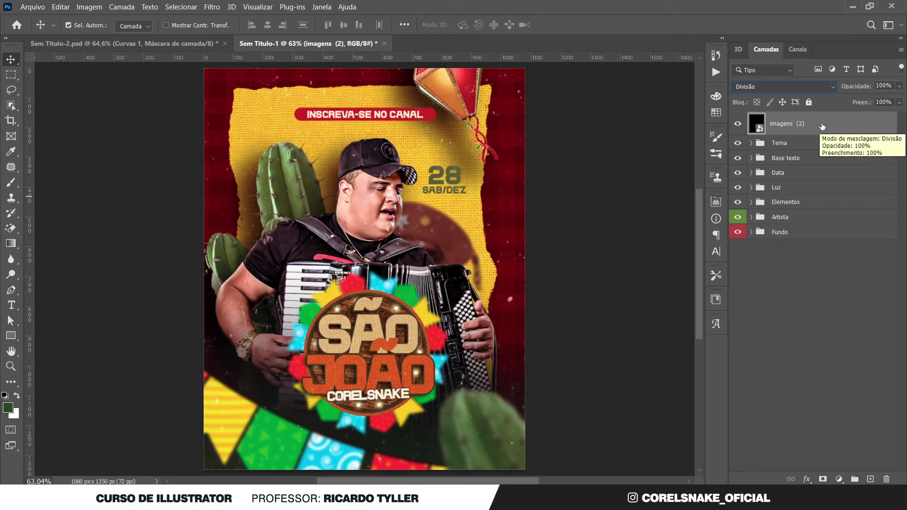
click(899, 86)
drag(897, 100, 882, 101)
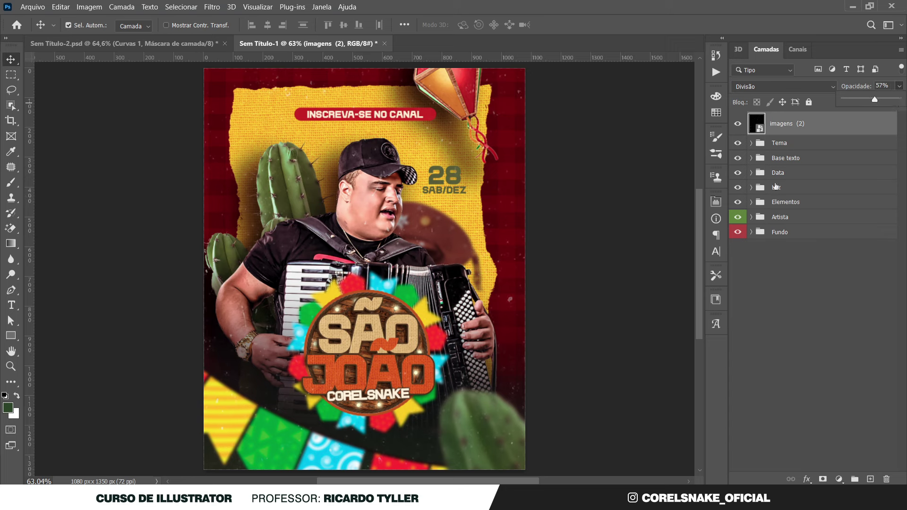
Add a layer mask to the overlay and paint it out near the poster centre.
click(823, 479)
key(b)
click(373, 209)
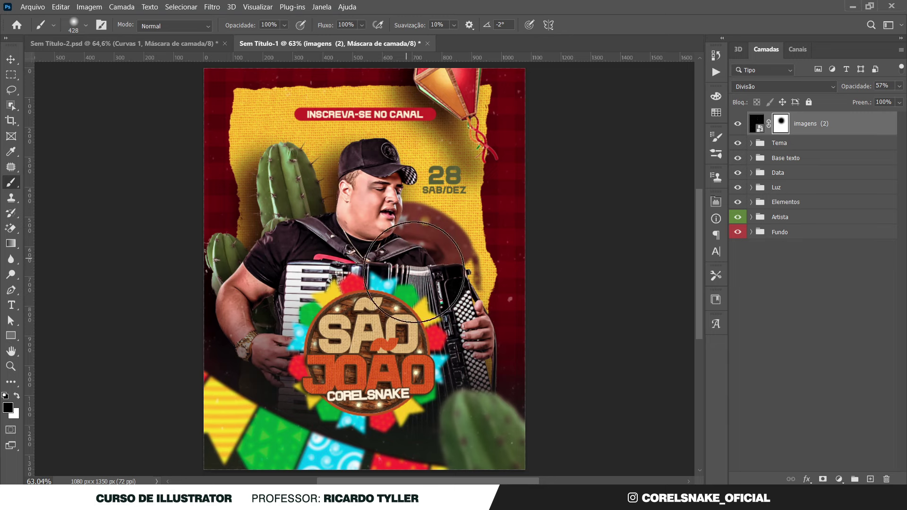
click(11, 59)
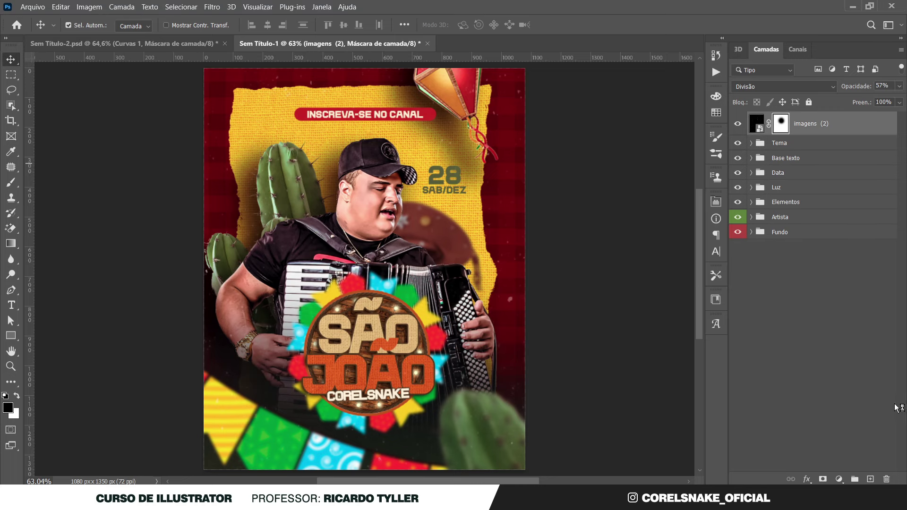
click(844, 477)
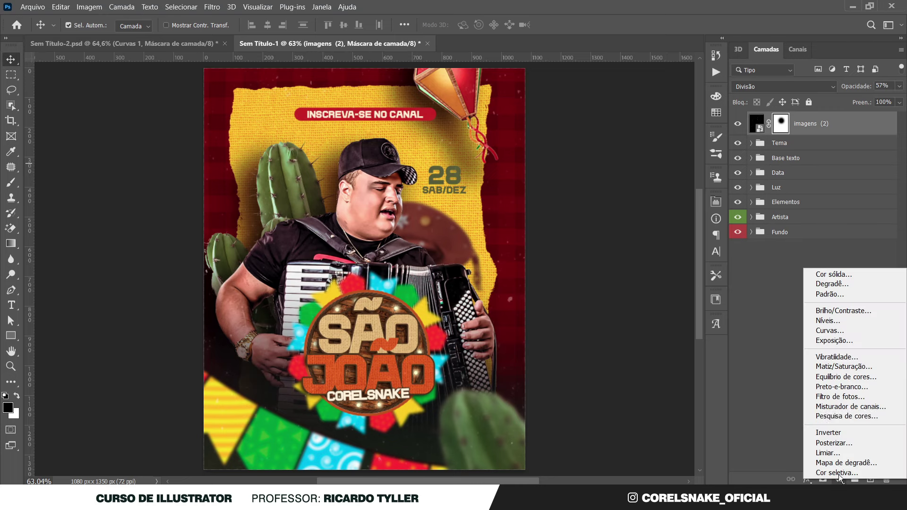
Add a Curvas adjustment with a gentle S-curve and the black point moved in to deepen shadows.
click(838, 333)
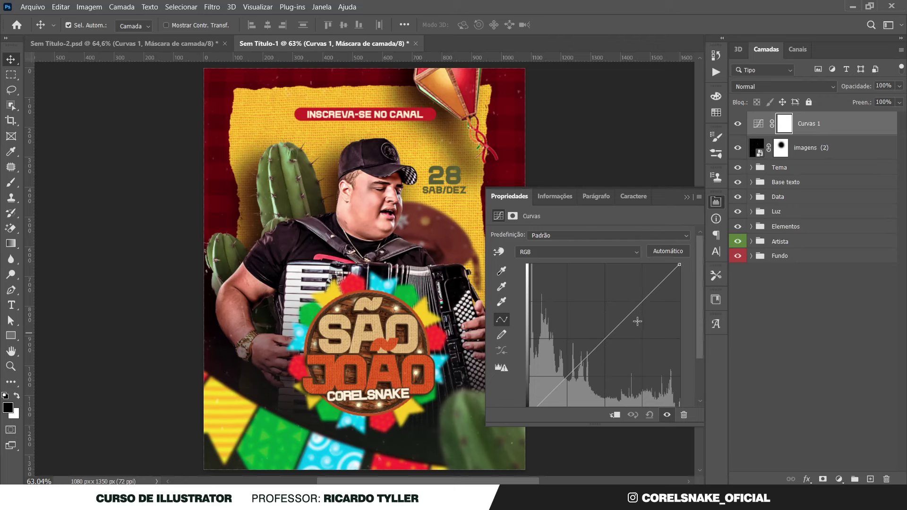
drag(638, 305, 637, 301)
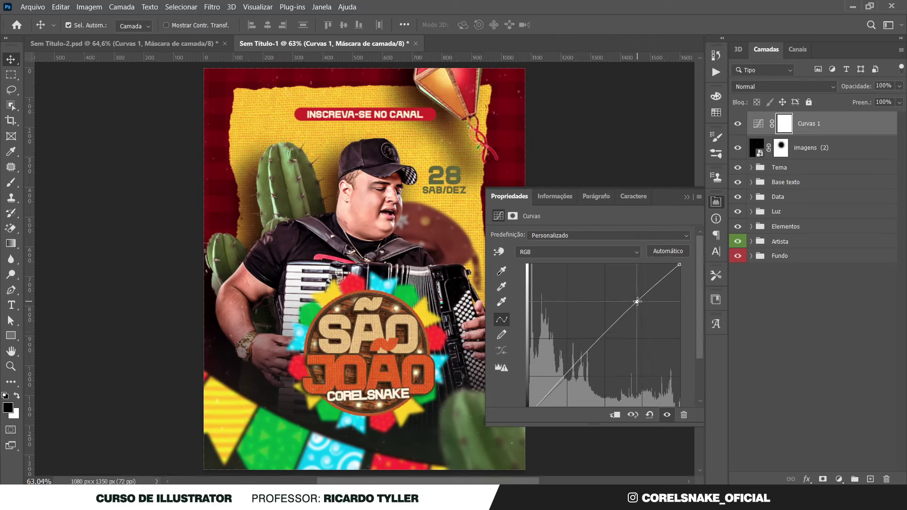
click(560, 381)
drag(560, 380, 563, 383)
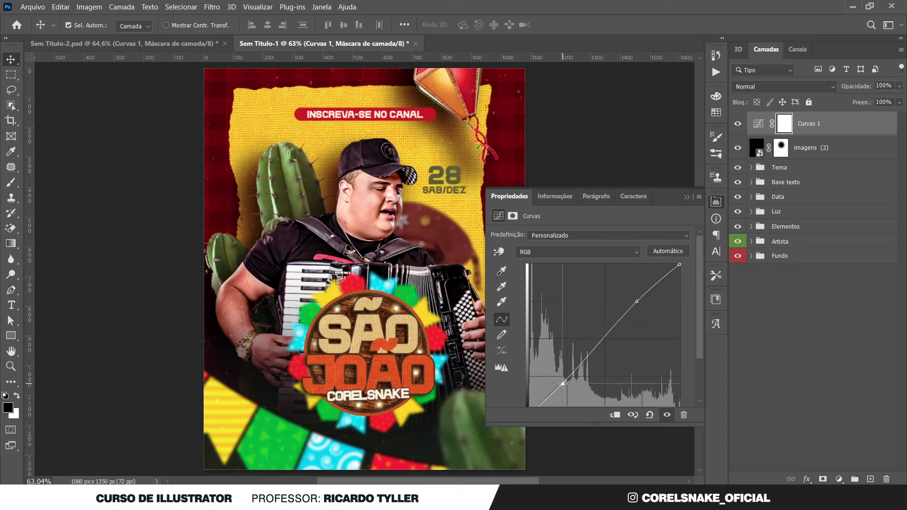
drag(562, 383, 562, 381)
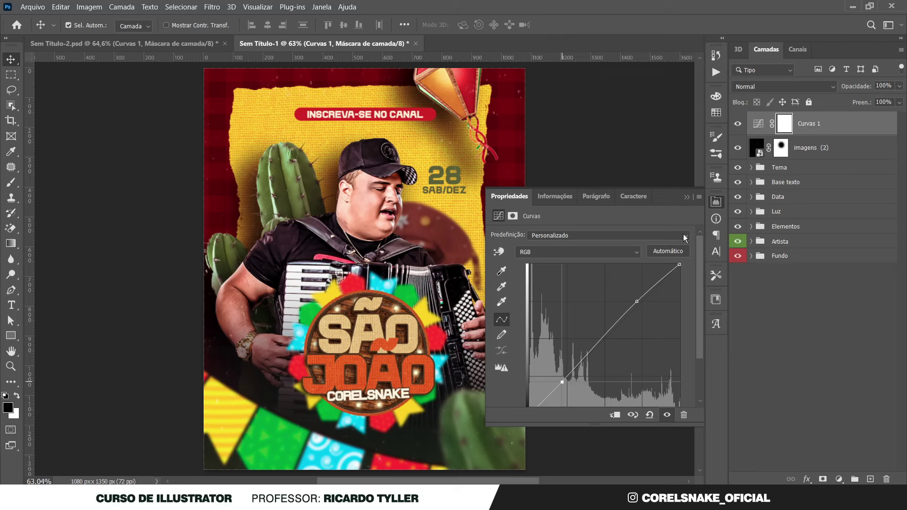
scroll(689, 312, down, 2)
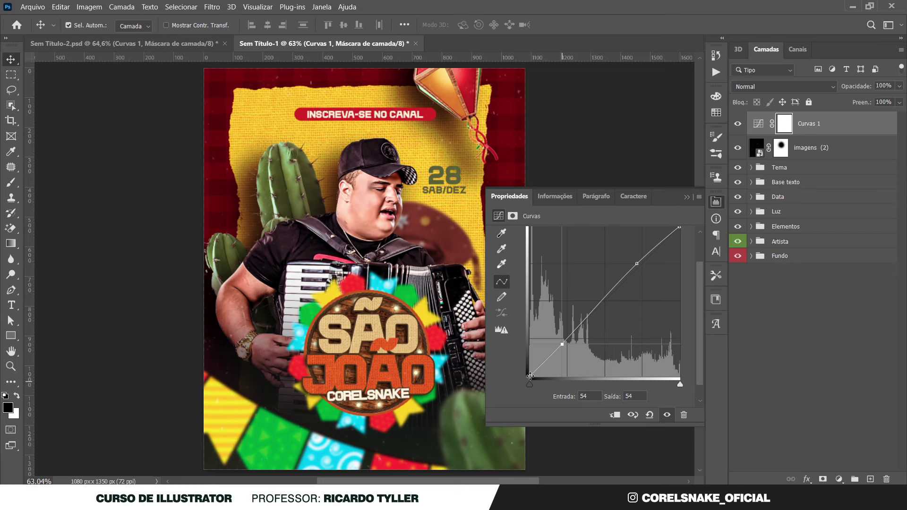
mouse_move(529, 376)
mouse_down()
mouse_move(540, 377)
mouse_move(527, 365)
mouse_up()
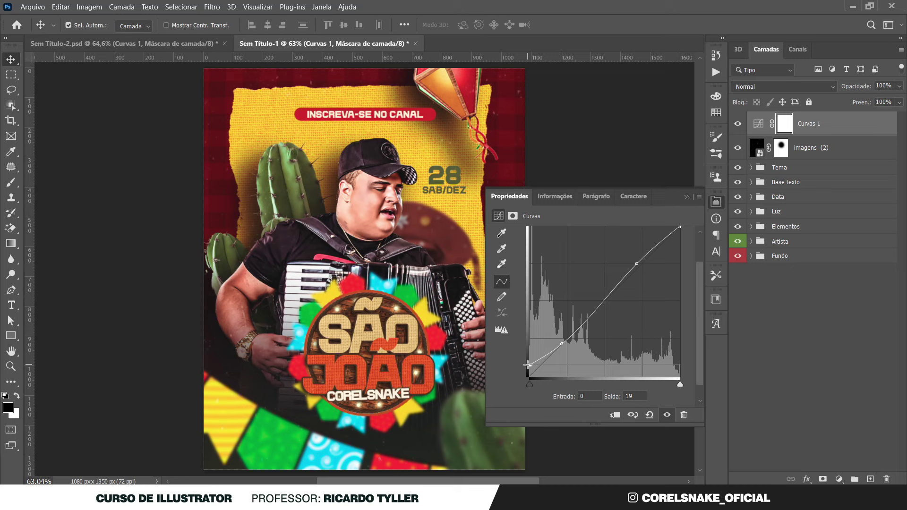
drag(528, 365, 534, 379)
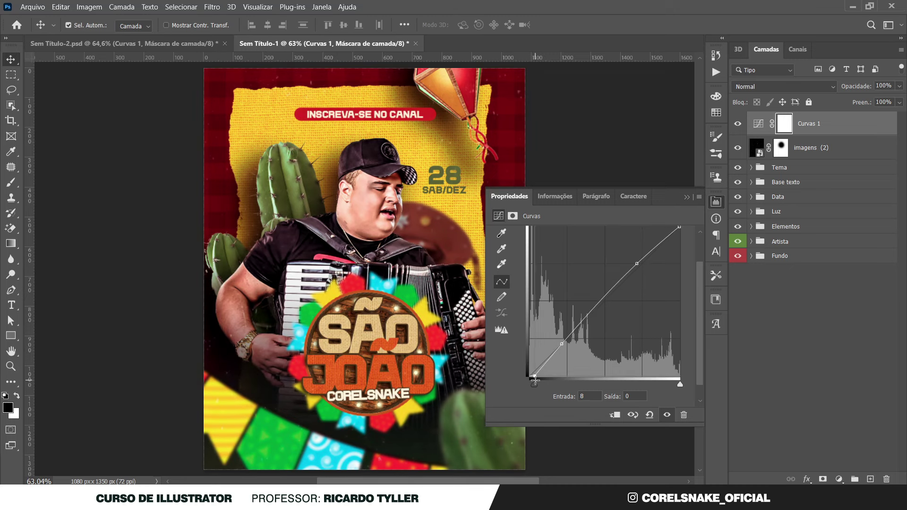
Group Curvas 1 with the imagens (2) dust overlay and name the group 'Acabamento'.
click(716, 202)
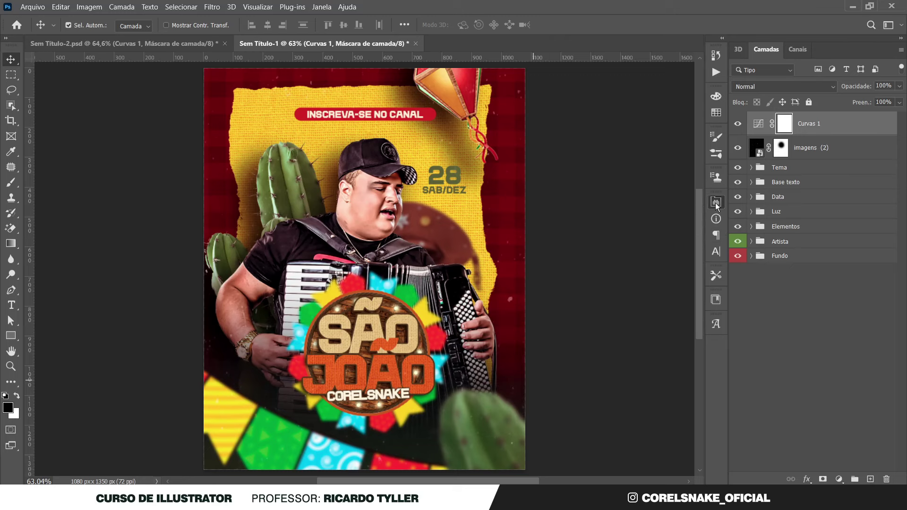
shift+click(835, 148)
key(ctrl+g)
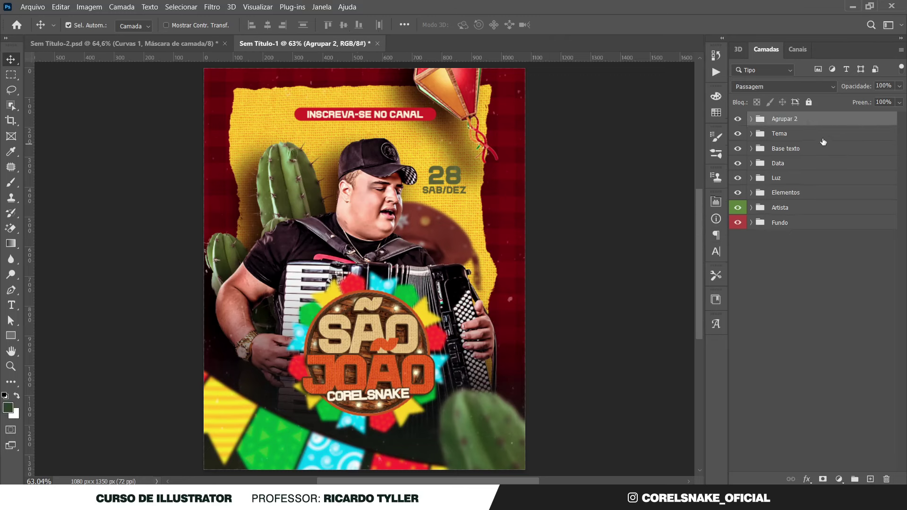
double_click(791, 119)
text(Ac)
text(abamento)
key(Return)
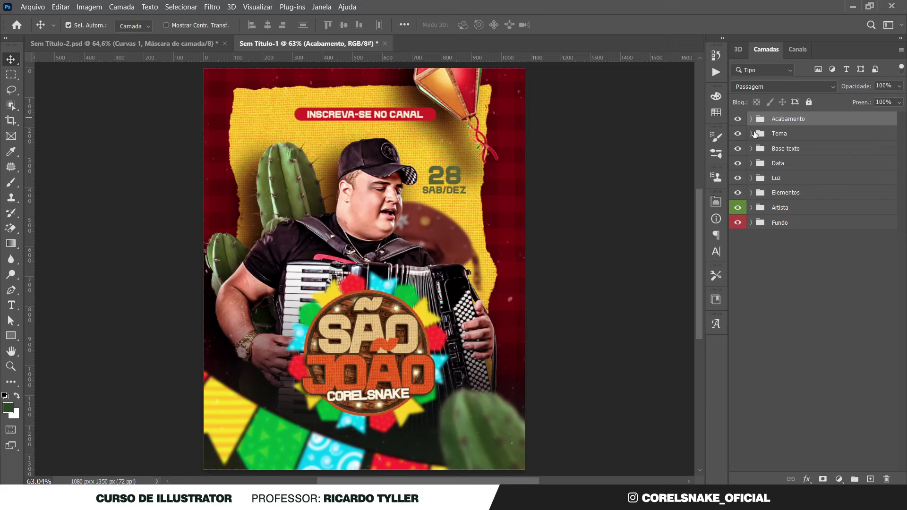
Rotate the artist photo imagens (1) about -1.65° and scale it to about 98.56%.
click(664, 201)
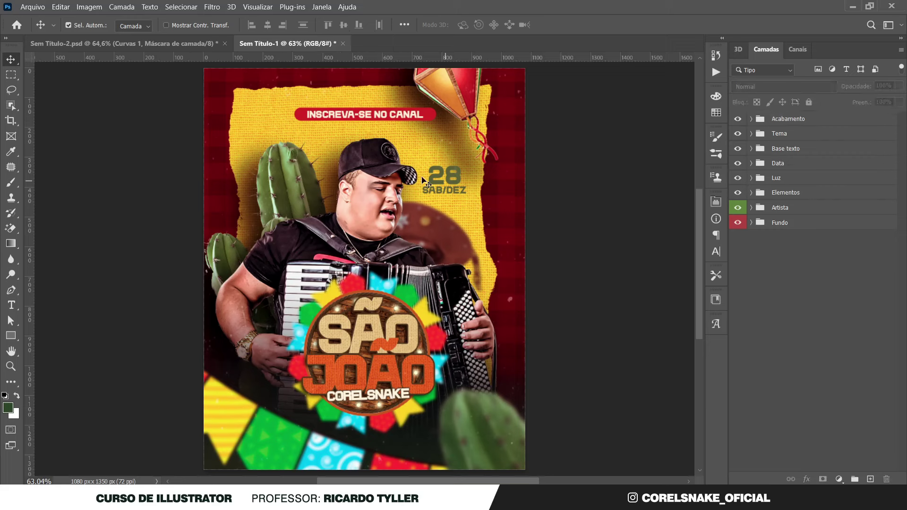
click(381, 179)
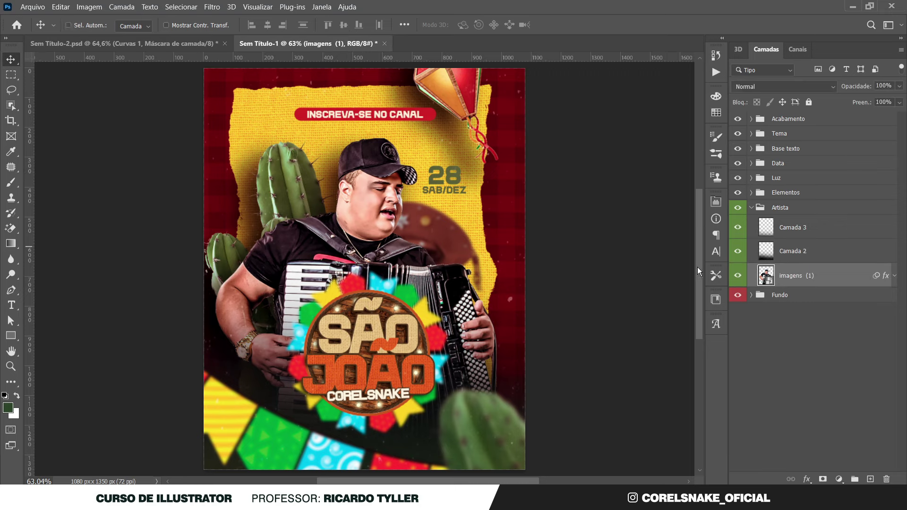
key(ctrl+t)
drag(558, 253, 583, 219)
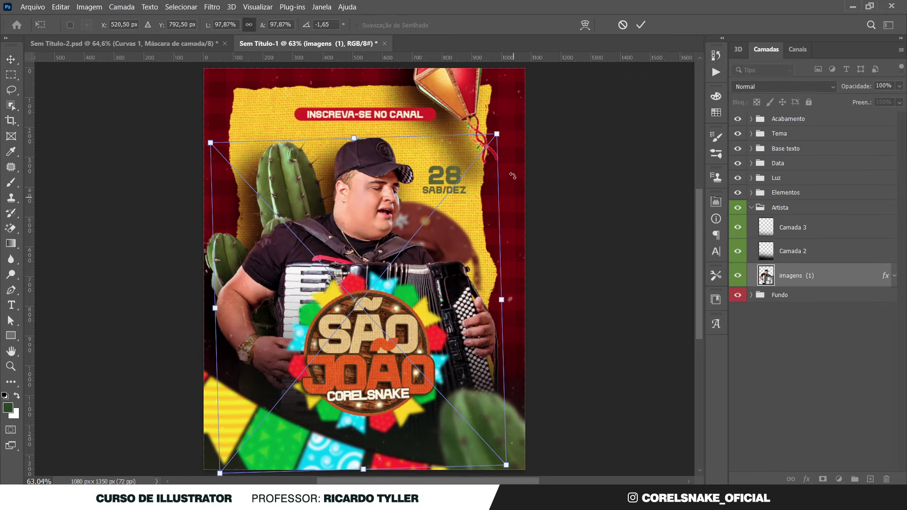
drag(500, 135, 503, 133)
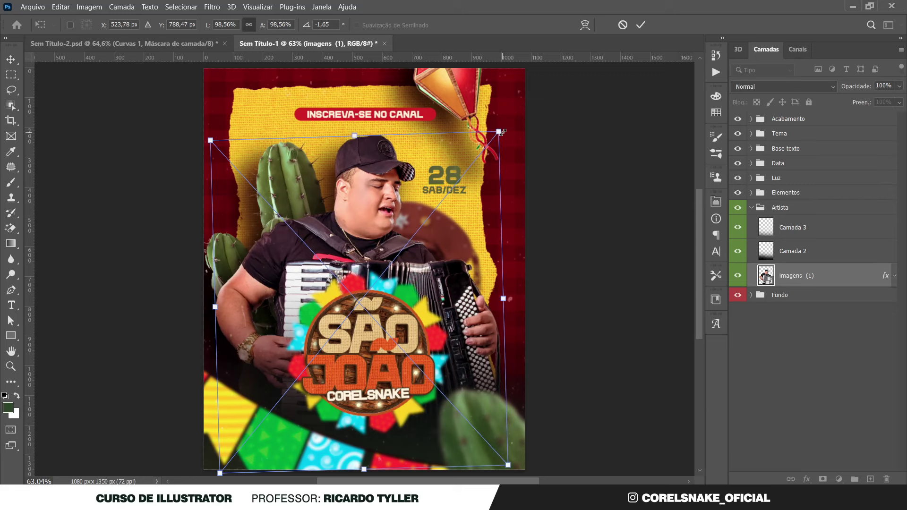
key(Return)
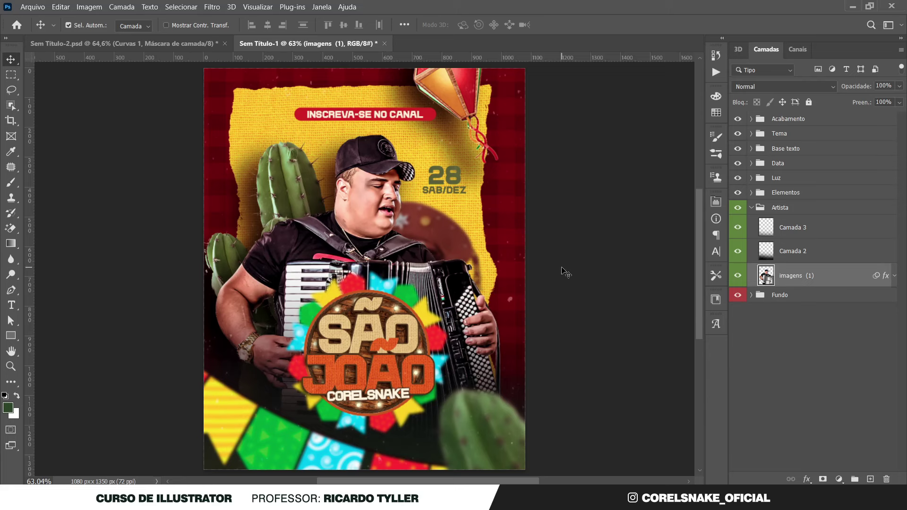
click(565, 271)
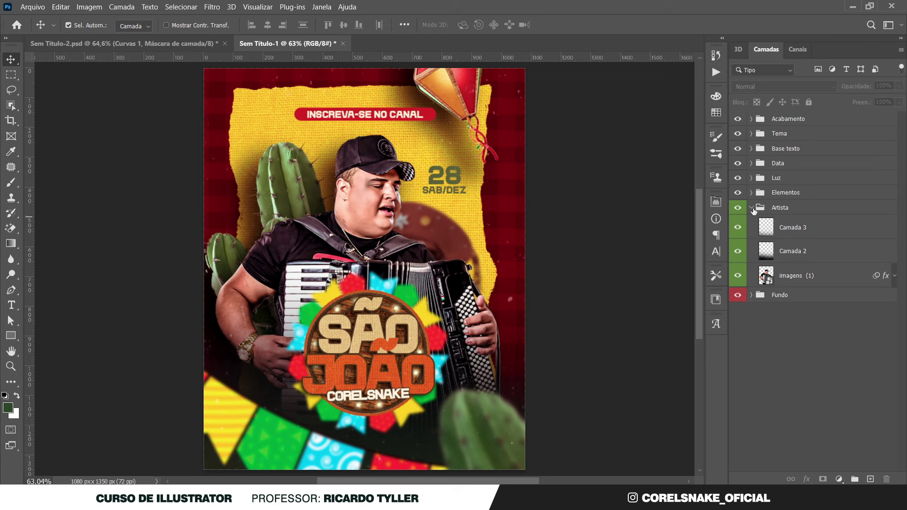
click(751, 207)
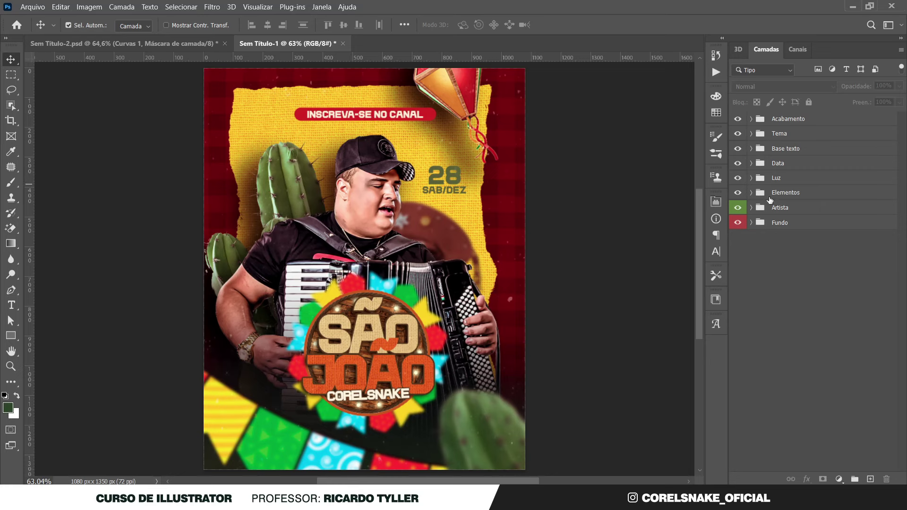
click(248, 129)
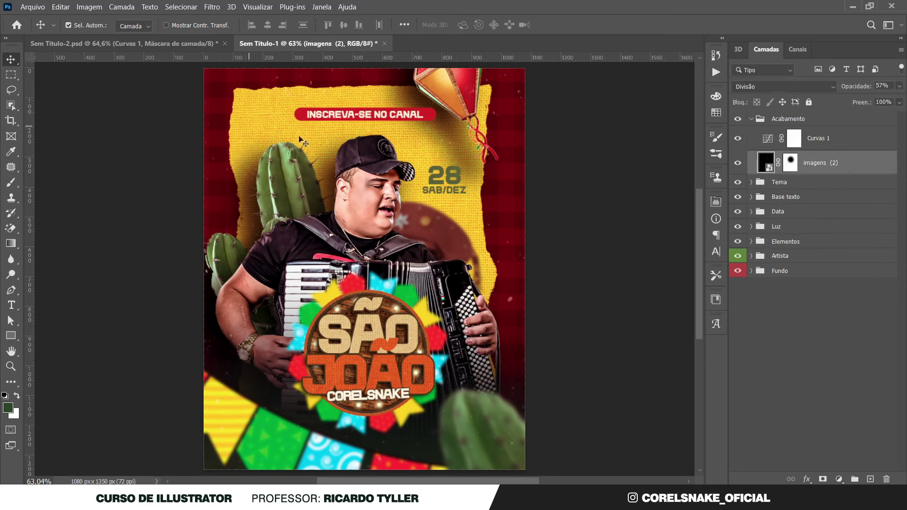
click(751, 270)
scroll(765, 378, down, 1)
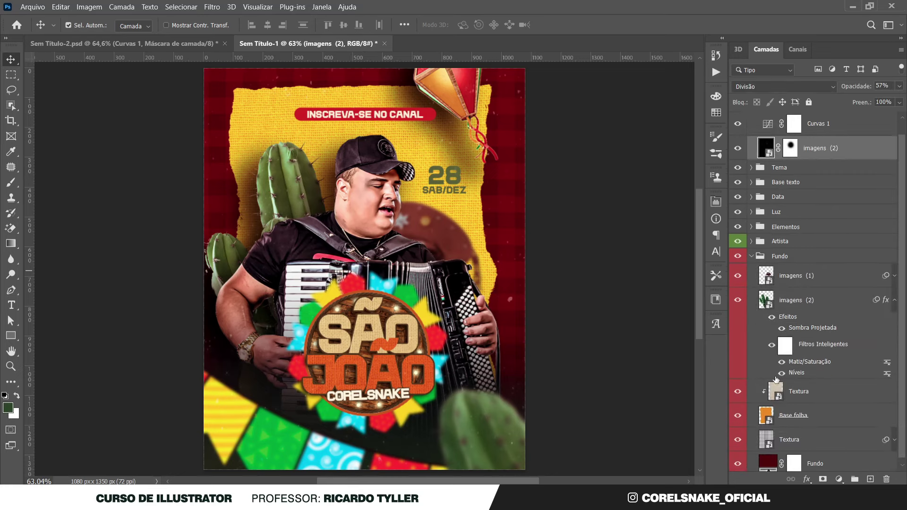
double_click(766, 411)
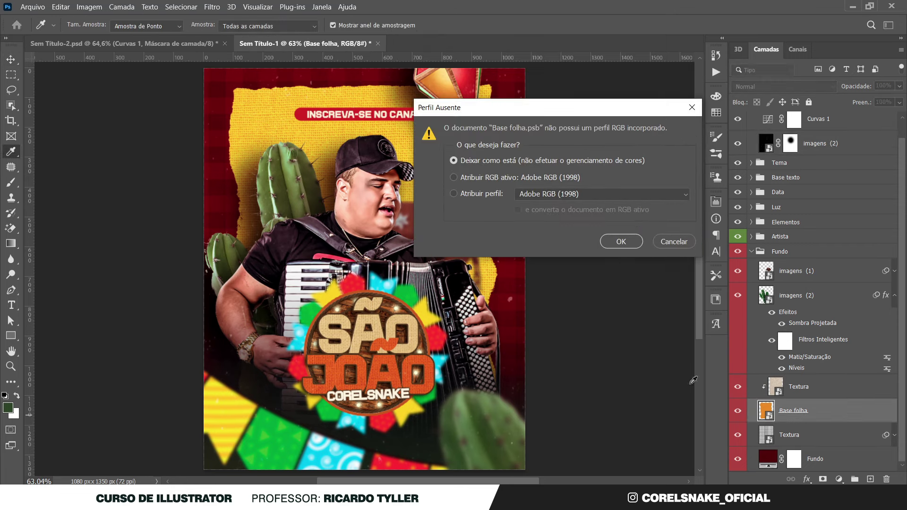
click(804, 390)
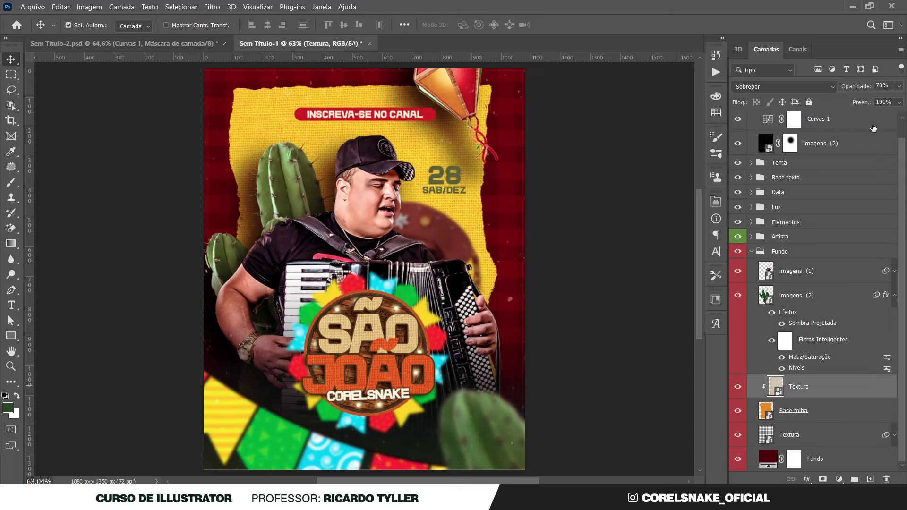
click(900, 86)
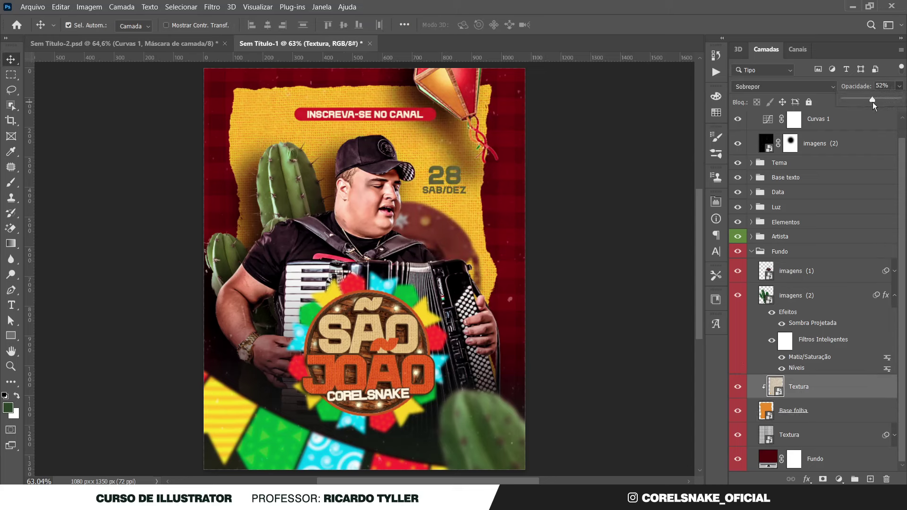
double_click(766, 412)
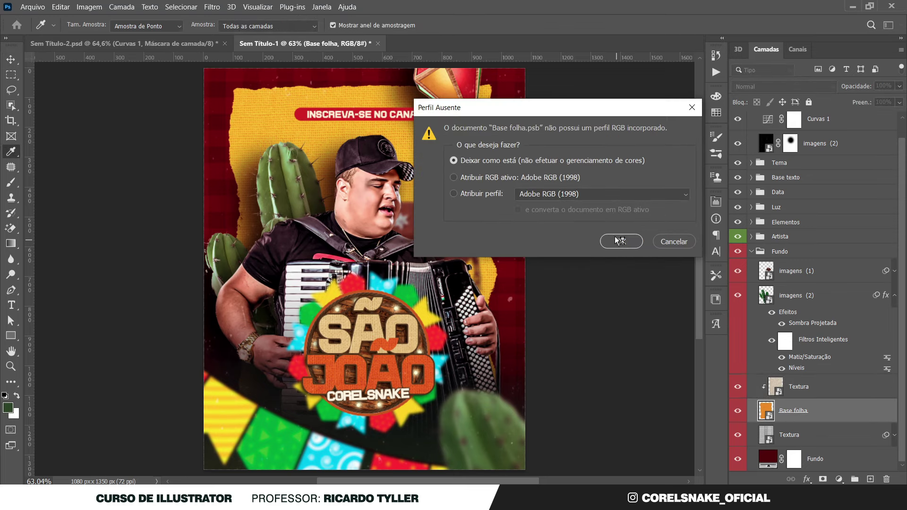
click(673, 243)
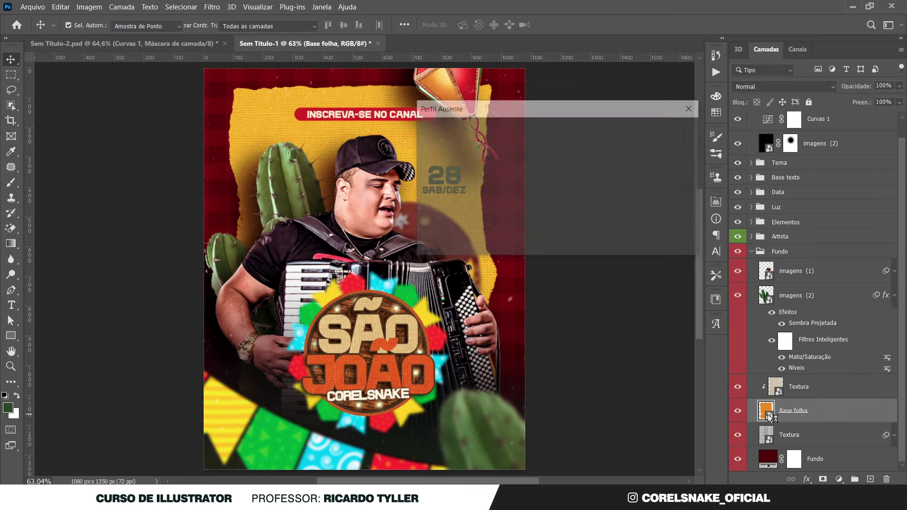
click(673, 242)
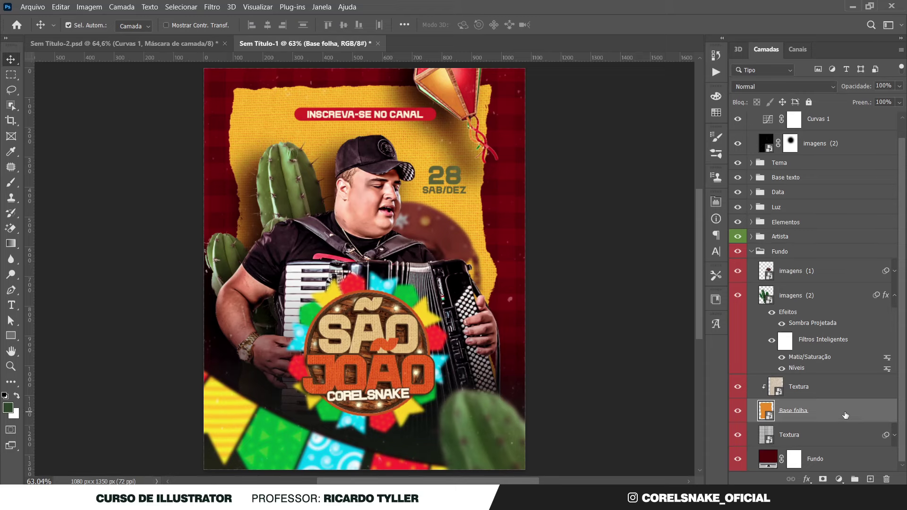
double_click(845, 415)
drag(583, 134, 672, 133)
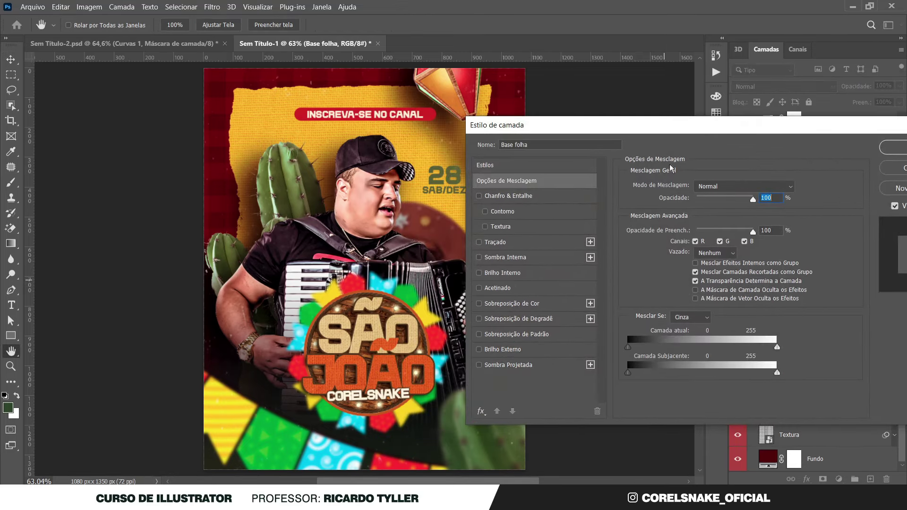
click(567, 322)
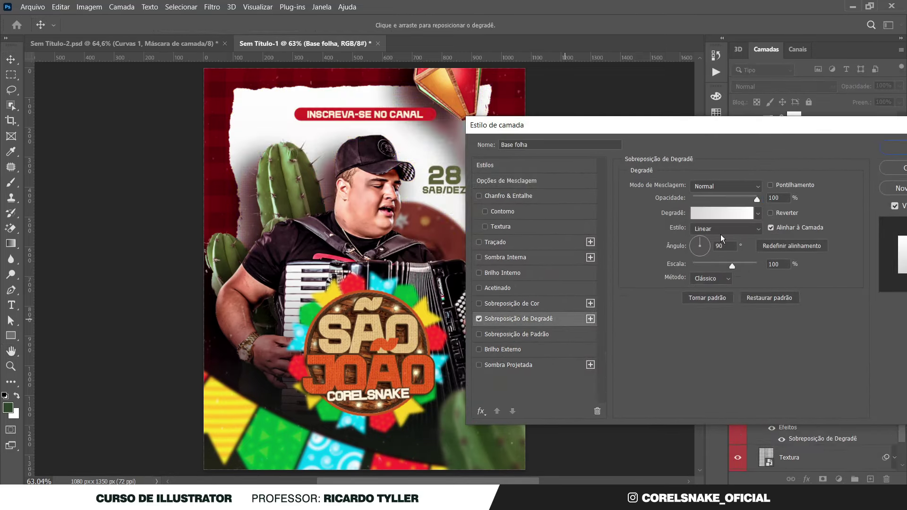
drag(824, 123, 651, 124)
click(757, 163)
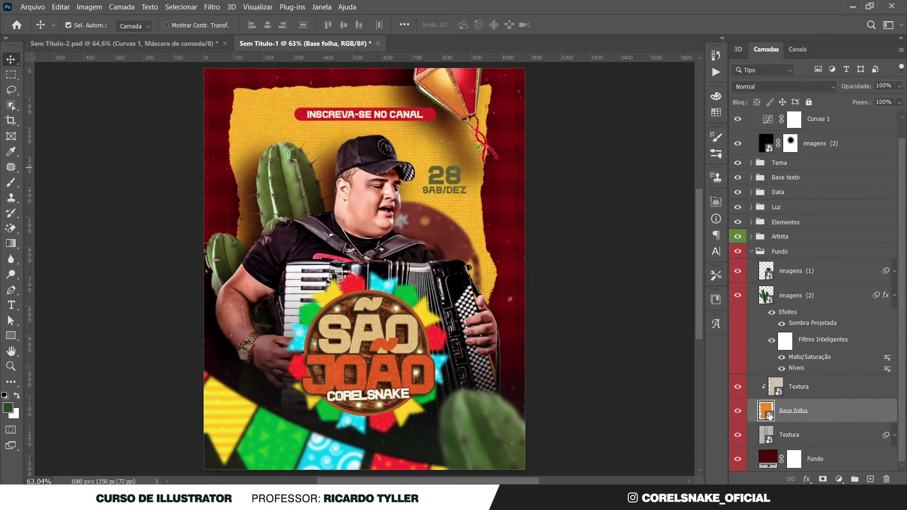
double_click(769, 416)
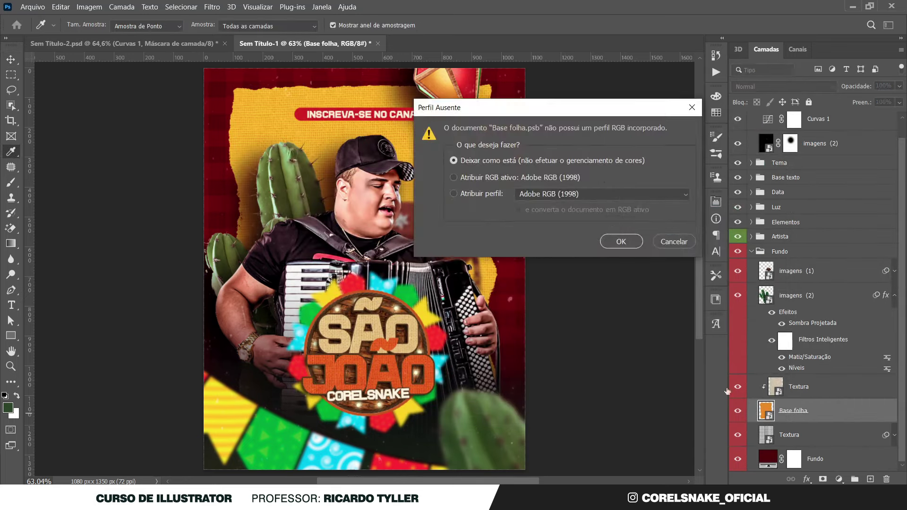
click(674, 242)
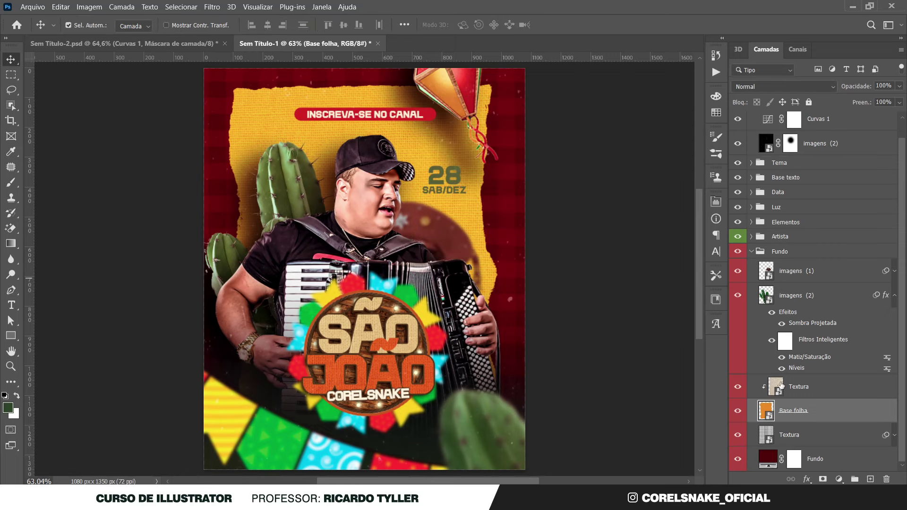
click(780, 384)
click(900, 86)
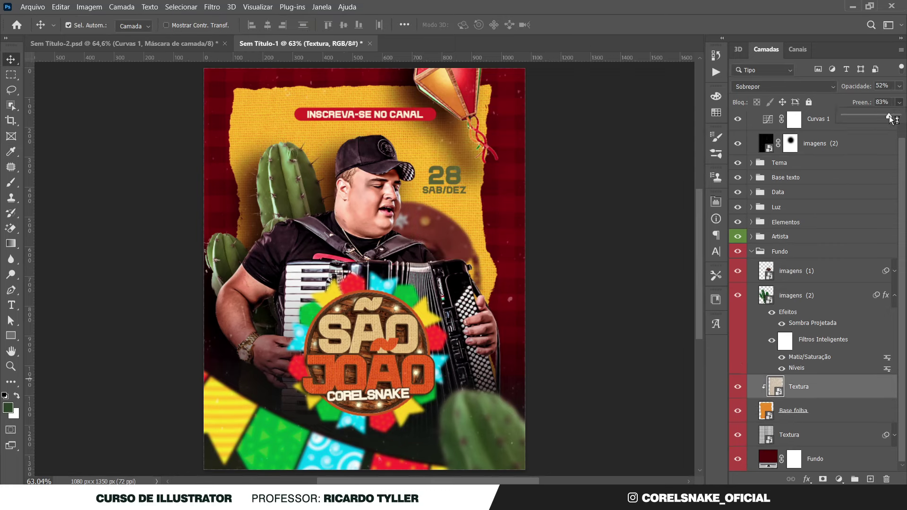
drag(886, 117, 880, 117)
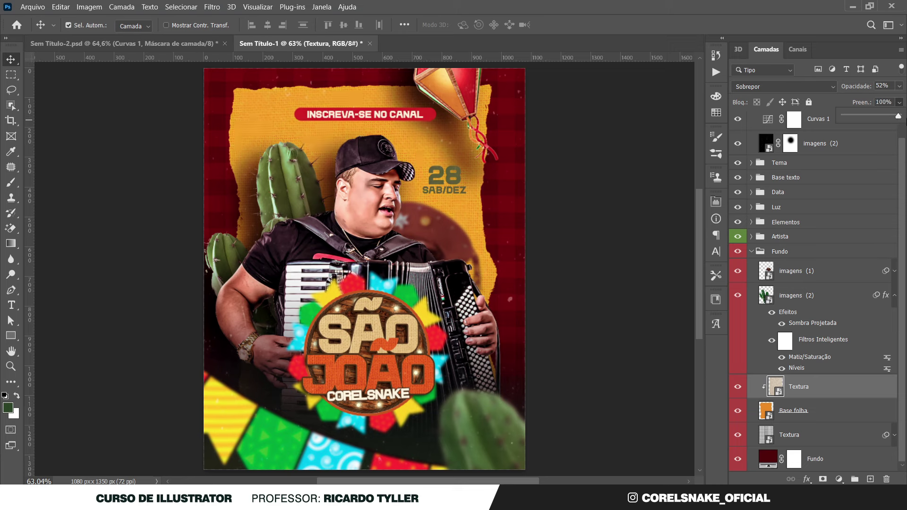
click(810, 411)
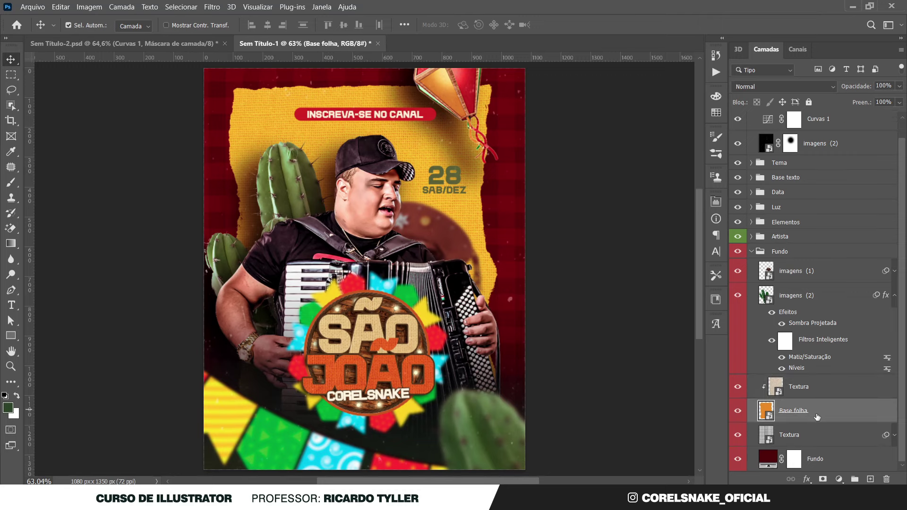
Trial an orange-brown Color Overlay layer style on the Base folha paper.
double_click(836, 412)
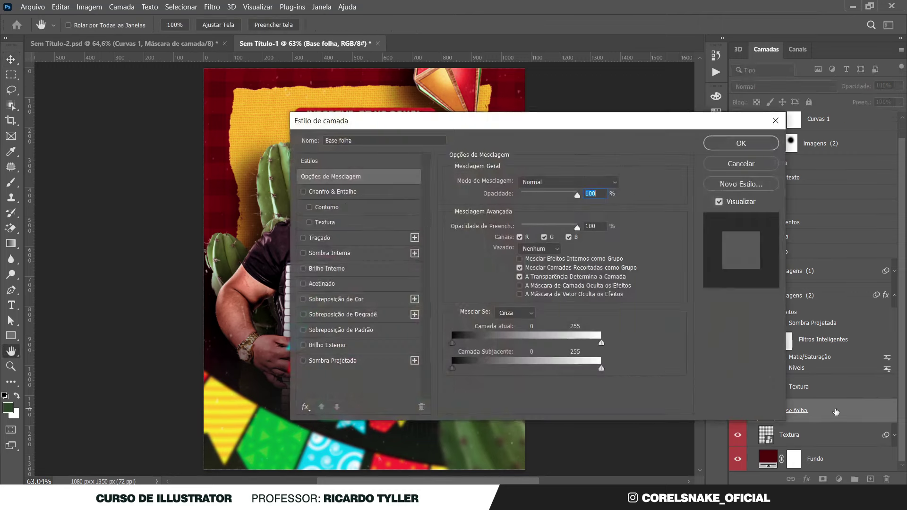
click(366, 299)
click(633, 184)
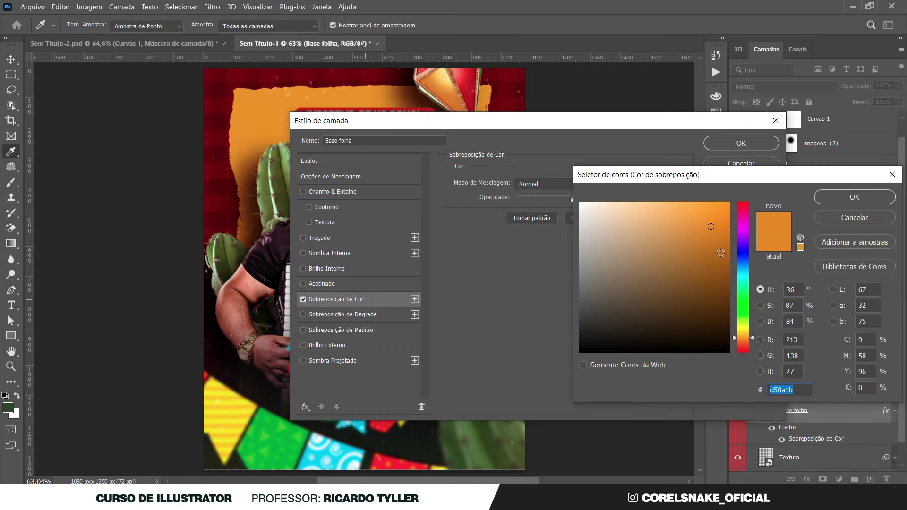
drag(713, 226, 721, 245)
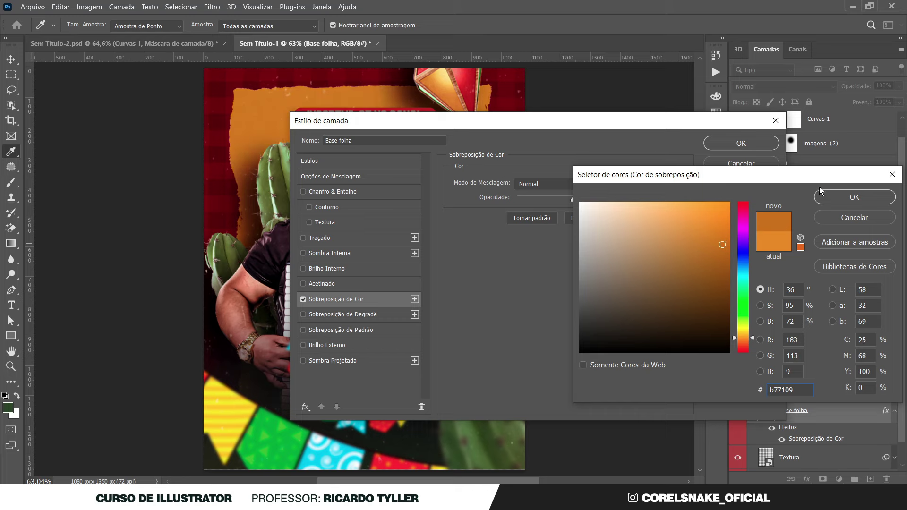
click(854, 197)
click(741, 143)
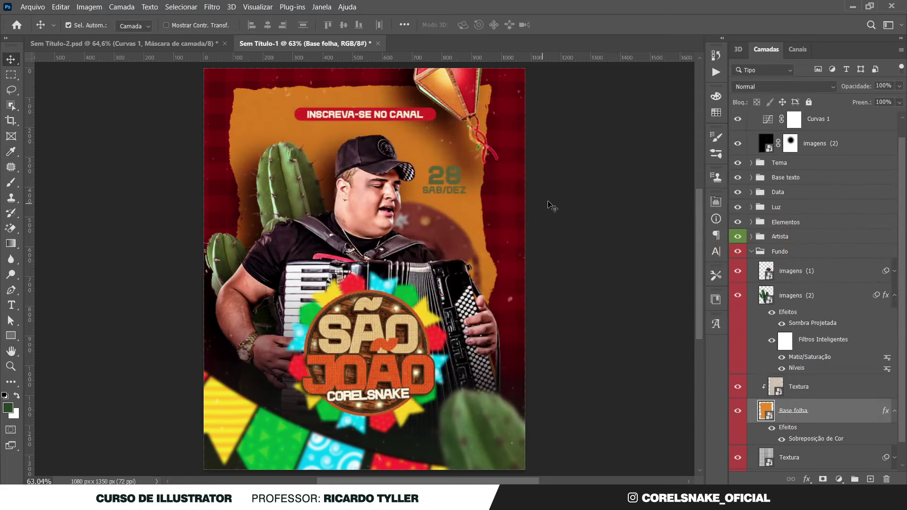
Raise Textura opacity to 85% and convert Base folha to a Smart Object.
click(776, 386)
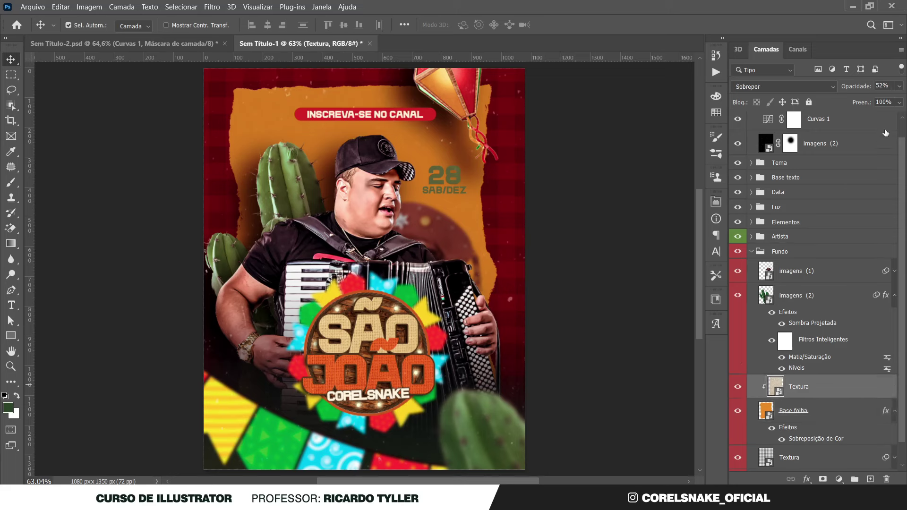
click(899, 86)
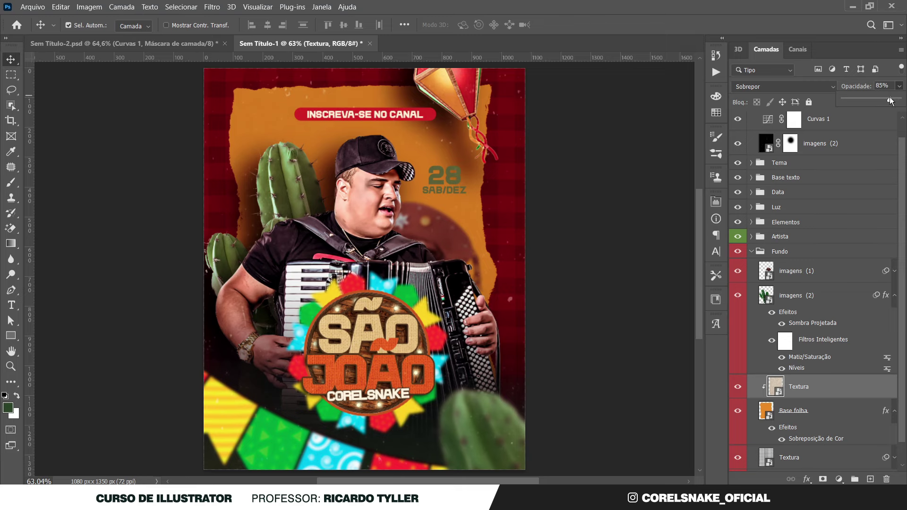
click(823, 414)
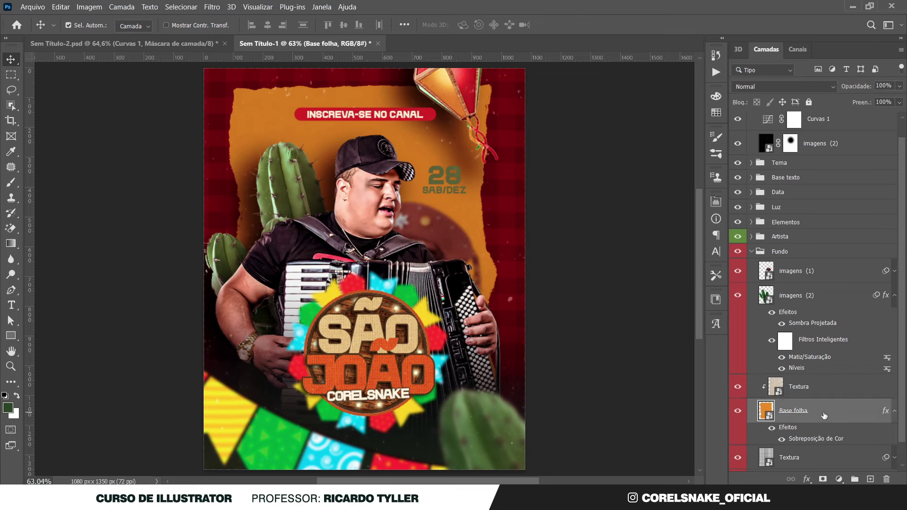
right_click(823, 412)
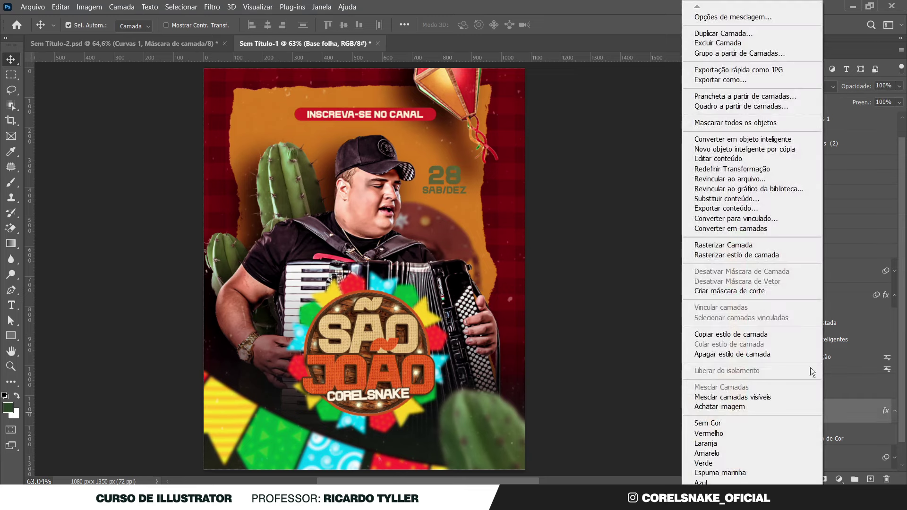
click(783, 140)
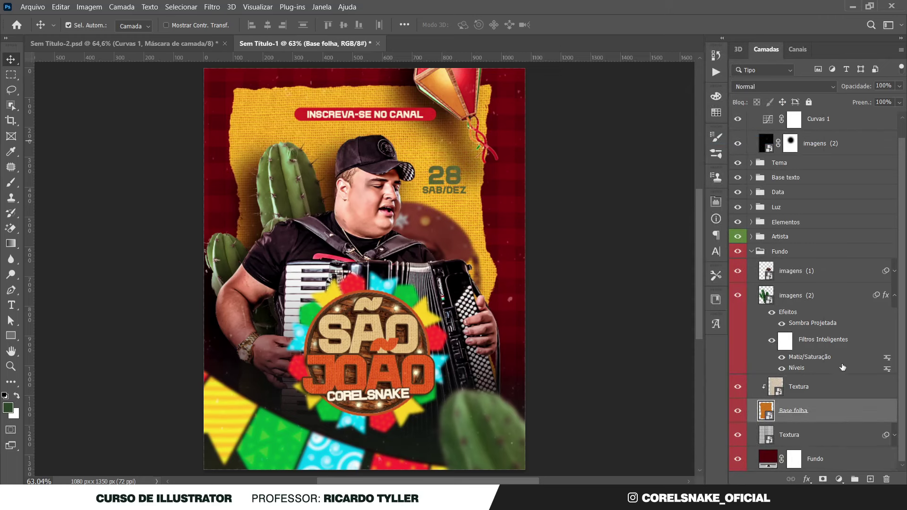
Lower the Textura layer's opacity to 50%.
click(822, 387)
click(898, 86)
drag(890, 99, 887, 100)
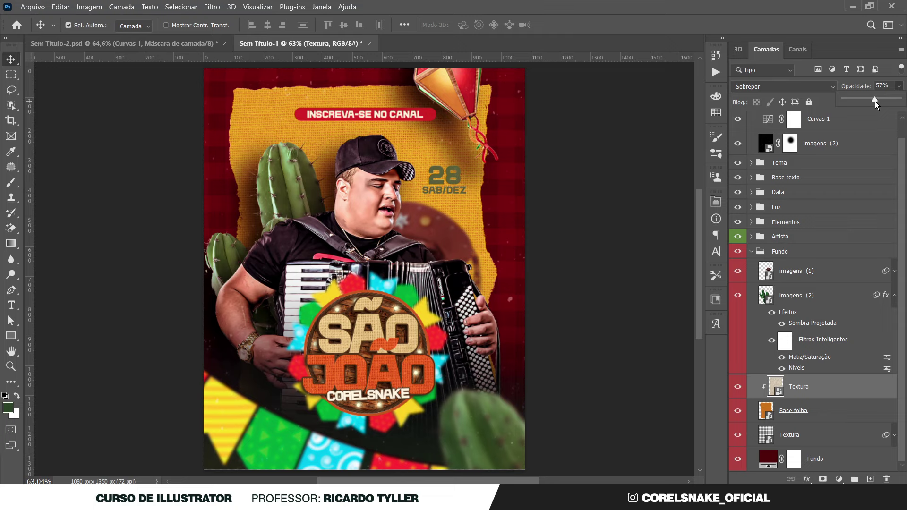
click(587, 197)
Gather Curvas 1 and imagens (2) into the Acabamento group, then deselect all layers.
scroll(374, 125, up, 3)
scroll(373, 125, down, 3)
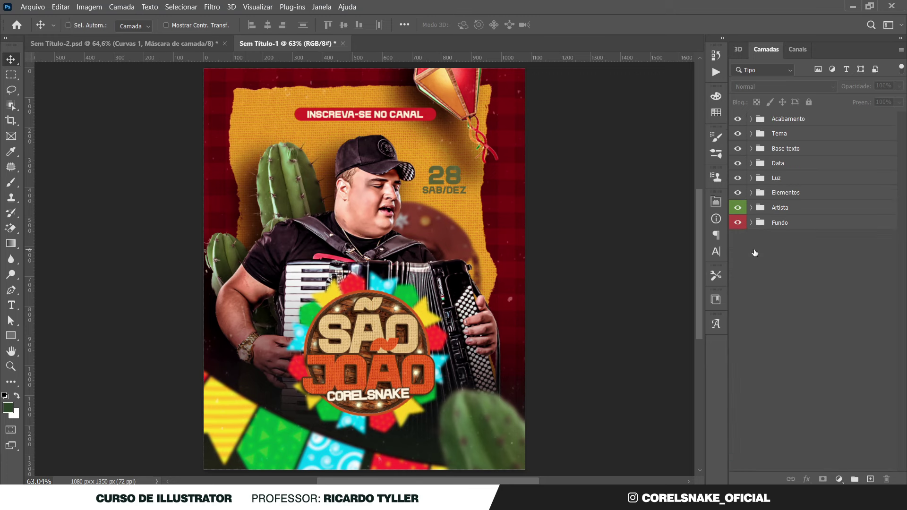
key(ctrl)
click(449, 181)
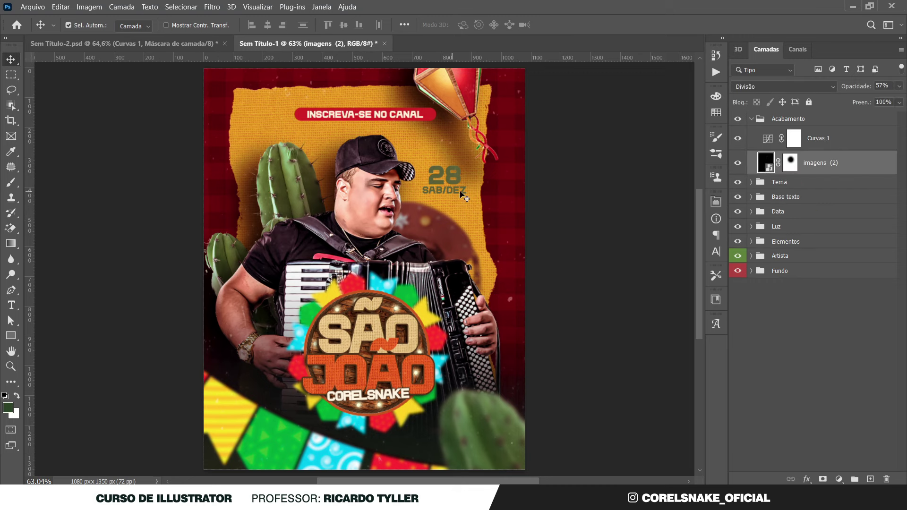
click(600, 206)
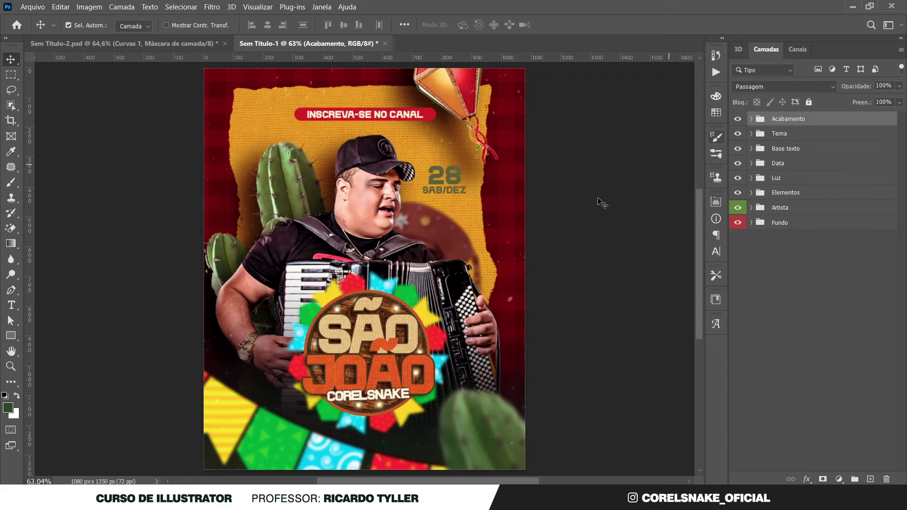